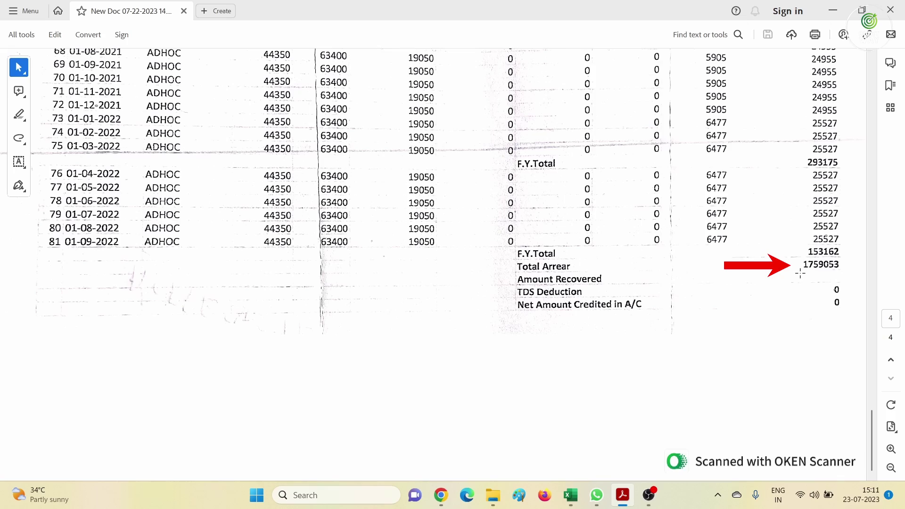
Highlight the 2009–2015 half-yearly dates on the arrear PDF's first page, then return to Excel
{"action": "scroll", "coordinate": [740, 298], "scroll_direction": "up", "scroll_amount": 20}
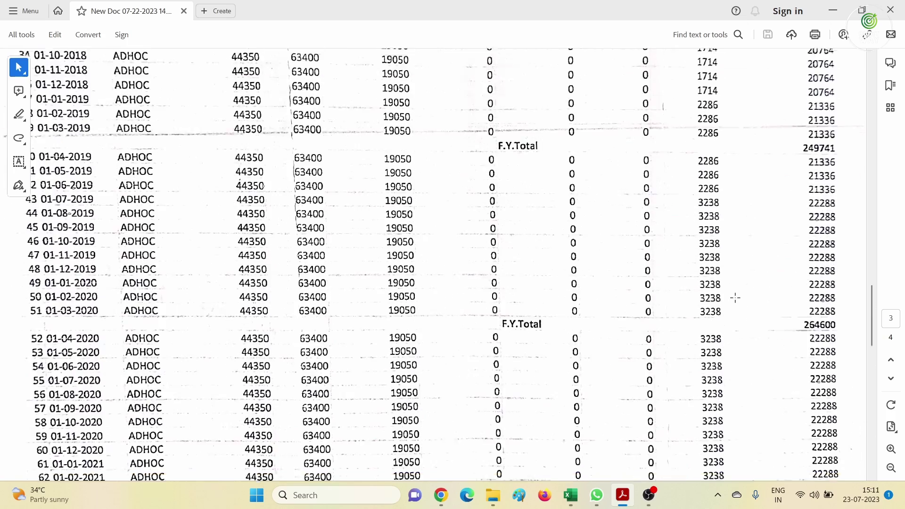
{"action": "scroll", "coordinate": [730, 295], "scroll_direction": "up", "scroll_amount": 15}
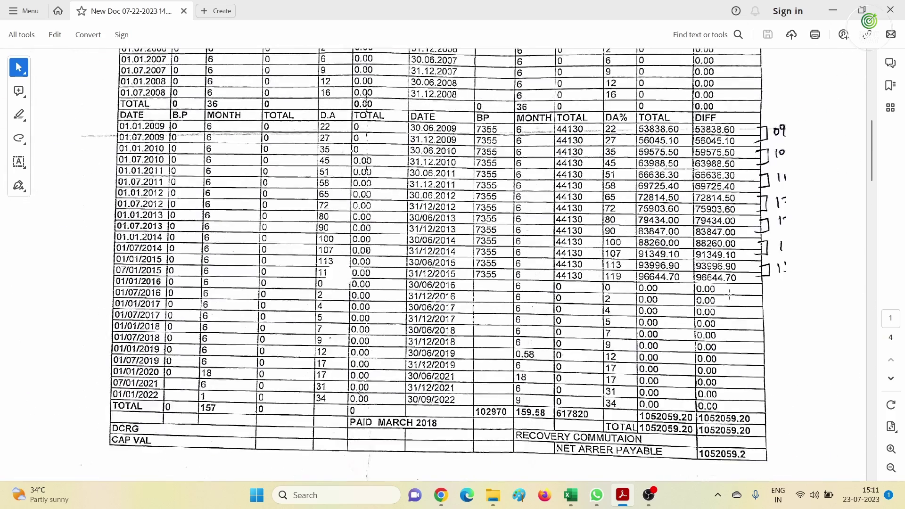
{"action": "scroll", "coordinate": [726, 293], "scroll_direction": "down", "scroll_amount": 1}
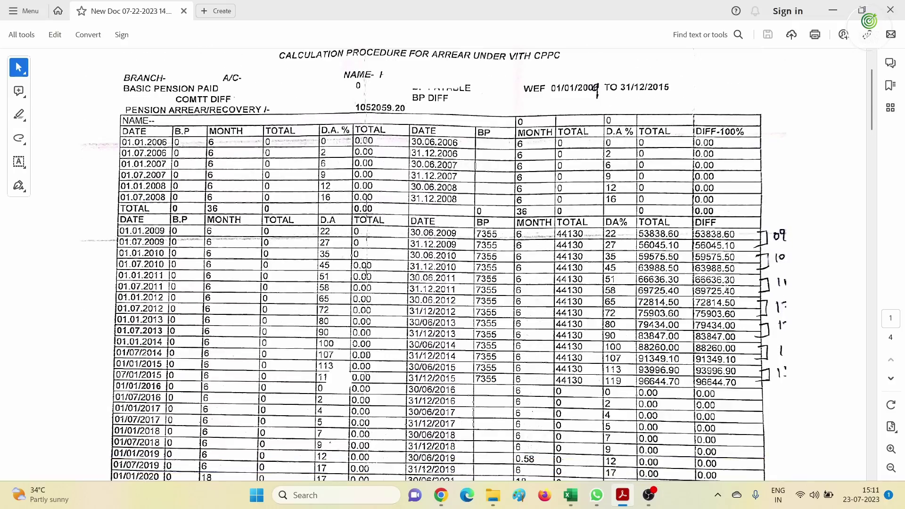
{"action": "left_click_drag", "start_coordinate": [412, 231], "coordinate": [415, 239]}
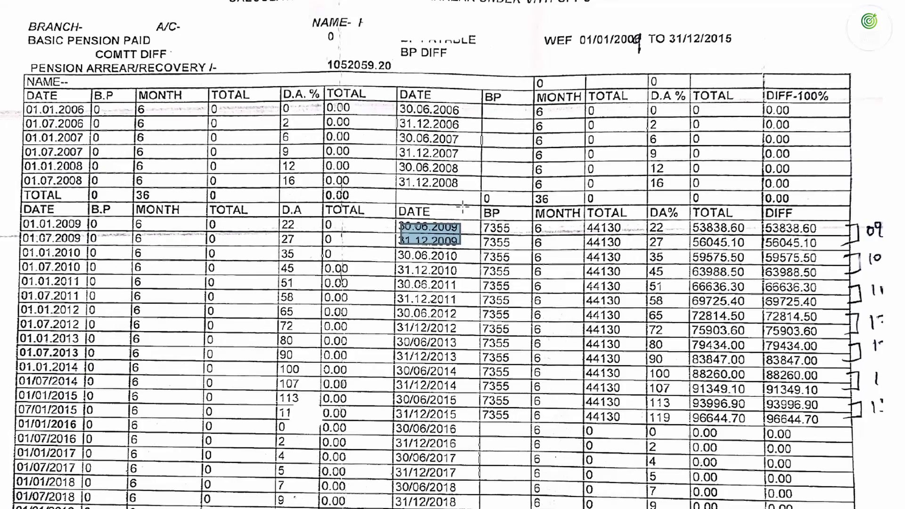
{"action": "left_click", "coordinate": [463, 206]}
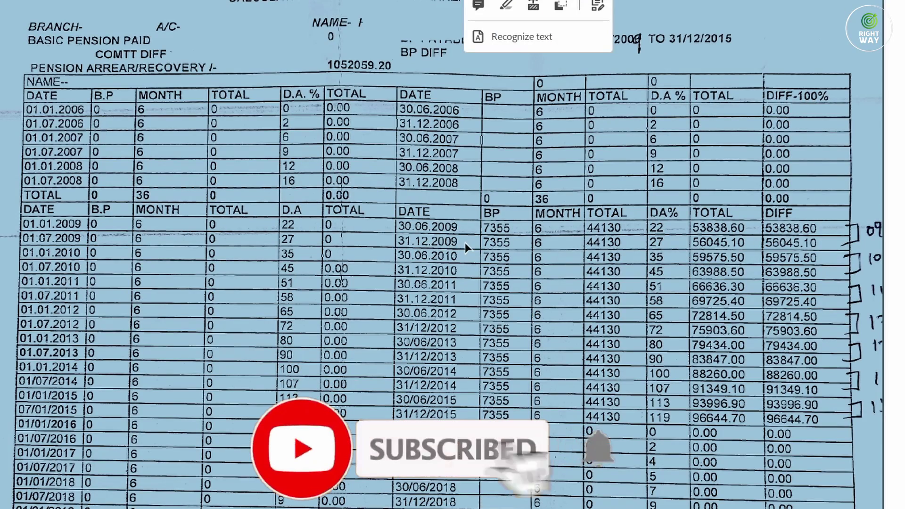
{"action": "left_click", "coordinate": [857, 228]}
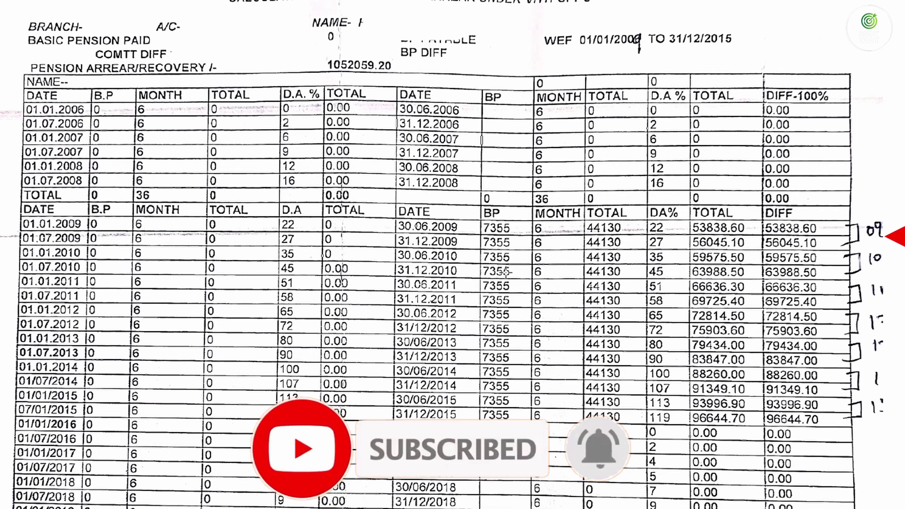
{"action": "left_click_drag", "start_coordinate": [398, 225], "coordinate": [464, 416]}
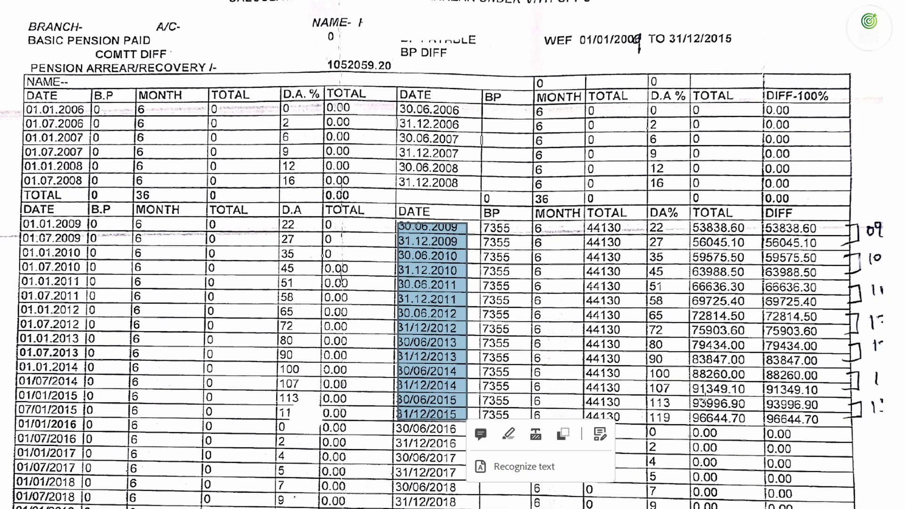
{"action": "left_click", "coordinate": [569, 498]}
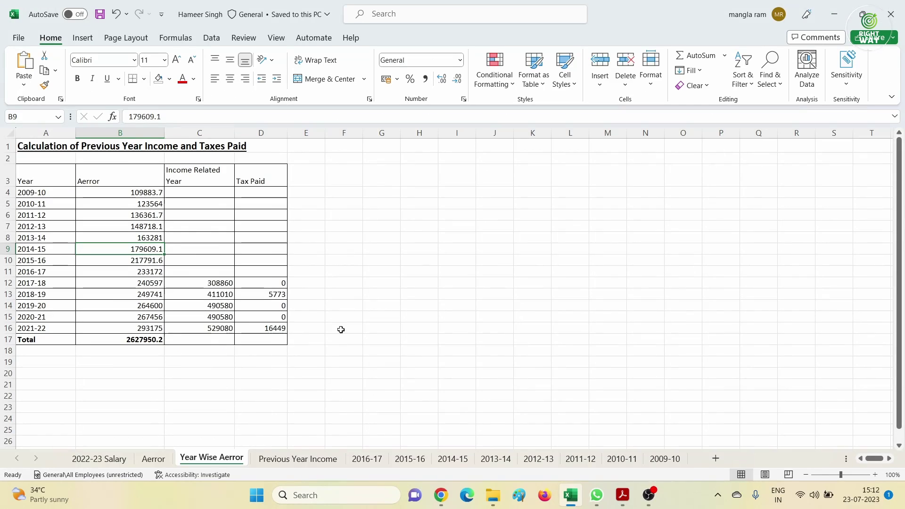
On the Aerror sheet, check each year's Total Aerror formula in D5 through D17 (2009-10 to 2015-16)
{"action": "left_click", "coordinate": [151, 459]}
{"action": "scroll", "coordinate": [153, 343], "scroll_direction": "up", "scroll_amount": 3}
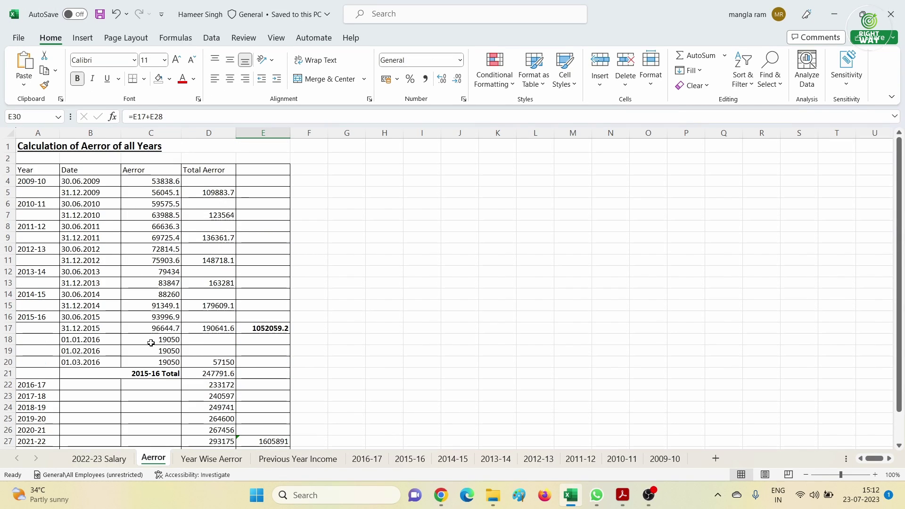
{"action": "left_click", "coordinate": [29, 180]}
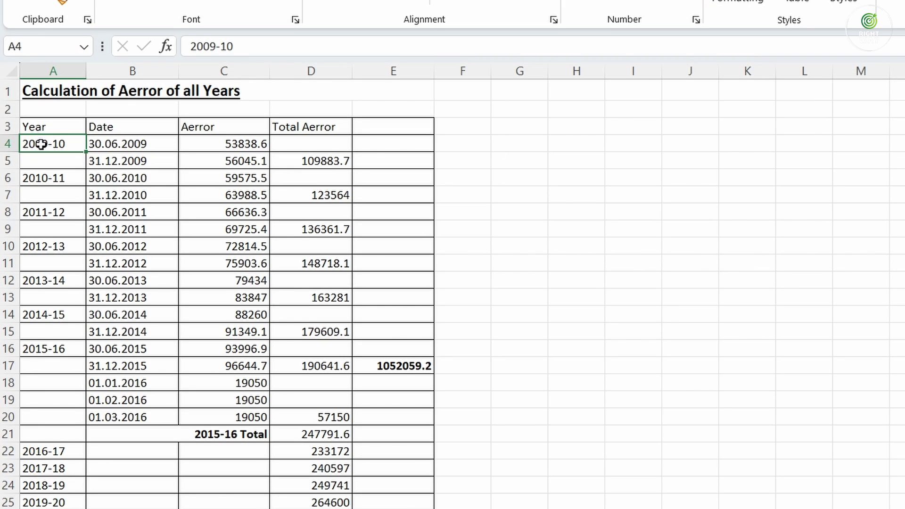
{"action": "left_click", "coordinate": [308, 163]}
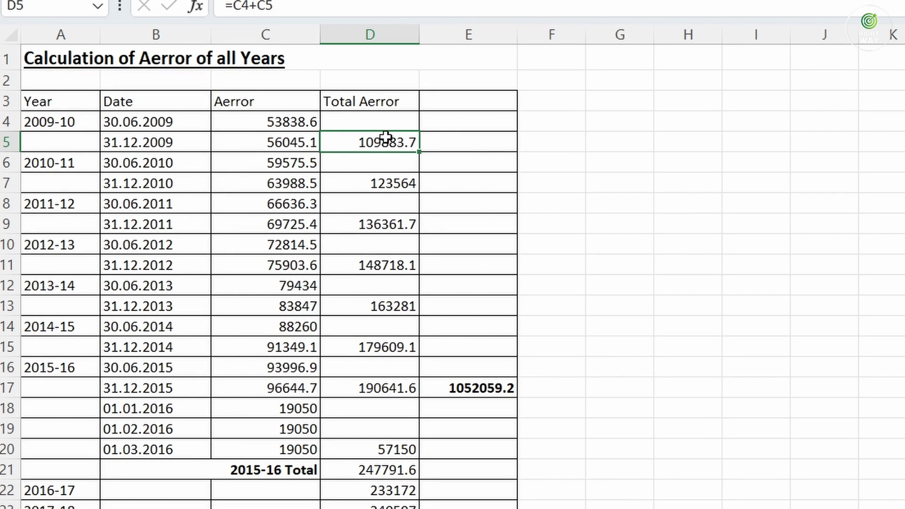
{"action": "left_click", "coordinate": [390, 185]}
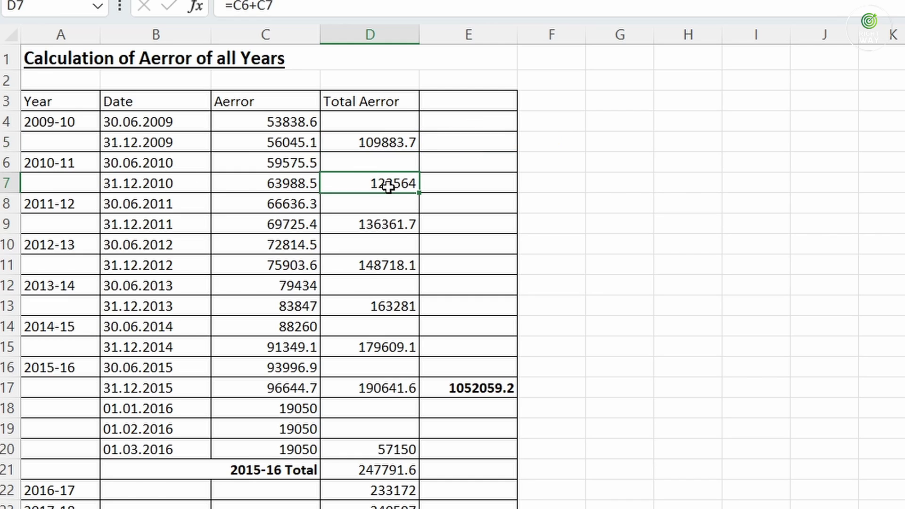
{"action": "left_click", "coordinate": [381, 227]}
{"action": "left_click", "coordinate": [388, 276]}
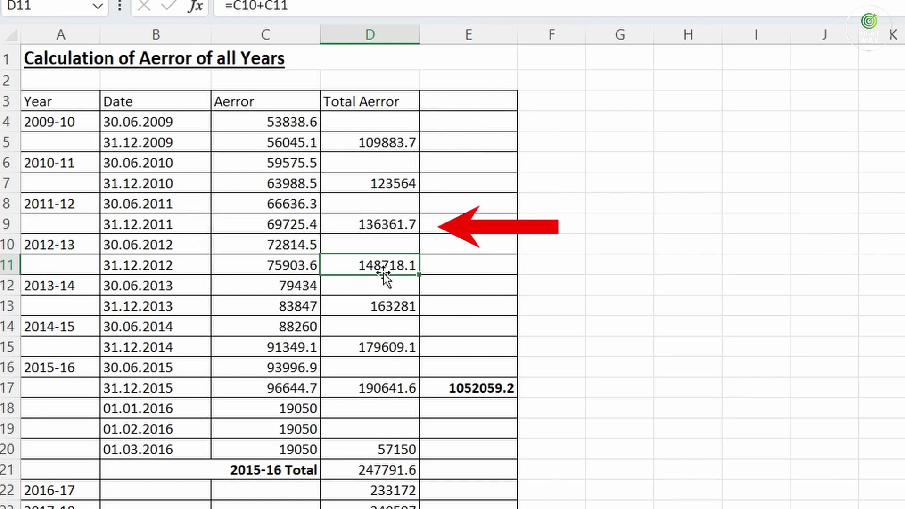
{"action": "left_click", "coordinate": [386, 307]}
{"action": "left_click", "coordinate": [390, 348]}
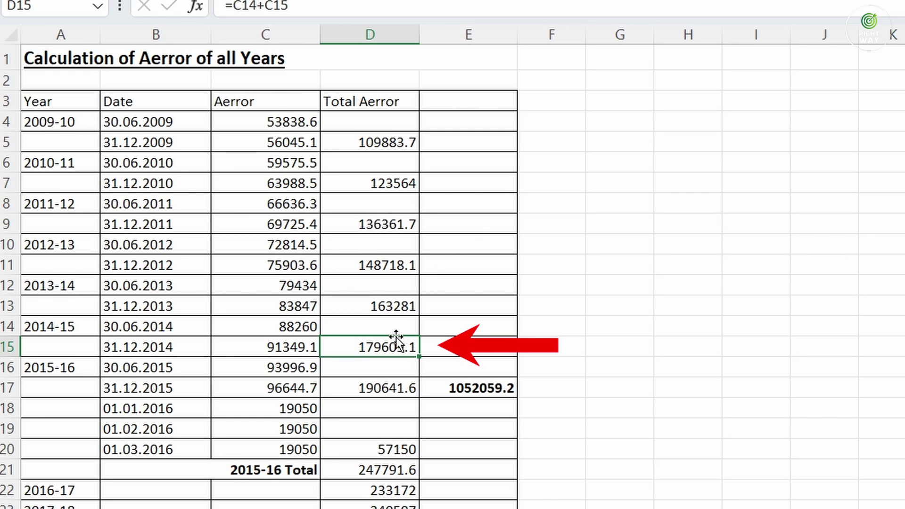
{"action": "left_click", "coordinate": [381, 389]}
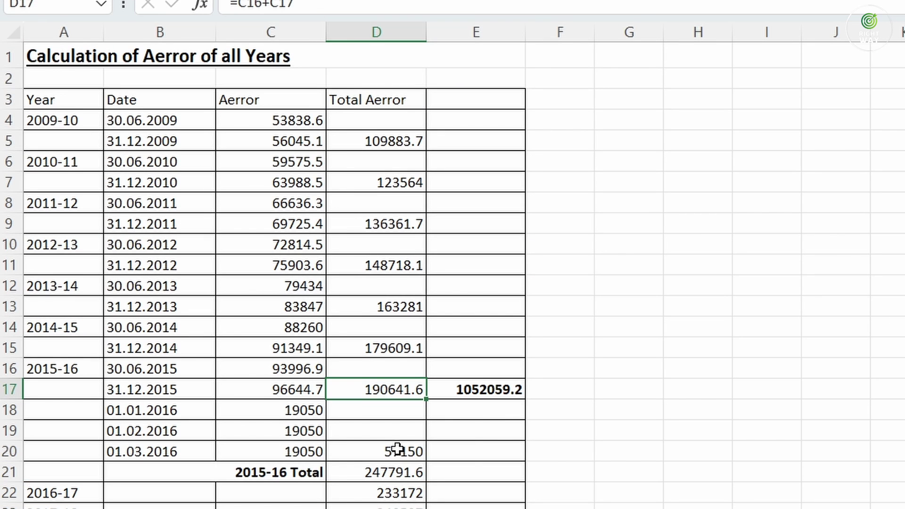
{"action": "left_click", "coordinate": [397, 449]}
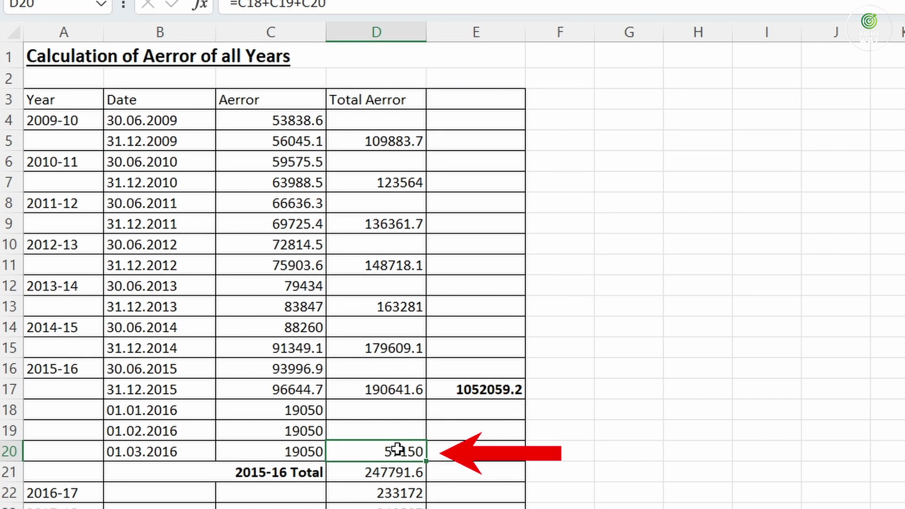
{"action": "left_click_drag", "start_coordinate": [278, 370], "coordinate": [283, 392]}
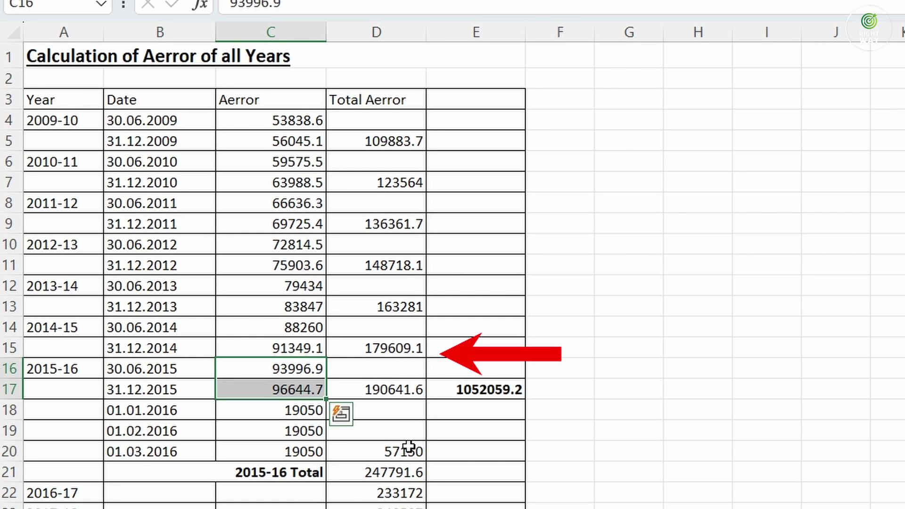
{"action": "left_click", "coordinate": [377, 473]}
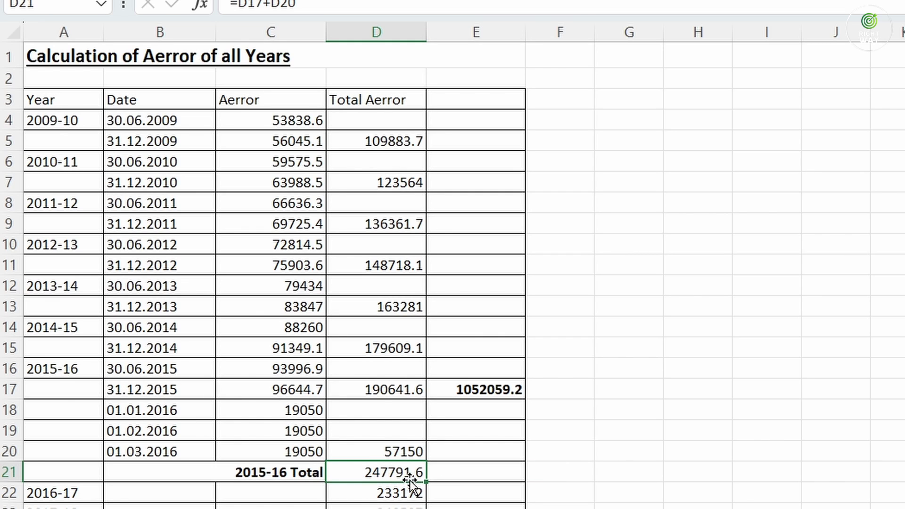
{"action": "left_click", "coordinate": [398, 496]}
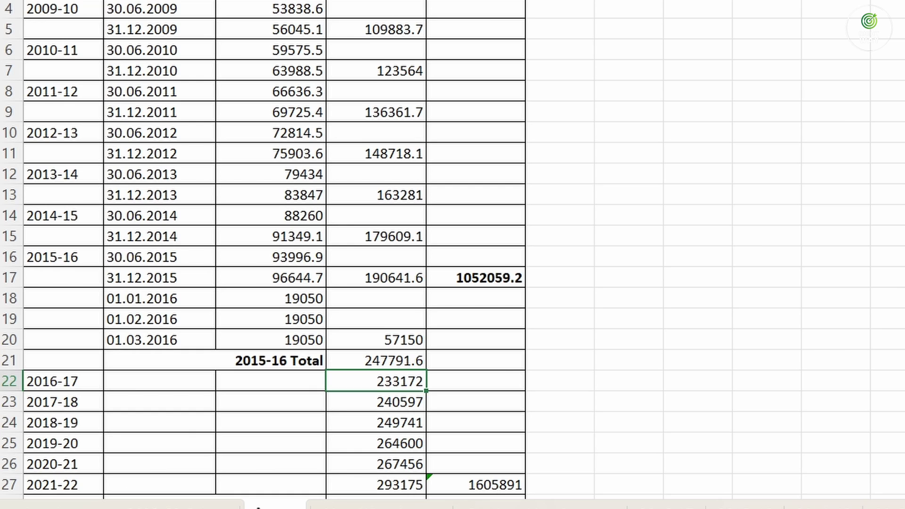
{"action": "left_click", "coordinate": [633, 504]}
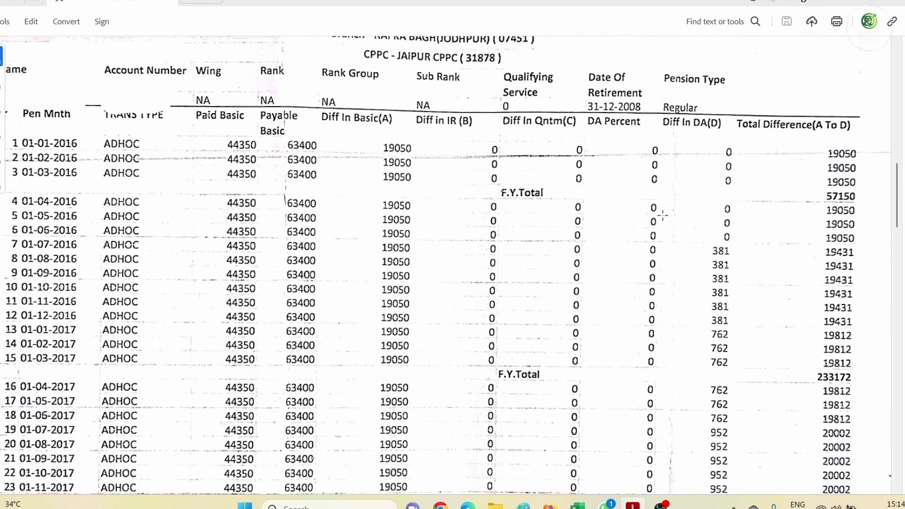
{"action": "scroll", "coordinate": [662, 215], "scroll_direction": "down", "scroll_amount": 1}
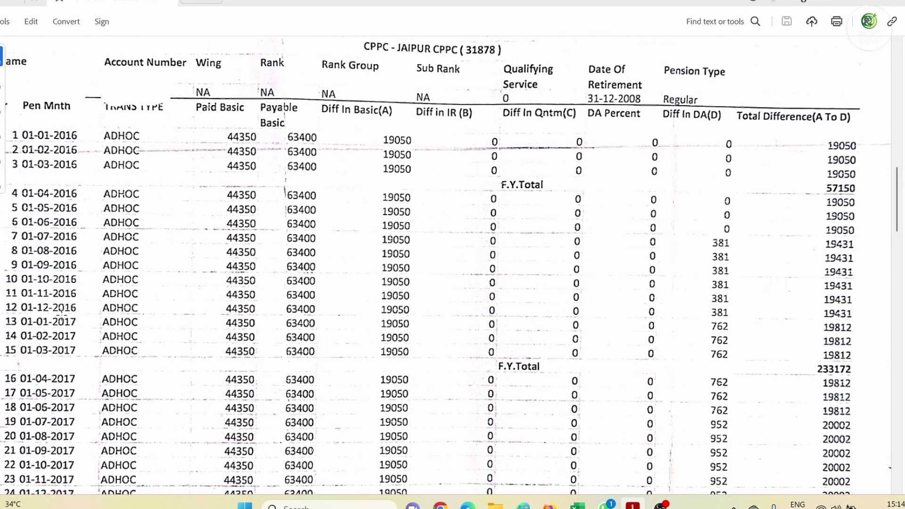
{"action": "left_click_drag", "start_coordinate": [803, 360], "coordinate": [868, 377]}
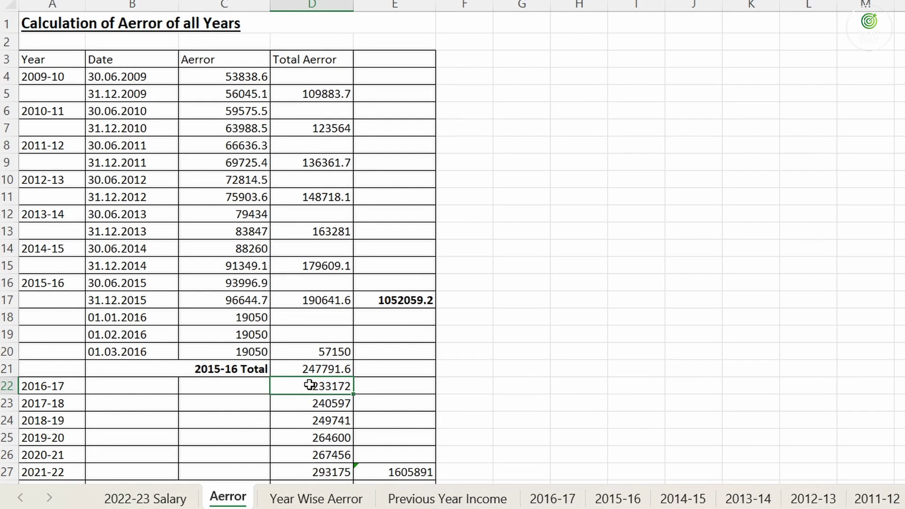
{"action": "scroll", "coordinate": [311, 383], "scroll_direction": "down", "scroll_amount": 2}
{"action": "left_click", "coordinate": [632, 505]}
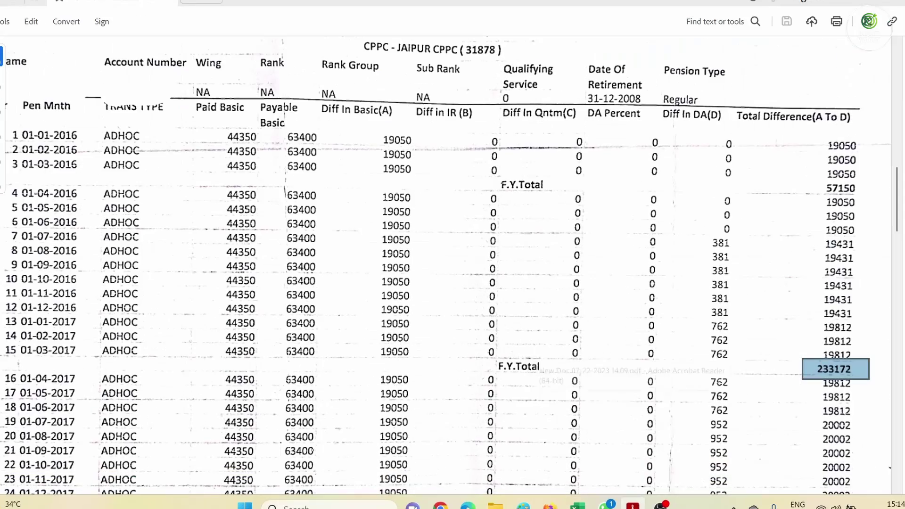
{"action": "scroll", "coordinate": [857, 358], "scroll_direction": "down", "scroll_amount": 10}
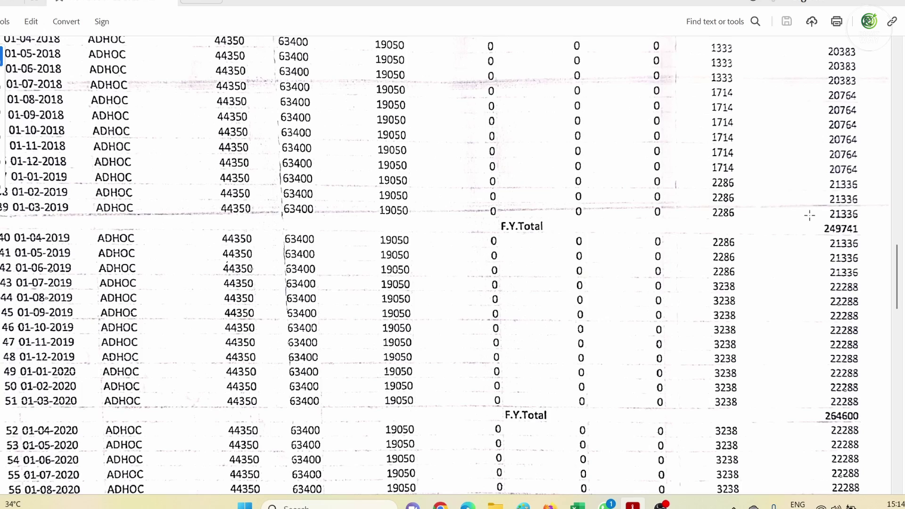
{"action": "left_click_drag", "start_coordinate": [808, 215], "coordinate": [865, 240]}
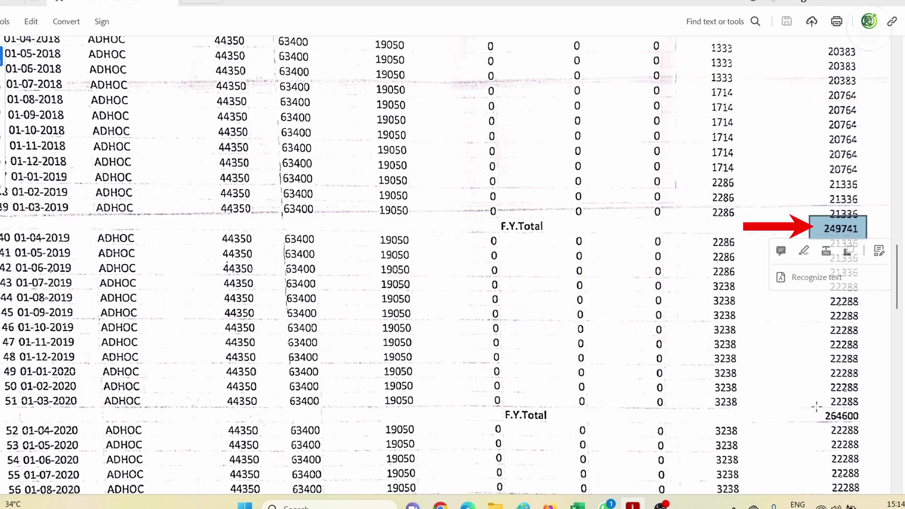
{"action": "left_click_drag", "start_coordinate": [817, 407], "coordinate": [868, 426]}
{"action": "scroll", "coordinate": [843, 386], "scroll_direction": "down", "scroll_amount": 1}
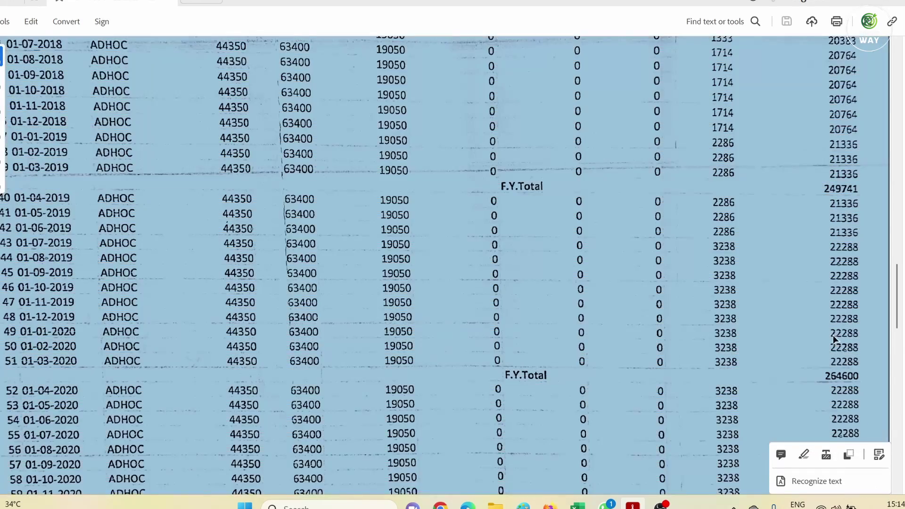
{"action": "scroll", "coordinate": [825, 310], "scroll_direction": "down", "scroll_amount": 3}
{"action": "scroll", "coordinate": [816, 324], "scroll_direction": "down", "scroll_amount": 5}
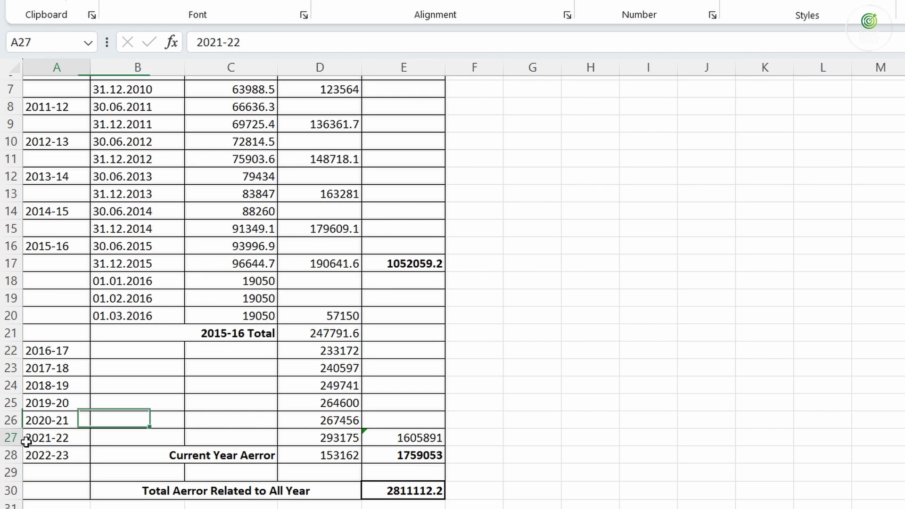
Check the 2022-23 current-year arrear in D28 and its year label in A28
{"action": "left_click", "coordinate": [344, 457]}
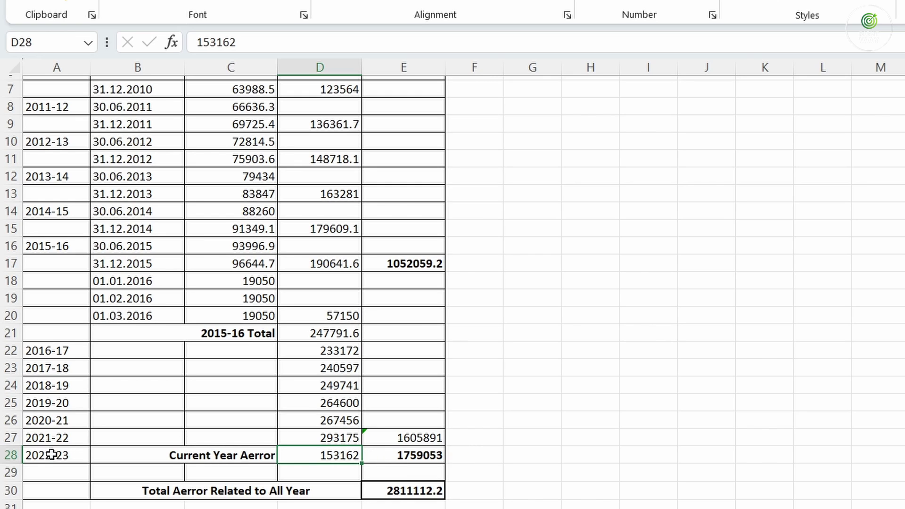
{"action": "left_click", "coordinate": [52, 455]}
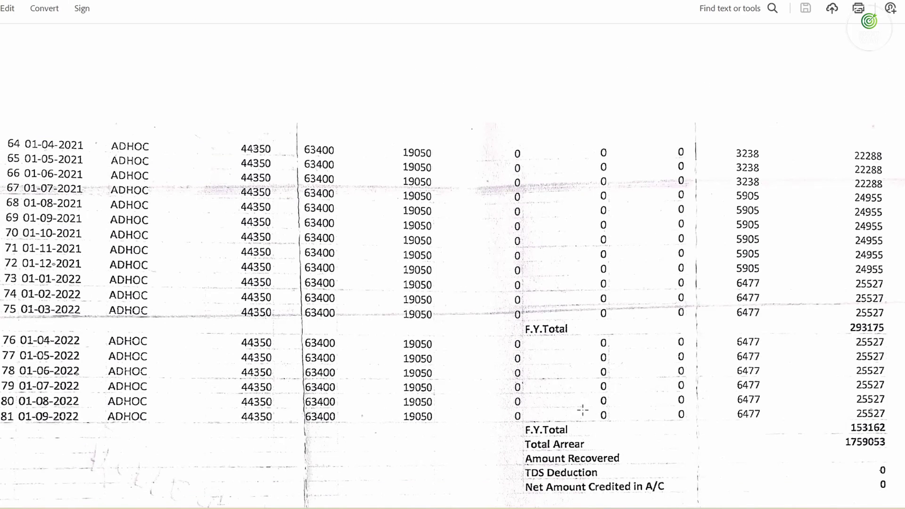
Confirm the PDF's final F.Y. Total of 153162, then return to the Excel arrears sheet
{"action": "left_click_drag", "start_coordinate": [844, 422], "coordinate": [889, 434]}
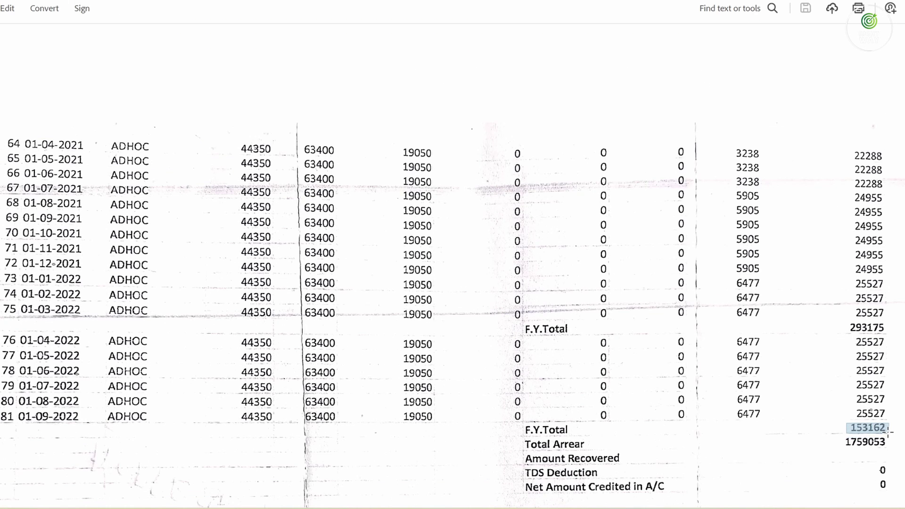
{"action": "key", "text": "ctrl+a"}
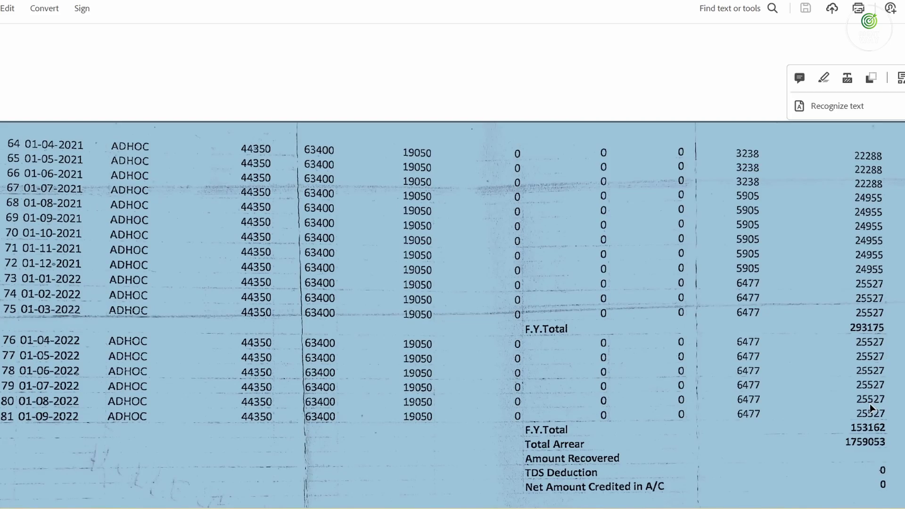
{"action": "left_click", "coordinate": [870, 408]}
{"action": "left_click", "coordinate": [643, 508]}
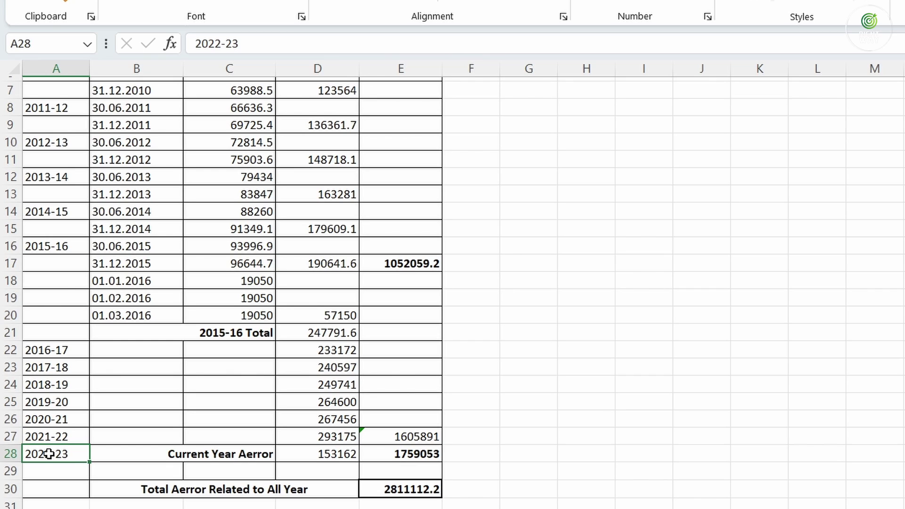
{"action": "left_click", "coordinate": [334, 453]}
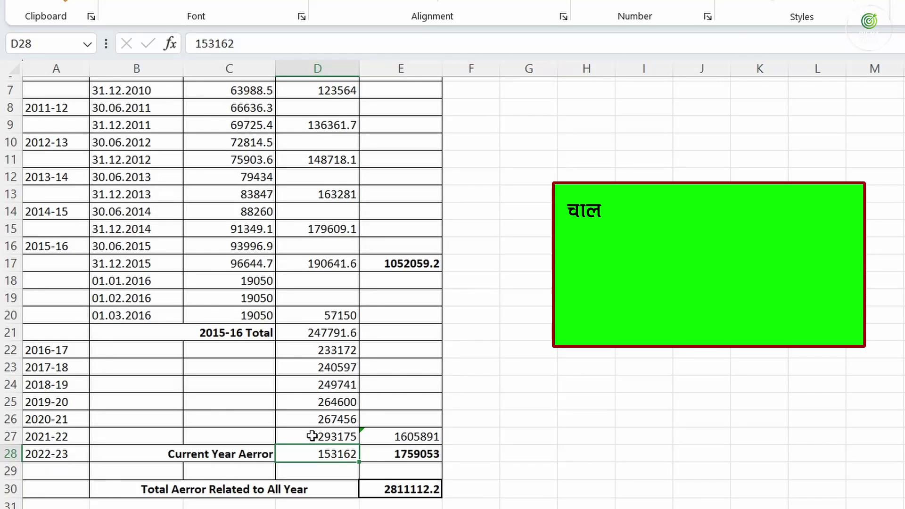
{"action": "left_click", "coordinate": [311, 436]}
{"action": "left_click_drag", "start_coordinate": [312, 348], "coordinate": [313, 132]}
{"action": "scroll", "coordinate": [306, 485], "scroll_direction": "down", "scroll_amount": 1}
{"action": "left_click", "coordinate": [314, 480]}
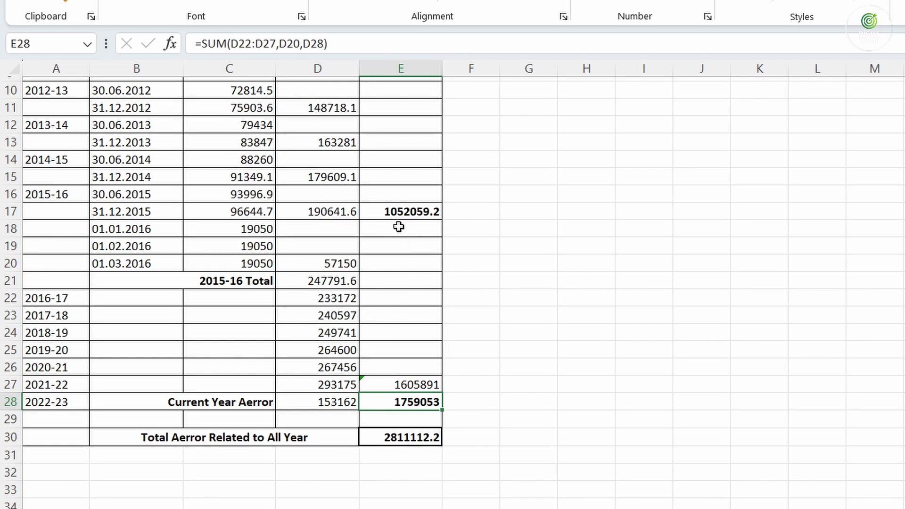
{"action": "left_click", "coordinate": [410, 383]}
Compare the 2627950.2 arrears total with the Aerror sheet's yearly column D totals and 2022-23's 153162
{"action": "left_click", "coordinate": [303, 489]}
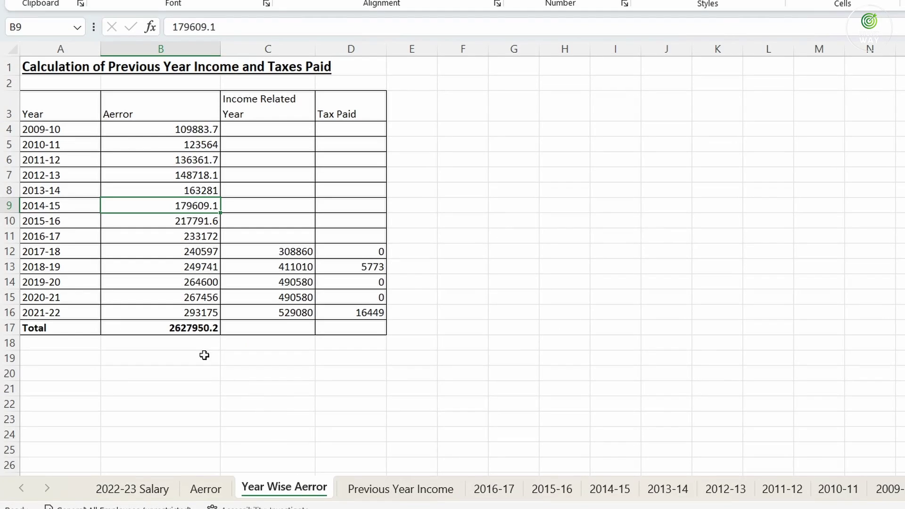
{"action": "left_click", "coordinate": [186, 324]}
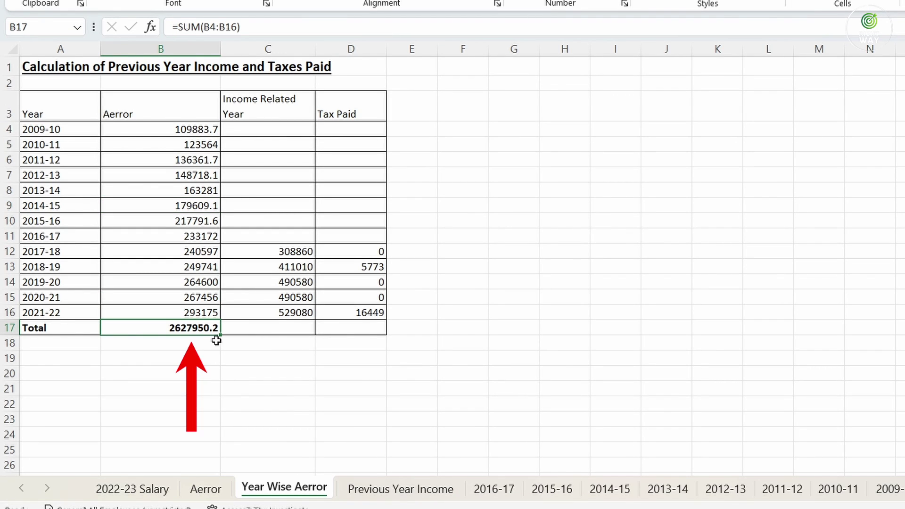
{"action": "left_click", "coordinate": [205, 489]}
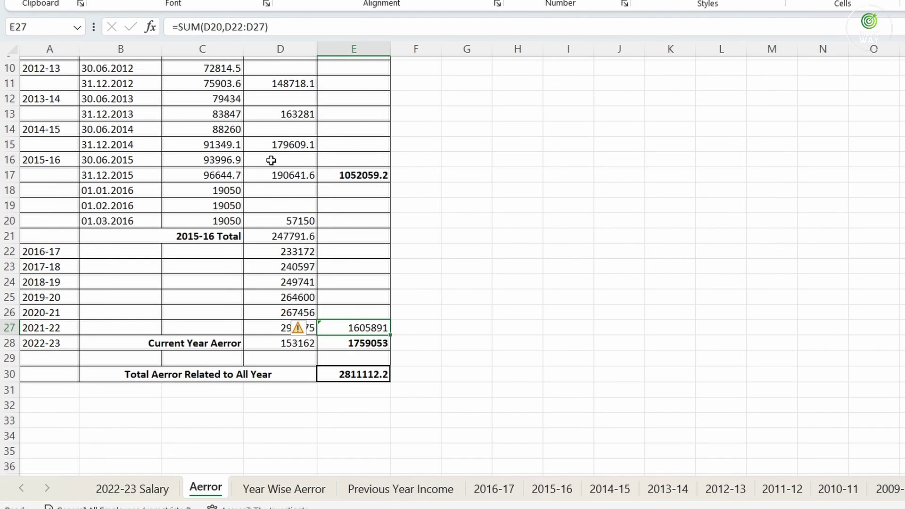
{"action": "scroll", "coordinate": [282, 127], "scroll_direction": "up", "scroll_amount": 1}
{"action": "left_click_drag", "start_coordinate": [281, 122], "coordinate": [298, 435]}
{"action": "left_click", "coordinate": [280, 447]}
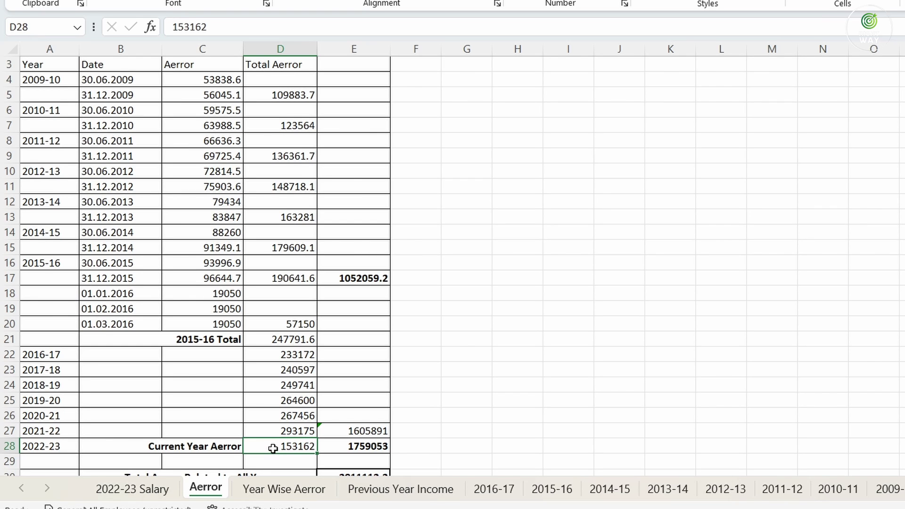
On Year Wise Aerror, review the 2009-10 to 2021-22 arrears rows, their 2627950.2 total, and related-year incomes
{"action": "left_click", "coordinate": [279, 499]}
{"action": "left_click_drag", "start_coordinate": [61, 131], "coordinate": [159, 309]}
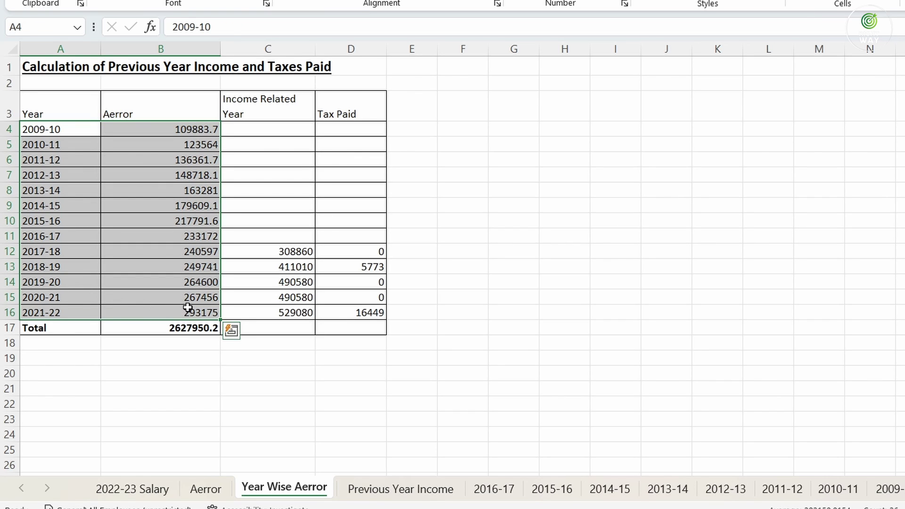
{"action": "left_click", "coordinate": [202, 328]}
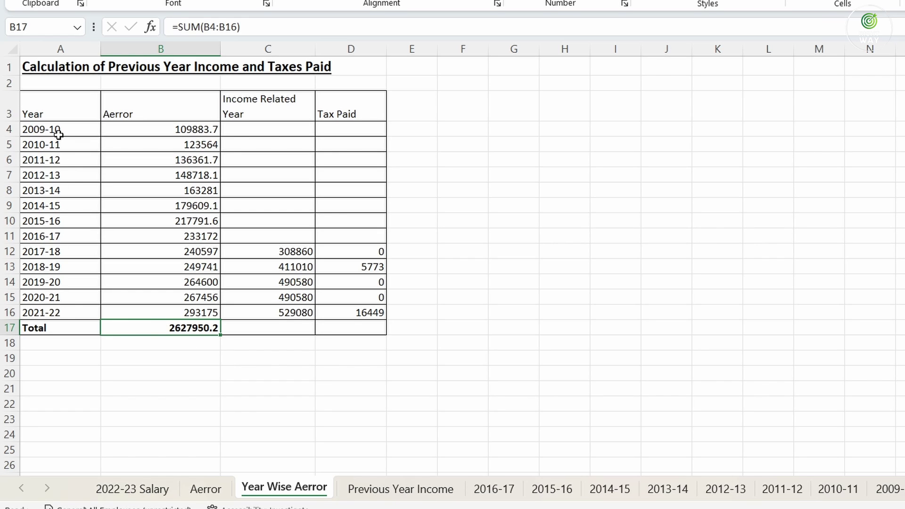
{"action": "left_click", "coordinate": [64, 308]}
{"action": "left_click", "coordinate": [173, 324]}
{"action": "left_click_drag", "start_coordinate": [254, 129], "coordinate": [287, 313]}
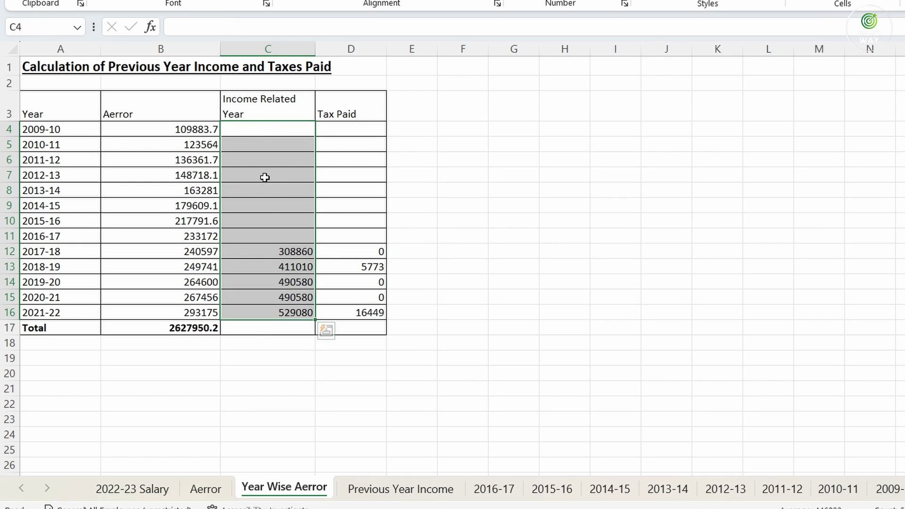
{"action": "left_click", "coordinate": [252, 127]}
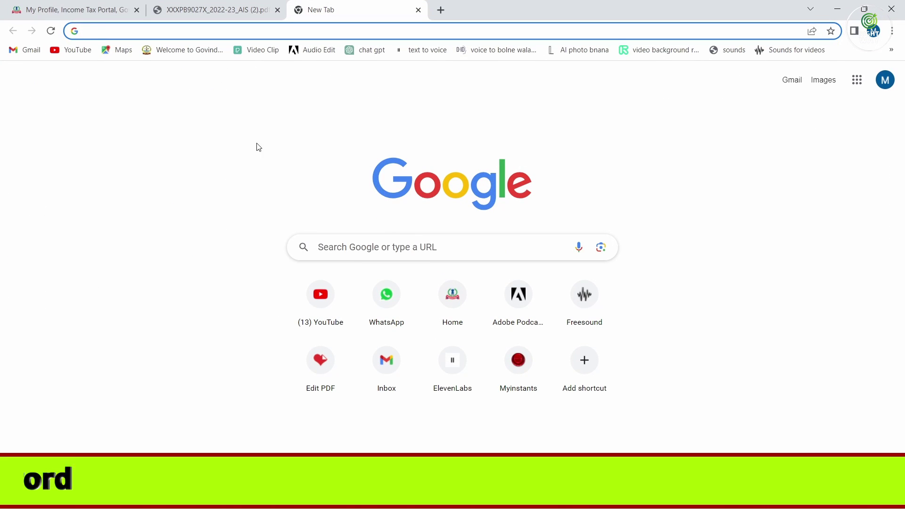
Go to incometax.gov.in and follow the AIS link through to the Compliance Portal
{"action": "type", "text": "incometax.gov.in"}
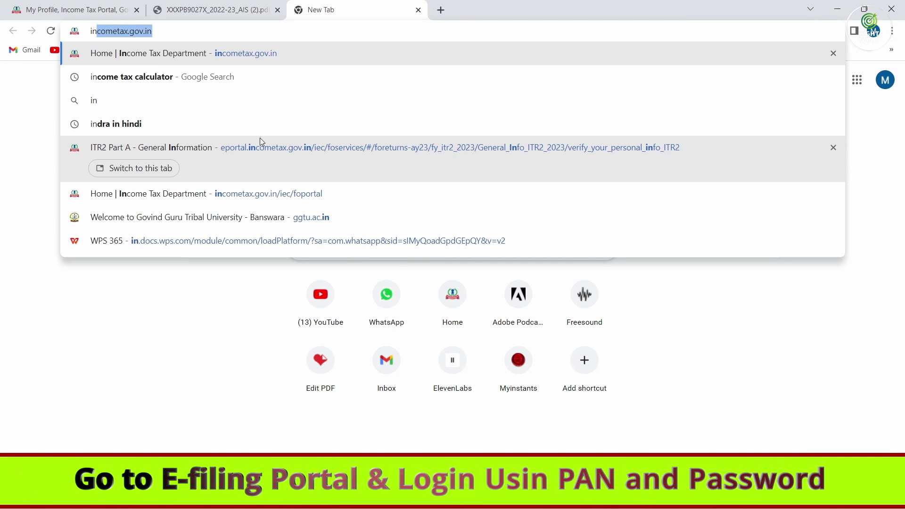
{"action": "key", "text": "Right"}
{"action": "key", "text": "Return"}
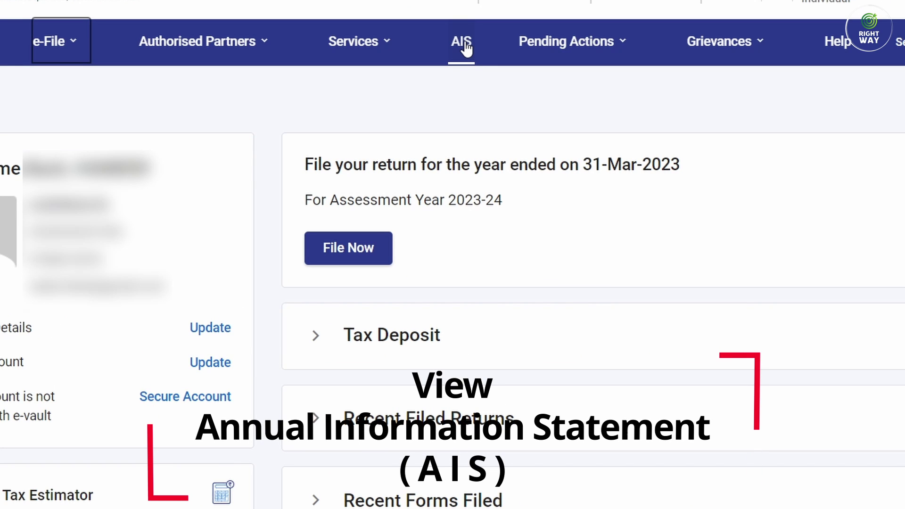
{"action": "left_click", "coordinate": [462, 42]}
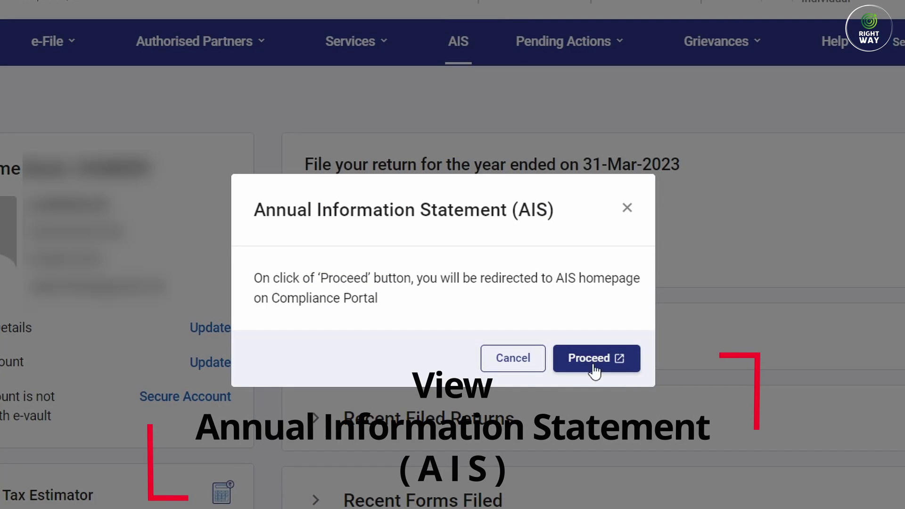
{"action": "left_click", "coordinate": [590, 356]}
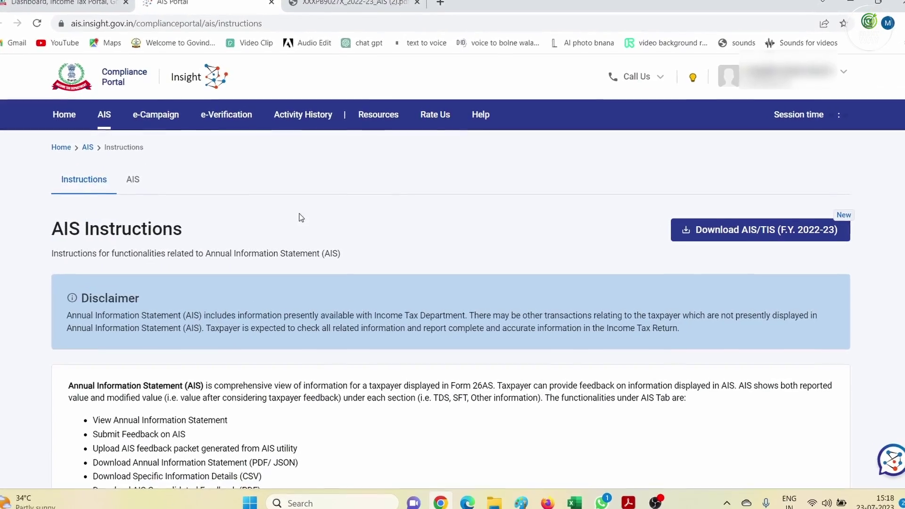
Download the F.Y. 2022-23 Annual Information Statement as a PDF and open it
{"action": "left_click", "coordinate": [127, 178]}
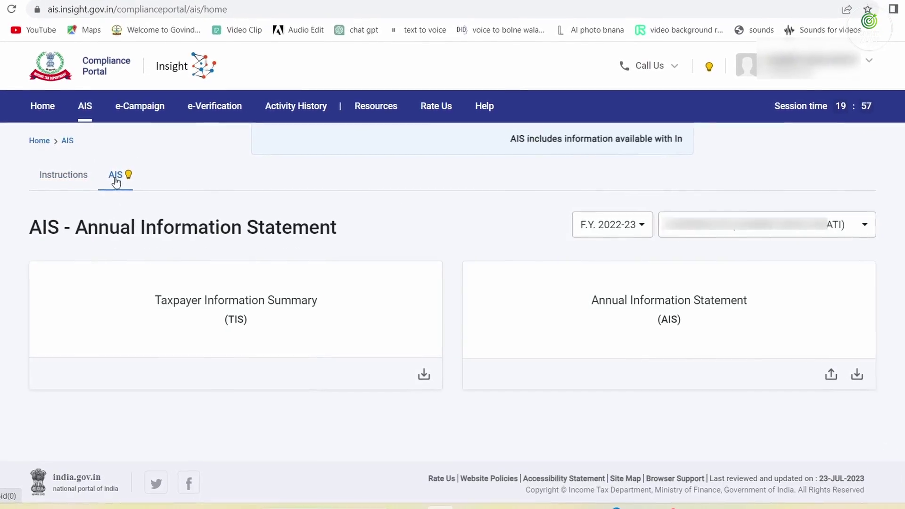
{"action": "left_click", "coordinate": [607, 225]}
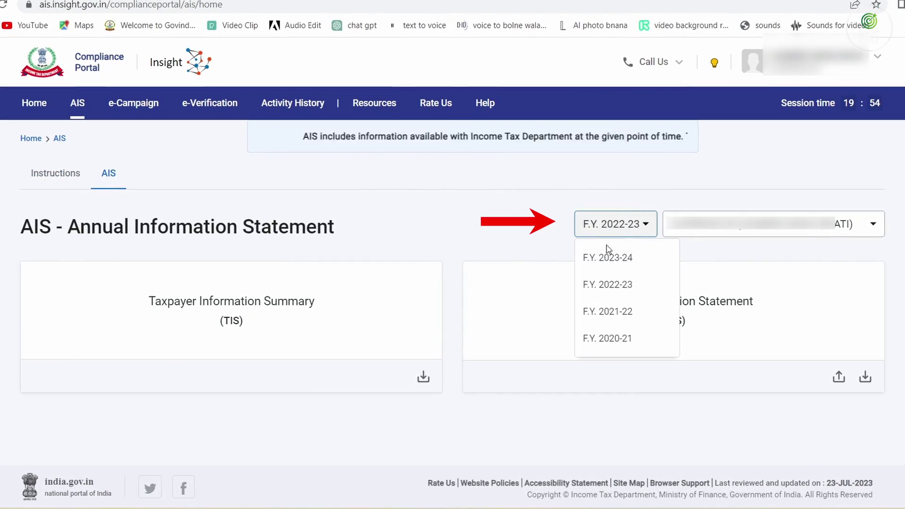
{"action": "left_click", "coordinate": [612, 285]}
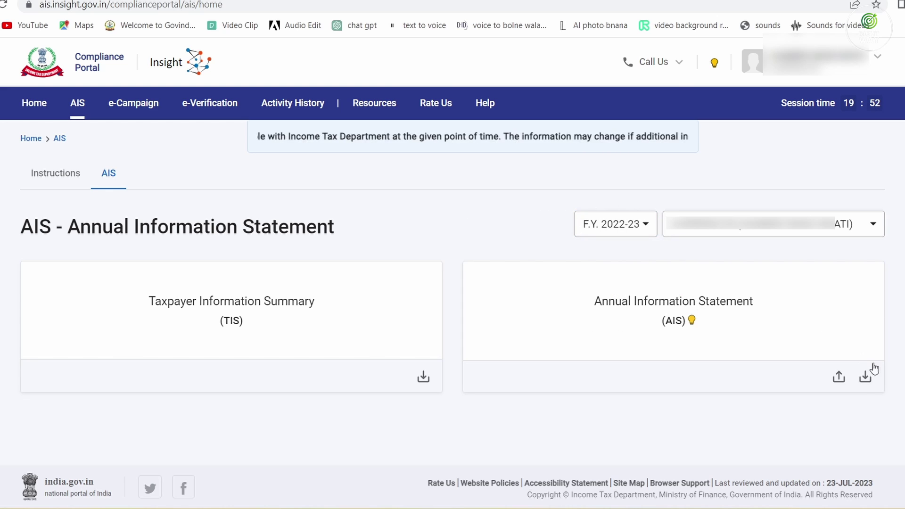
{"action": "left_click", "coordinate": [866, 381]}
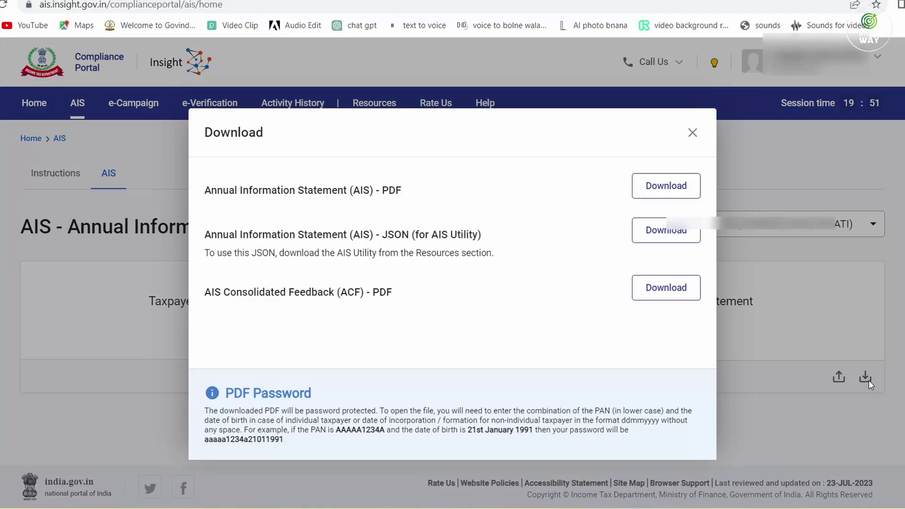
{"action": "left_click", "coordinate": [665, 186]}
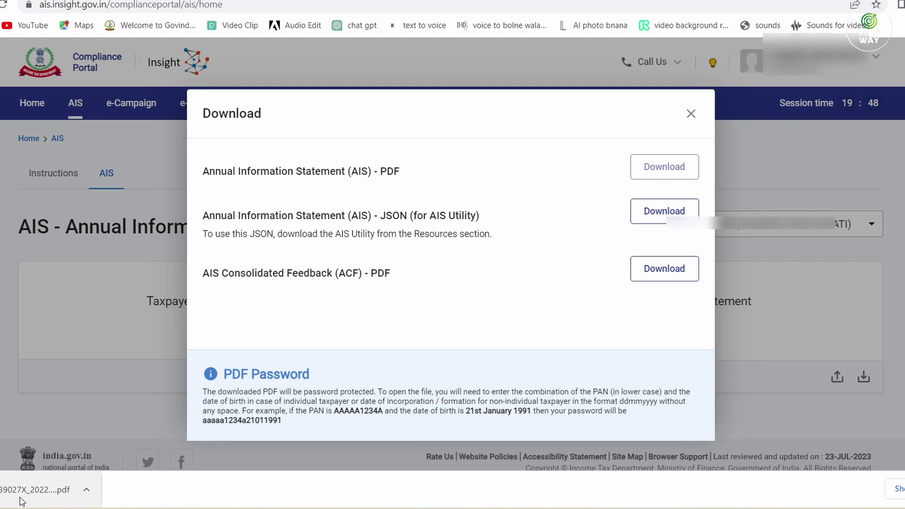
{"action": "left_click", "coordinate": [18, 490]}
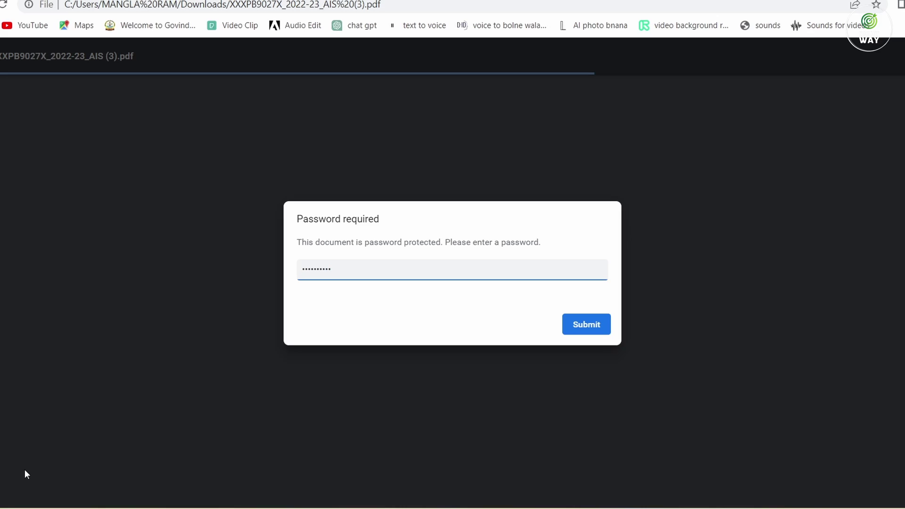
Unlock the AIS PDF with its password and scroll through the Part B1 salary TDS entries
{"action": "type", "text": "••••••••••••••"}
{"action": "key", "text": "Return"}
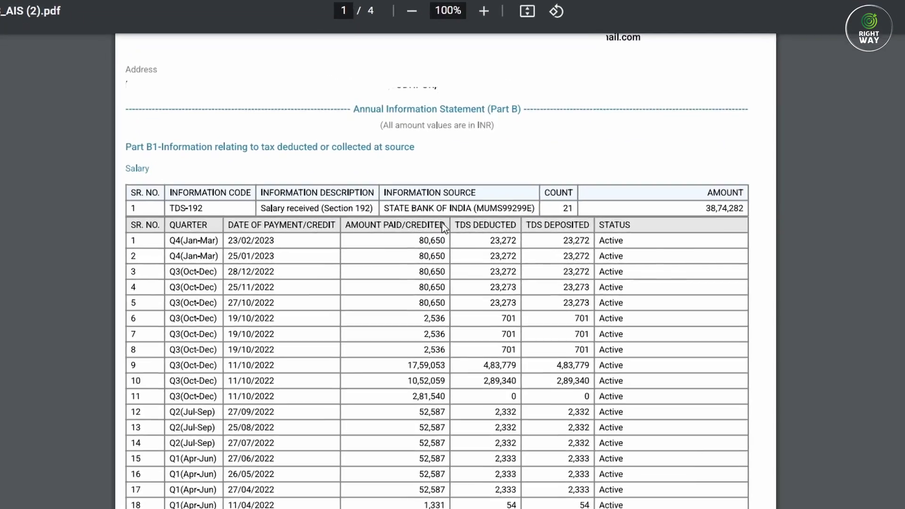
{"action": "scroll", "coordinate": [408, 239], "scroll_direction": "up", "scroll_amount": 1}
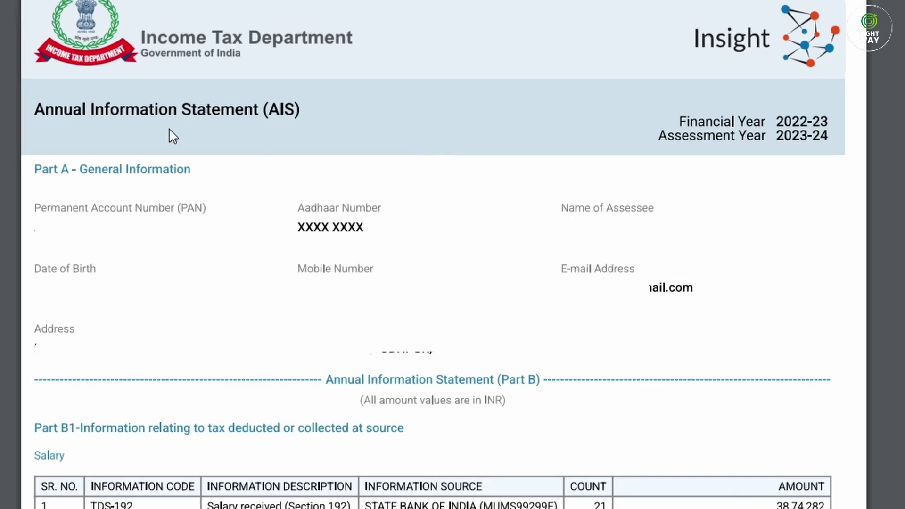
{"action": "scroll", "coordinate": [272, 247], "scroll_direction": "down", "scroll_amount": 7}
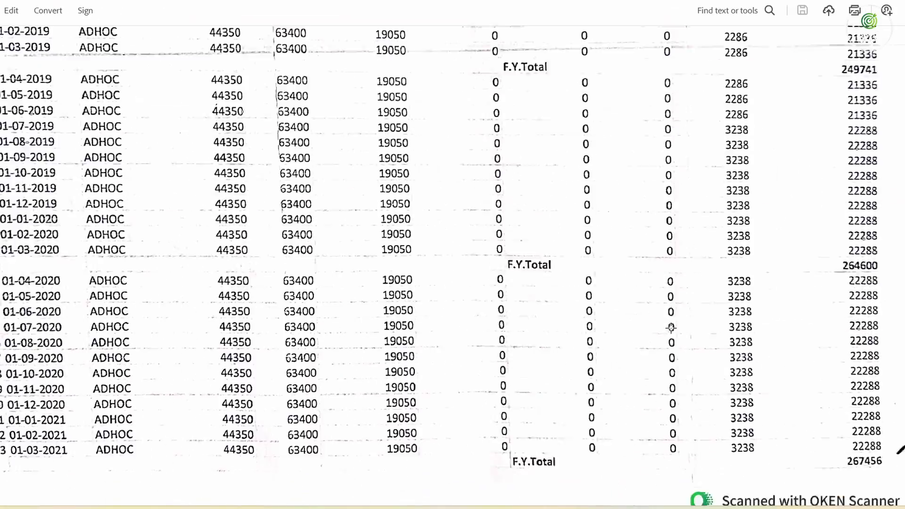
{"action": "scroll", "coordinate": [592, 306], "scroll_direction": "up", "scroll_amount": 10}
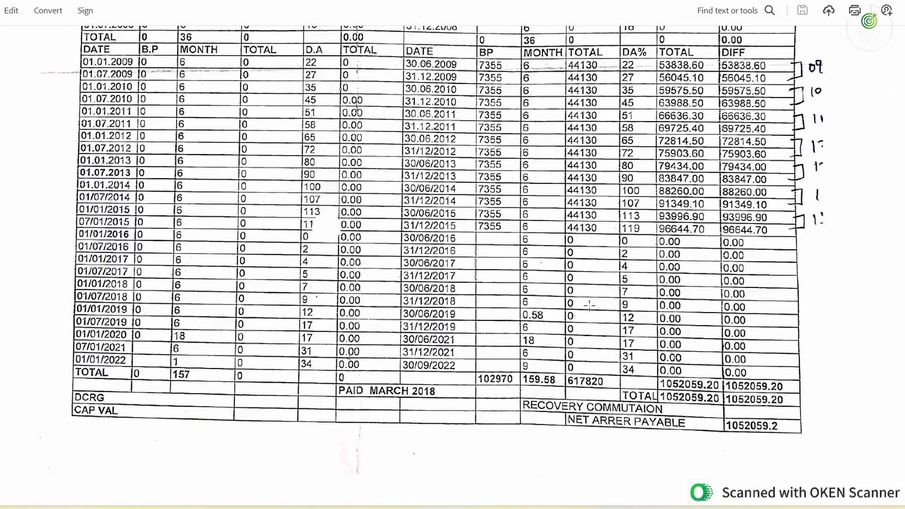
{"action": "scroll", "coordinate": [591, 306], "scroll_direction": "up", "scroll_amount": 2}
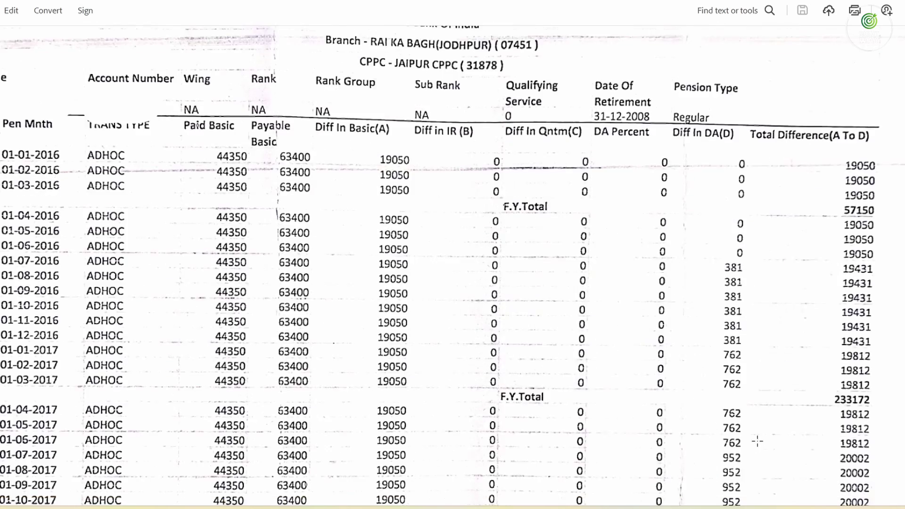
{"action": "scroll", "coordinate": [452, 264], "scroll_direction": "down", "scroll_amount": 12}
{"action": "scroll", "coordinate": [745, 390], "scroll_direction": "down", "scroll_amount": 10}
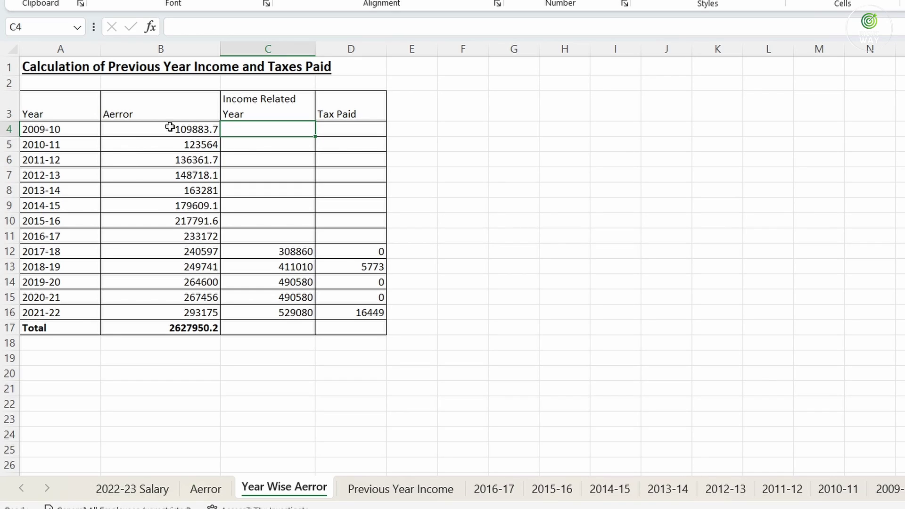
Highlight the 2009-10 to 2021-22 arrears and the 2017-18 to 2021-22 incomes (308860 to 529080)
{"action": "left_click_drag", "start_coordinate": [169, 127], "coordinate": [173, 310]}
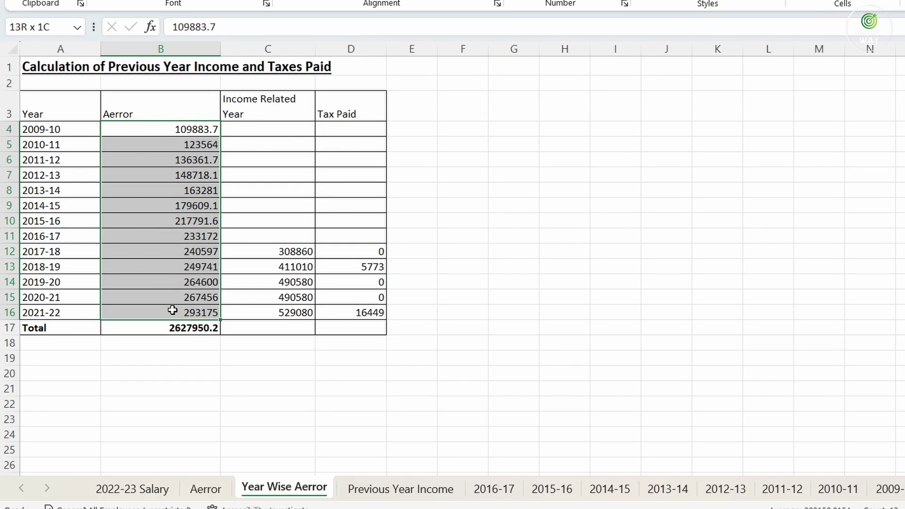
{"action": "left_click", "coordinate": [277, 248]}
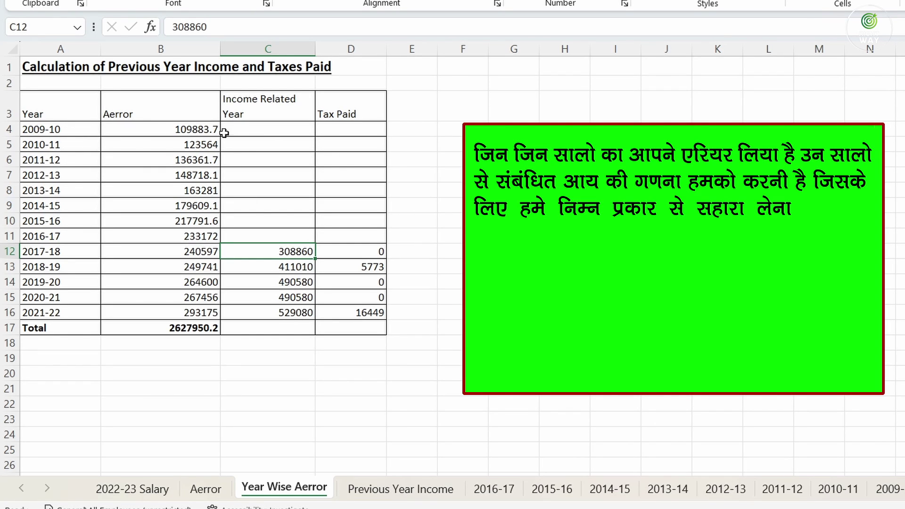
{"action": "left_click", "coordinate": [249, 126]}
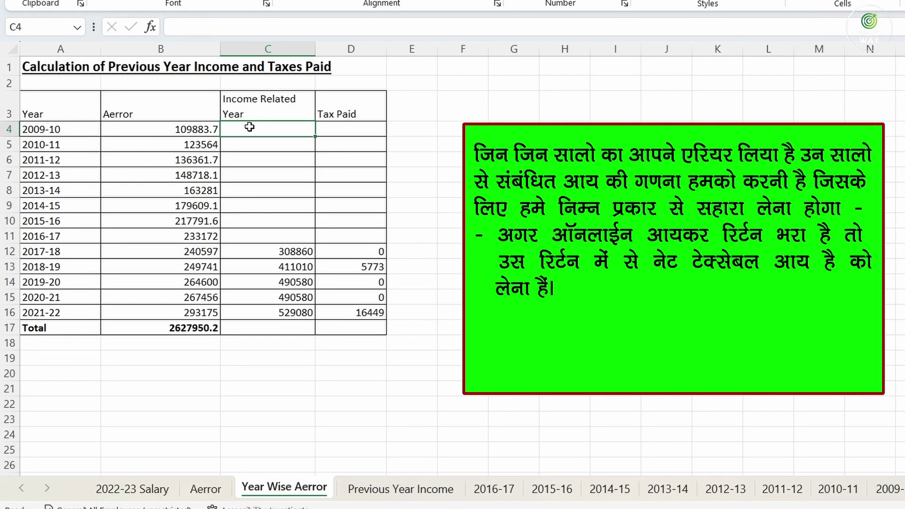
{"action": "left_click", "coordinate": [188, 127]}
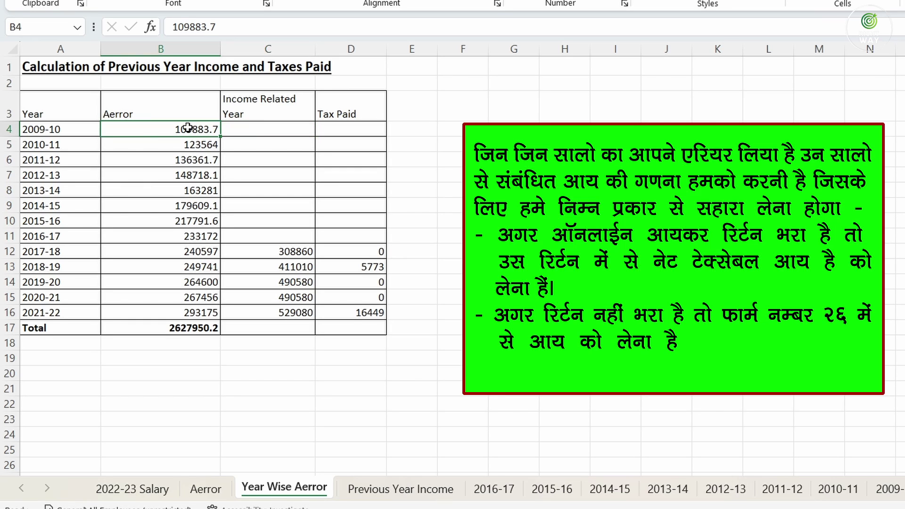
{"action": "left_click", "coordinate": [258, 132]}
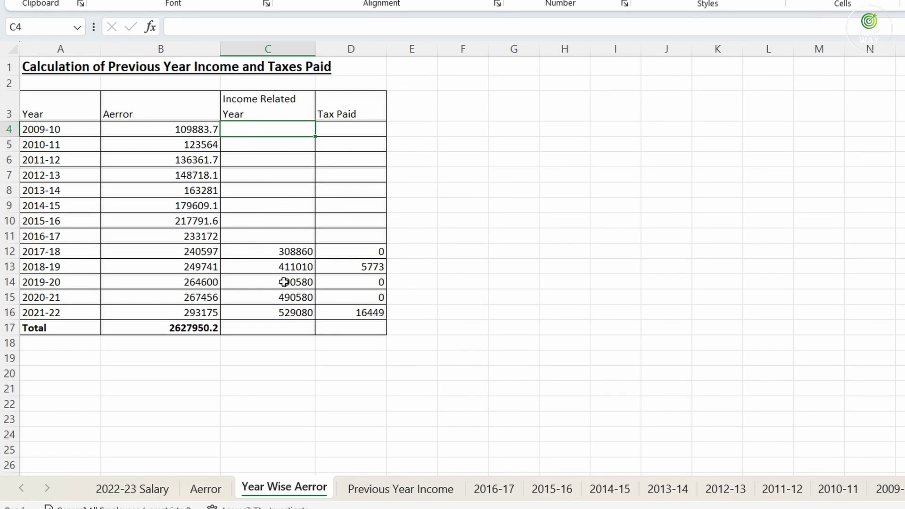
{"action": "left_click_drag", "start_coordinate": [285, 314], "coordinate": [271, 253]}
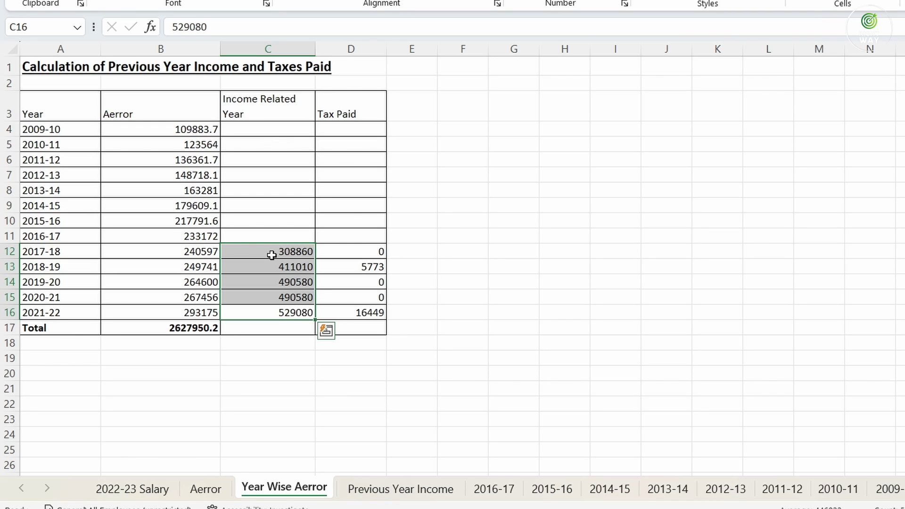
{"action": "left_click", "coordinate": [287, 313]}
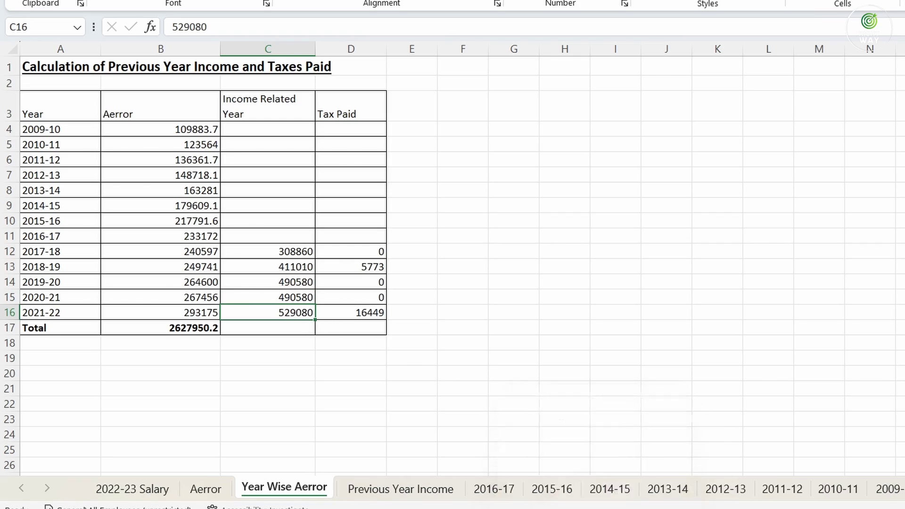
{"action": "left_click", "coordinate": [594, 508]}
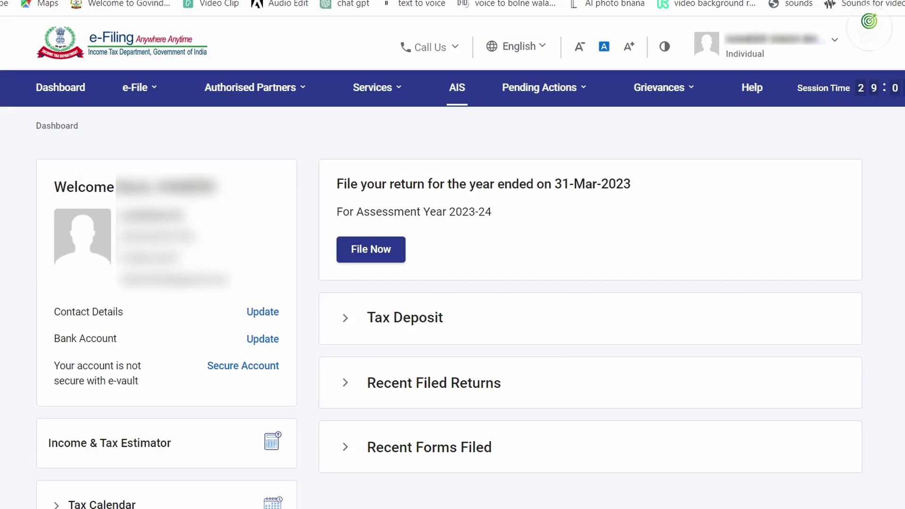
Browse the five filed returns from A.Y. 2018-19 under View Filed Returns, then return to Excel
{"action": "left_click", "coordinate": [135, 87]}
{"action": "mouse_move", "coordinate": [151, 125]}
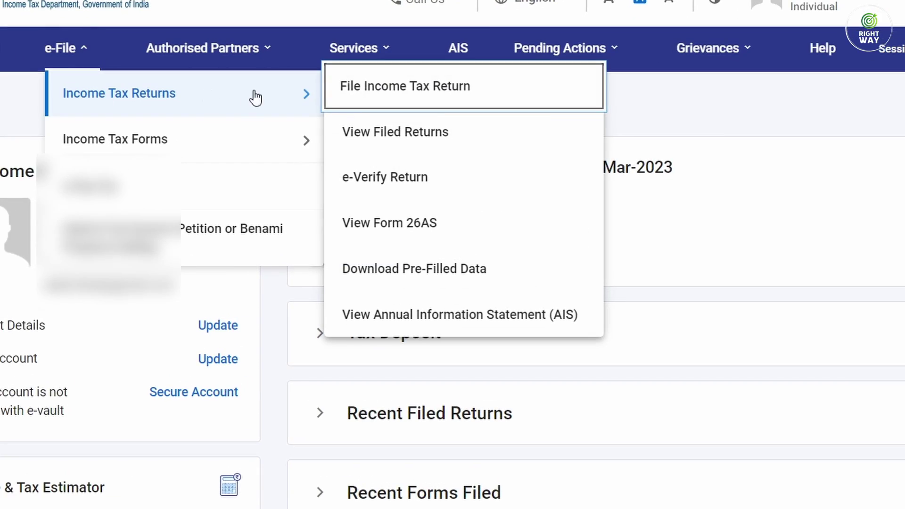
{"action": "left_click", "coordinate": [400, 141]}
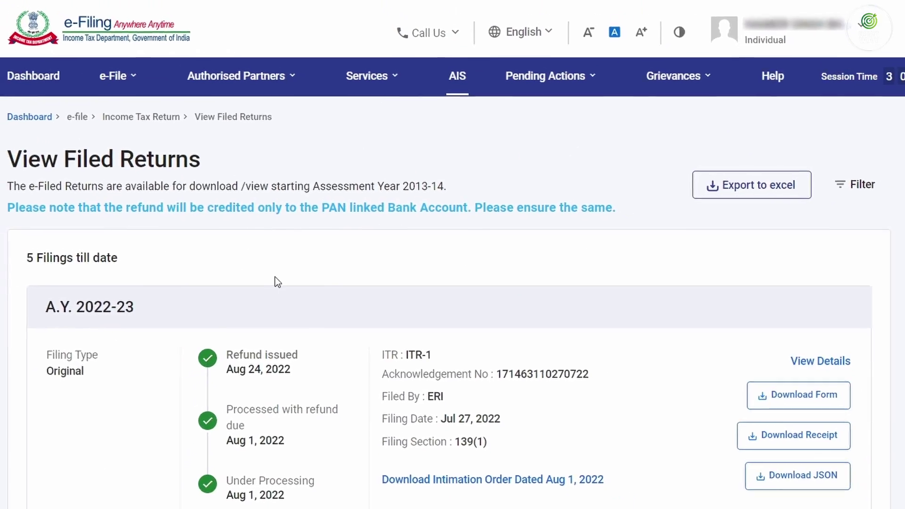
{"action": "scroll", "coordinate": [356, 274], "scroll_direction": "down", "scroll_amount": 20}
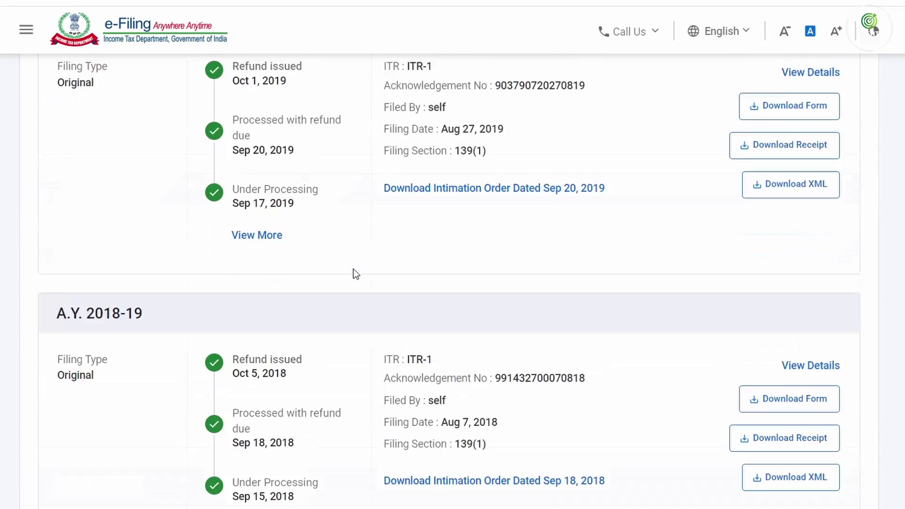
{"action": "scroll", "coordinate": [356, 273], "scroll_direction": "down", "scroll_amount": 7}
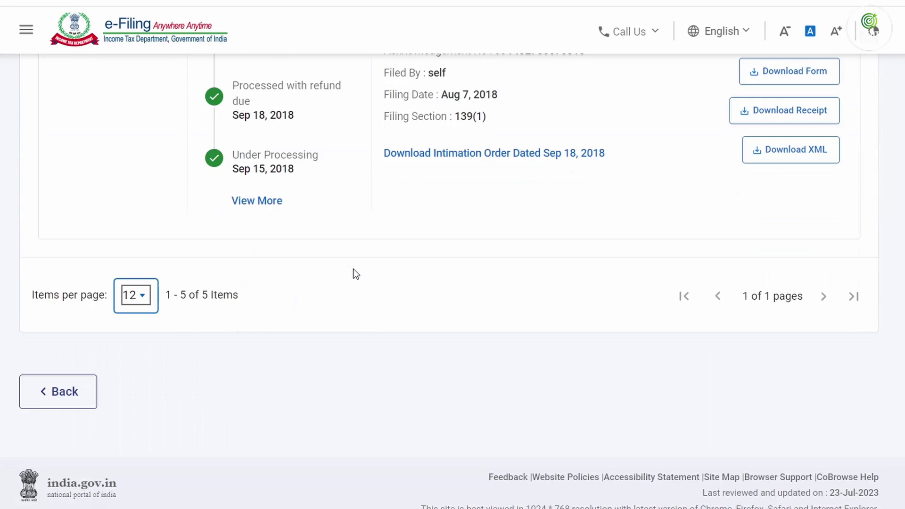
{"action": "left_click", "coordinate": [443, 273]}
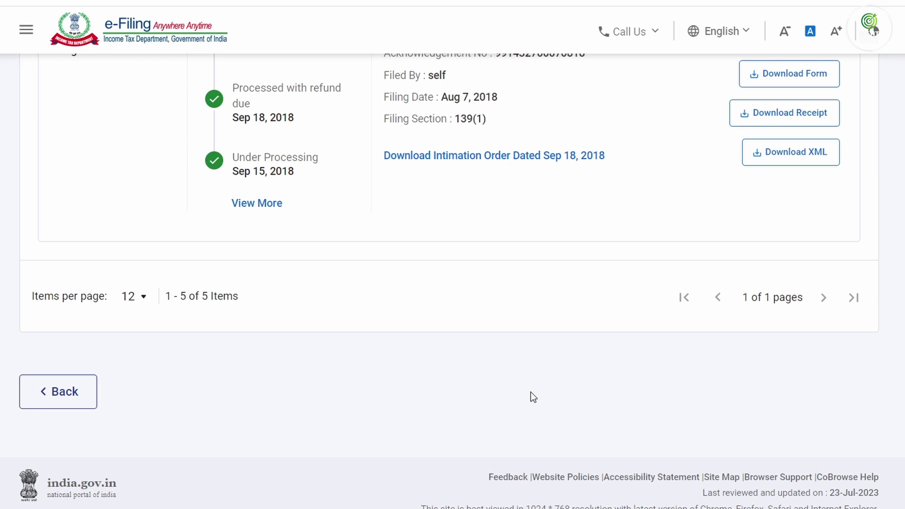
{"action": "scroll", "coordinate": [535, 391], "scroll_direction": "up", "scroll_amount": 20}
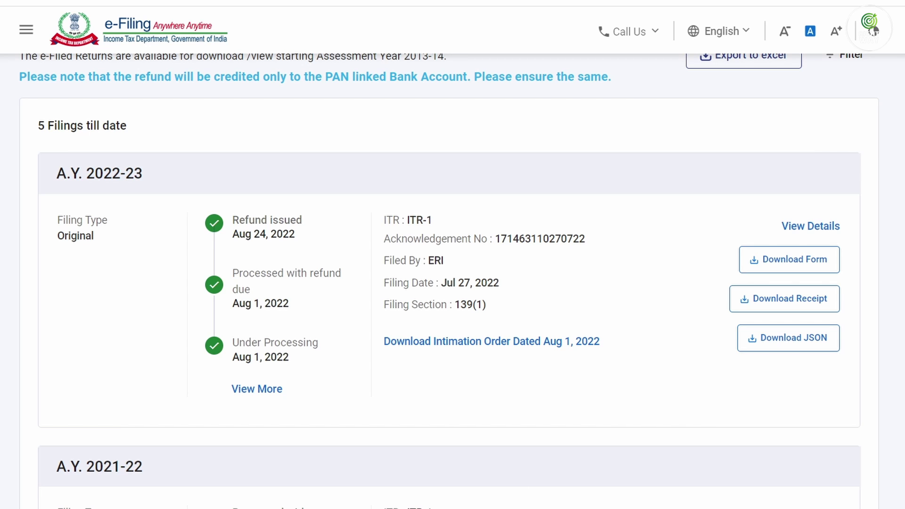
{"action": "key", "text": "alt+Tab"}
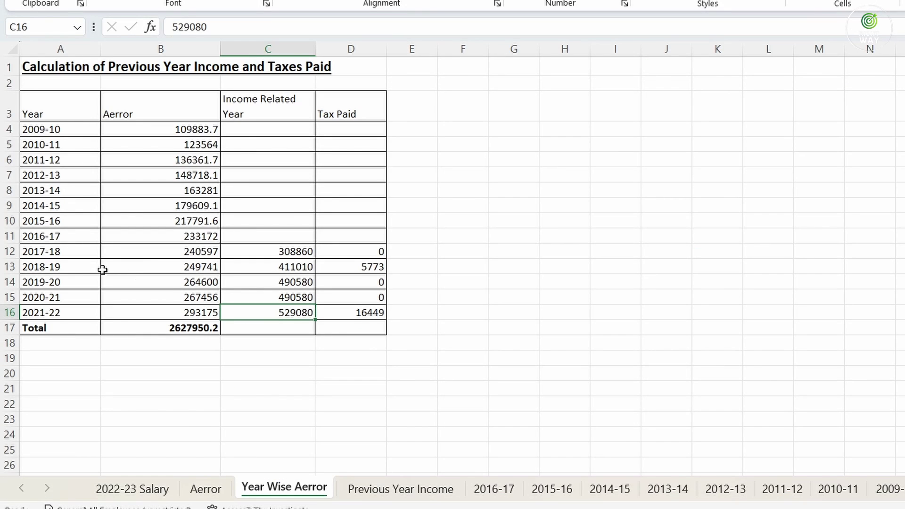
Select the 2021-22 row's year label and its income figure 529080 in the sheet
{"action": "left_click", "coordinate": [53, 313]}
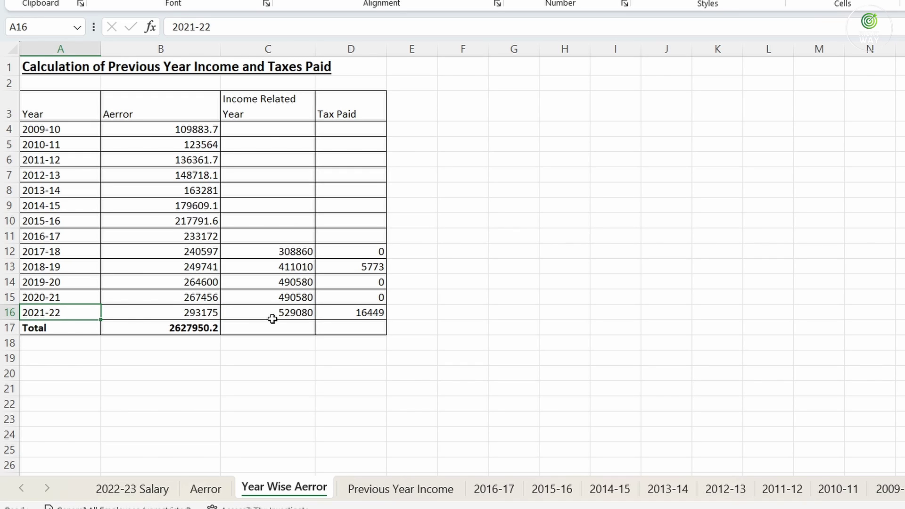
{"action": "left_click", "coordinate": [257, 312]}
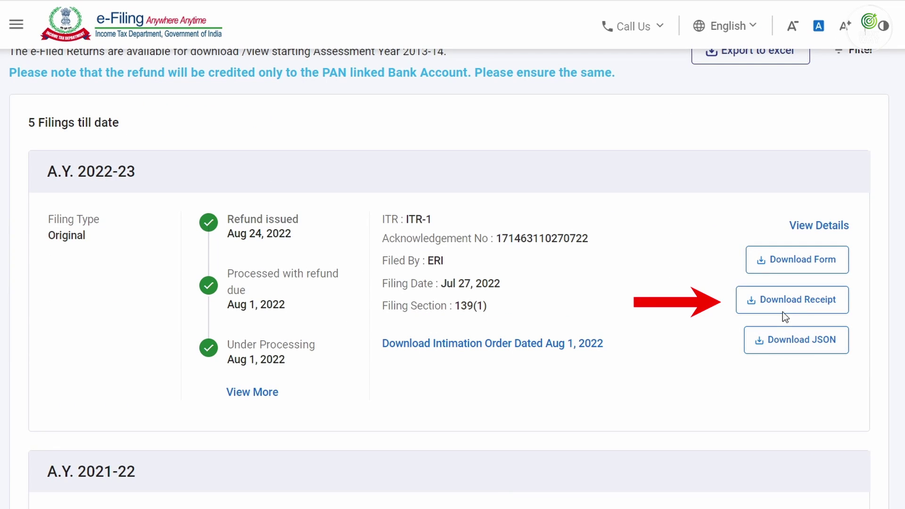
Download the A.Y. 2022-23 acknowledgement and scroll to its Total Income of 5,29,080
{"action": "left_click", "coordinate": [793, 301]}
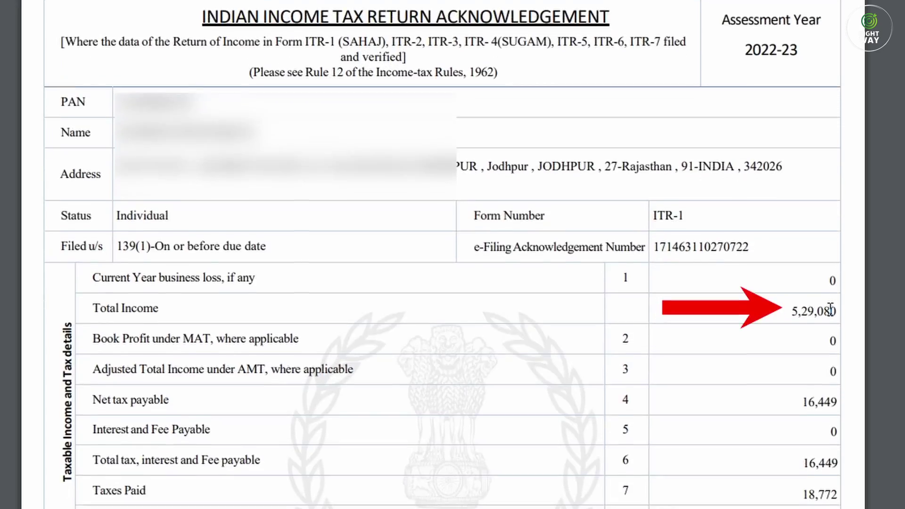
{"action": "scroll", "coordinate": [759, 442], "scroll_direction": "down", "scroll_amount": 3}
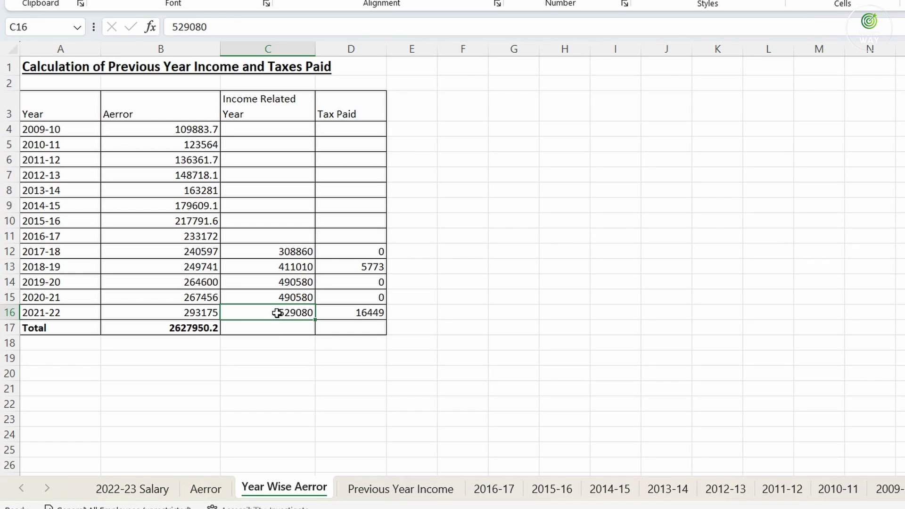
Check the 2021-22 tax paid of 16449, then bring up the acknowledgement PDF's tax section
{"action": "left_click", "coordinate": [348, 309]}
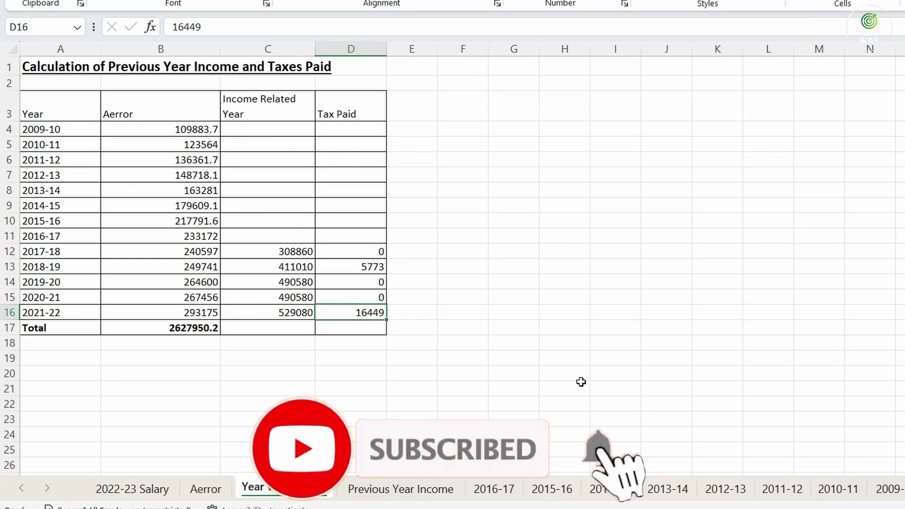
{"action": "left_click", "coordinate": [623, 495]}
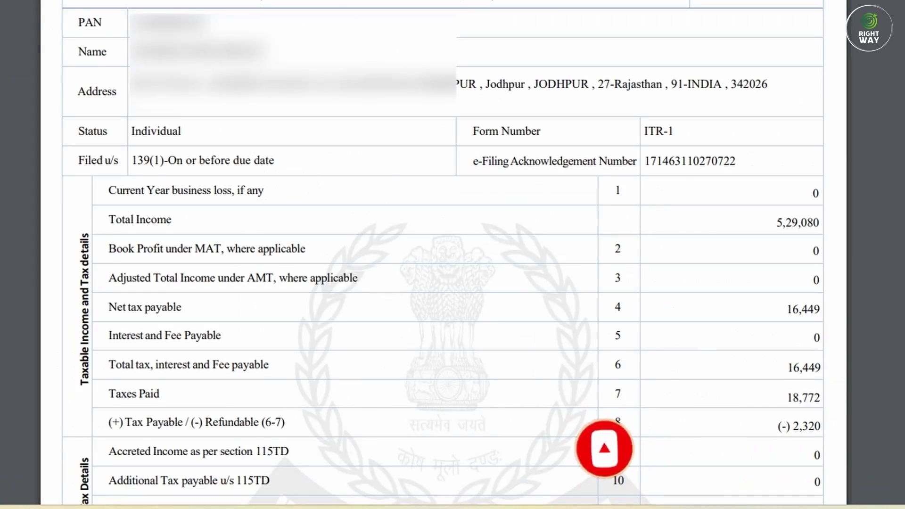
{"action": "scroll", "coordinate": [757, 36], "scroll_direction": "down", "scroll_amount": 6}
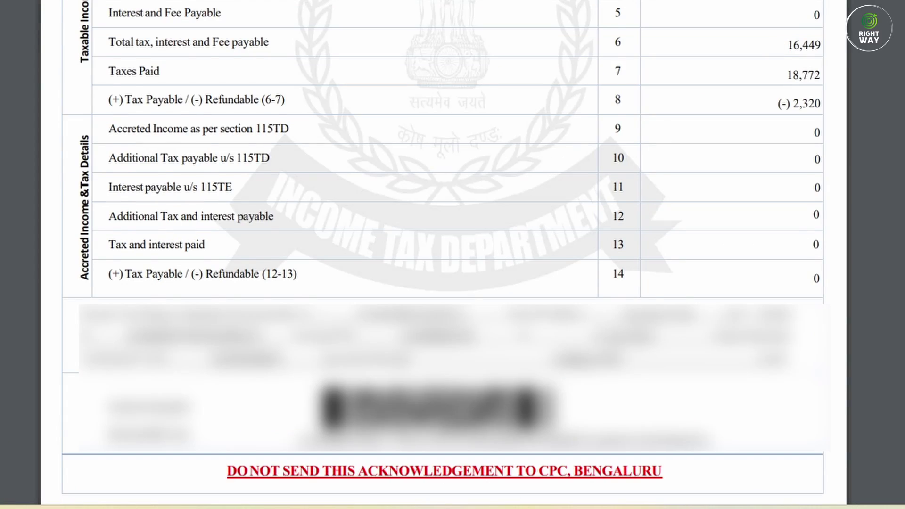
Highlight the acknowledgement's total tax payable 16,449 and taxes paid 18,772
{"action": "scroll", "coordinate": [807, 103], "scroll_direction": "up", "scroll_amount": 4}
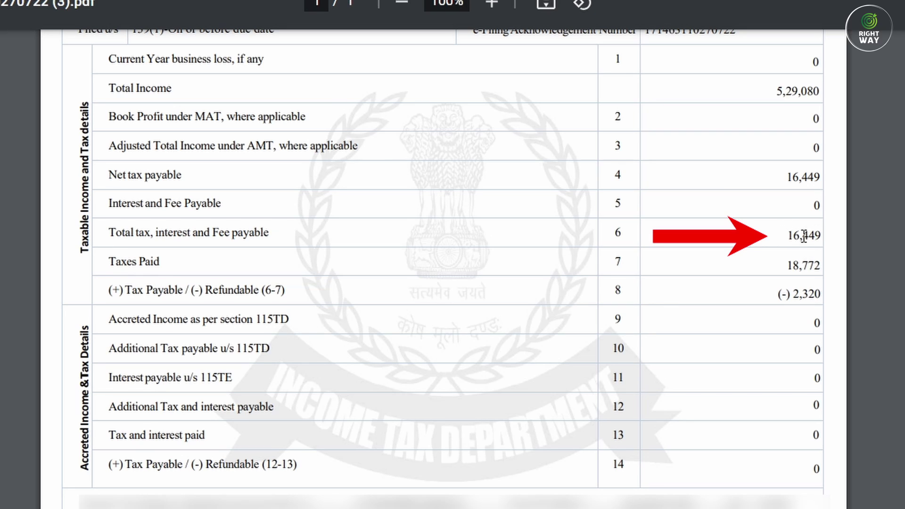
{"action": "left_click_drag", "start_coordinate": [784, 235], "coordinate": [823, 235]}
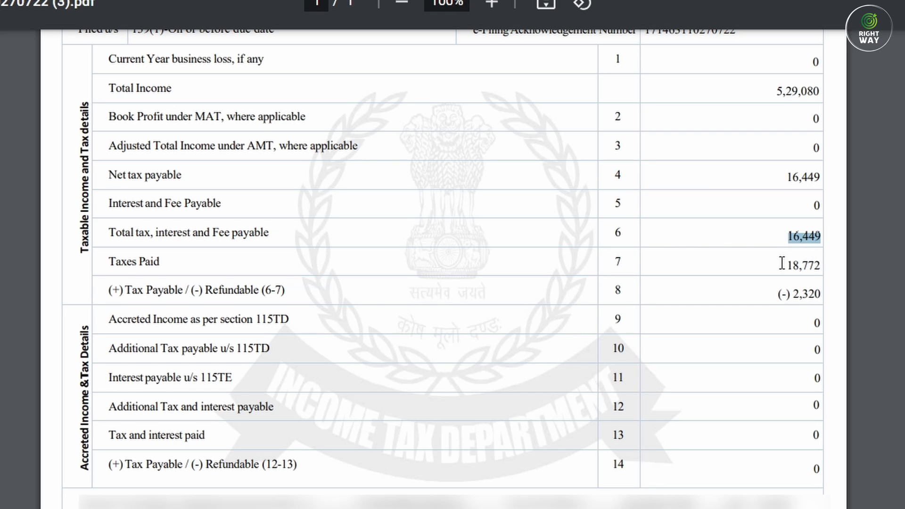
{"action": "left_click_drag", "start_coordinate": [783, 264], "coordinate": [821, 267]}
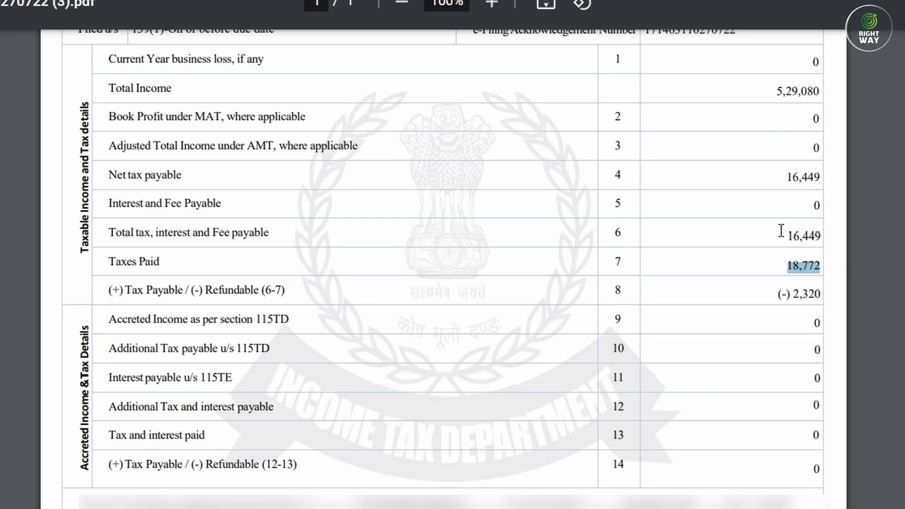
{"action": "left_click_drag", "start_coordinate": [782, 231], "coordinate": [791, 232]}
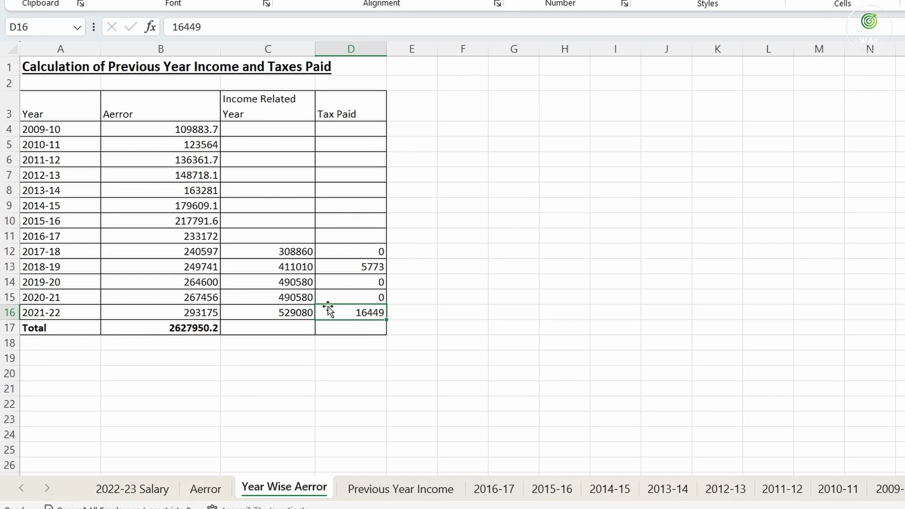
Compare the 2020-21 income 490580 with the A.Y. 2021-22 acknowledgement's Total Income 4,90,580
{"action": "left_click", "coordinate": [292, 298]}
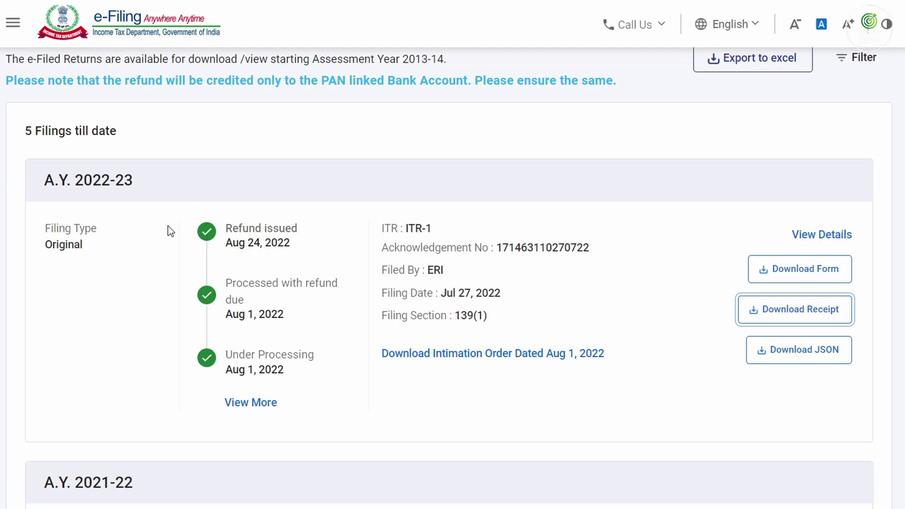
{"action": "scroll", "coordinate": [393, 394], "scroll_direction": "down", "scroll_amount": 5}
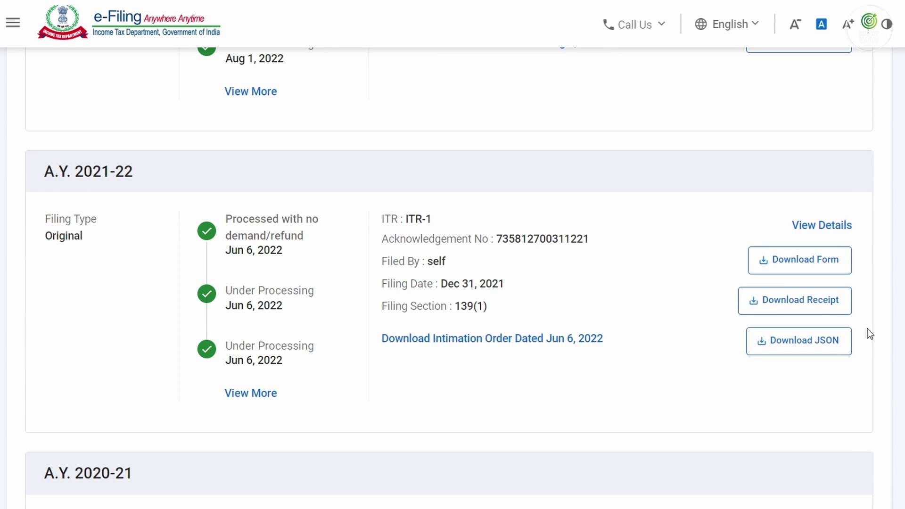
{"action": "left_click", "coordinate": [783, 305]}
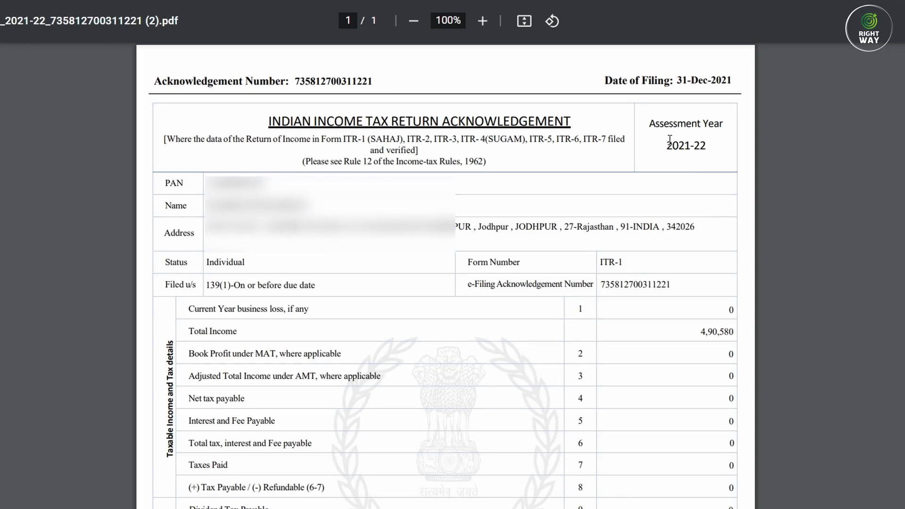
{"action": "scroll", "coordinate": [667, 118], "scroll_direction": "down", "scroll_amount": 5}
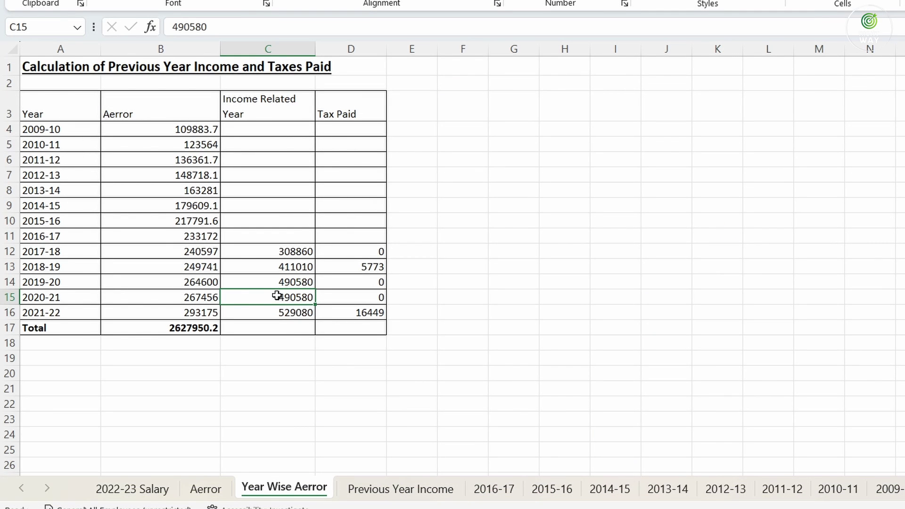
Check the 2020-21 tax paid and the 2019-20, 2018-19 and 2017-18 income figures
{"action": "left_click", "coordinate": [365, 298]}
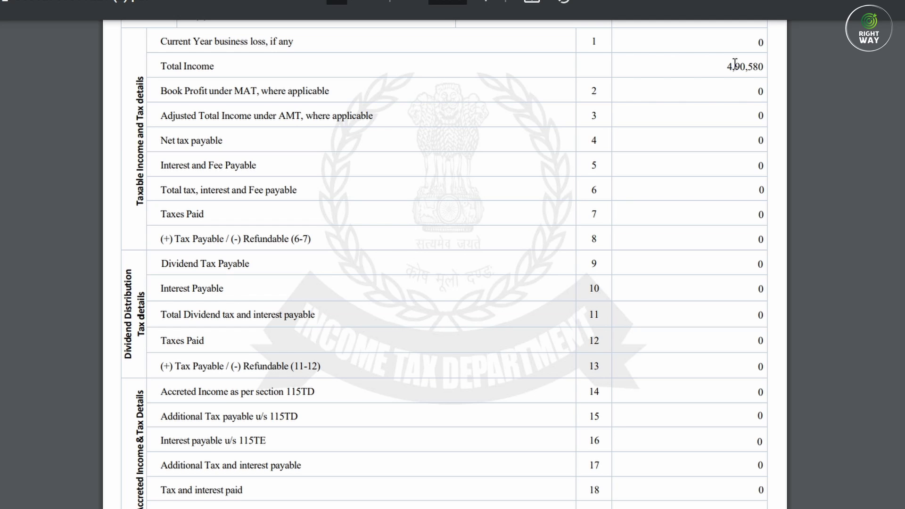
{"action": "left_click", "coordinate": [631, 485]}
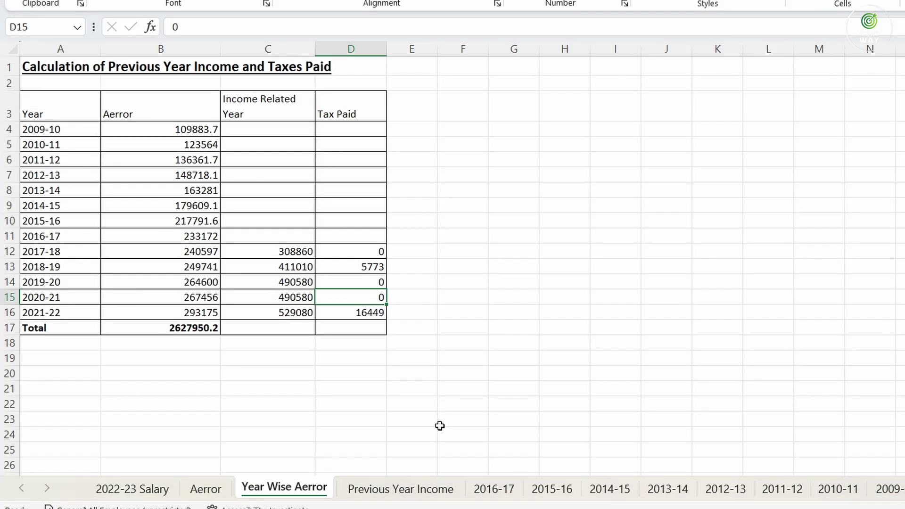
{"action": "left_click", "coordinate": [281, 280]}
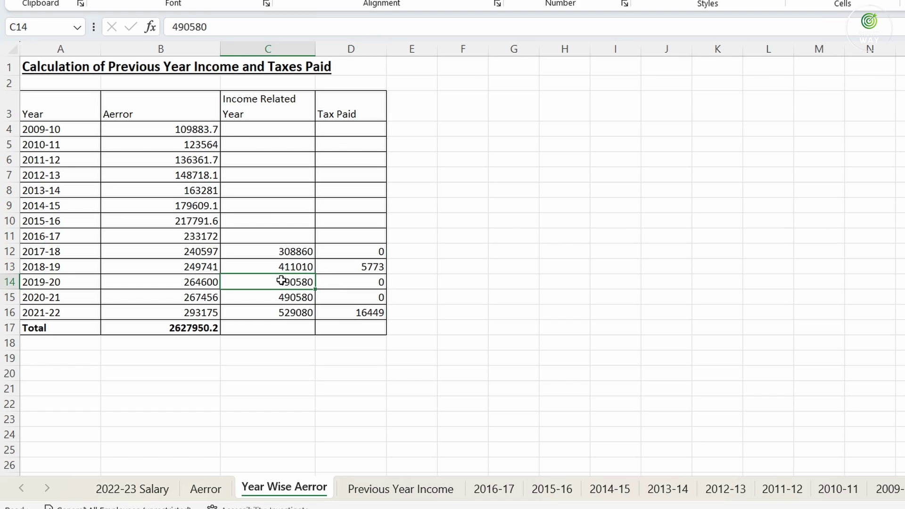
{"action": "left_click", "coordinate": [277, 265]}
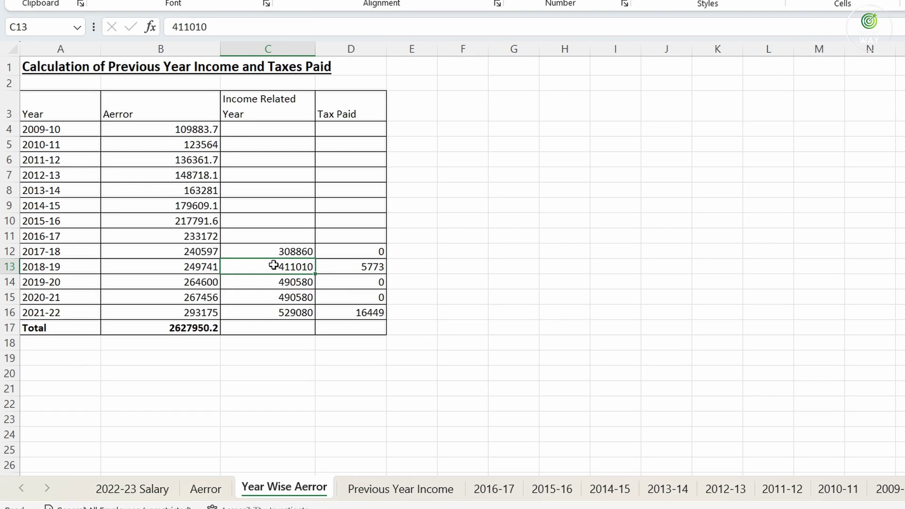
{"action": "left_click", "coordinate": [278, 253]}
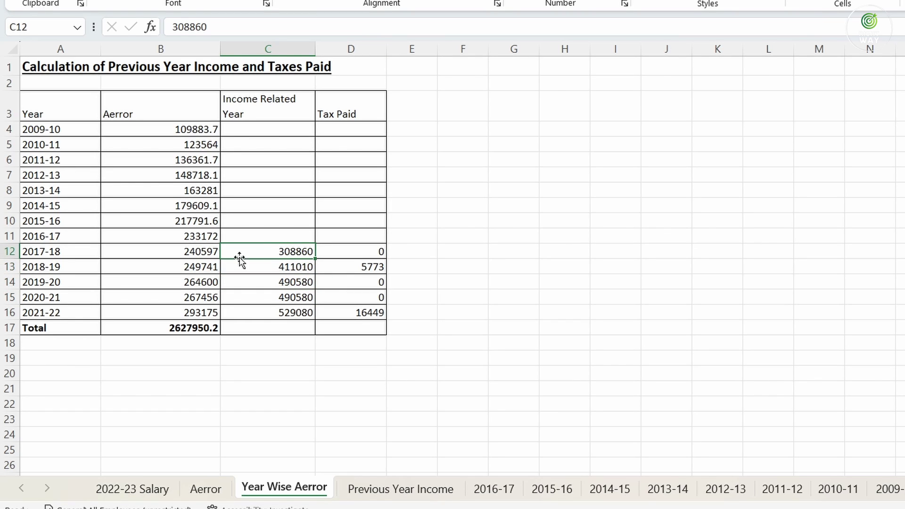
{"action": "left_click", "coordinate": [473, 508]}
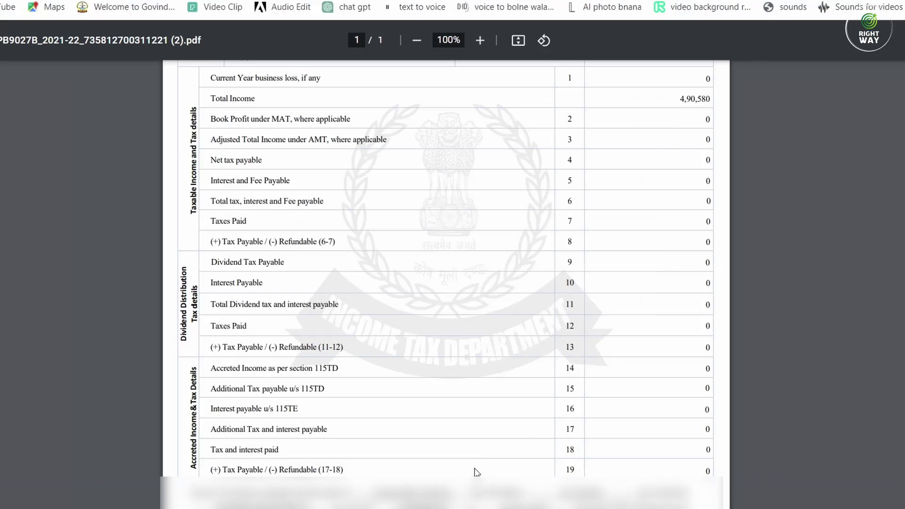
Download the A.Y. 2018-19 receipt and highlight its deductions 155673 and Total Income 308860
{"action": "left_click", "coordinate": [1, 1]}
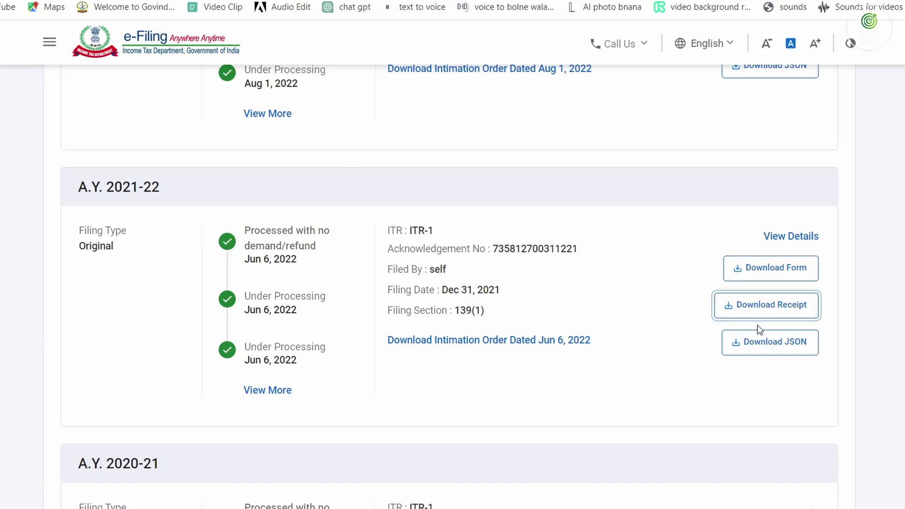
{"action": "scroll", "coordinate": [766, 340], "scroll_direction": "down", "scroll_amount": 3}
{"action": "scroll", "coordinate": [757, 346], "scroll_direction": "down", "scroll_amount": 10}
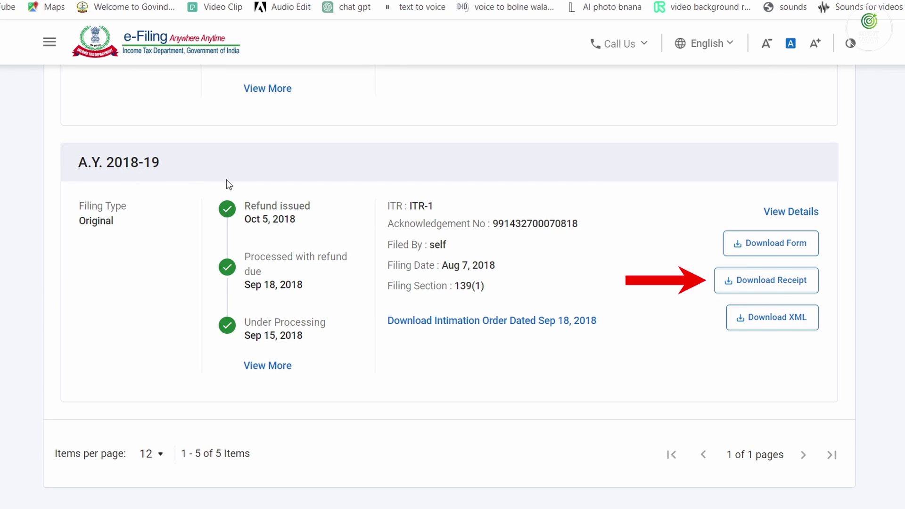
{"action": "left_click", "coordinate": [782, 281]}
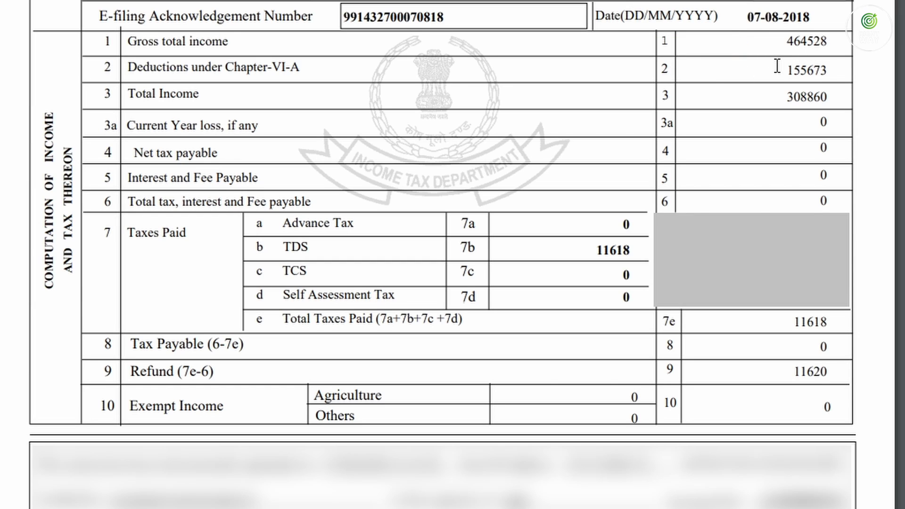
{"action": "left_click_drag", "start_coordinate": [784, 69], "coordinate": [833, 70]}
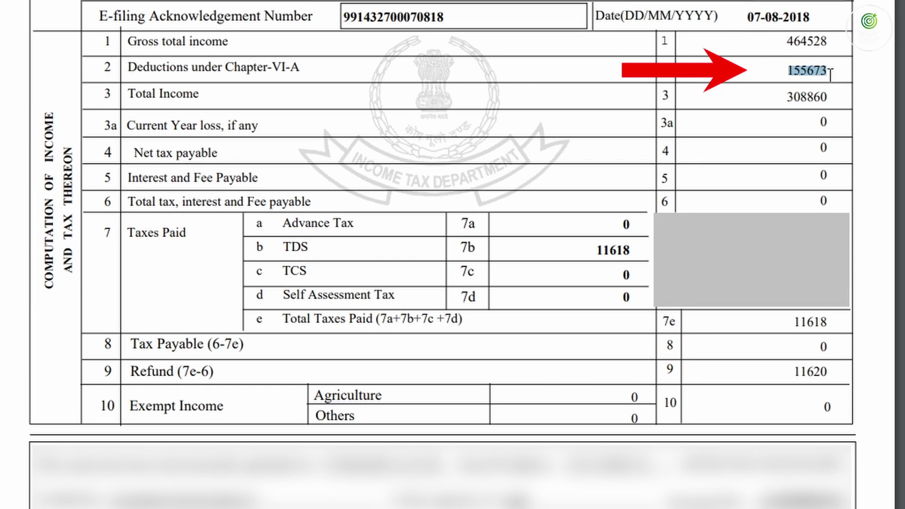
{"action": "left_click_drag", "start_coordinate": [784, 95], "coordinate": [826, 94]}
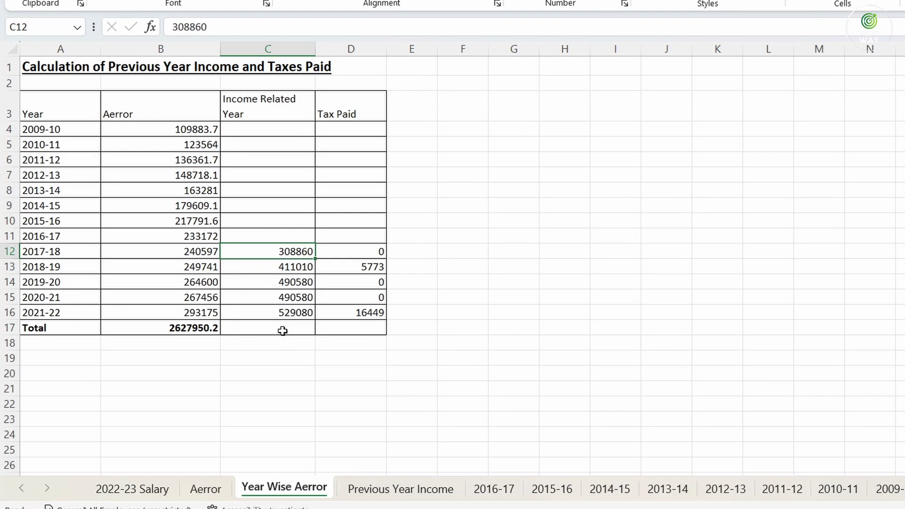
Check the 2017-18 income 308860 and tax paid against the receipt, clearing its highlight
{"action": "left_click", "coordinate": [283, 238]}
{"action": "left_click", "coordinate": [281, 252]}
{"action": "left_click", "coordinate": [338, 253]}
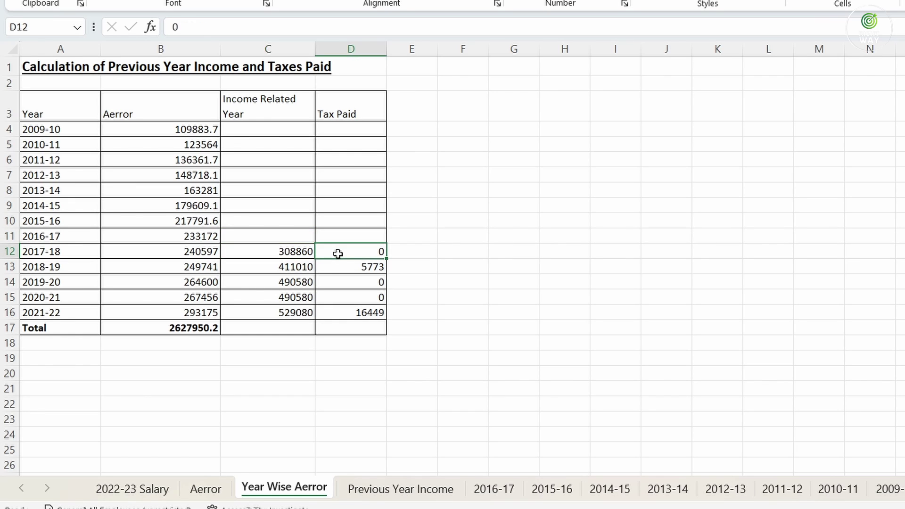
{"action": "mouse_move", "coordinate": [764, 486]}
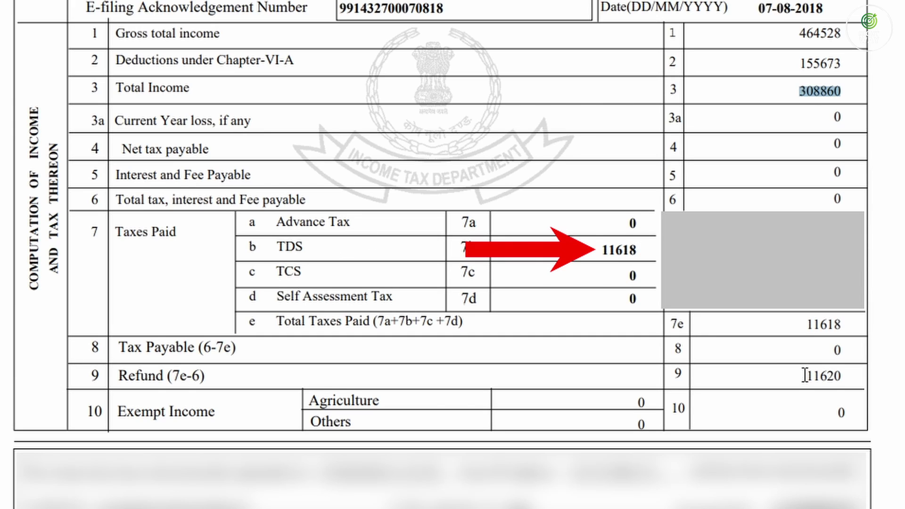
{"action": "left_click", "coordinate": [809, 88]}
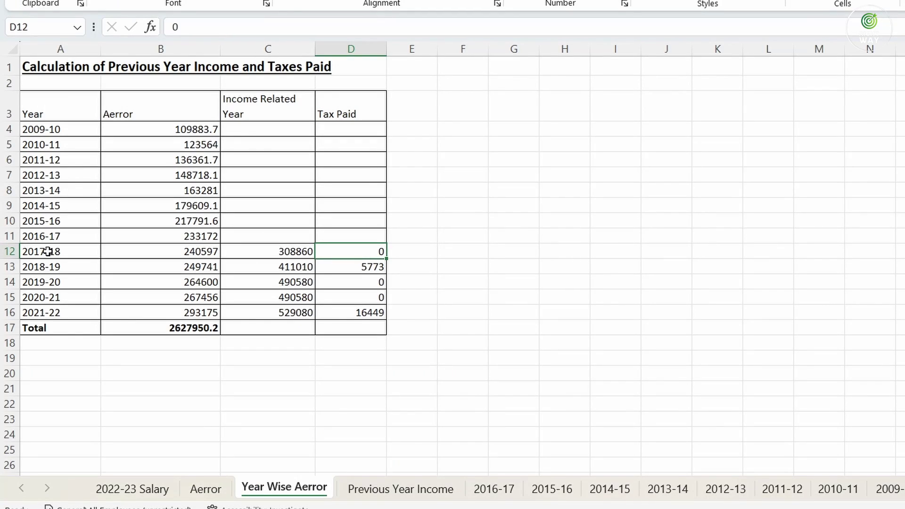
Select the 2017-18 to 2021-22 rows, then the As per ITR Filled rows on Previous Year Income
{"action": "left_click_drag", "start_coordinate": [75, 251], "coordinate": [347, 315]}
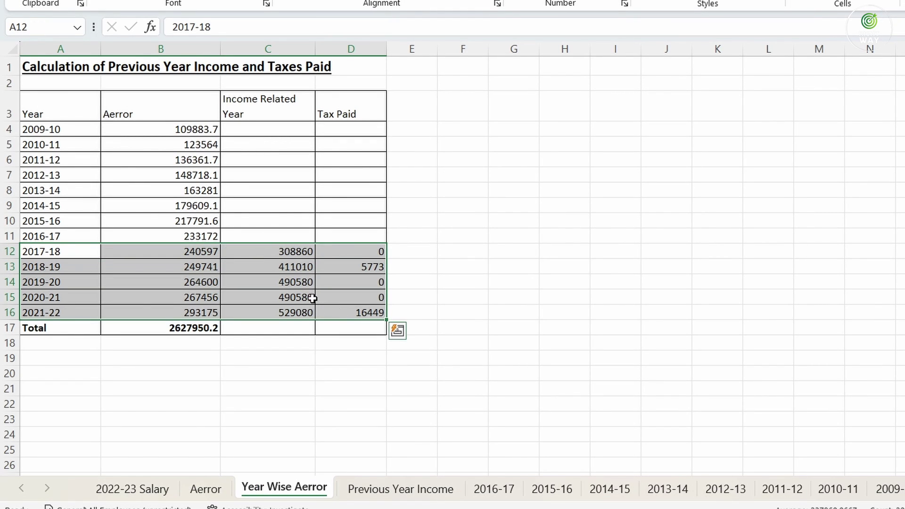
{"action": "left_click", "coordinate": [288, 251]}
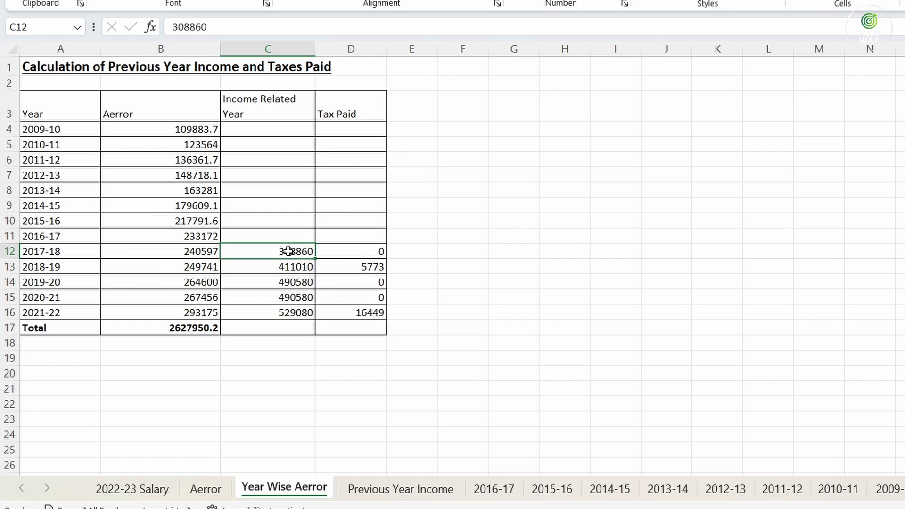
{"action": "left_click", "coordinate": [356, 251]}
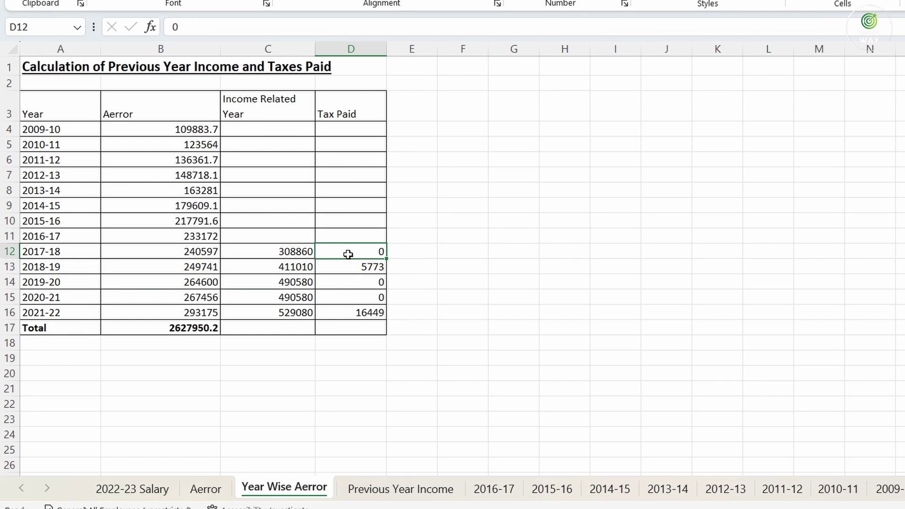
{"action": "left_click_drag", "start_coordinate": [34, 254], "coordinate": [367, 305]}
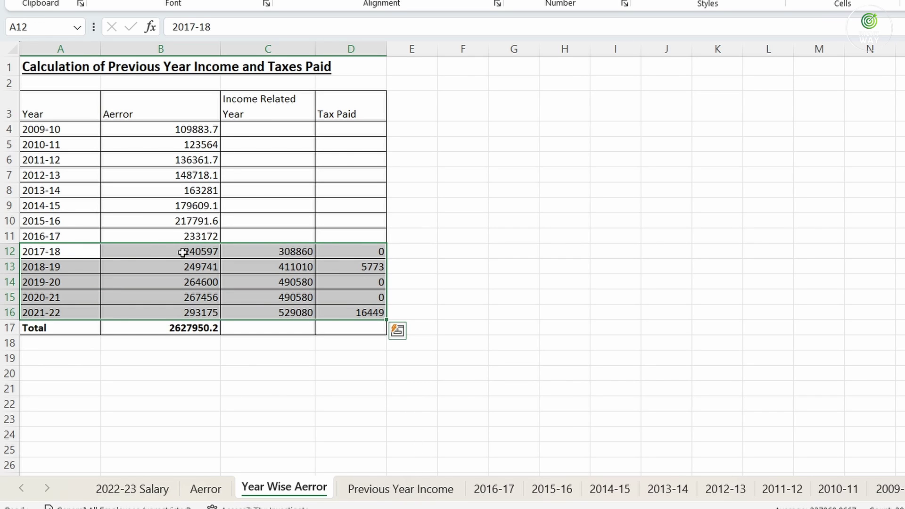
{"action": "left_click", "coordinate": [386, 489]}
{"action": "left_click_drag", "start_coordinate": [33, 298], "coordinate": [631, 366]}
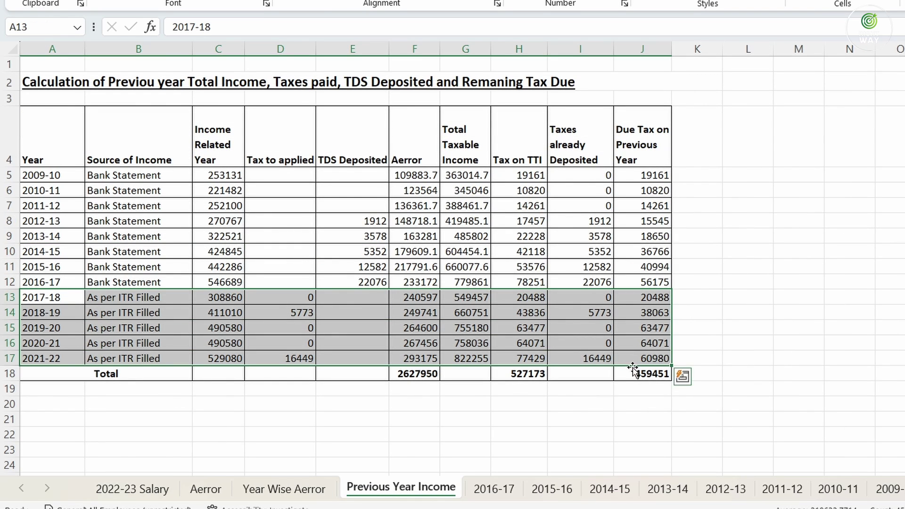
{"action": "left_click_drag", "start_coordinate": [44, 296], "coordinate": [315, 362]}
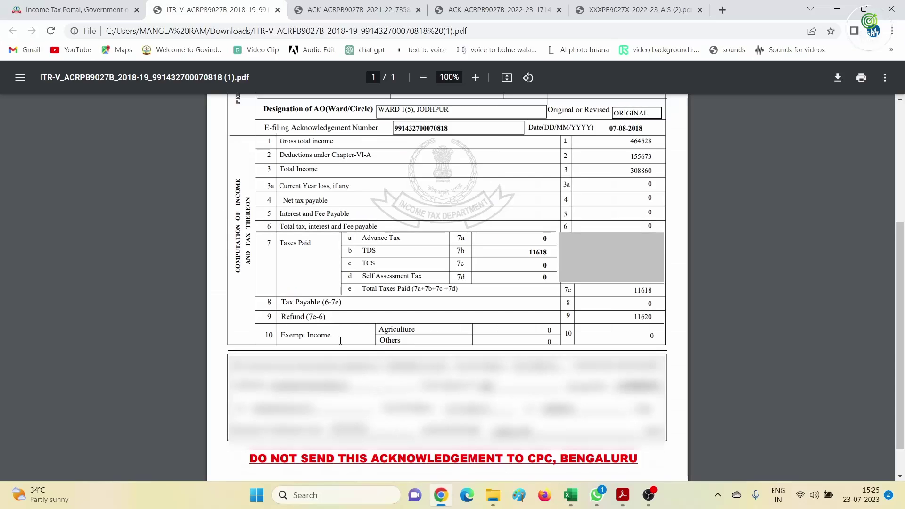
Request Form 26AS via e-File > Income Tax Returns and accept the TRACES Form 16/16A terms
{"action": "left_click", "coordinate": [46, 9]}
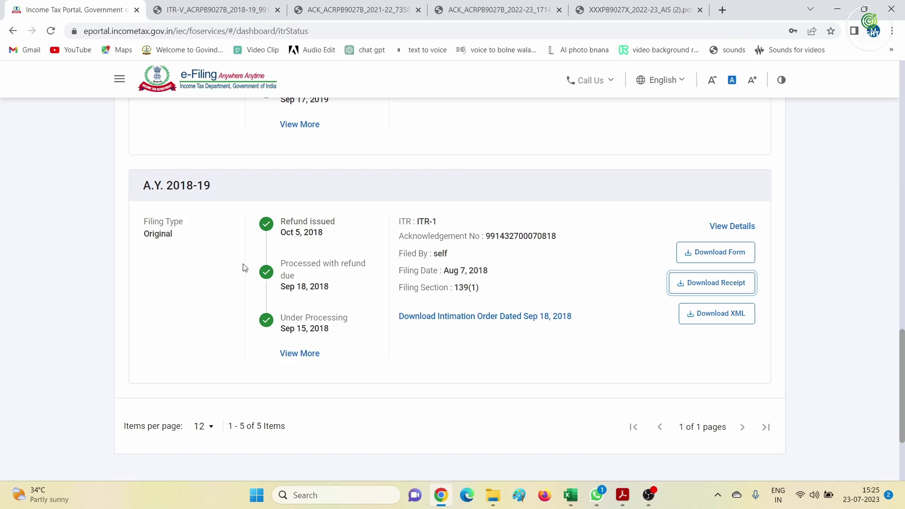
{"action": "scroll", "coordinate": [243, 268], "scroll_direction": "up", "scroll_amount": 15}
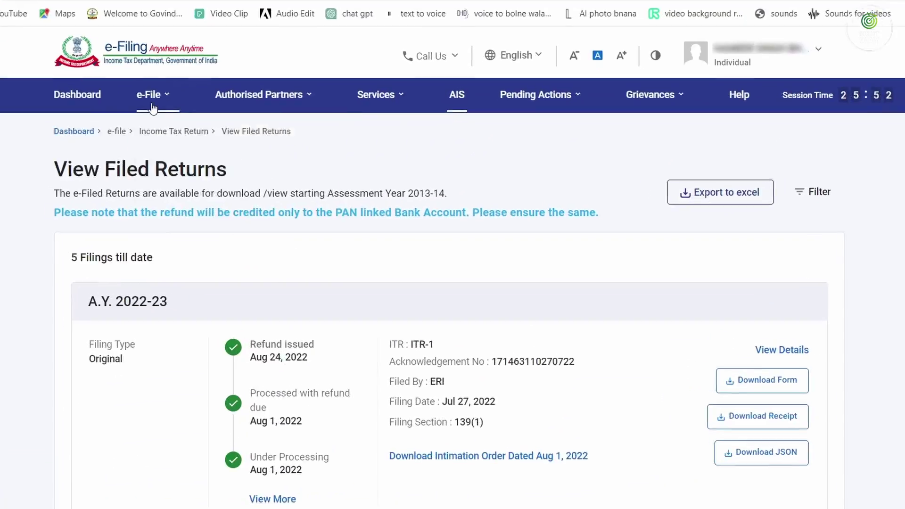
{"action": "left_click", "coordinate": [153, 107]}
{"action": "mouse_move", "coordinate": [107, 125]}
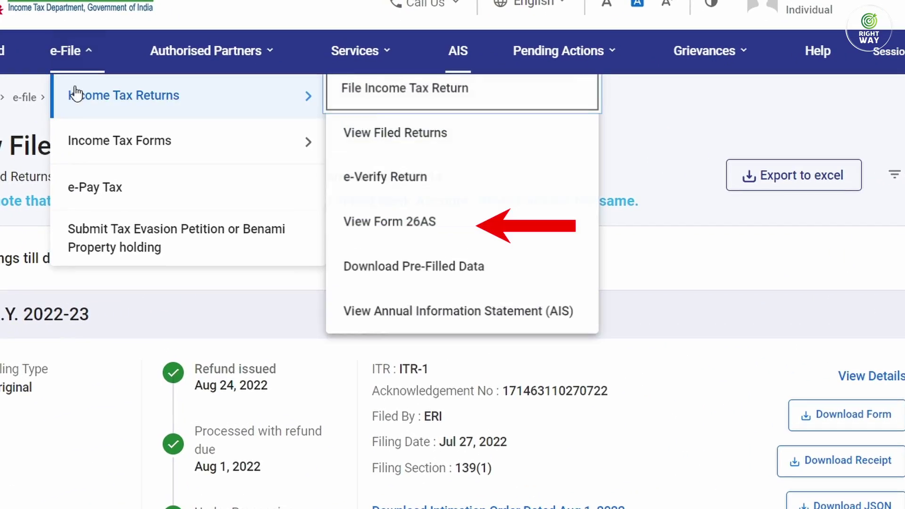
{"action": "left_click", "coordinate": [411, 223]}
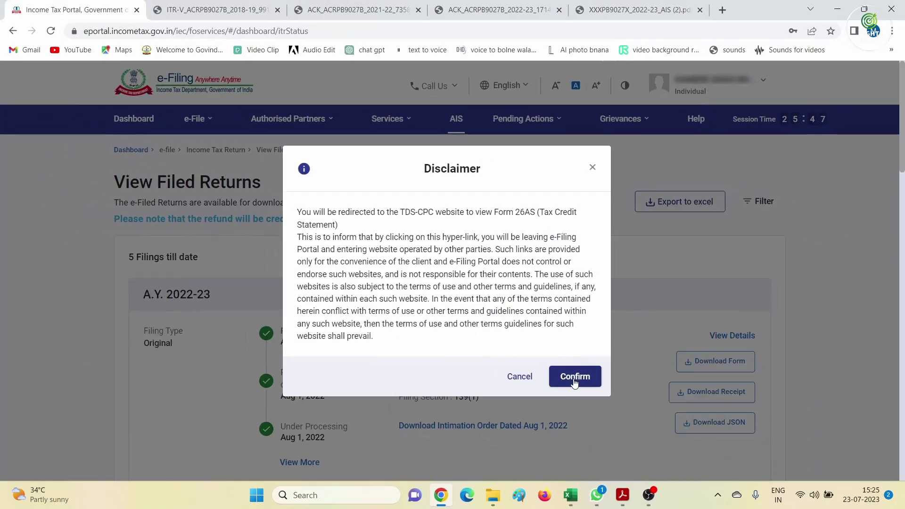
{"action": "left_click", "coordinate": [590, 391]}
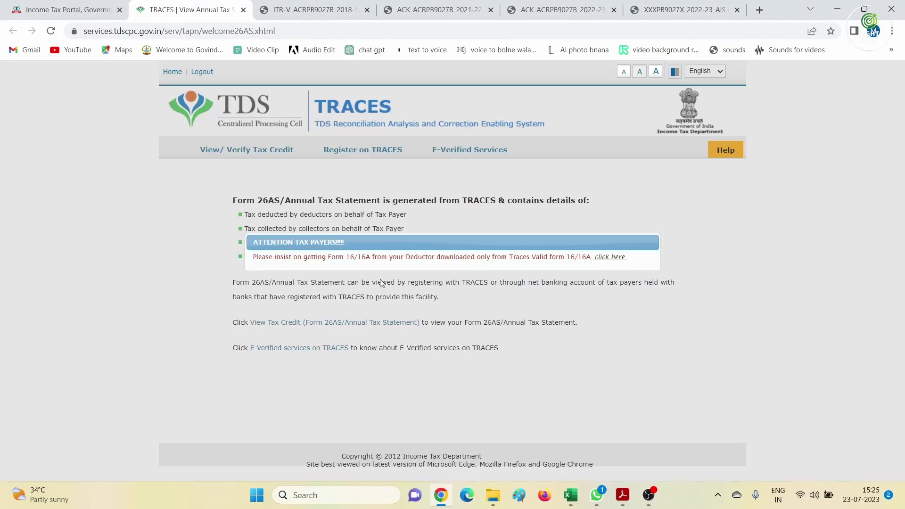
{"action": "left_click", "coordinate": [342, 278]}
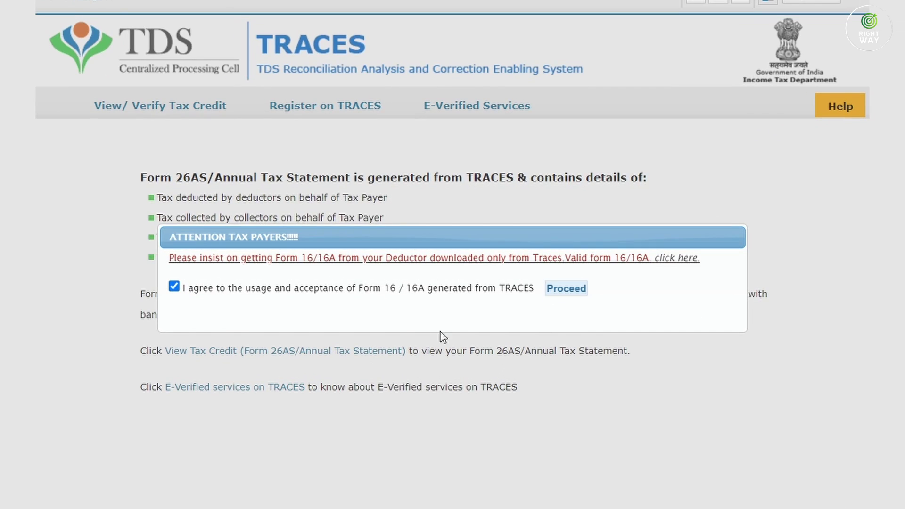
Load Form 26AS for assessment year 2017-18 in HTML format
{"action": "left_click", "coordinate": [565, 288]}
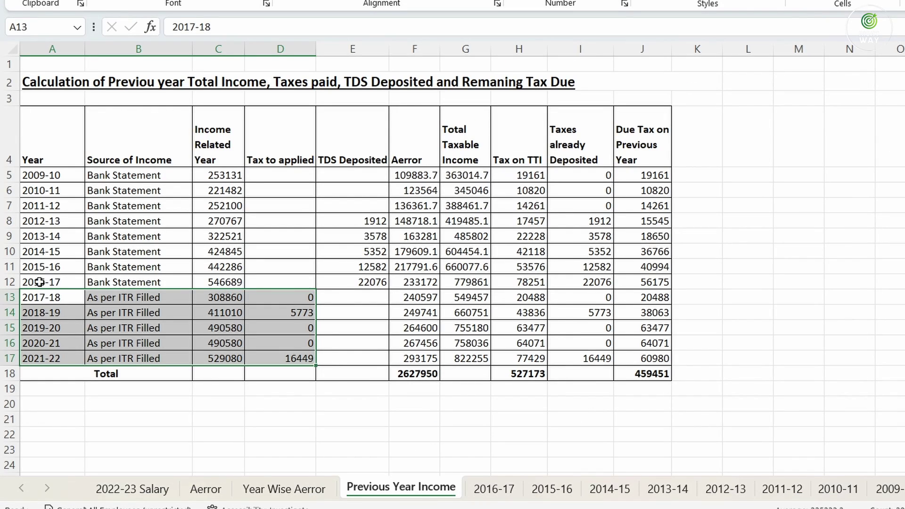
{"action": "left_click", "coordinate": [39, 282]}
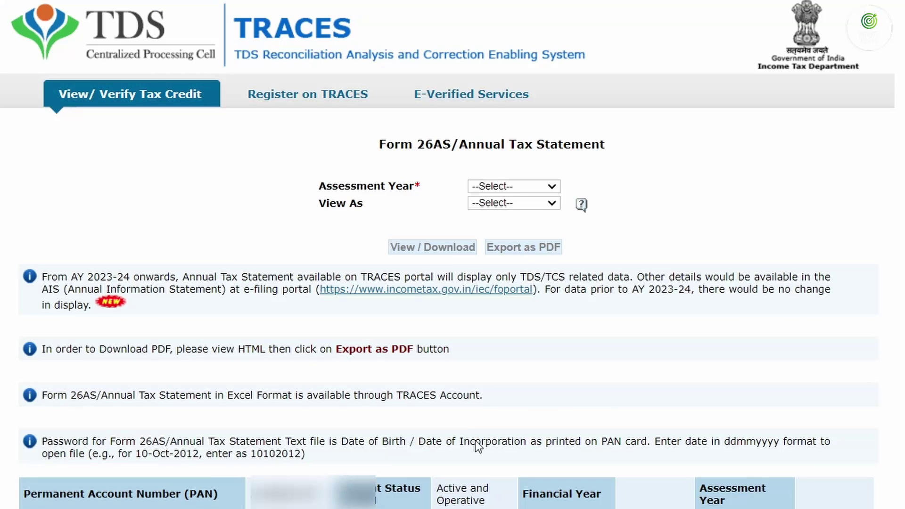
{"action": "left_click", "coordinate": [501, 186]}
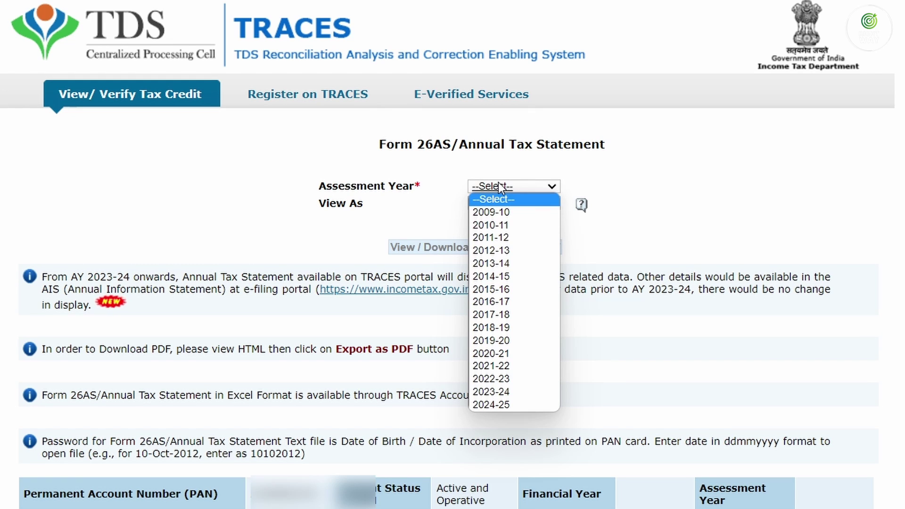
{"action": "left_click", "coordinate": [499, 314]}
{"action": "left_click", "coordinate": [500, 203]}
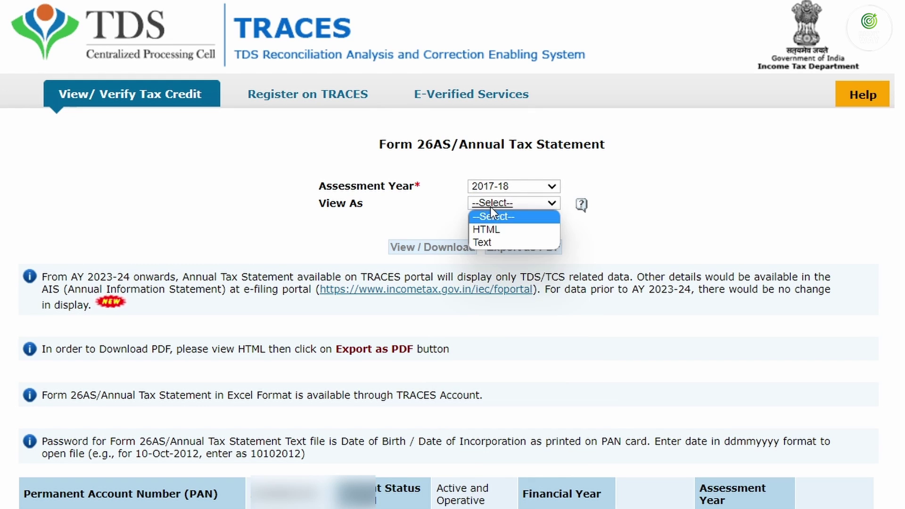
{"action": "left_click", "coordinate": [493, 229]}
{"action": "left_click", "coordinate": [434, 248]}
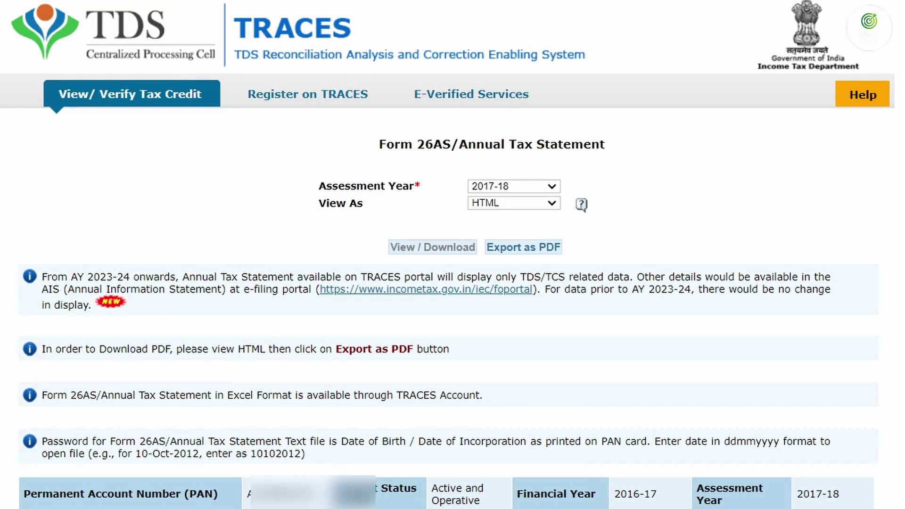
Expand State Bank of India's TDS entries totalling 11,893.00 before returning to Excel
{"action": "scroll", "coordinate": [452, 254], "scroll_direction": "down", "scroll_amount": 12}
{"action": "left_click", "coordinate": [29, 174]}
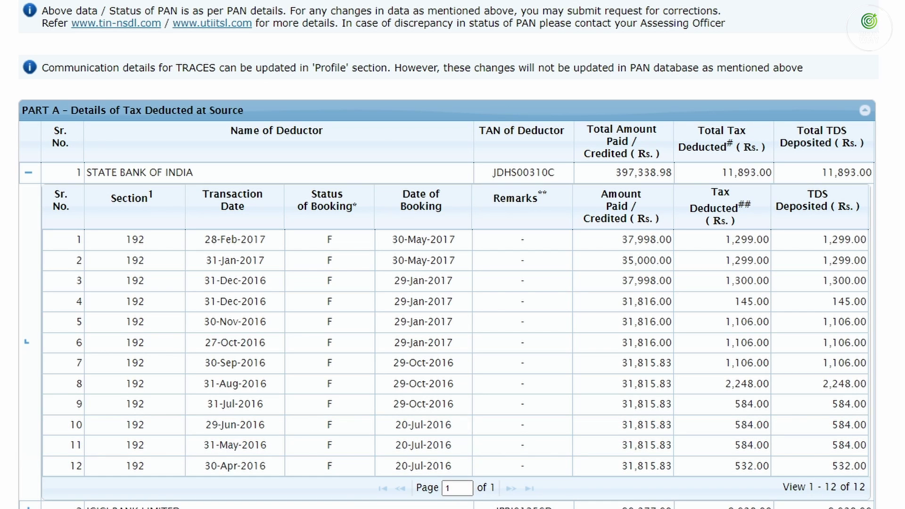
{"action": "left_click", "coordinate": [462, 508]}
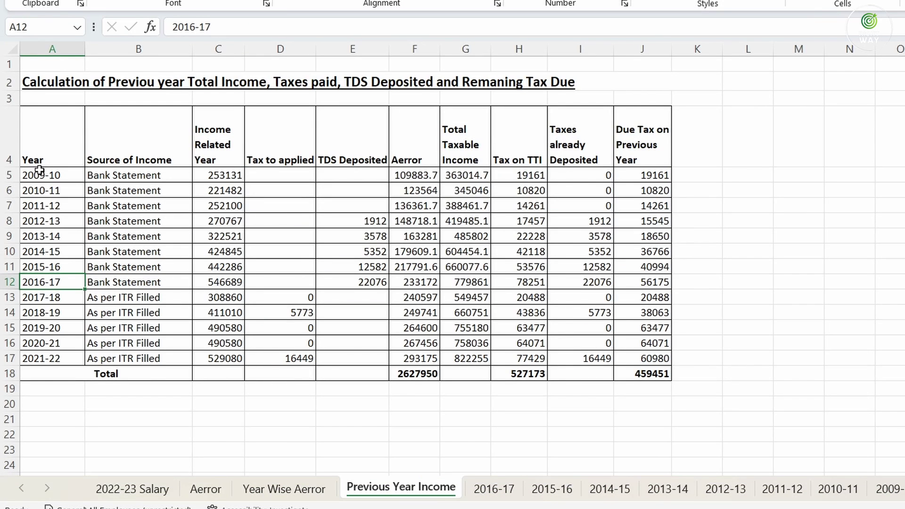
Highlight the 2009-10 to 2016-17 years, their Bank Statement sources and income figures
{"action": "left_click_drag", "start_coordinate": [39, 171], "coordinate": [52, 281]}
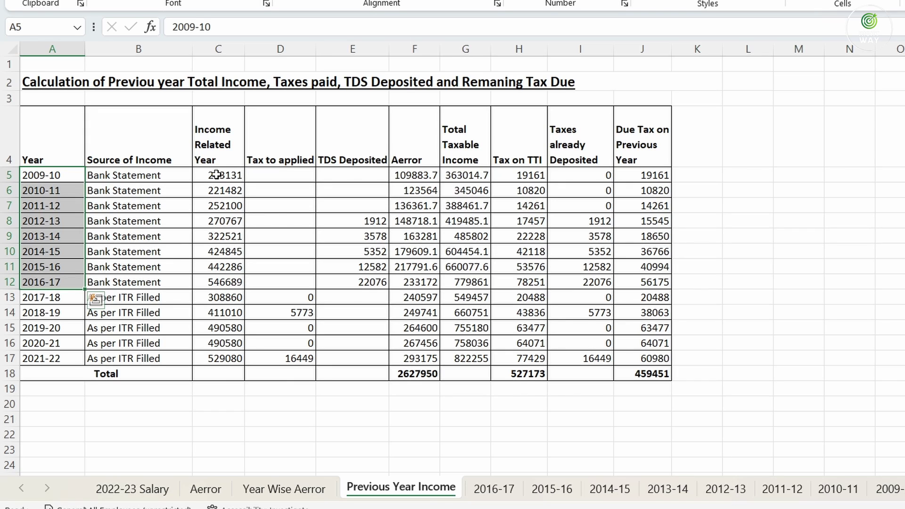
{"action": "left_click_drag", "start_coordinate": [216, 175], "coordinate": [212, 283]}
{"action": "left_click_drag", "start_coordinate": [118, 175], "coordinate": [123, 280]}
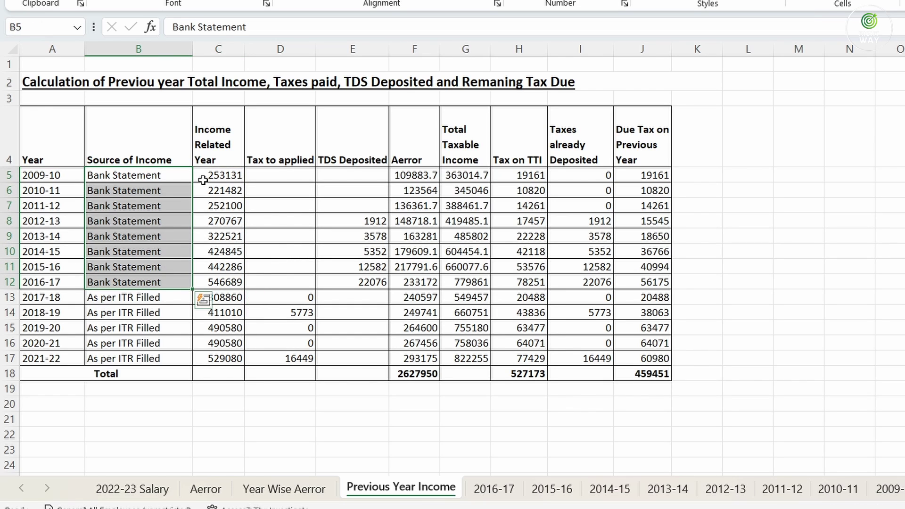
{"action": "left_click_drag", "start_coordinate": [210, 176], "coordinate": [216, 281]}
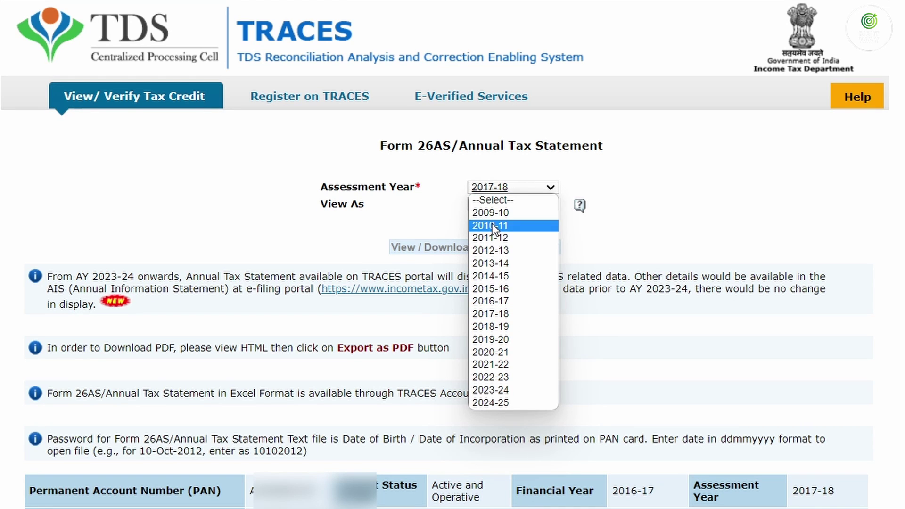
Load Form 26AS for assessment year 2011-12, showing no TDS in Parts A, A1 and A2
{"action": "left_click", "coordinate": [496, 240]}
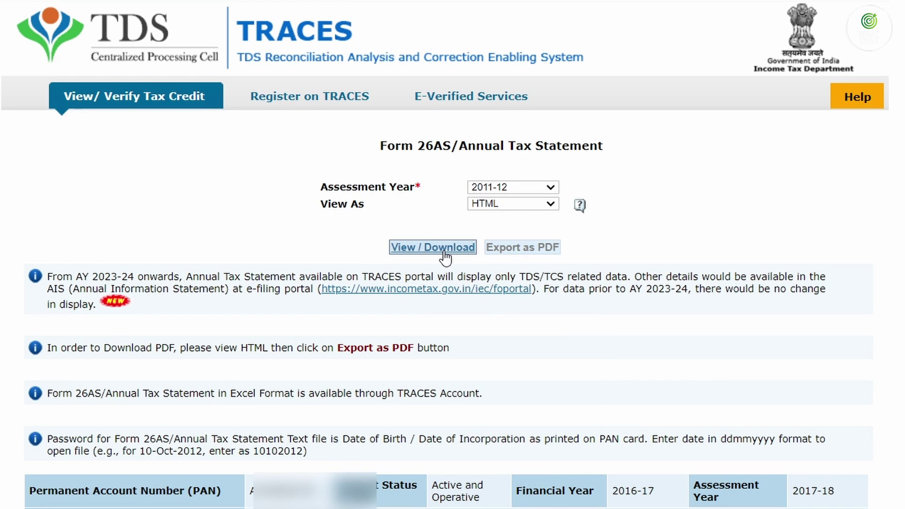
{"action": "left_click", "coordinate": [443, 250]}
{"action": "scroll", "coordinate": [428, 233], "scroll_direction": "down", "scroll_amount": 10}
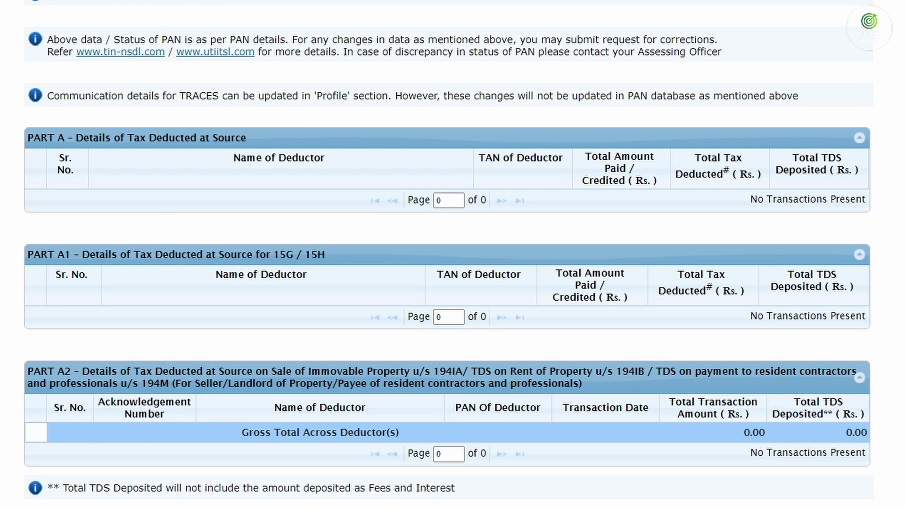
{"action": "left_click", "coordinate": [630, 502]}
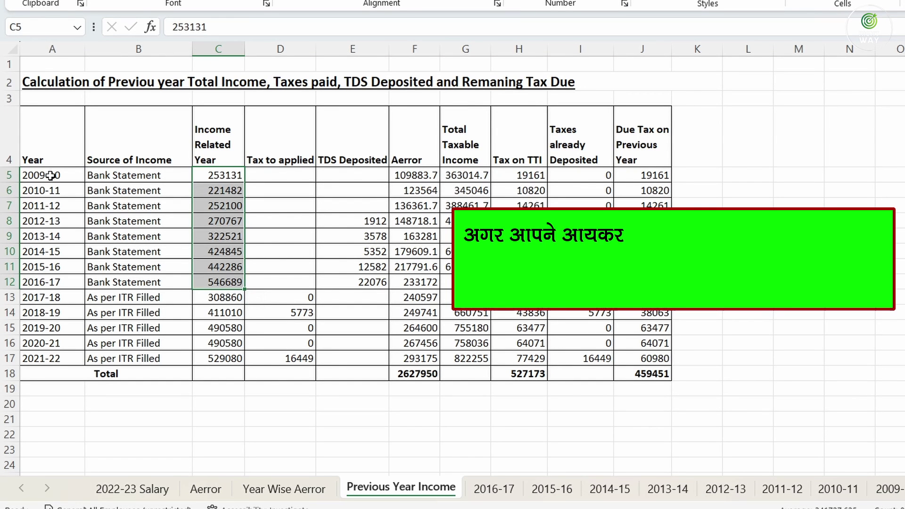
Open the 2009-10 sheet and highlight its monthly pension and interest amounts
{"action": "left_click_drag", "start_coordinate": [50, 175], "coordinate": [47, 281]}
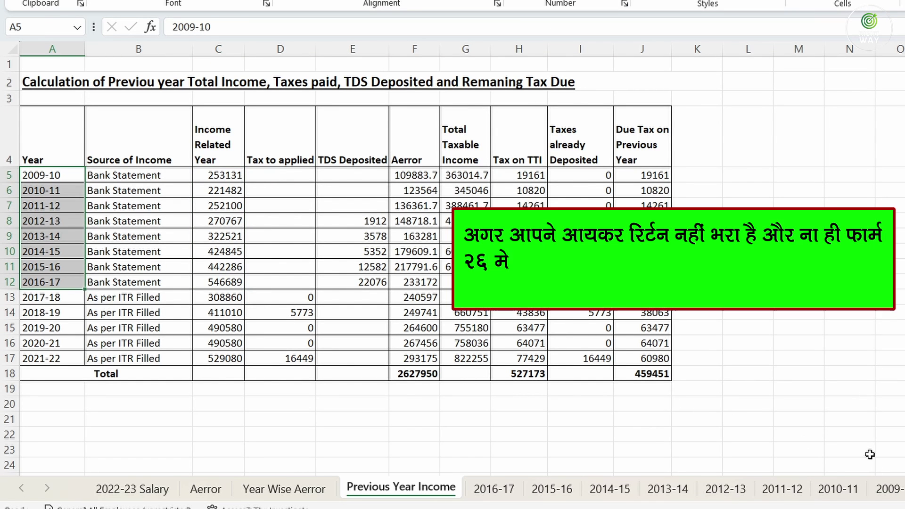
{"action": "left_click", "coordinate": [888, 488]}
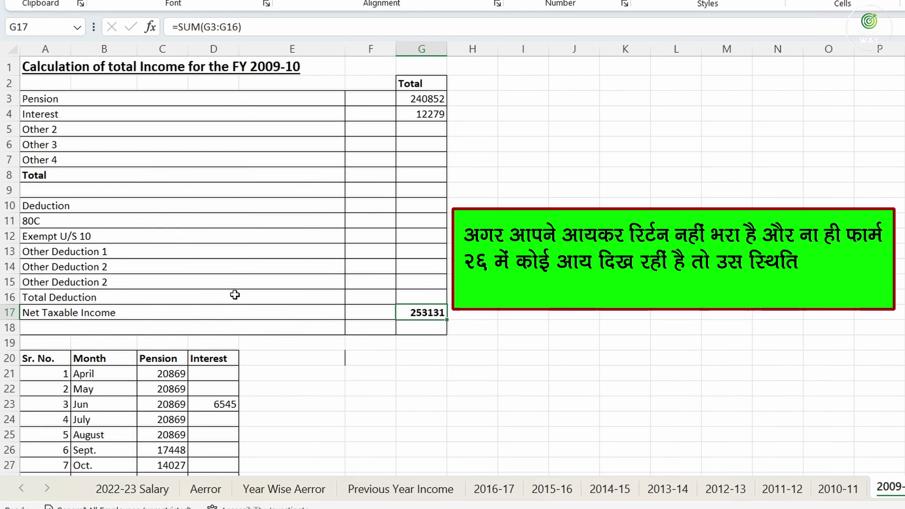
{"action": "scroll", "coordinate": [234, 294], "scroll_direction": "down", "scroll_amount": 3}
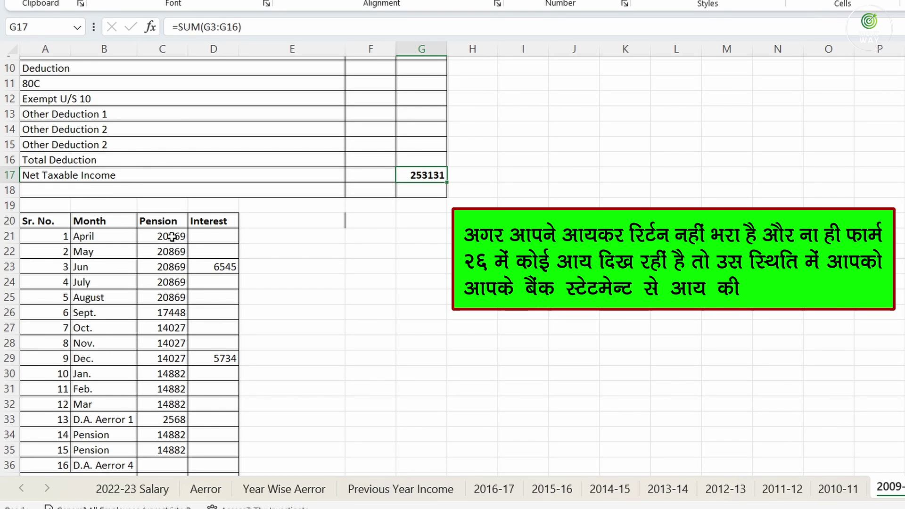
{"action": "left_click_drag", "start_coordinate": [172, 236], "coordinate": [181, 418]}
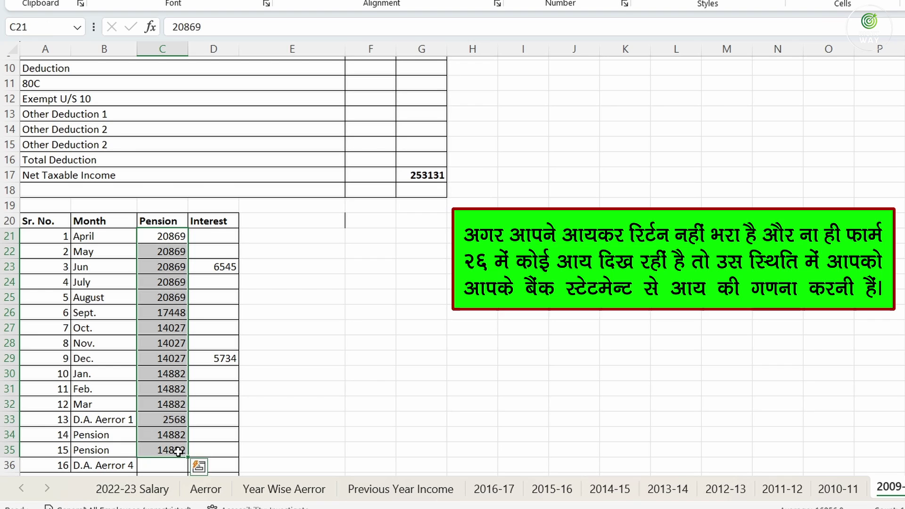
{"action": "left_click_drag", "start_coordinate": [222, 235], "coordinate": [228, 455]}
Show the pension total 240852 and interest total 12279 giving net taxable income 253131
{"action": "scroll", "coordinate": [228, 440], "scroll_direction": "down", "scroll_amount": 2}
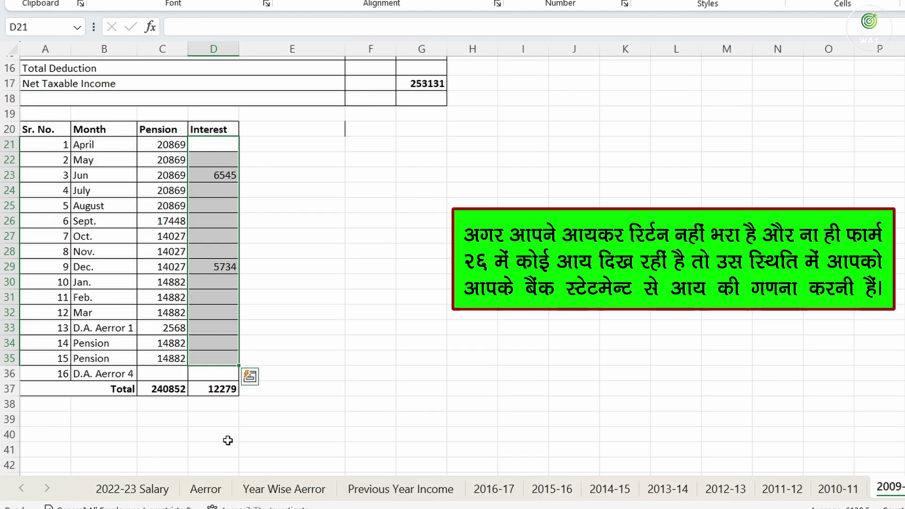
{"action": "left_click", "coordinate": [169, 387]}
{"action": "left_click", "coordinate": [235, 389]}
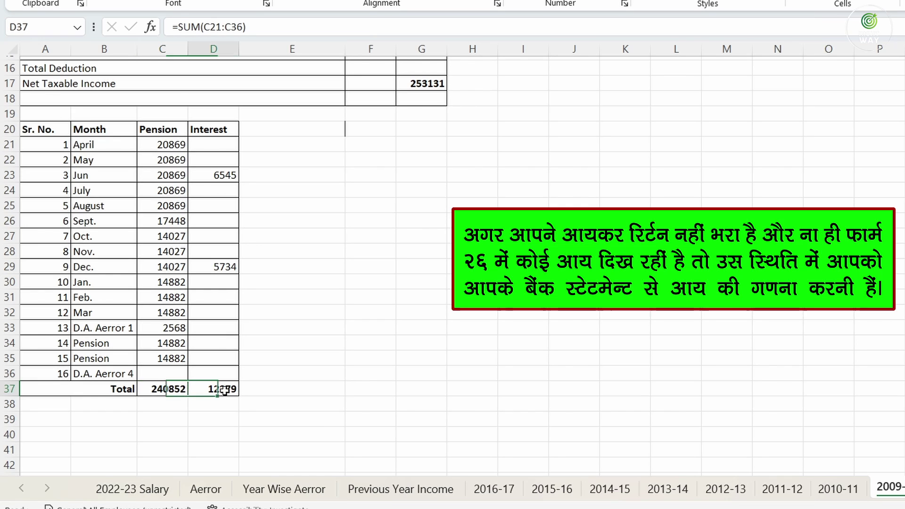
{"action": "scroll", "coordinate": [441, 301], "scroll_direction": "up", "scroll_amount": 5}
{"action": "left_click", "coordinate": [436, 99]}
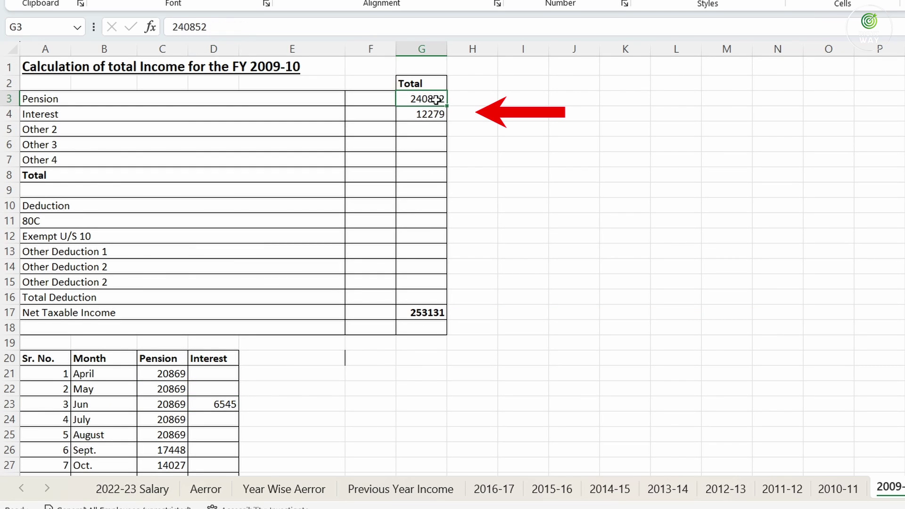
{"action": "left_click", "coordinate": [433, 113]}
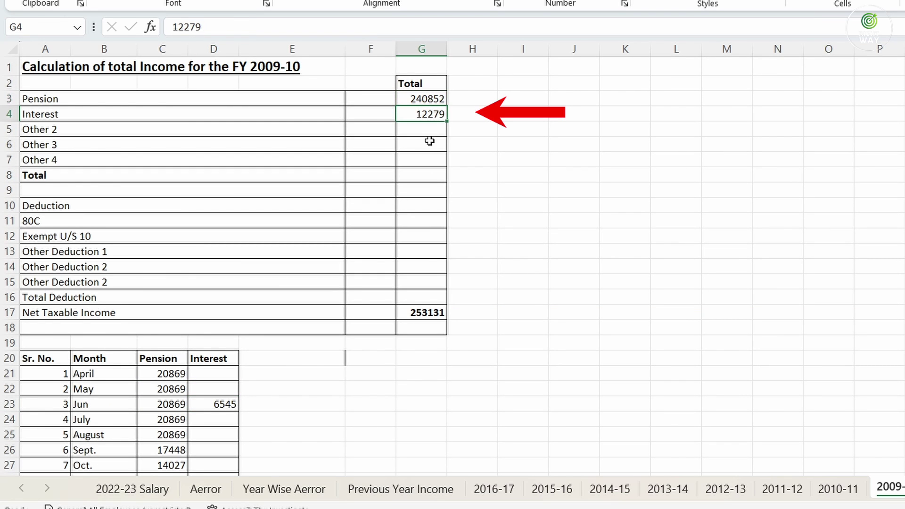
{"action": "left_click", "coordinate": [428, 310]}
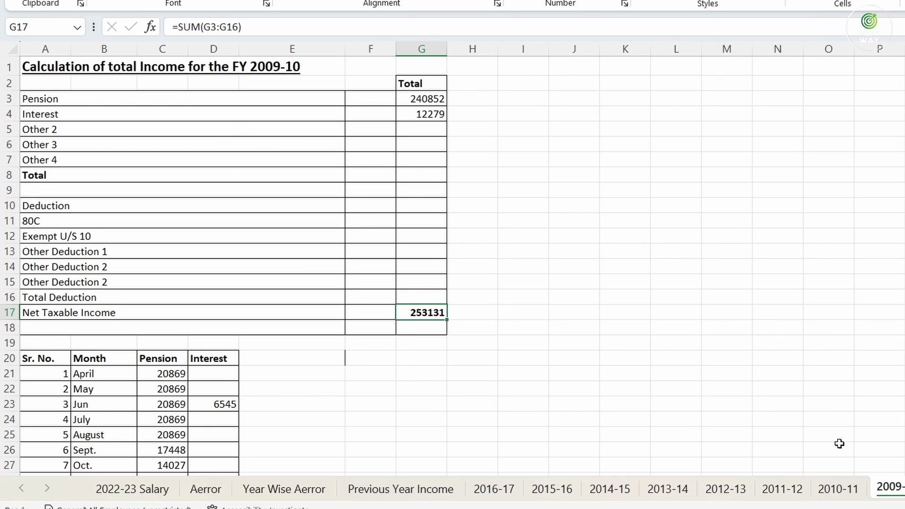
{"action": "left_click", "coordinate": [838, 488]}
Step through the yearly sheets to 2016-17 and check net taxable income 546689 with TDS 22076
{"action": "scroll", "coordinate": [177, 260], "scroll_direction": "down", "scroll_amount": 4}
{"action": "scroll", "coordinate": [253, 286], "scroll_direction": "down", "scroll_amount": 2}
{"action": "scroll", "coordinate": [252, 289], "scroll_direction": "up", "scroll_amount": 6}
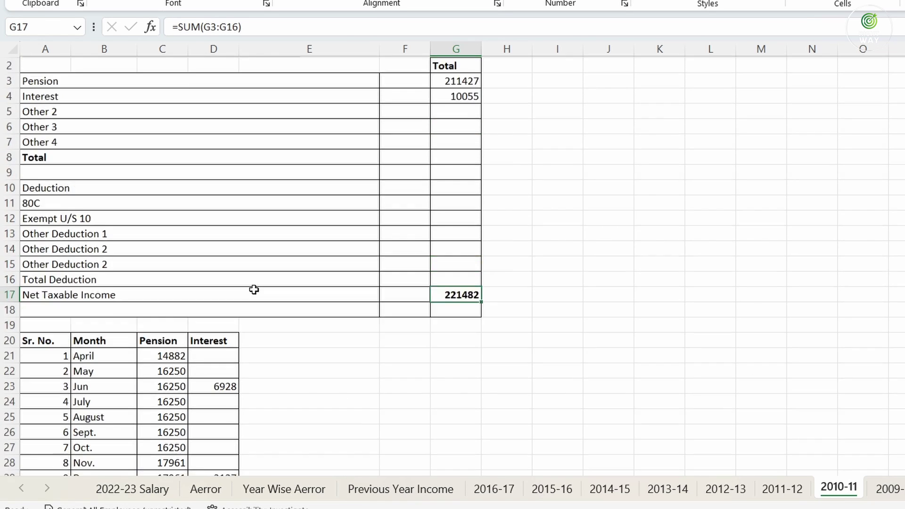
{"action": "scroll", "coordinate": [206, 429], "scroll_direction": "down", "scroll_amount": 3}
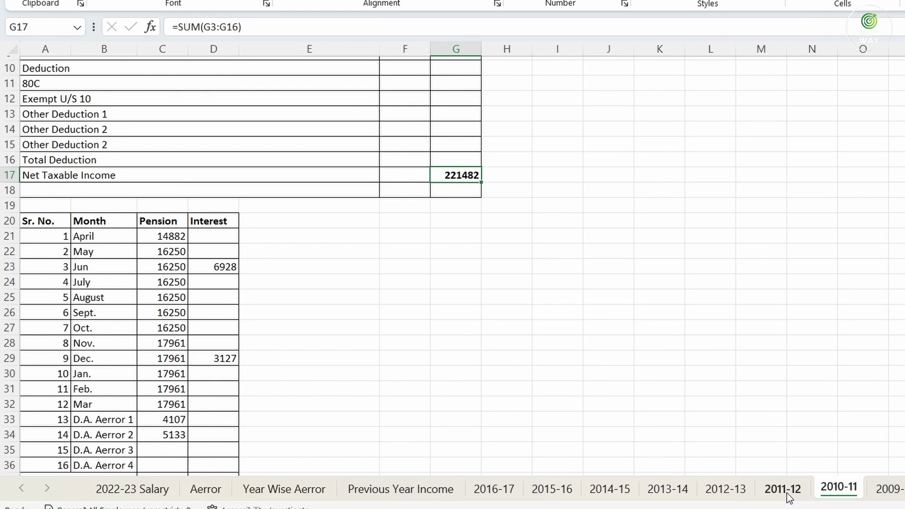
{"action": "left_click", "coordinate": [787, 492]}
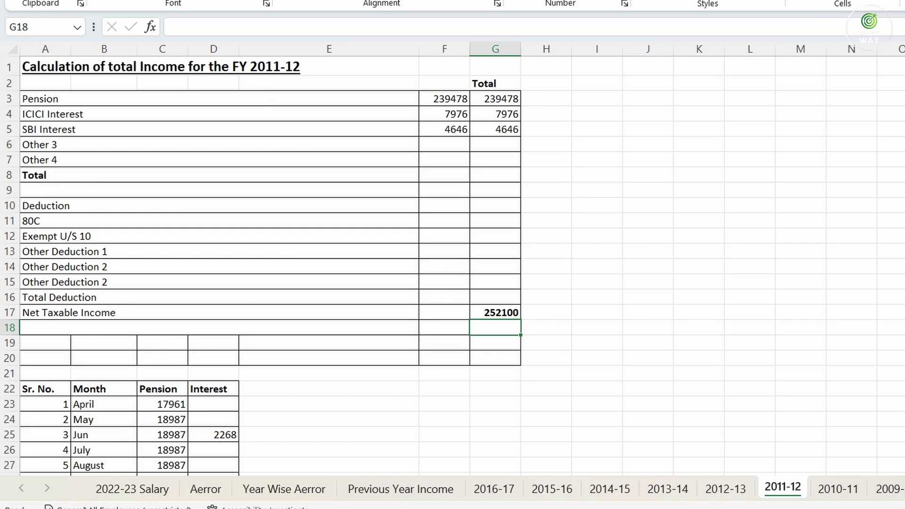
{"action": "left_click", "coordinate": [720, 491]}
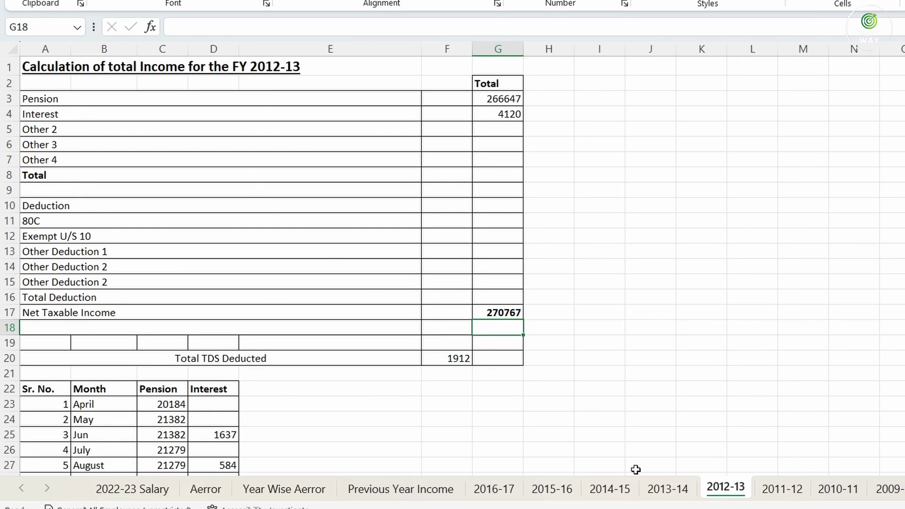
{"action": "left_click", "coordinate": [666, 488]}
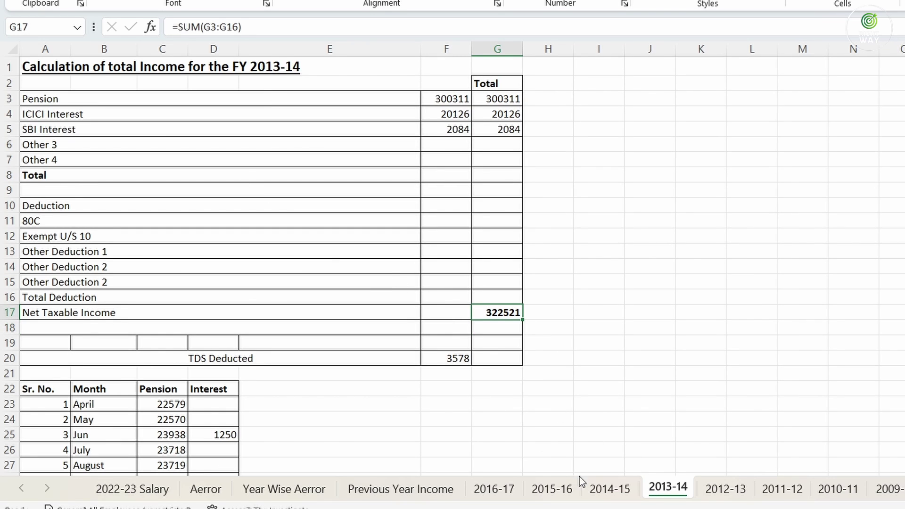
{"action": "left_click", "coordinate": [609, 488]}
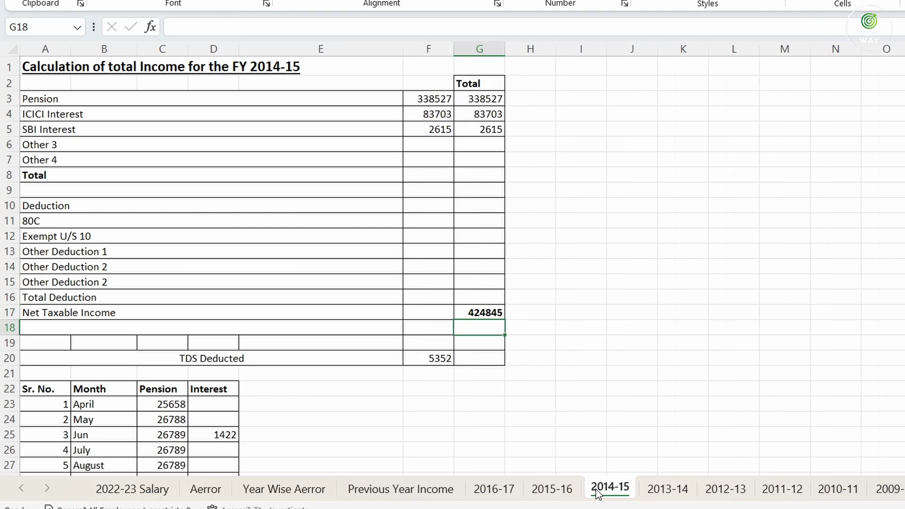
{"action": "left_click", "coordinate": [551, 488]}
{"action": "left_click", "coordinate": [504, 490]}
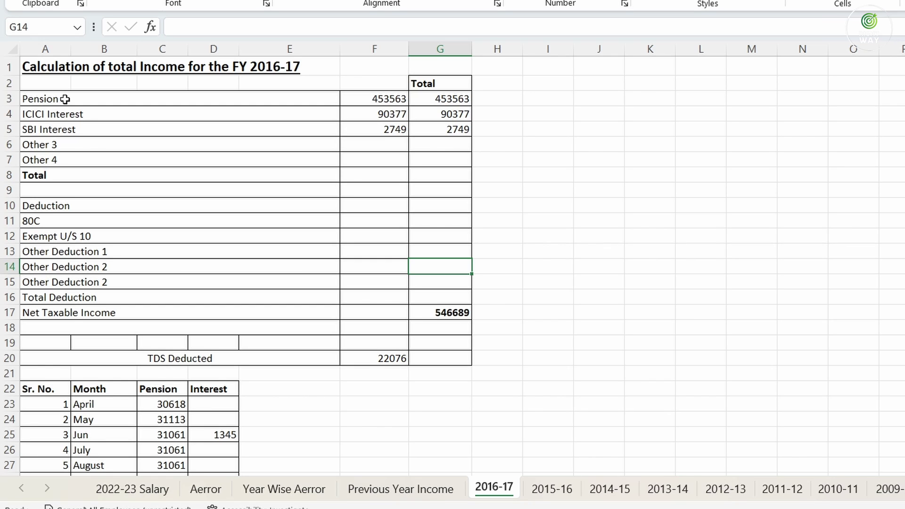
{"action": "left_click_drag", "start_coordinate": [64, 98], "coordinate": [461, 144]}
{"action": "left_click", "coordinate": [435, 312]}
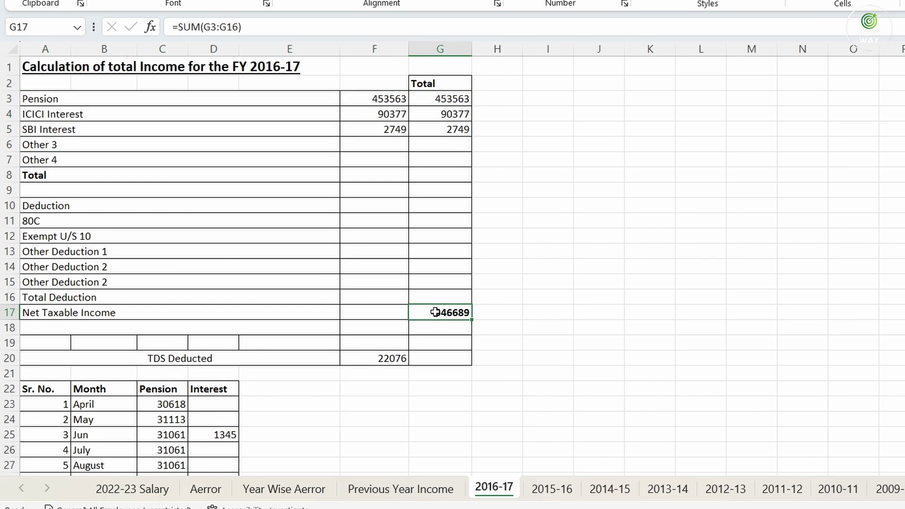
{"action": "left_click", "coordinate": [392, 490]}
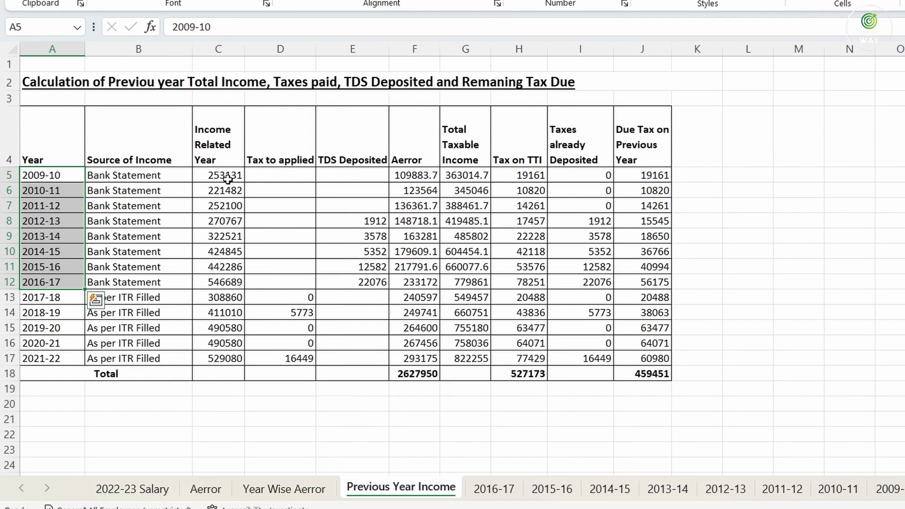
{"action": "left_click_drag", "start_coordinate": [225, 177], "coordinate": [226, 282]}
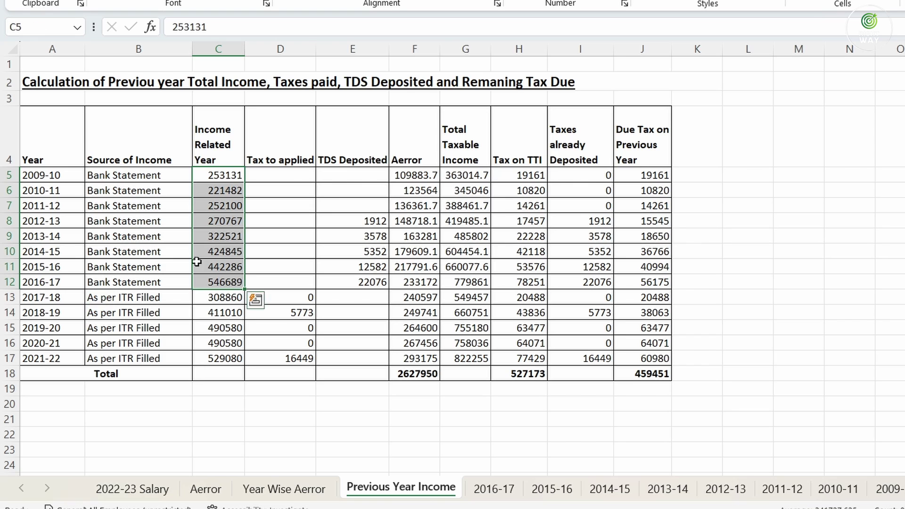
{"action": "left_click", "coordinate": [889, 489]}
{"action": "left_click", "coordinate": [837, 489]}
{"action": "left_click", "coordinate": [782, 489]}
{"action": "left_click", "coordinate": [726, 489]}
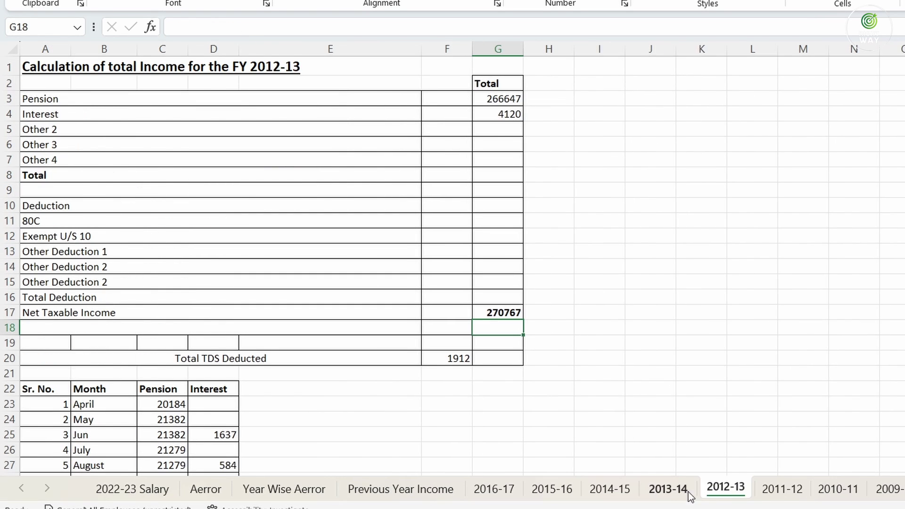
{"action": "left_click", "coordinate": [686, 492]}
{"action": "left_click", "coordinate": [624, 490]}
{"action": "left_click", "coordinate": [563, 491]}
{"action": "left_click", "coordinate": [494, 492]}
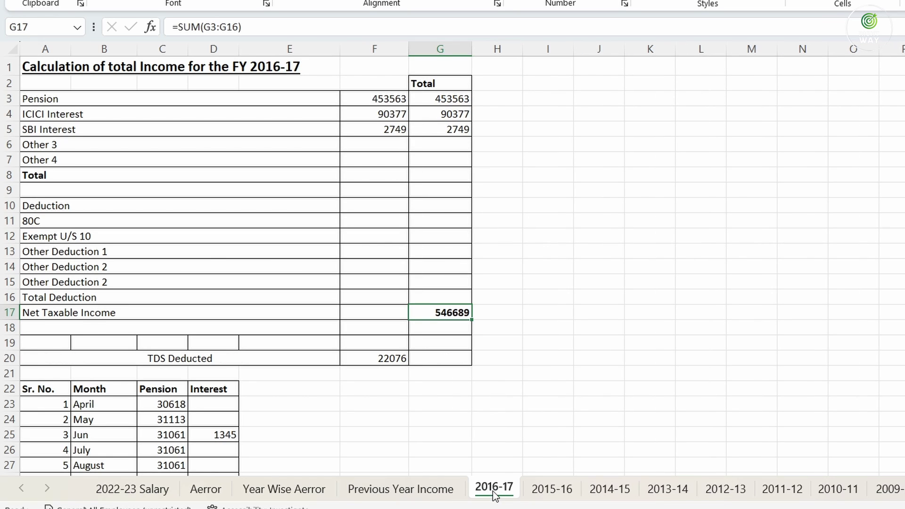
{"action": "left_click", "coordinate": [401, 488]}
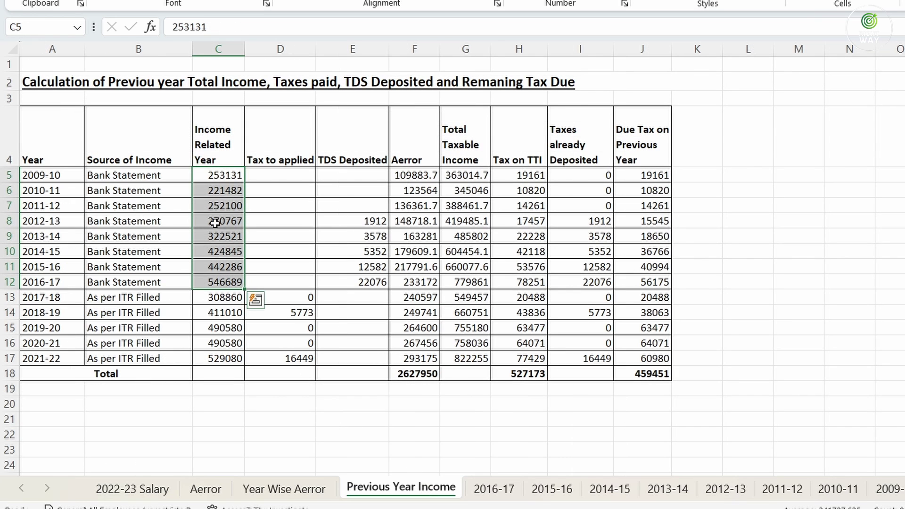
{"action": "left_click", "coordinate": [216, 282]}
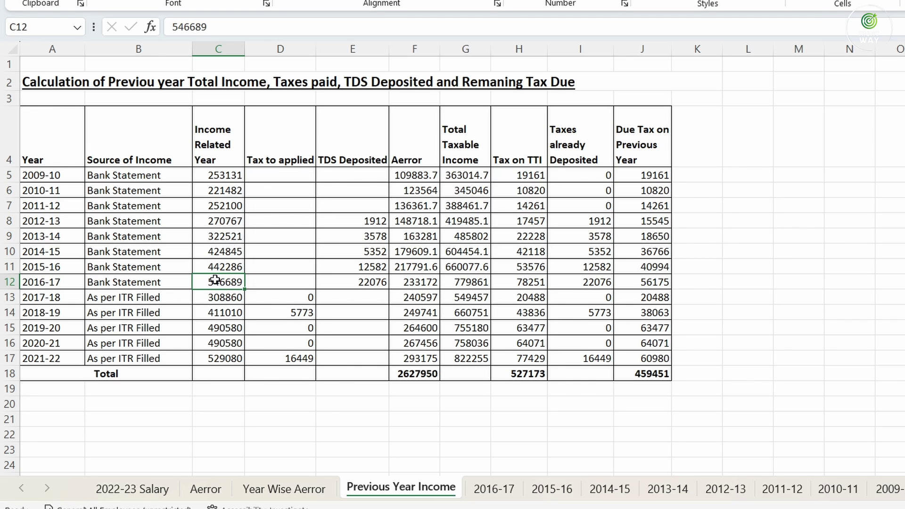
{"action": "left_click", "coordinate": [489, 499]}
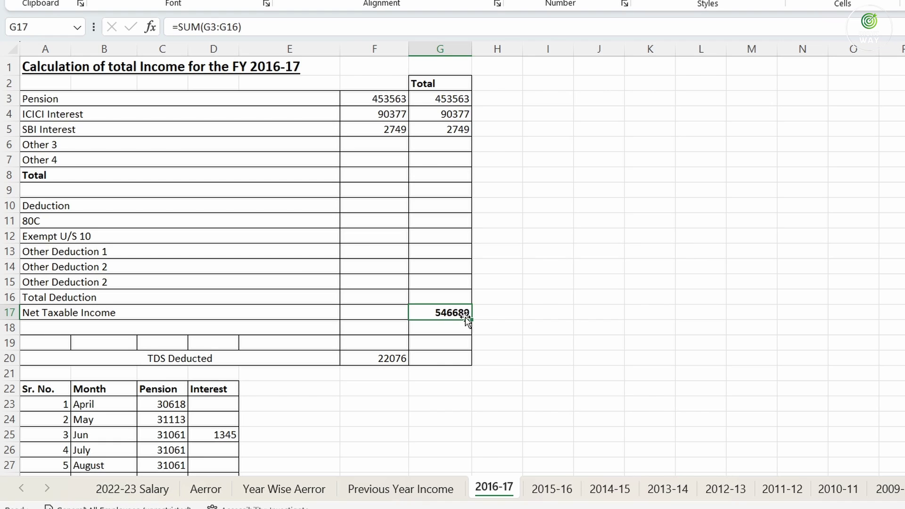
{"action": "left_click", "coordinate": [400, 489]}
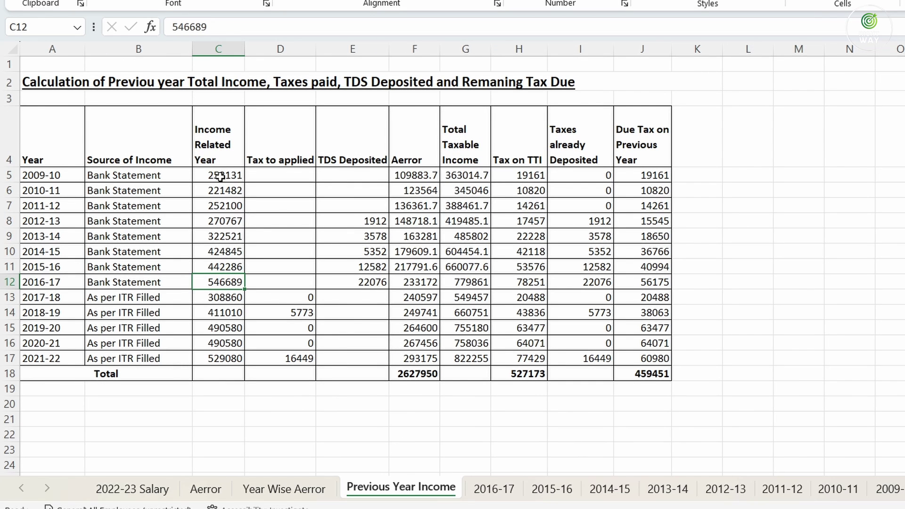
{"action": "left_click_drag", "start_coordinate": [220, 176], "coordinate": [226, 281]}
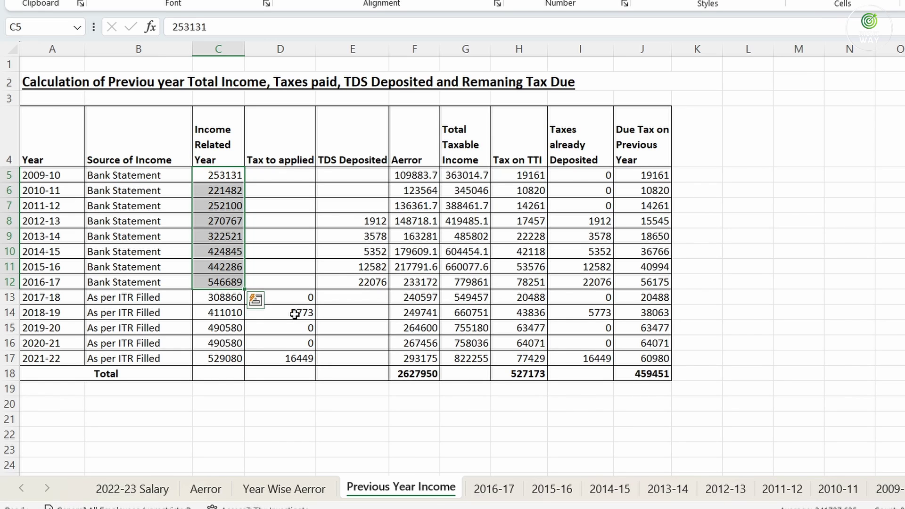
{"action": "left_click_drag", "start_coordinate": [346, 175], "coordinate": [347, 283]}
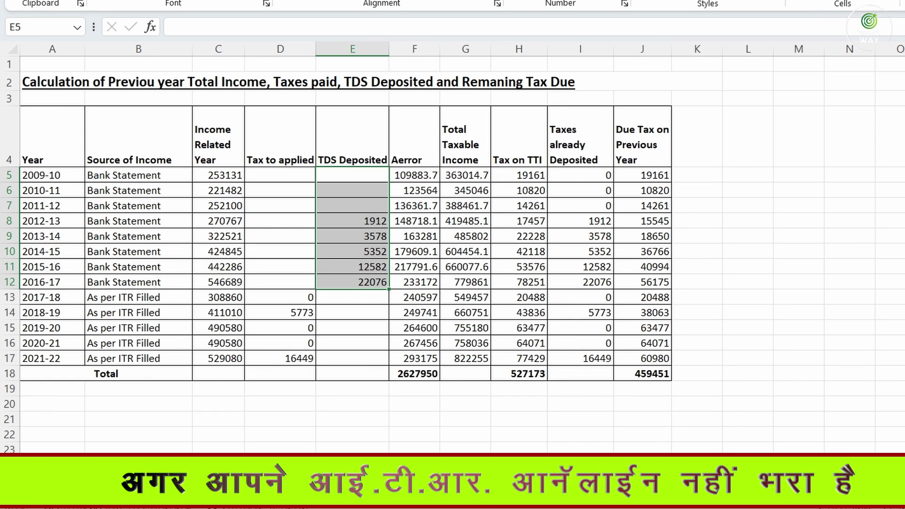
Load the Form 26AS for assessment year 2013-14, showing 1,912 TDS deposited
{"action": "left_click", "coordinate": [593, 499]}
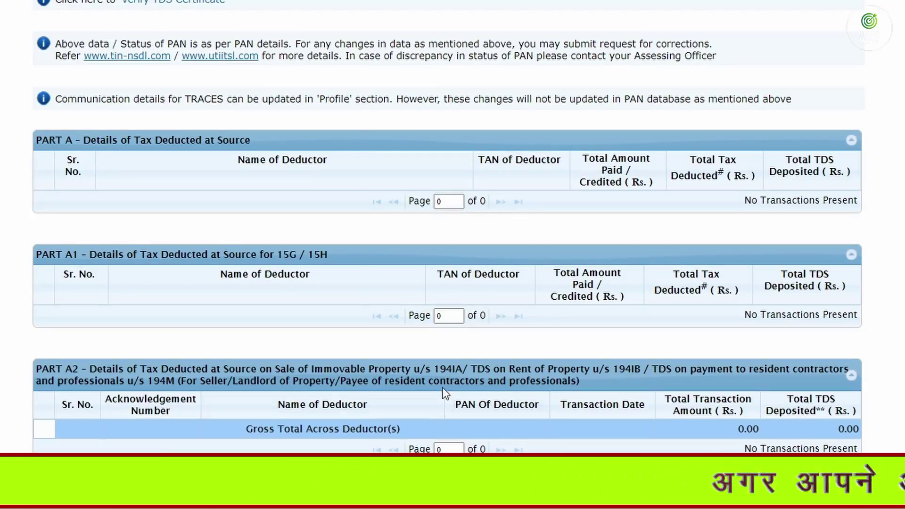
{"action": "scroll", "coordinate": [443, 389], "scroll_direction": "up", "scroll_amount": 10}
{"action": "left_click", "coordinate": [510, 189]}
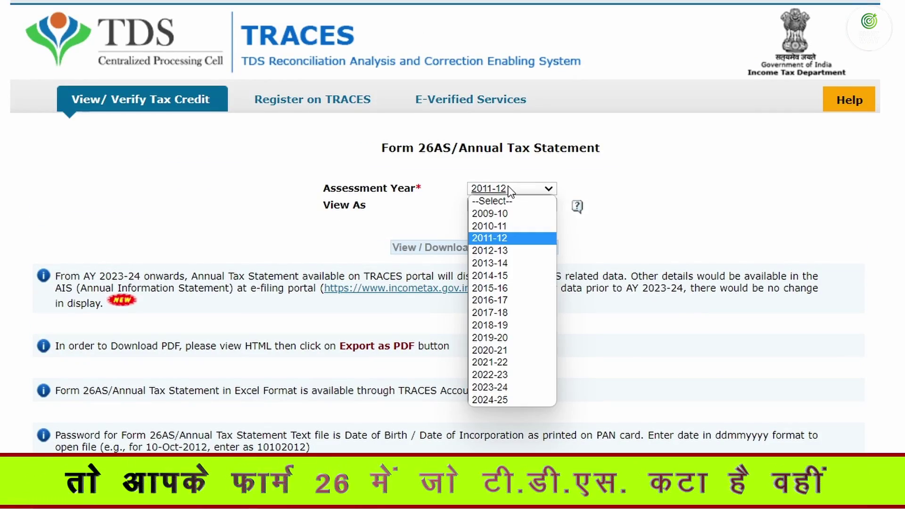
{"action": "left_click", "coordinate": [503, 264]}
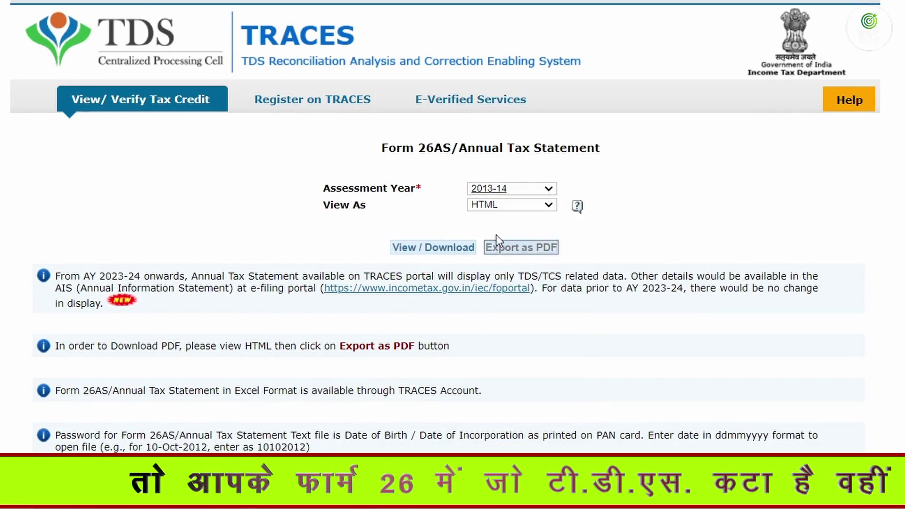
{"action": "left_click", "coordinate": [430, 246]}
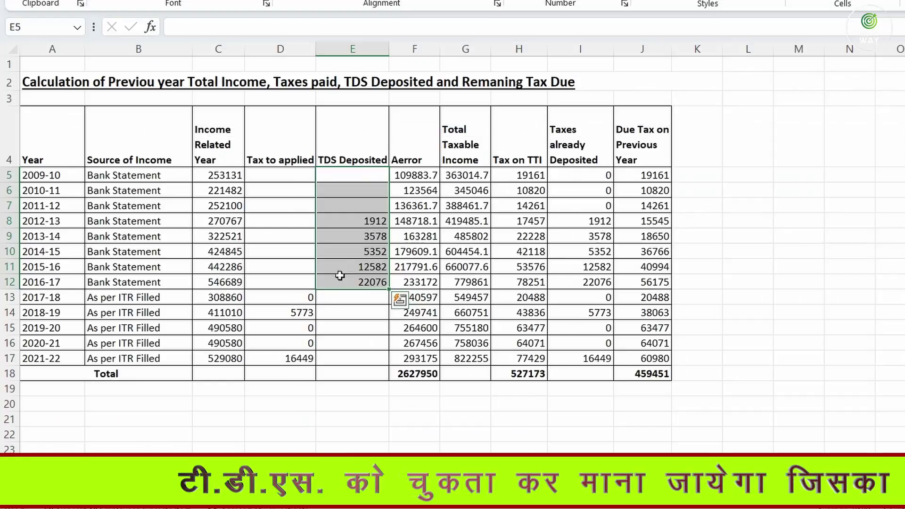
{"action": "left_click", "coordinate": [363, 222]}
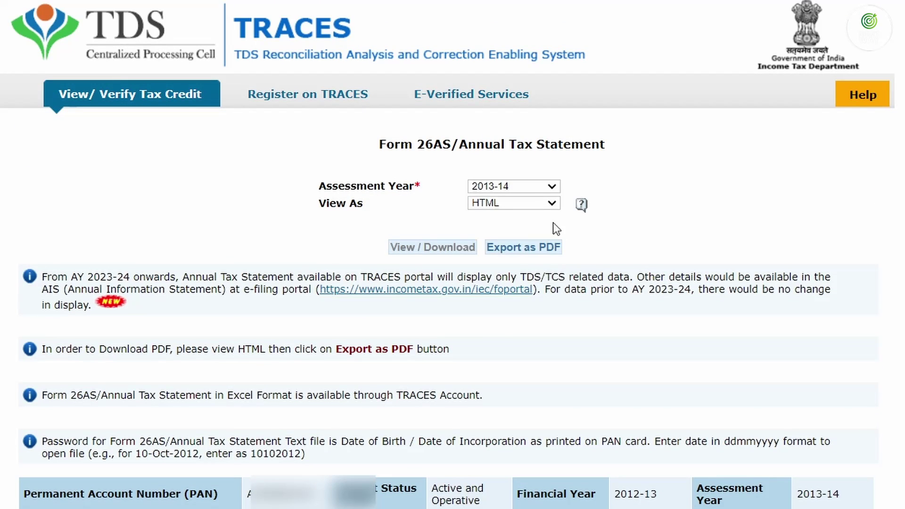
Load the Form 26AS for assessment year 2016-17 and scroll to Part A
{"action": "left_click", "coordinate": [526, 189]}
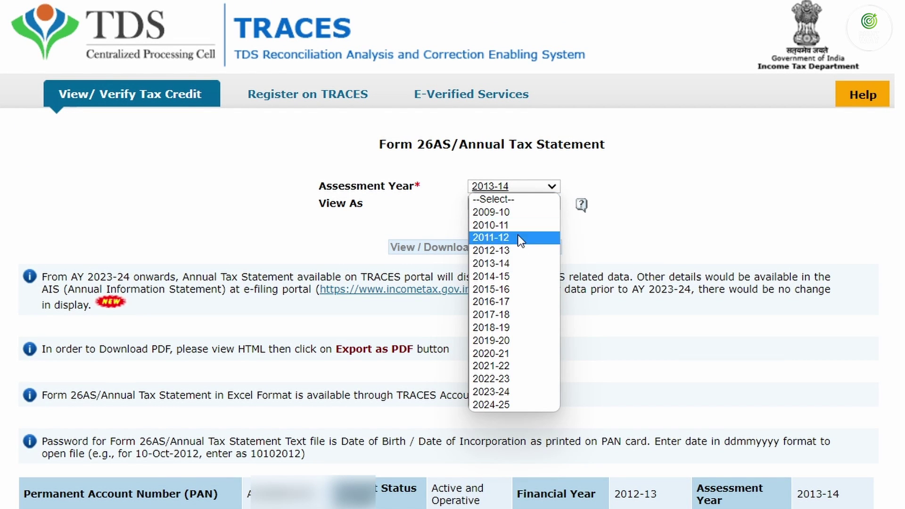
{"action": "left_click", "coordinate": [511, 305]}
{"action": "left_click", "coordinate": [435, 249]}
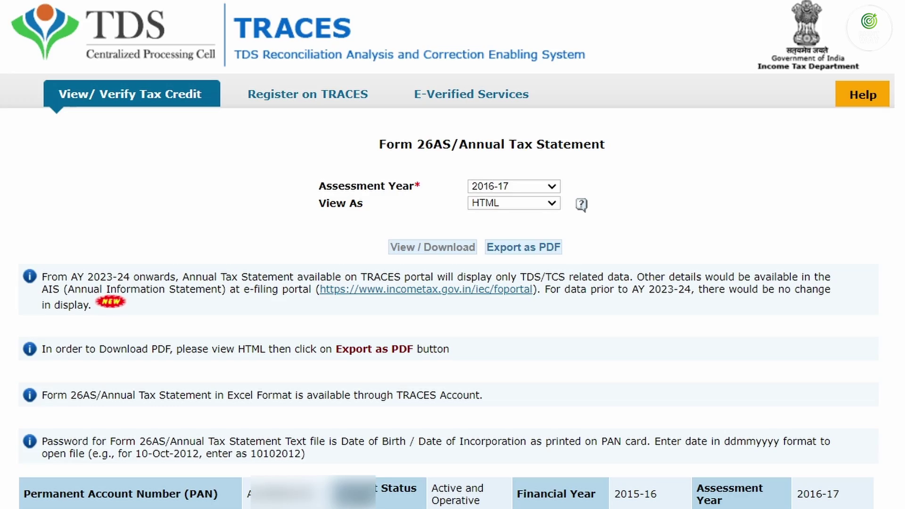
{"action": "scroll", "coordinate": [452, 254], "scroll_direction": "down", "scroll_amount": 15}
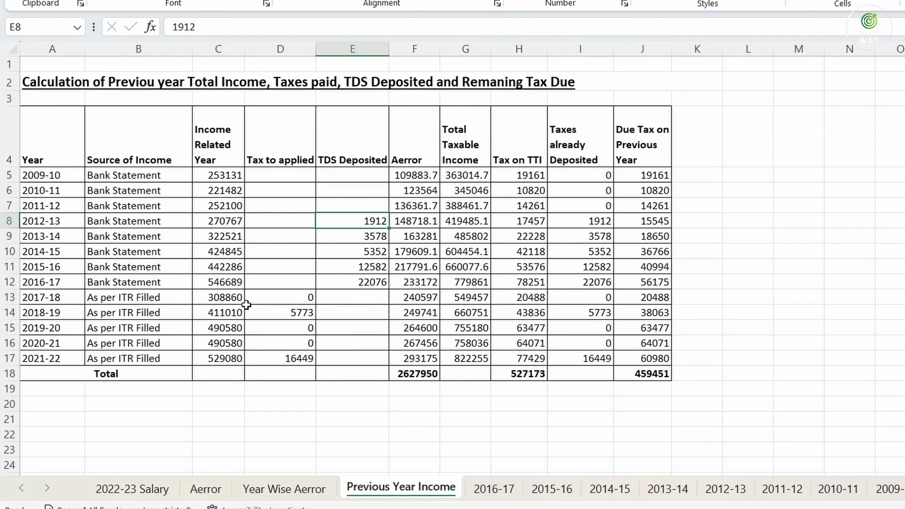
Return to Previous Year Income and point to the 2015-16 TDS figure 12582
{"action": "key", "text": "Down"}
{"action": "key", "text": "Down"}
{"action": "key", "text": "Down"}
{"action": "key", "text": "Down"}
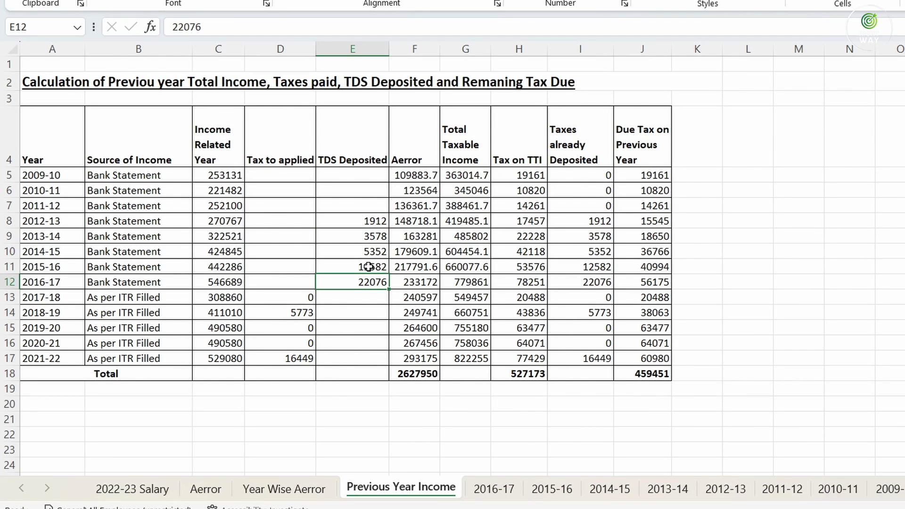
{"action": "left_click", "coordinate": [363, 265]}
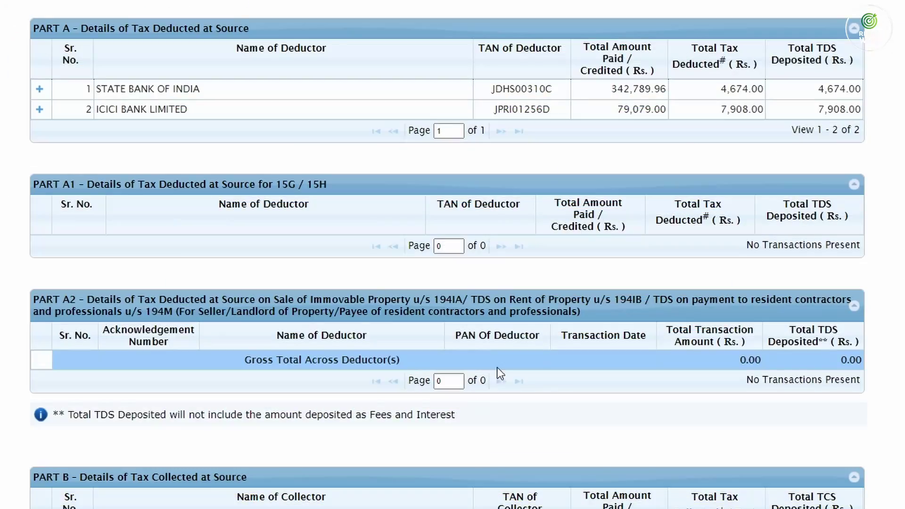
Load Form 26AS for AY 2017-18, showing TDS of 11,893, 9,038 and 1,144.59
{"action": "scroll", "coordinate": [492, 14], "scroll_direction": "up", "scroll_amount": 10}
{"action": "left_click", "coordinate": [492, 15]}
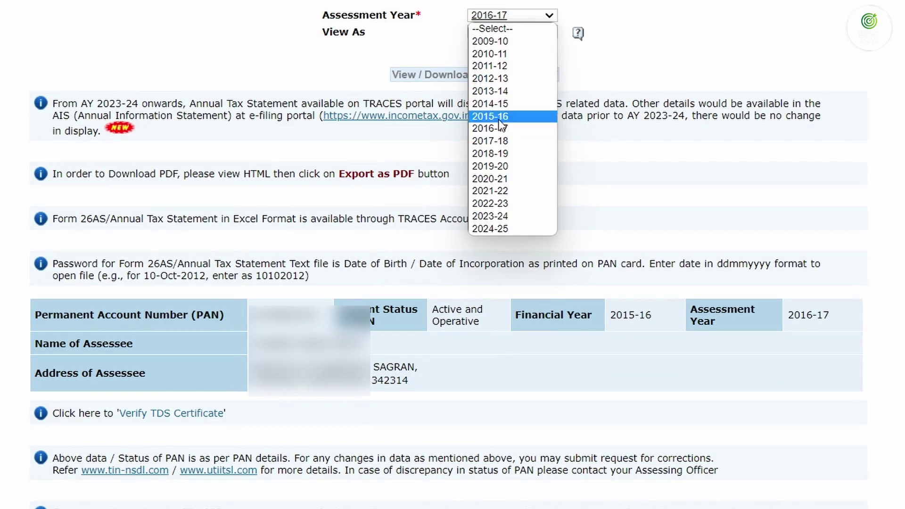
{"action": "left_click", "coordinate": [490, 141]}
{"action": "left_click", "coordinate": [435, 74]}
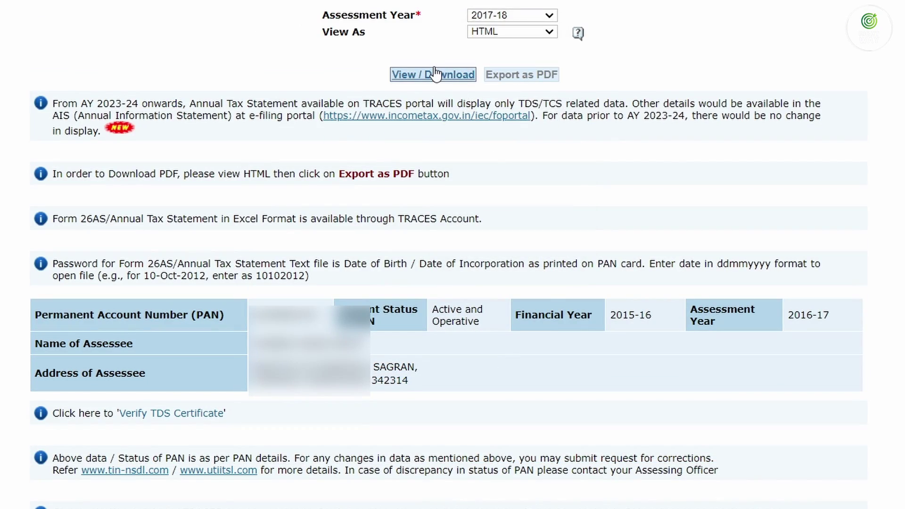
{"action": "scroll", "coordinate": [453, 255], "scroll_direction": "down", "scroll_amount": 15}
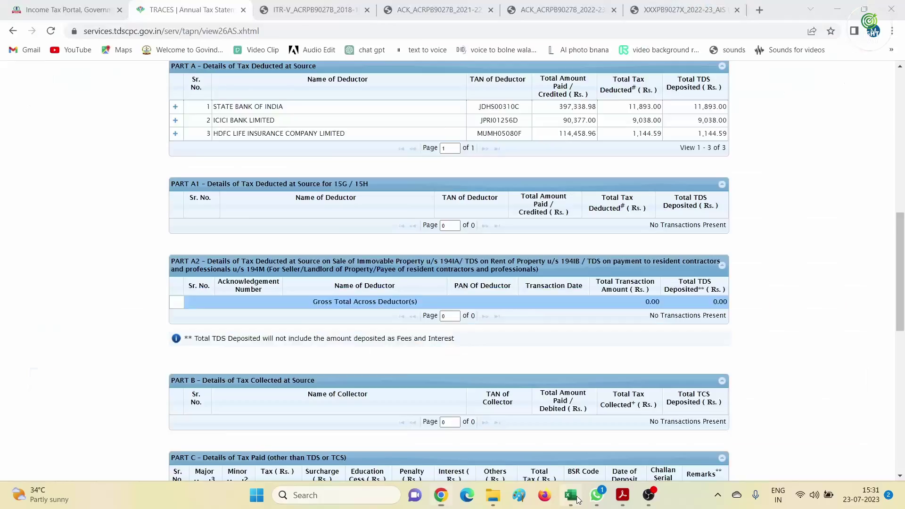
{"action": "left_click", "coordinate": [571, 495]}
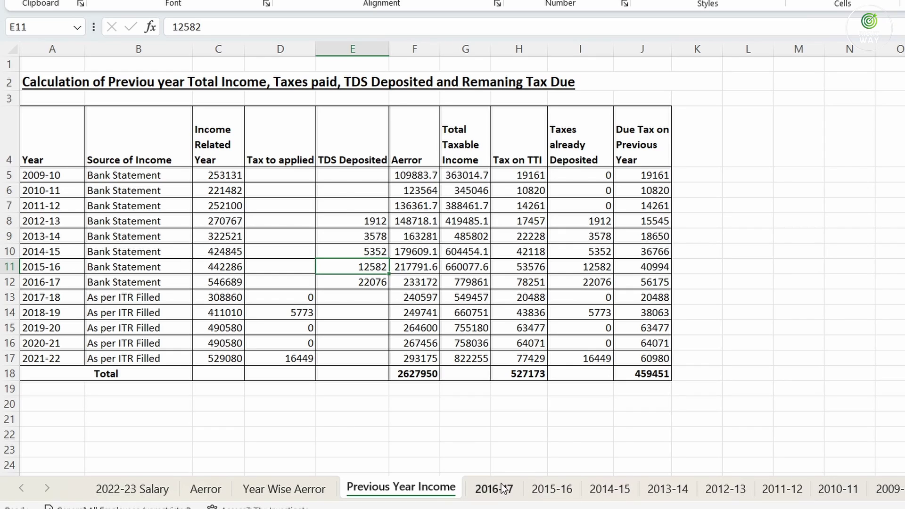
Open the 2015-16 sheet and check pension 360697 and SBI interest 2510
{"action": "left_click", "coordinate": [495, 489]}
{"action": "left_click", "coordinate": [557, 491]}
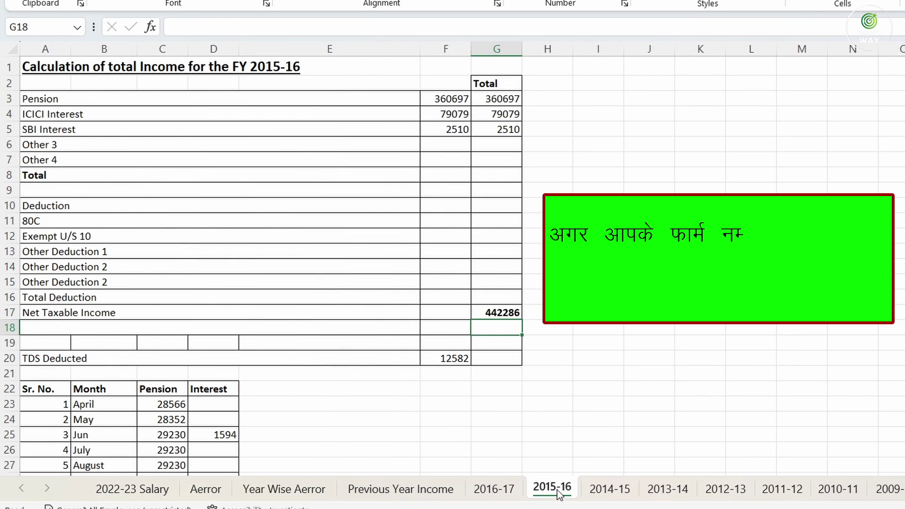
{"action": "left_click", "coordinate": [441, 97]}
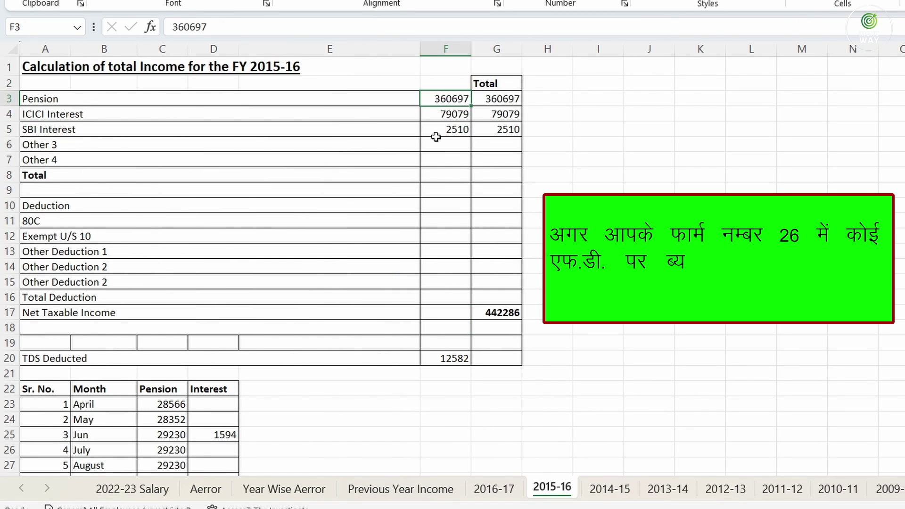
{"action": "left_click", "coordinate": [498, 132]}
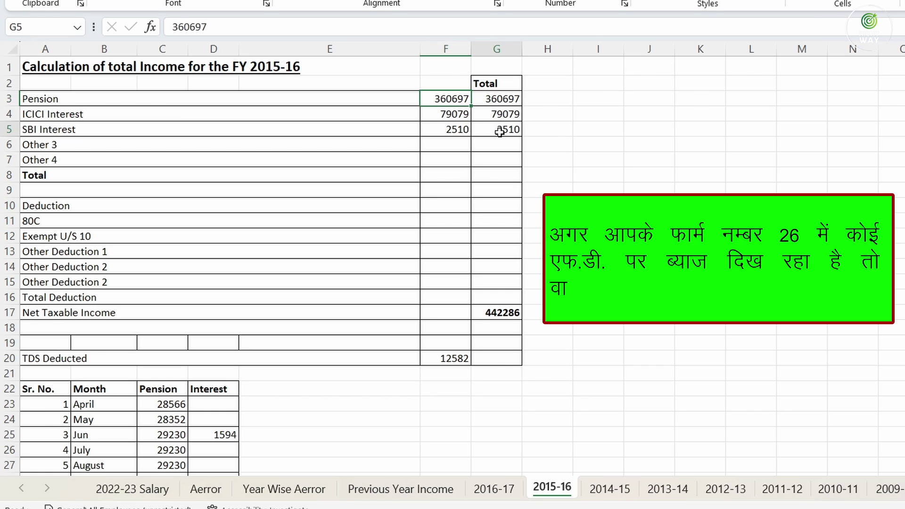
{"action": "left_click", "coordinate": [500, 97]}
{"action": "left_click", "coordinate": [502, 129]}
Check the C39 and D39 monthly totals, ICICI interest 79079 and TDS deducted 12582
{"action": "scroll", "coordinate": [363, 255], "scroll_direction": "down", "scroll_amount": 6}
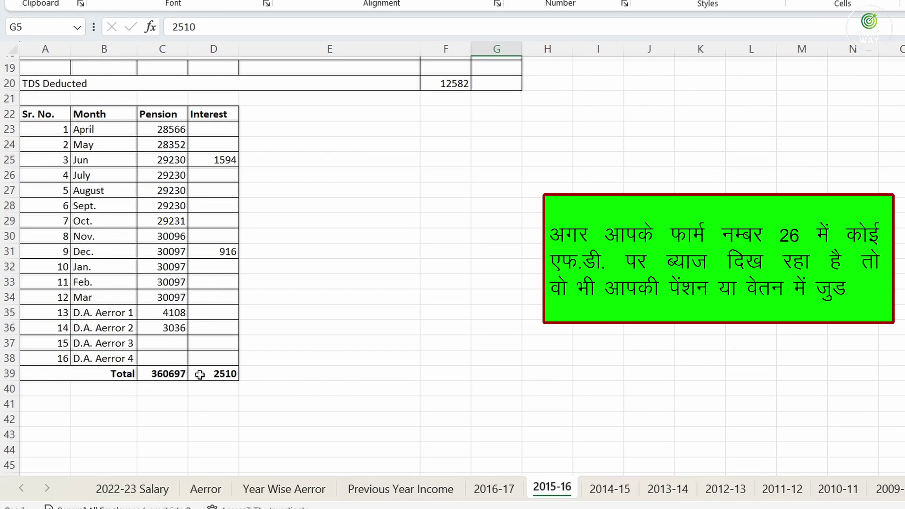
{"action": "left_click", "coordinate": [163, 374]}
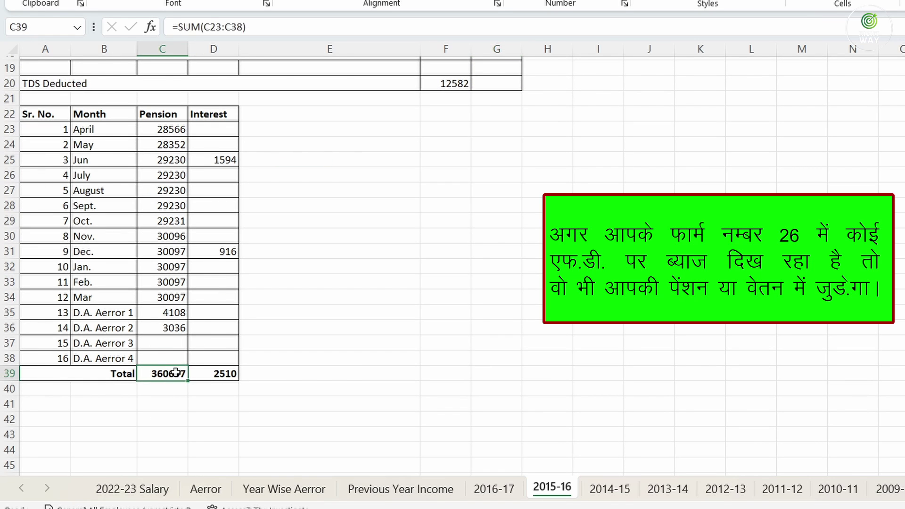
{"action": "left_click", "coordinate": [198, 374]}
{"action": "scroll", "coordinate": [216, 325], "scroll_direction": "up", "scroll_amount": 6}
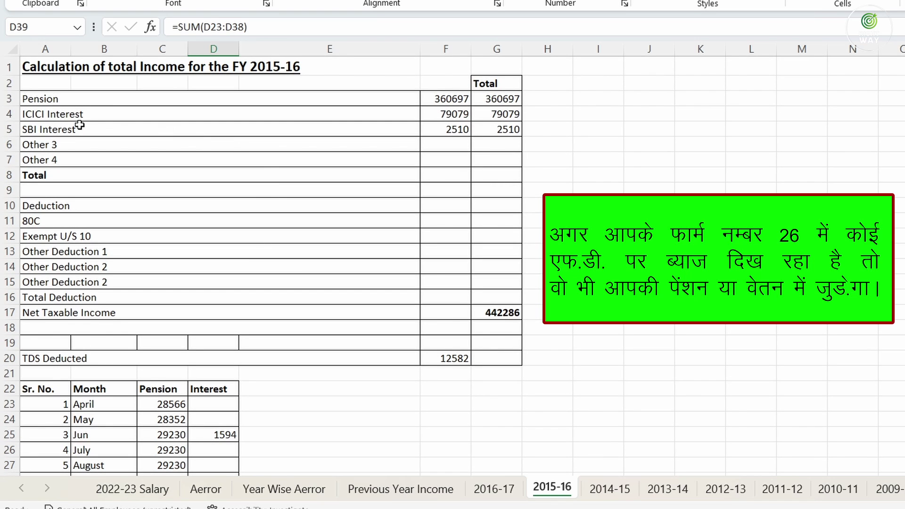
{"action": "left_click", "coordinate": [56, 115]}
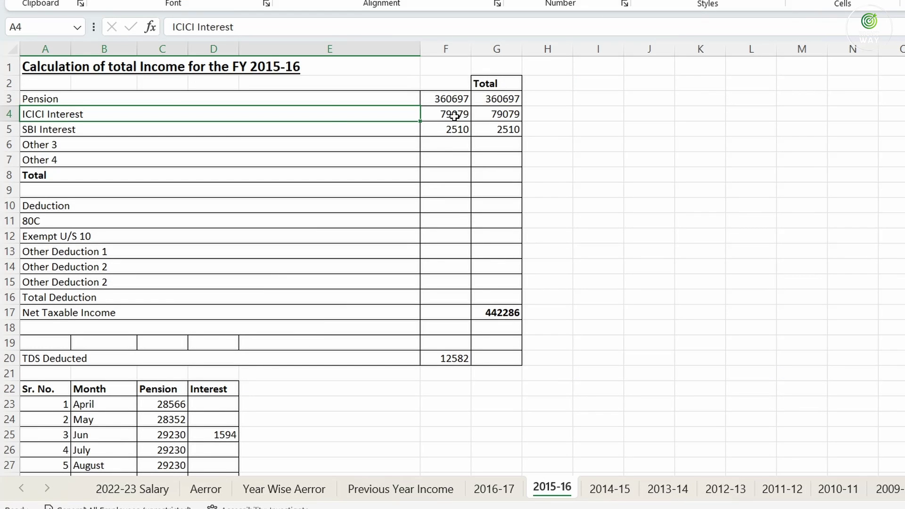
{"action": "left_click", "coordinate": [454, 115]}
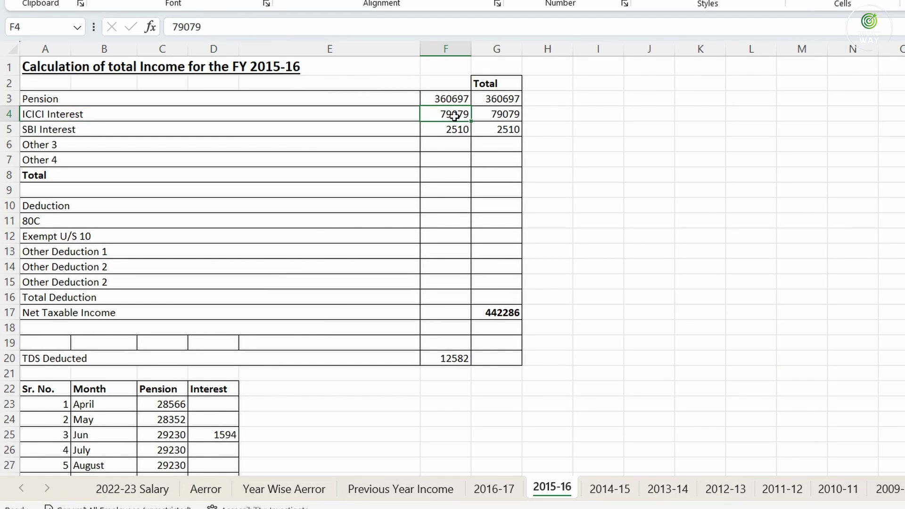
{"action": "left_click", "coordinate": [445, 360]}
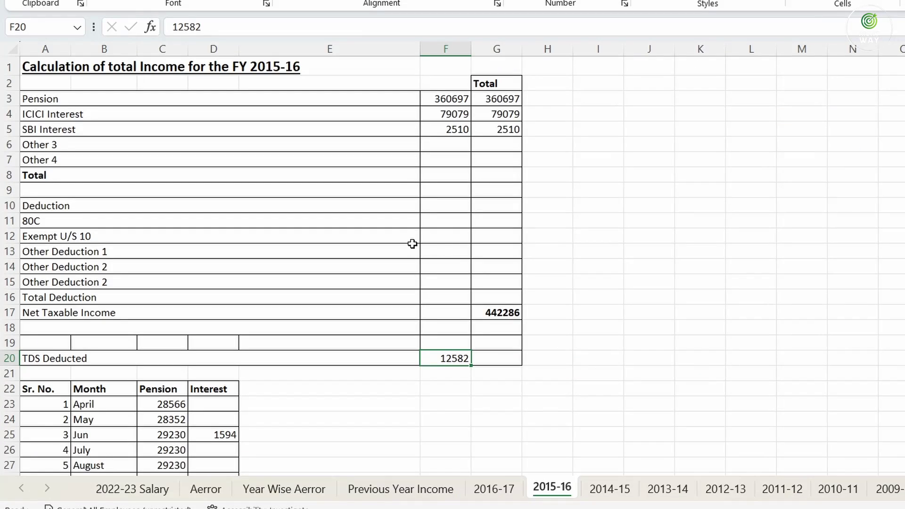
Check the 12582 TDS deposited and compare the Aerror column with the Year Wise Aerror sheet
{"action": "left_click", "coordinate": [400, 488]}
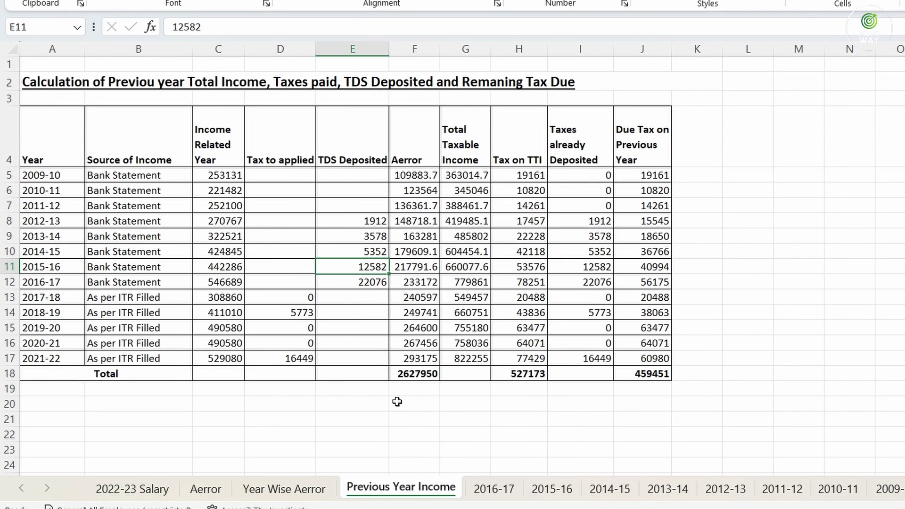
{"action": "left_click", "coordinate": [366, 281]}
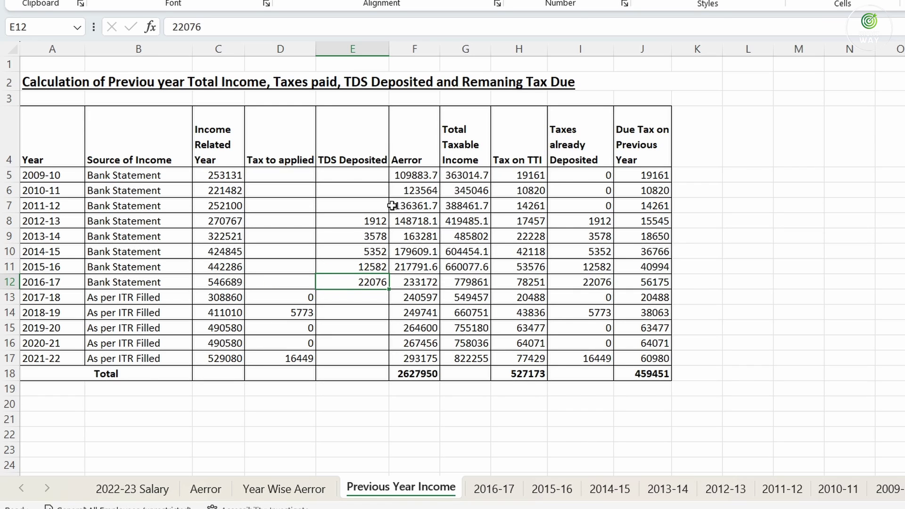
{"action": "left_click", "coordinate": [413, 176]}
{"action": "left_click_drag", "start_coordinate": [427, 251], "coordinate": [419, 358]}
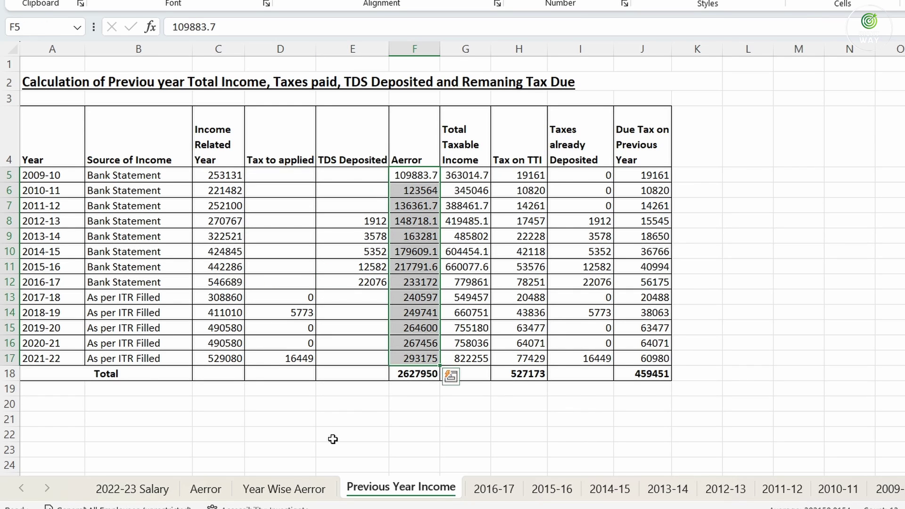
{"action": "left_click", "coordinate": [206, 489]}
{"action": "left_click", "coordinate": [264, 490]}
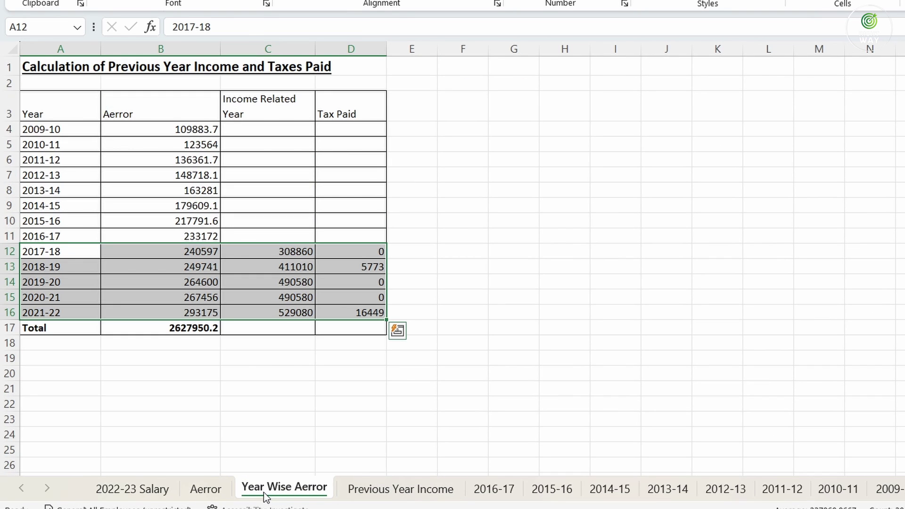
{"action": "left_click_drag", "start_coordinate": [189, 132], "coordinate": [196, 312]}
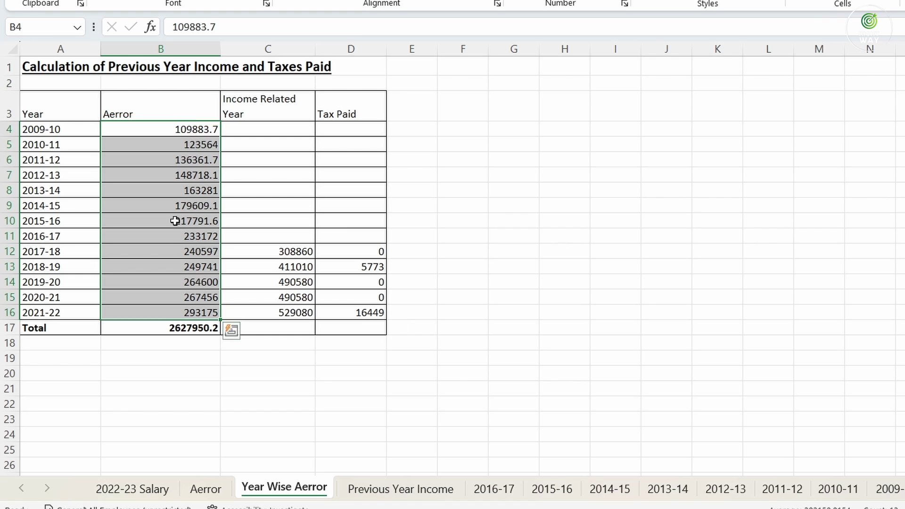
{"action": "left_click", "coordinate": [409, 489]}
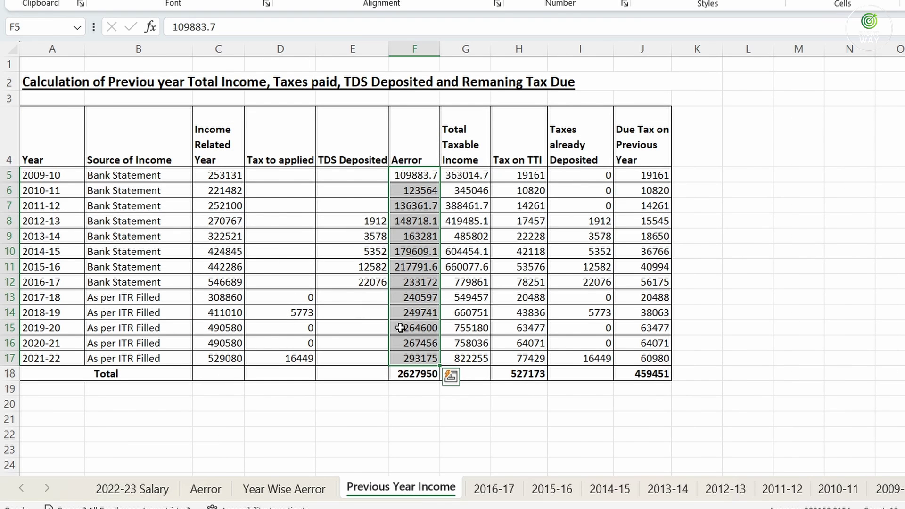
{"action": "left_click", "coordinate": [216, 136]}
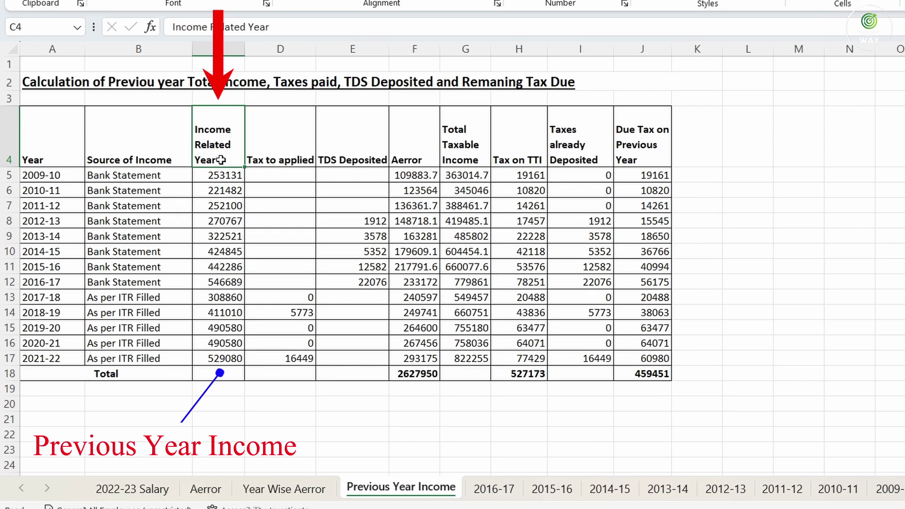
Inspect the old Total Taxable Income formula in G5 and clear G5:G17
{"action": "left_click", "coordinate": [406, 136]}
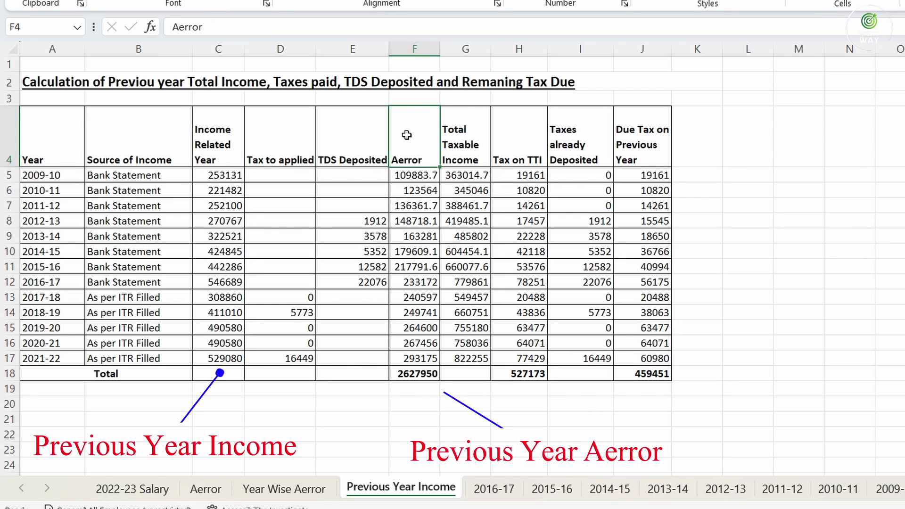
{"action": "left_click", "coordinate": [226, 177]}
{"action": "left_click", "coordinate": [411, 176]}
{"action": "left_click", "coordinate": [464, 175]}
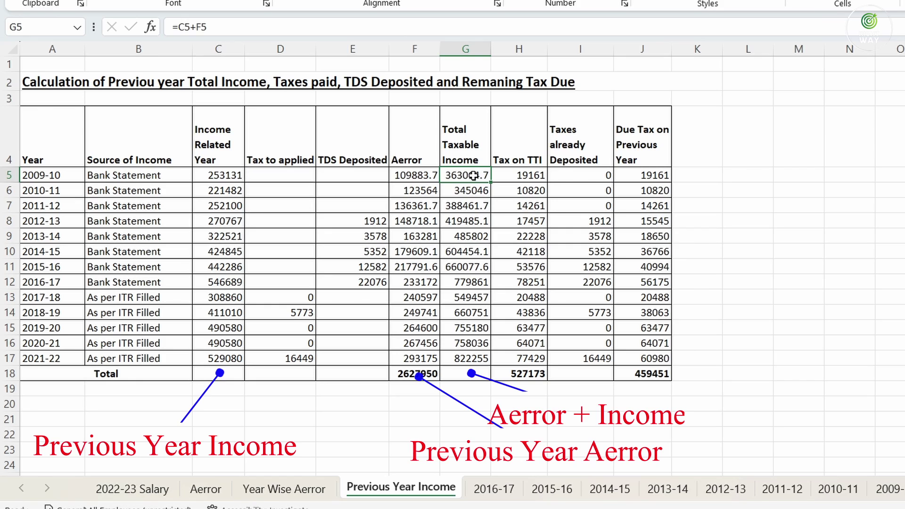
{"action": "left_click_drag", "start_coordinate": [490, 182], "coordinate": [486, 361]}
{"action": "key", "text": "Delete"}
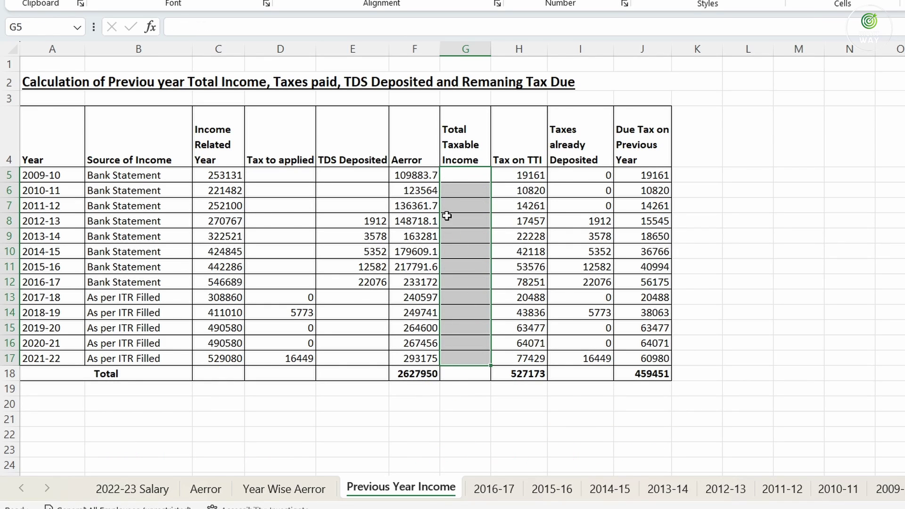
Enter =C5+F5 in G5 and fill it down through G17
{"action": "left_click", "coordinate": [449, 174]}
{"action": "type", "text": "="}
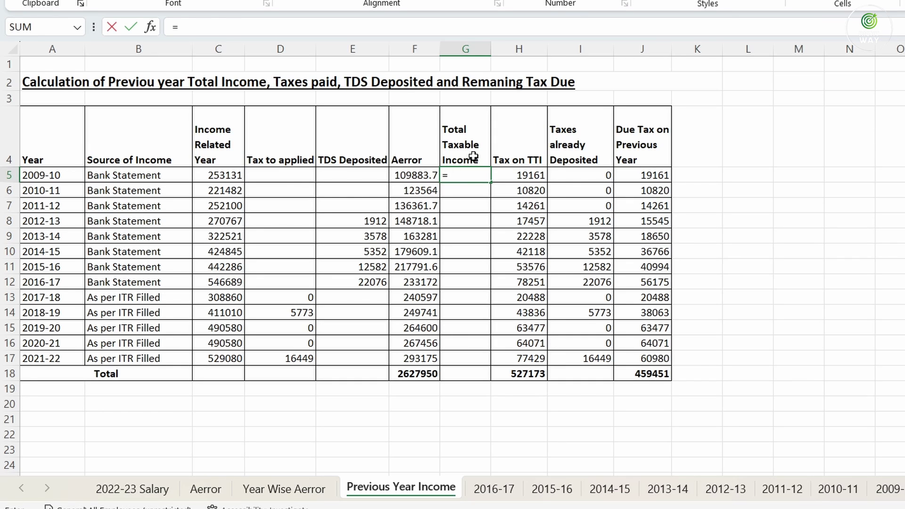
{"action": "left_click", "coordinate": [216, 175]}
{"action": "type", "text": "+"}
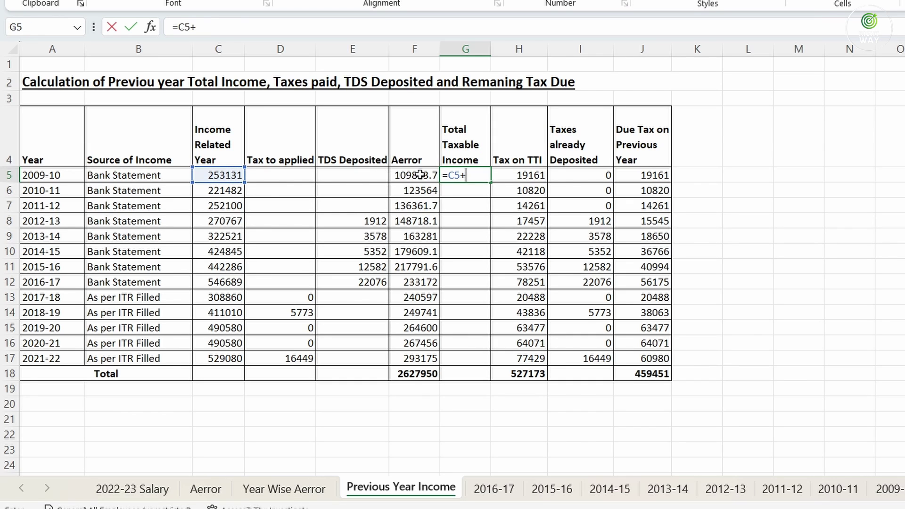
{"action": "left_click", "coordinate": [420, 175]}
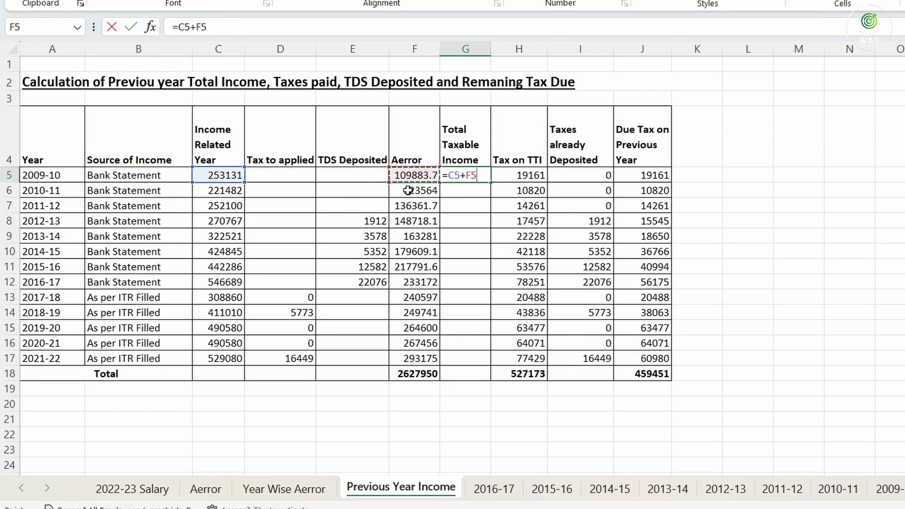
{"action": "key", "text": "Return"}
{"action": "left_click", "coordinate": [473, 176]}
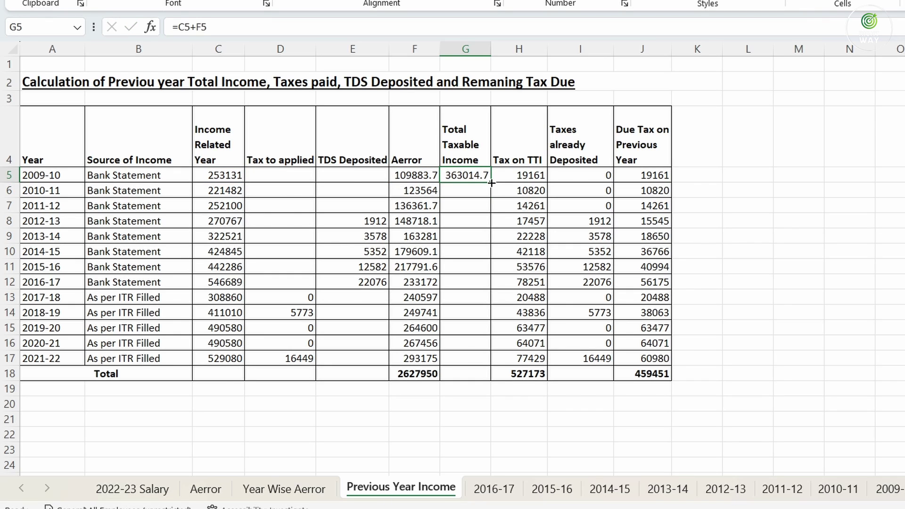
{"action": "left_click_drag", "start_coordinate": [491, 182], "coordinate": [491, 361]}
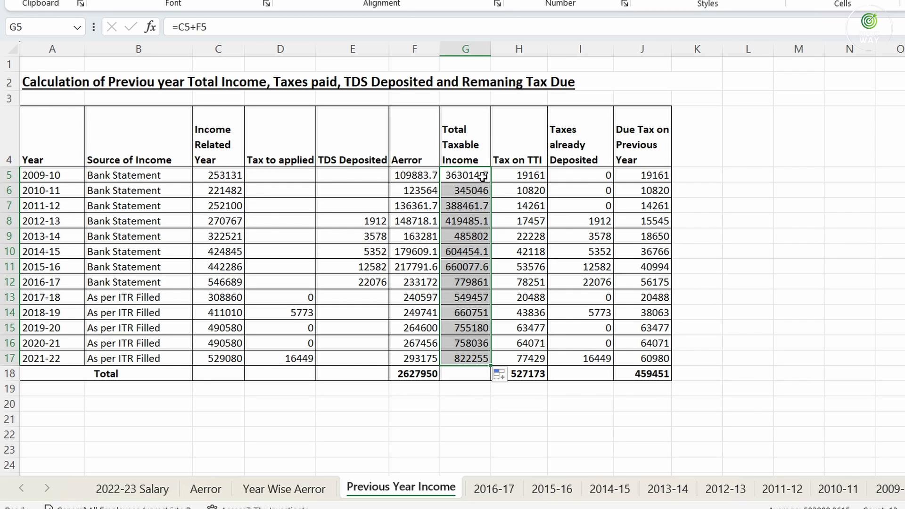
Review the recalculated Total Taxable Income values in G5:G17
{"action": "left_click_drag", "start_coordinate": [477, 174], "coordinate": [474, 366]}
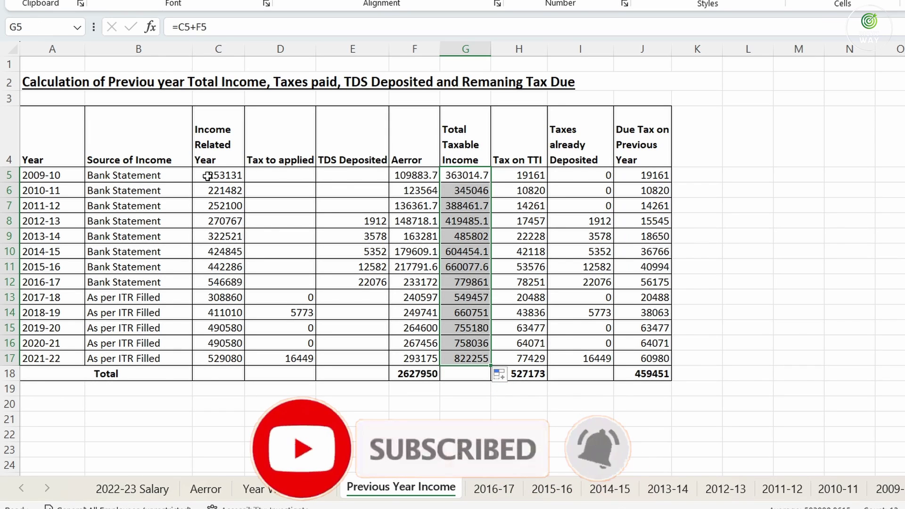
{"action": "left_click", "coordinate": [451, 176]}
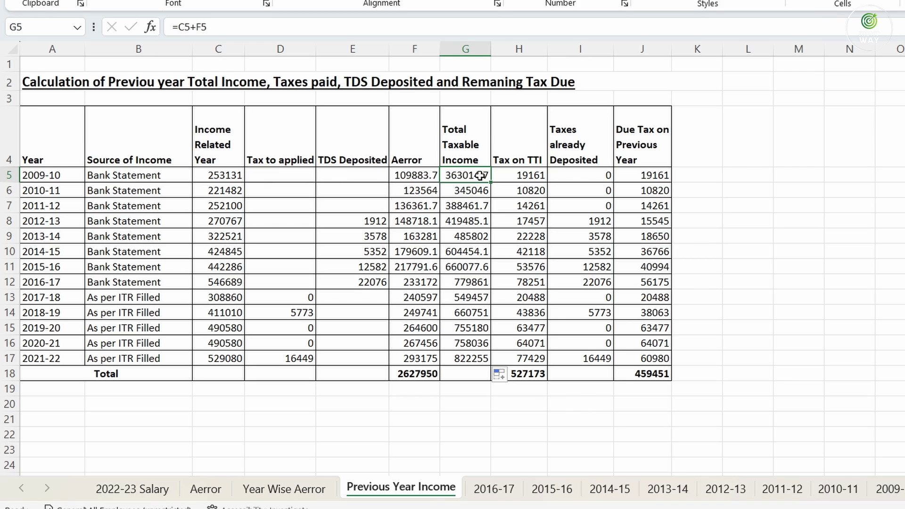
{"action": "left_click_drag", "start_coordinate": [462, 174], "coordinate": [470, 358]}
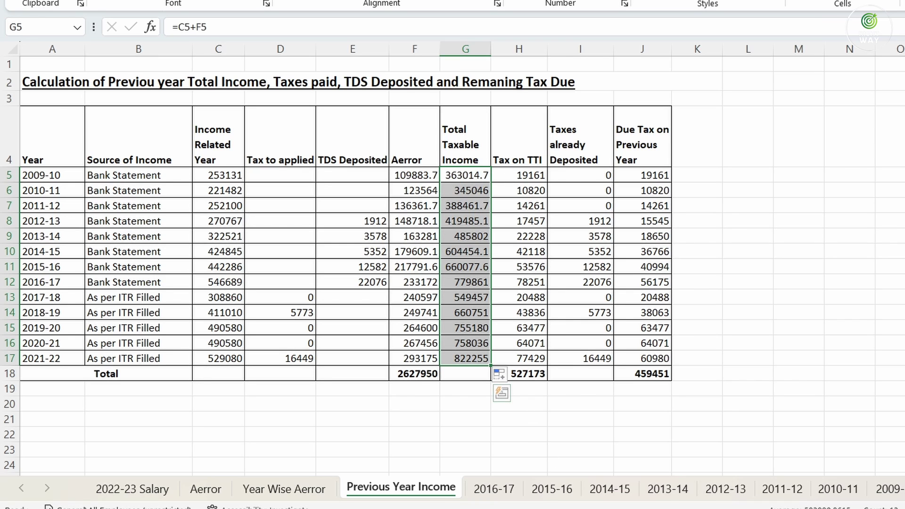
{"action": "left_click", "coordinate": [440, 495]}
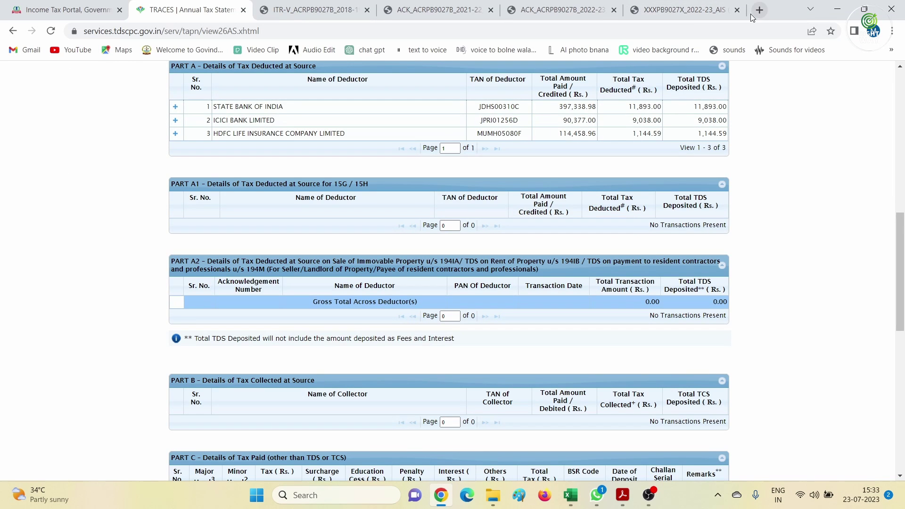
Search 'income tax calculator' in a new Chrome tab and open the Income Tax Department's calculator
{"action": "left_click", "coordinate": [757, 10]}
{"action": "type", "text": "inc"}
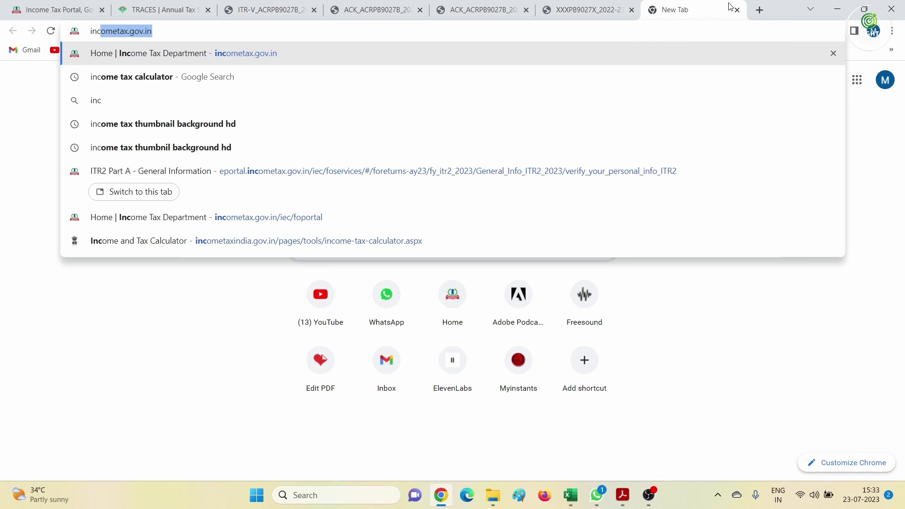
{"action": "key", "text": "Down"}
{"action": "key", "text": "Return"}
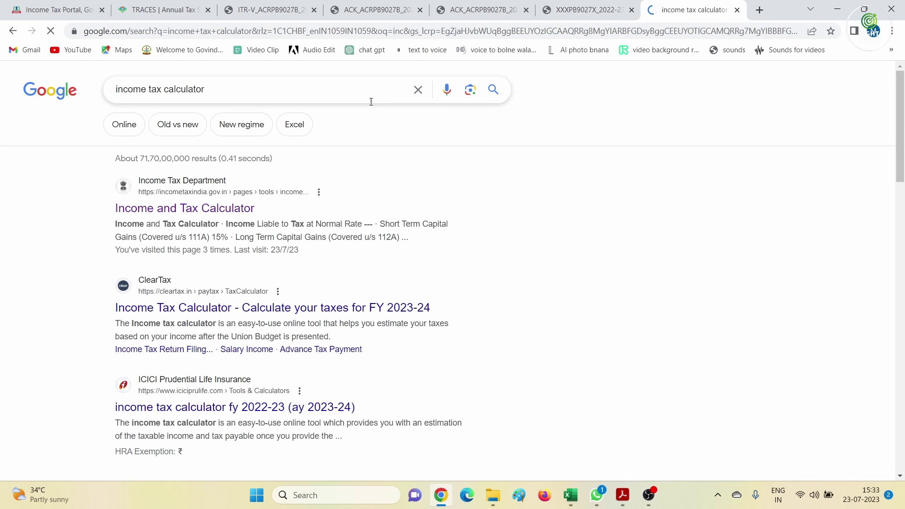
{"action": "left_click", "coordinate": [179, 215]}
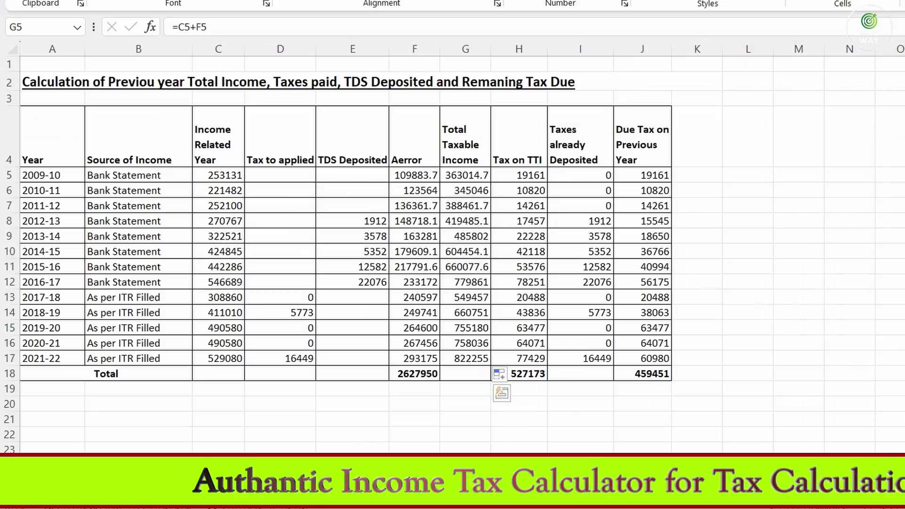
Check Excel's 2009-10 total taxable income formula, then return to the tax calculator
{"action": "left_click", "coordinate": [27, 174]}
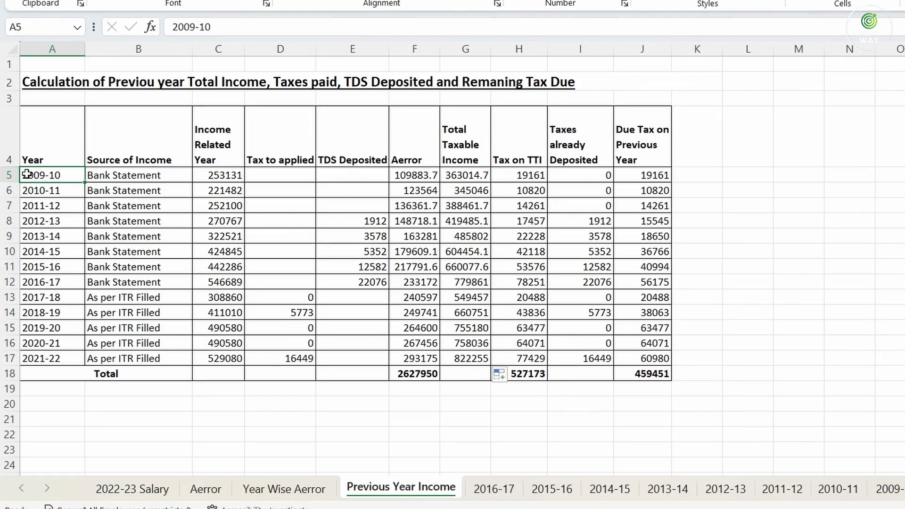
{"action": "left_click", "coordinate": [474, 175]}
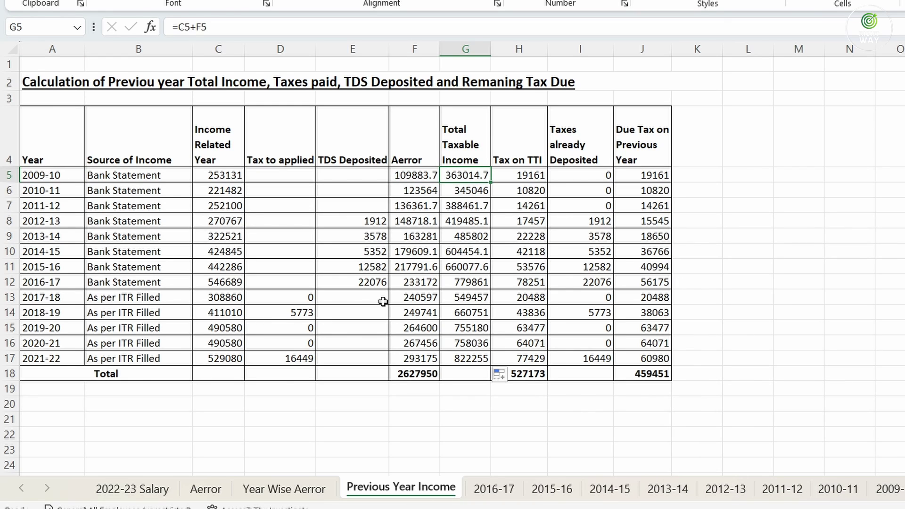
{"action": "left_click", "coordinate": [570, 495]}
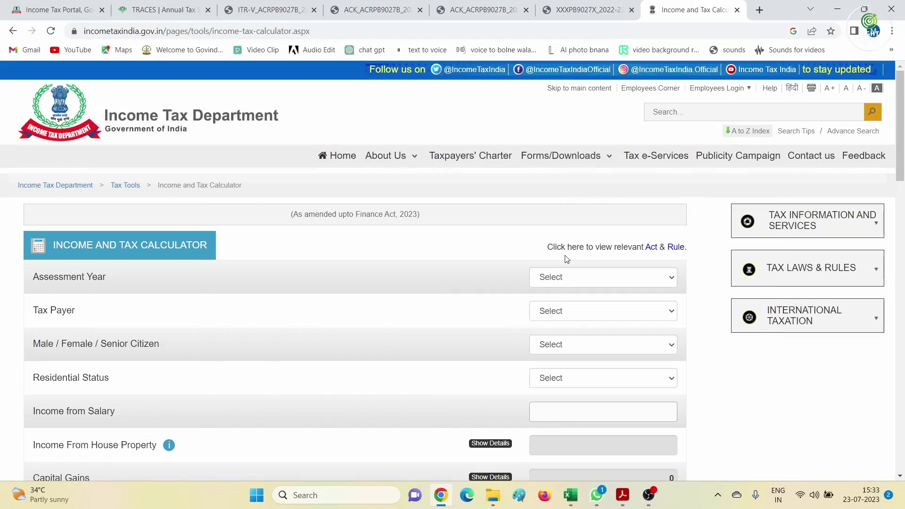
Set the calculator to assessment year 2010-11, Individual, Senior Citizen, Resident
{"action": "left_click", "coordinate": [559, 285]}
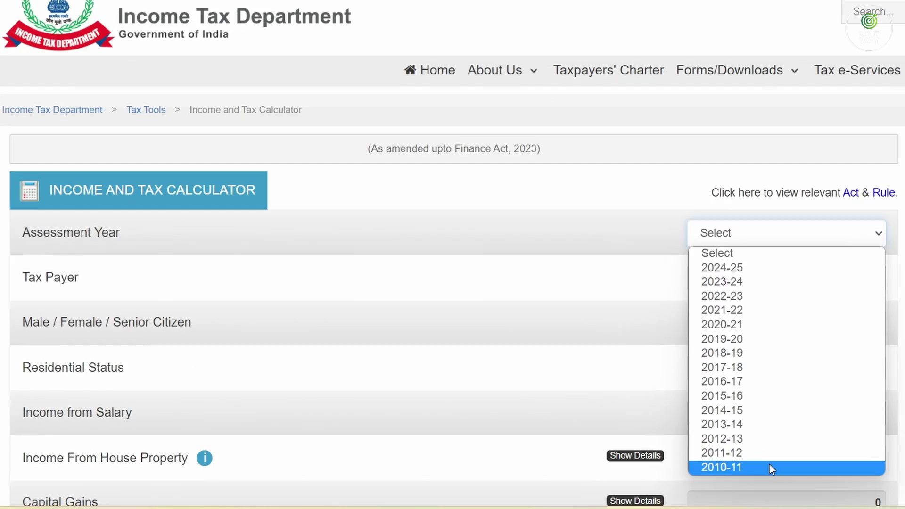
{"action": "left_click", "coordinate": [768, 467]}
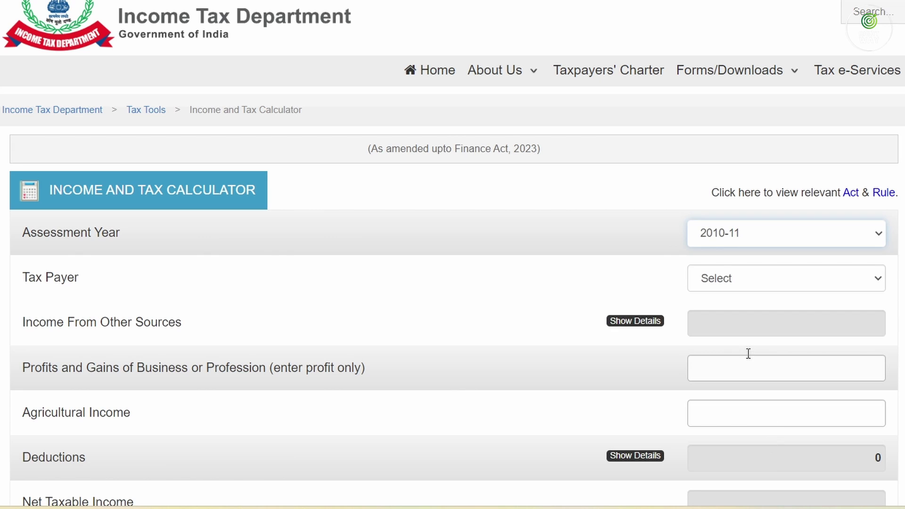
{"action": "left_click", "coordinate": [715, 279]}
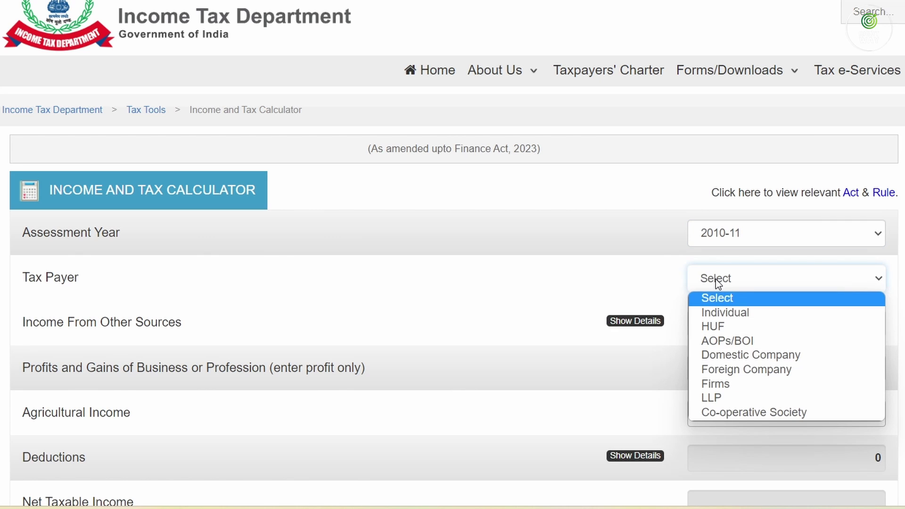
{"action": "left_click", "coordinate": [728, 314]}
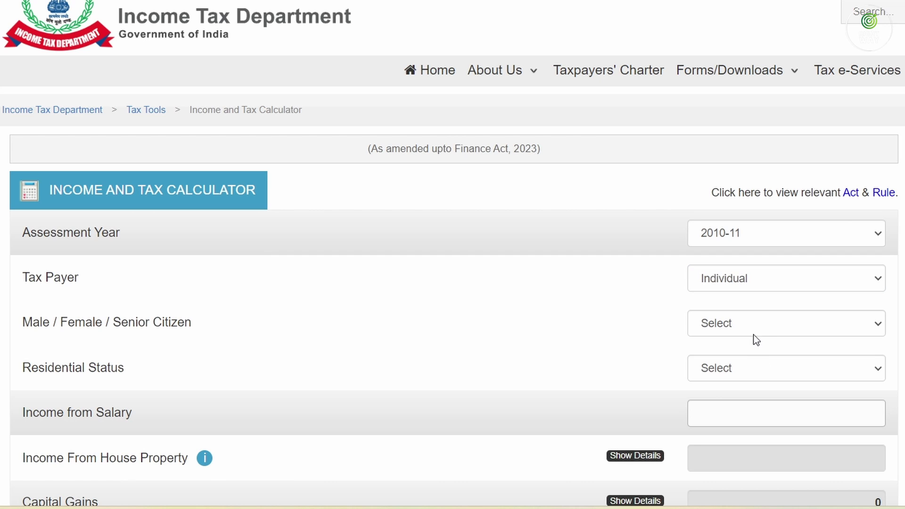
{"action": "left_click", "coordinate": [748, 322]}
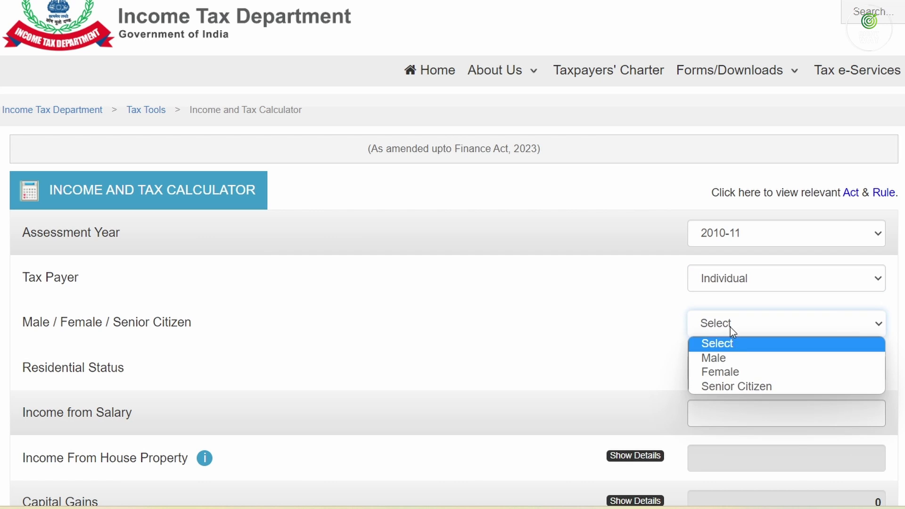
{"action": "left_click", "coordinate": [741, 387]}
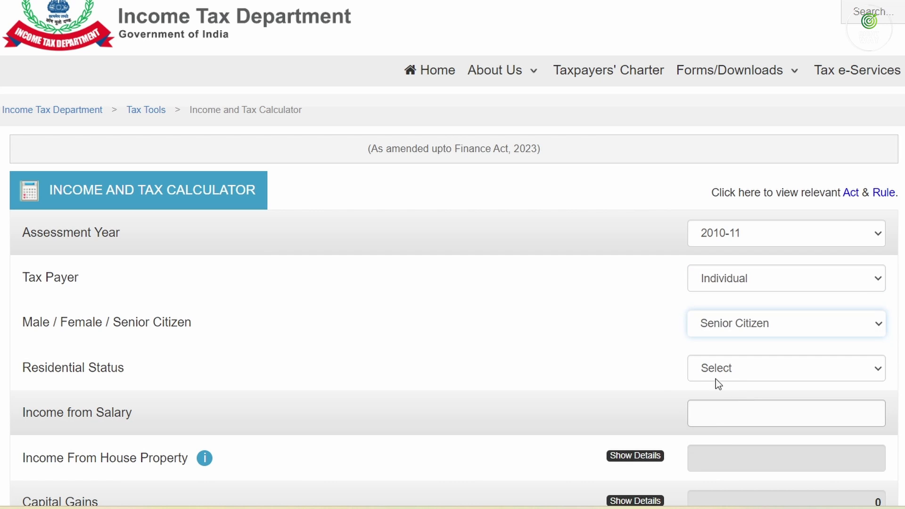
{"action": "left_click", "coordinate": [729, 372]}
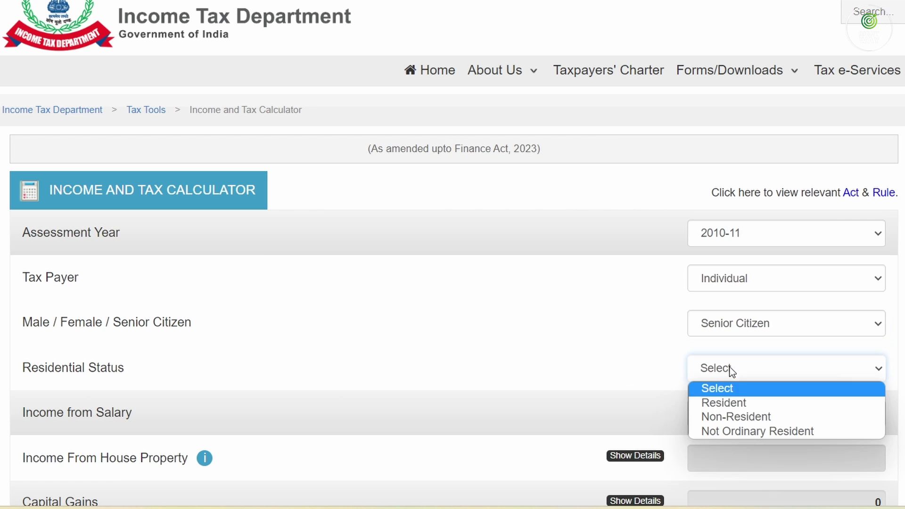
{"action": "left_click", "coordinate": [730, 404]}
{"action": "scroll", "coordinate": [626, 350], "scroll_direction": "down", "scroll_amount": 3}
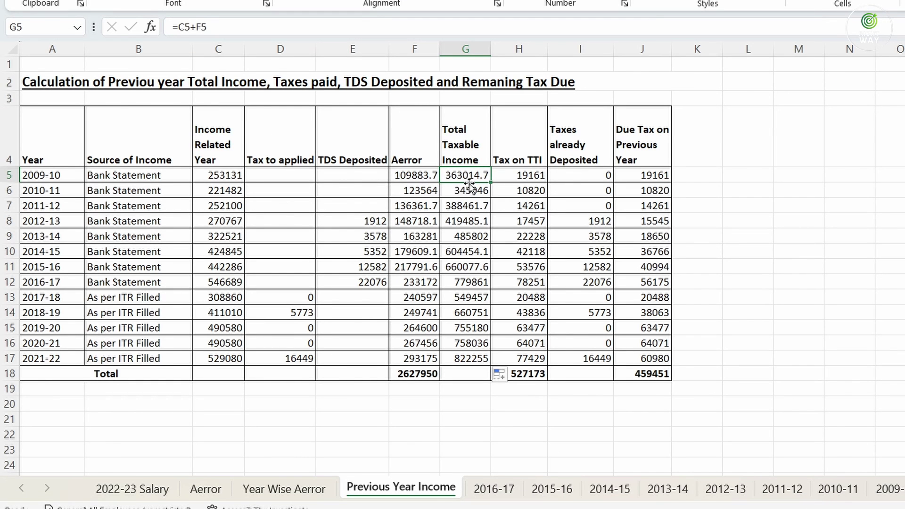
{"action": "left_click", "coordinate": [215, 177]}
{"action": "left_click", "coordinate": [414, 175]}
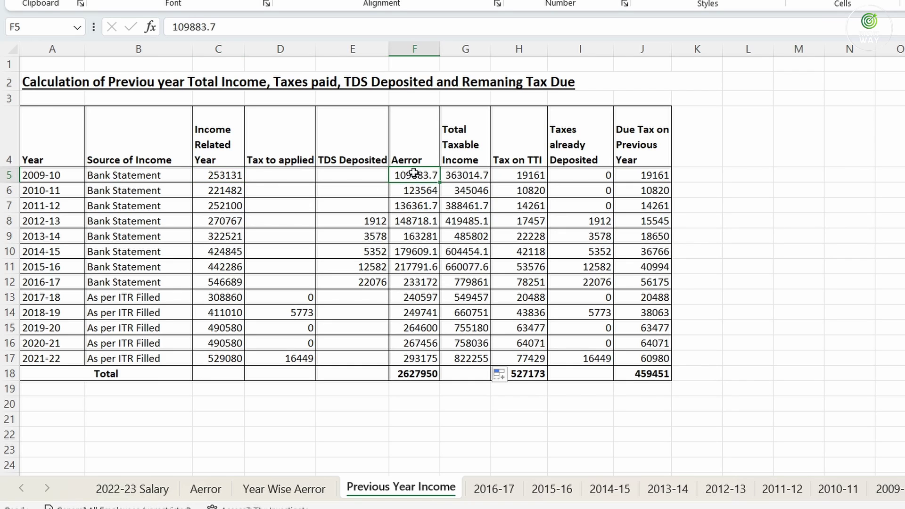
{"action": "left_click", "coordinate": [455, 177]}
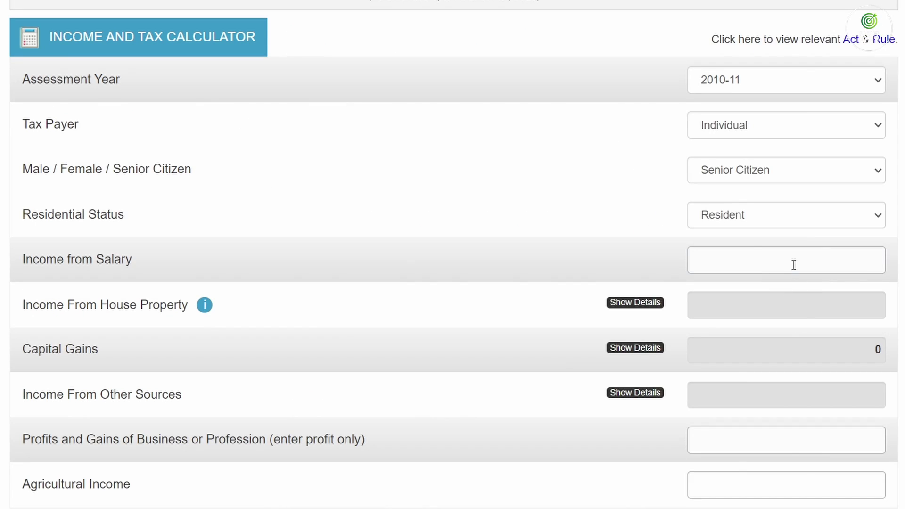
Enter salary income 363015 and highlight the resulting Total Tax Liability of 19,161
{"action": "left_click", "coordinate": [793, 265]}
{"action": "type", "text": "363015"}
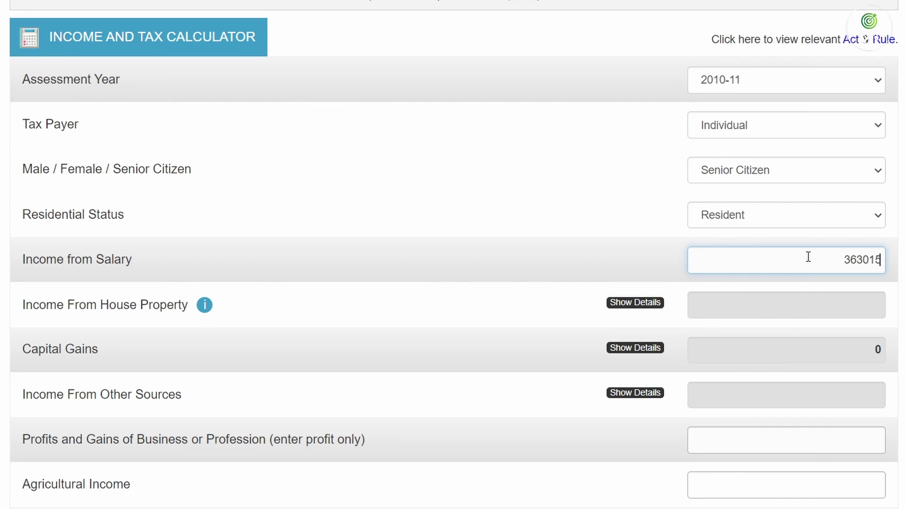
{"action": "left_click", "coordinate": [819, 322]}
{"action": "scroll", "coordinate": [819, 322], "scroll_direction": "down", "scroll_amount": 15}
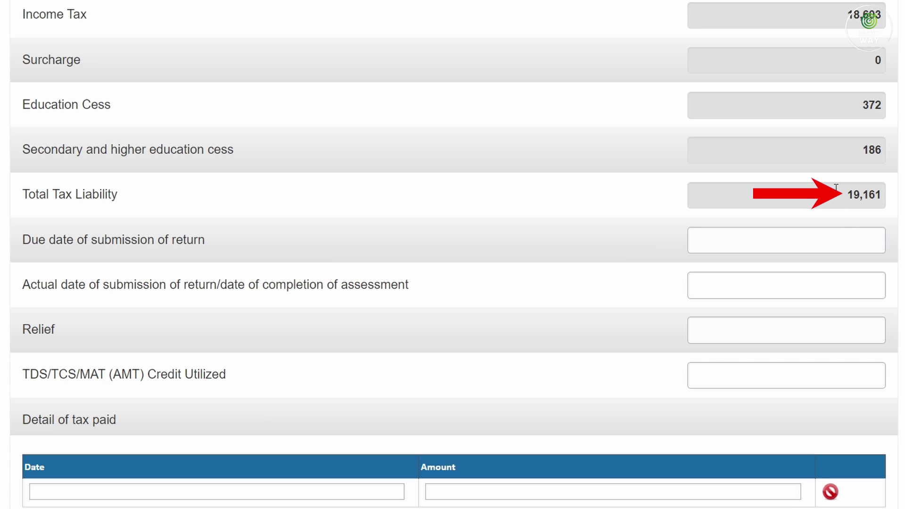
{"action": "left_click_drag", "start_coordinate": [847, 193], "coordinate": [879, 193]}
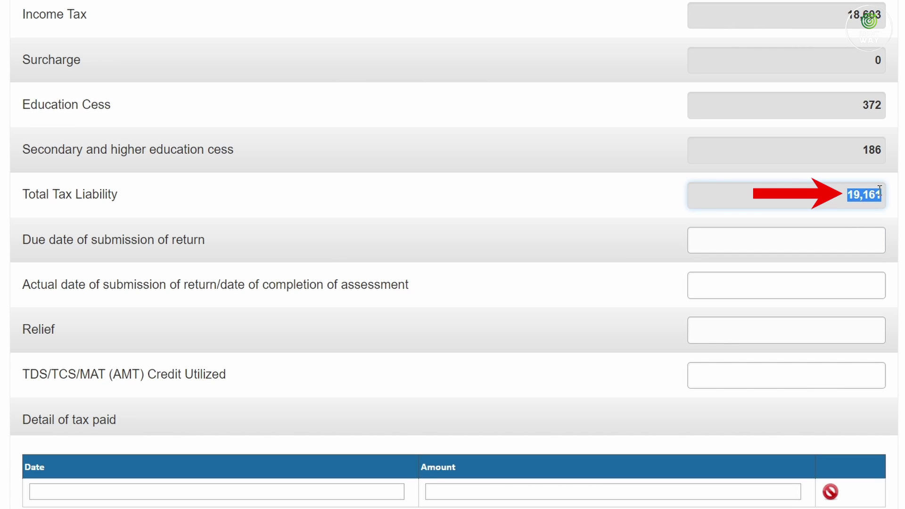
{"action": "left_click", "coordinate": [742, 438]}
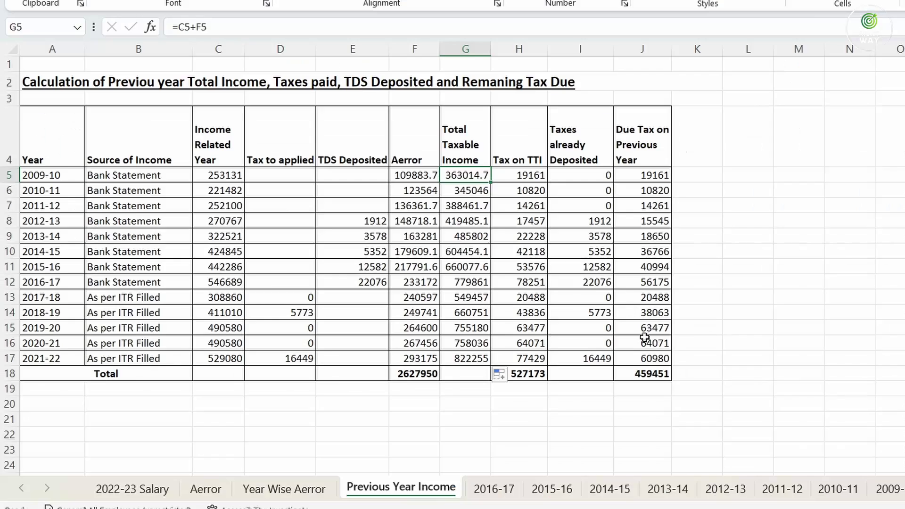
Compare with Excel's 2009-10 tax of 19161 and note 2016-17 income 779861
{"action": "left_click", "coordinate": [527, 175]}
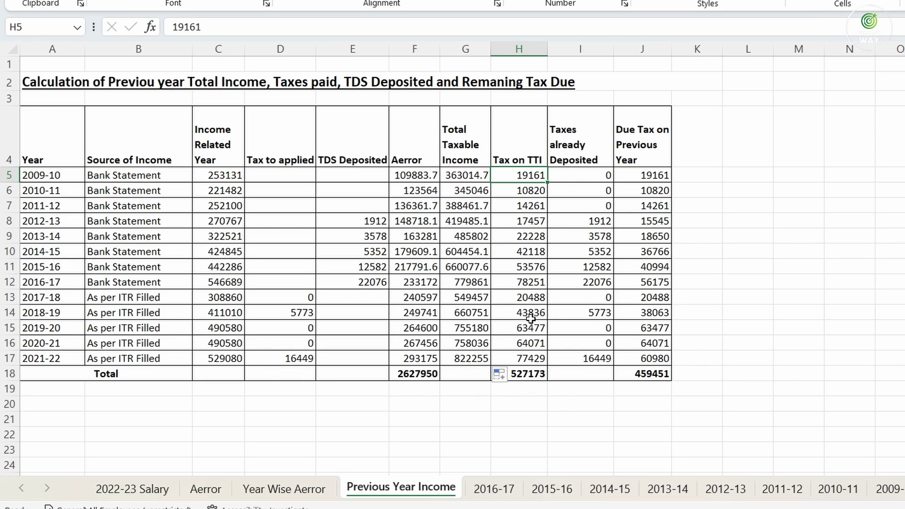
{"action": "left_click", "coordinate": [466, 283]}
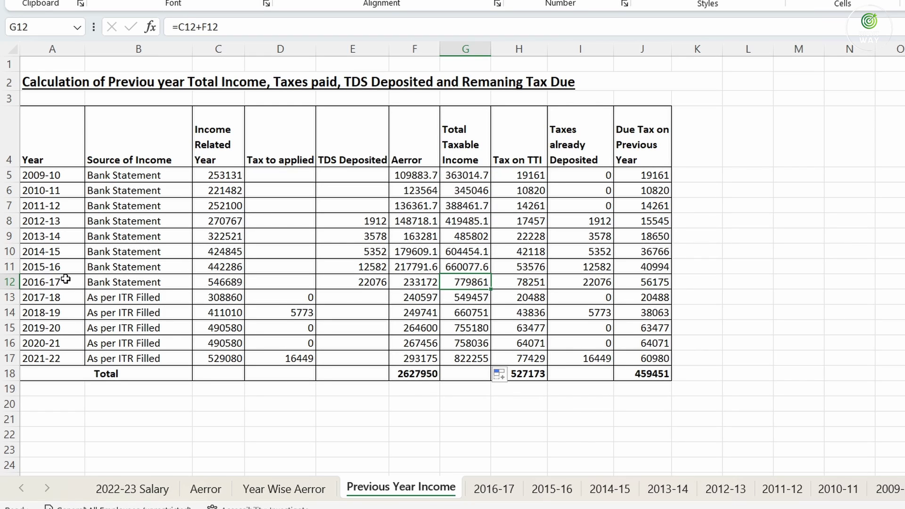
{"action": "left_click", "coordinate": [594, 508]}
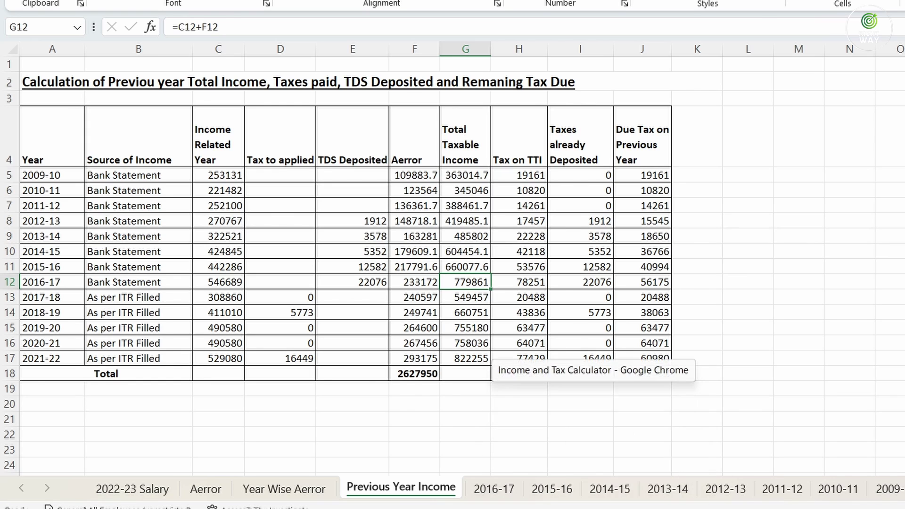
{"action": "scroll", "coordinate": [702, 212], "scroll_direction": "up", "scroll_amount": 7}
{"action": "scroll", "coordinate": [700, 211], "scroll_direction": "up", "scroll_amount": 8}
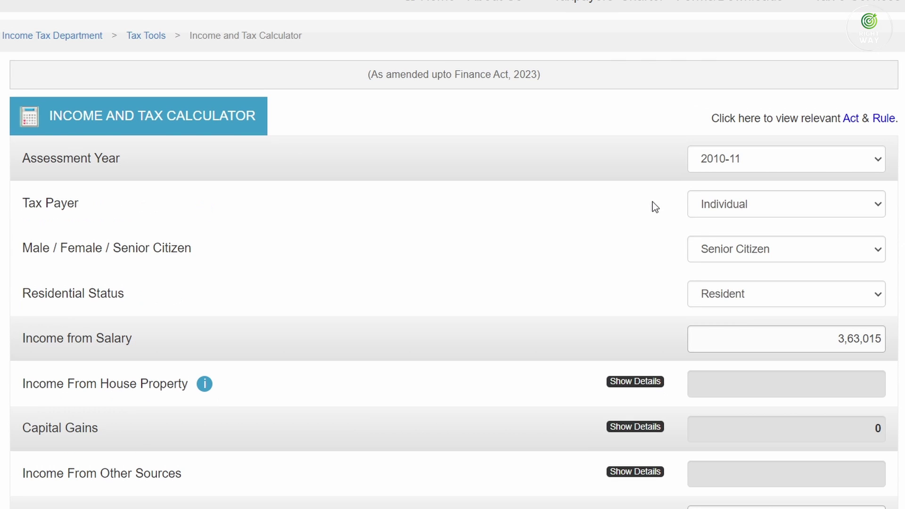
Change the assessment year to 2017-18, keeping Individual, Senior Citizen and Resident
{"action": "left_click", "coordinate": [717, 161]}
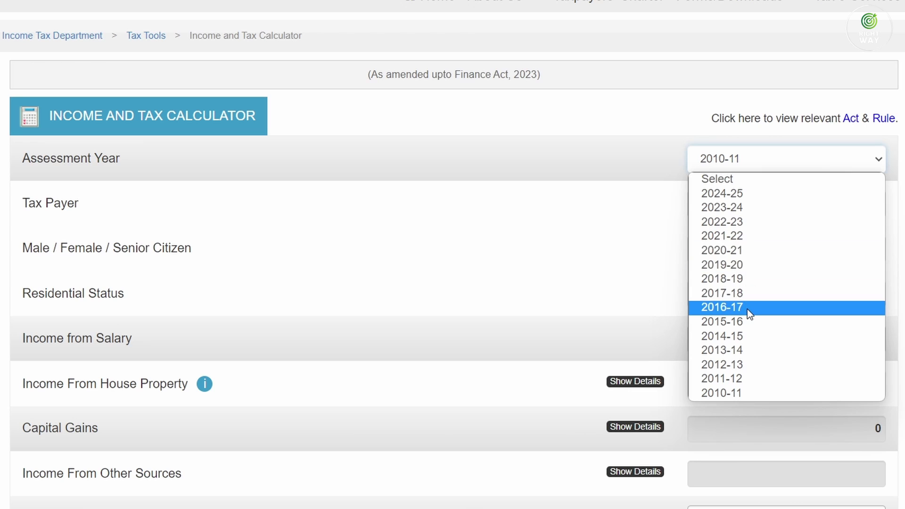
{"action": "left_click", "coordinate": [742, 293]}
{"action": "left_click", "coordinate": [742, 200]}
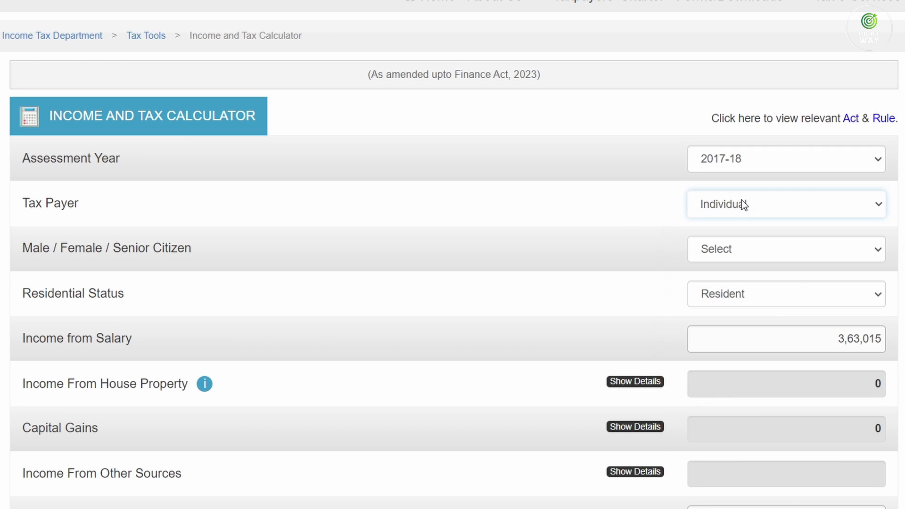
{"action": "left_click", "coordinate": [765, 253]}
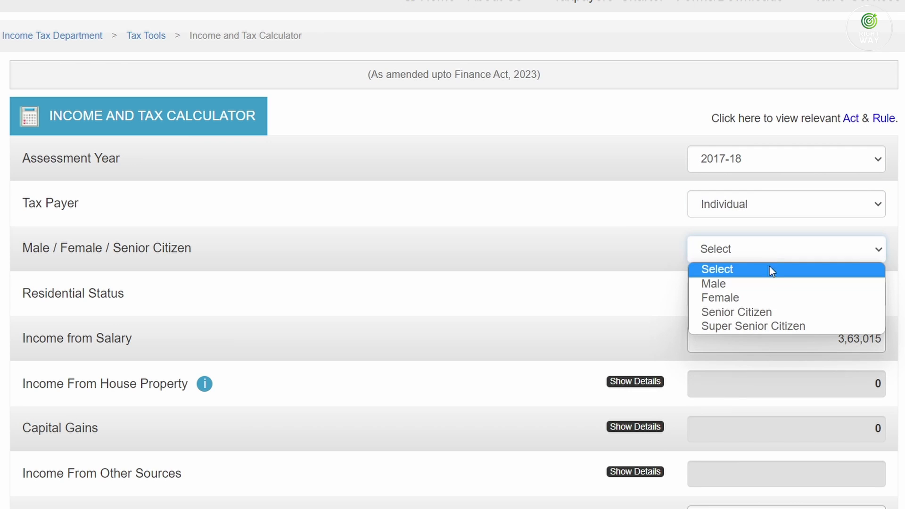
{"action": "left_click", "coordinate": [770, 310]}
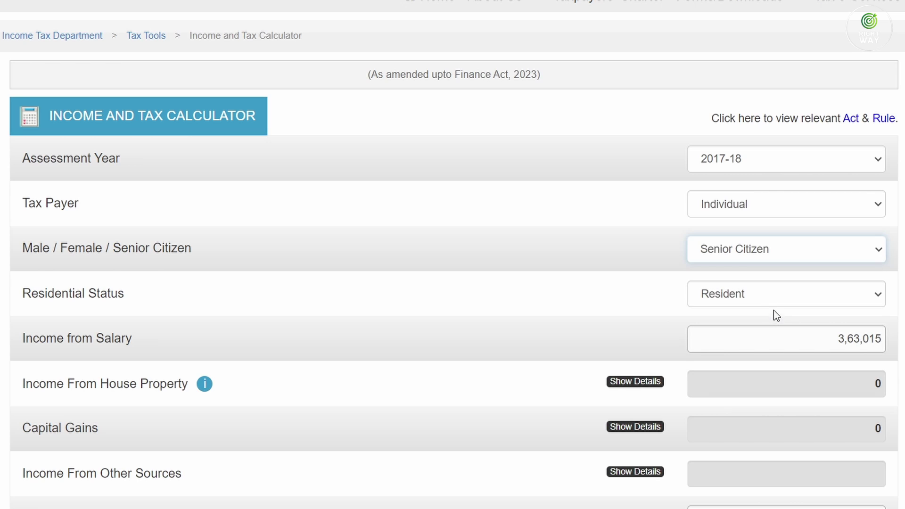
{"action": "left_click", "coordinate": [760, 294]}
{"action": "left_click", "coordinate": [760, 293]}
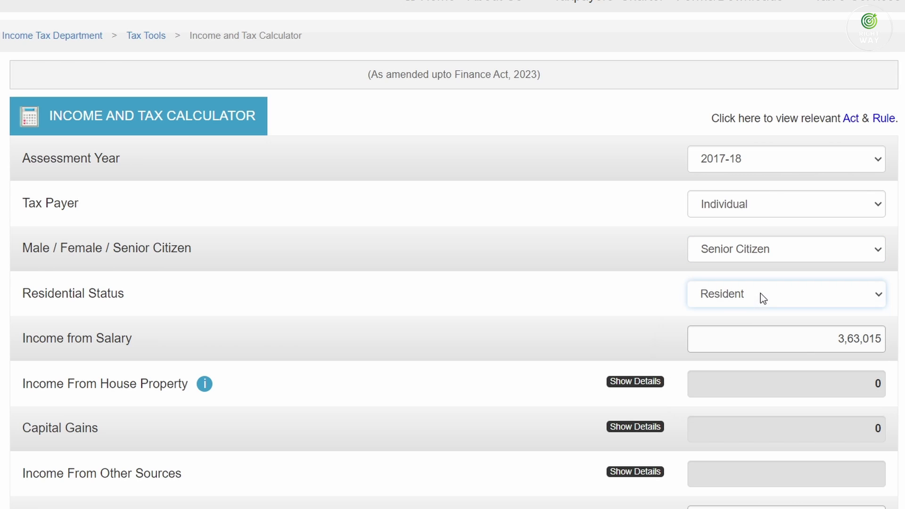
Replace the salary with 779861 and highlight the Total Tax Liability of 78,251
{"action": "left_click", "coordinate": [810, 344]}
{"action": "key", "text": "BackSpace"}
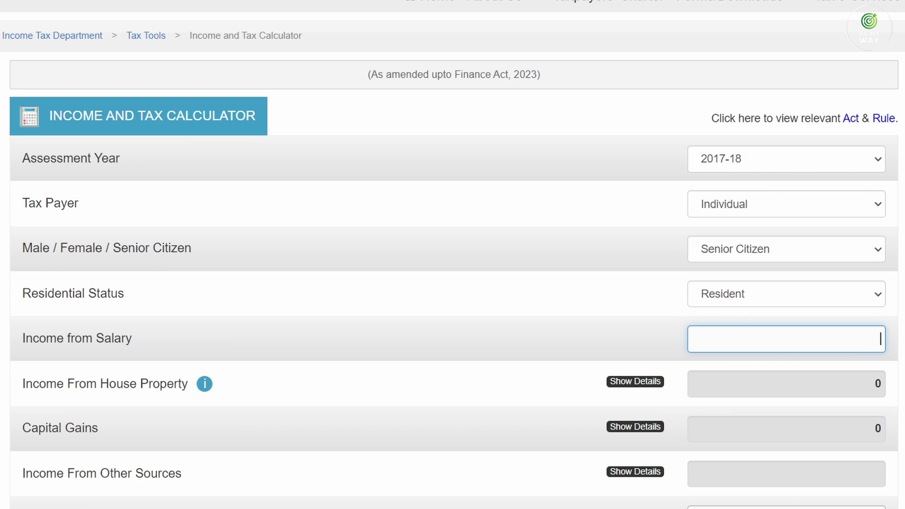
{"action": "key", "text": "alt+Tab"}
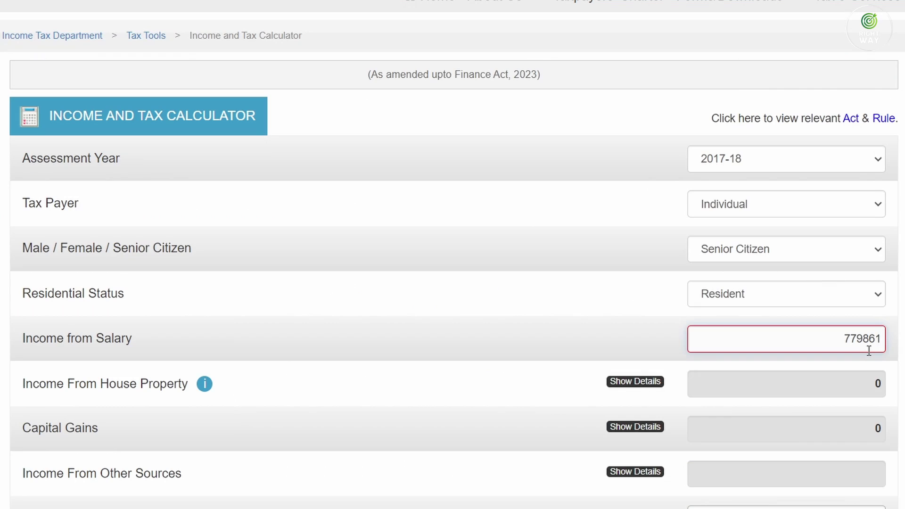
{"action": "key", "text": "Tab"}
{"action": "scroll", "coordinate": [868, 351], "scroll_direction": "down", "scroll_amount": 15}
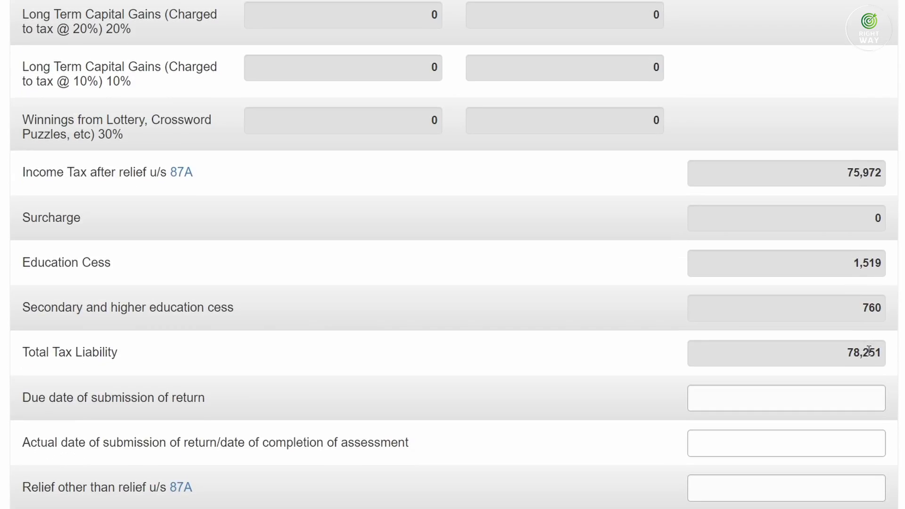
{"action": "scroll", "coordinate": [868, 351], "scroll_direction": "down", "scroll_amount": 5}
{"action": "left_click_drag", "start_coordinate": [844, 115], "coordinate": [886, 115]}
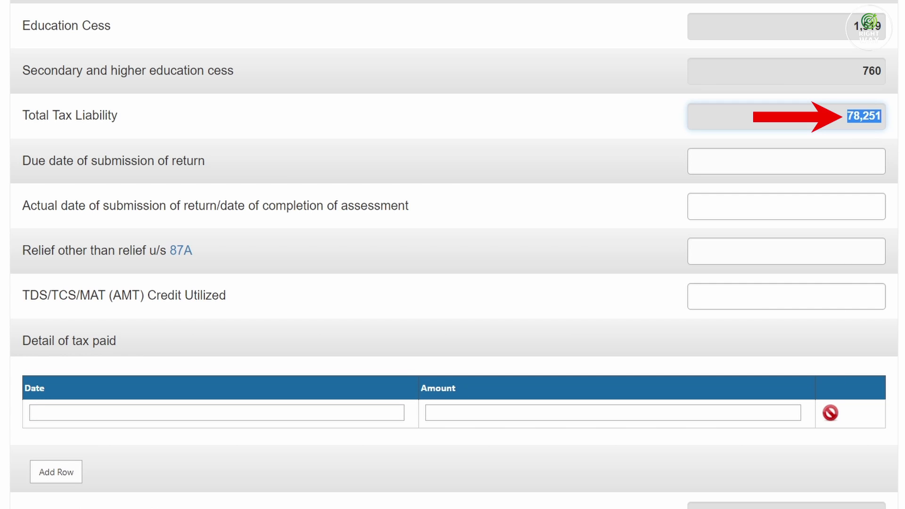
{"action": "left_click", "coordinate": [571, 498]}
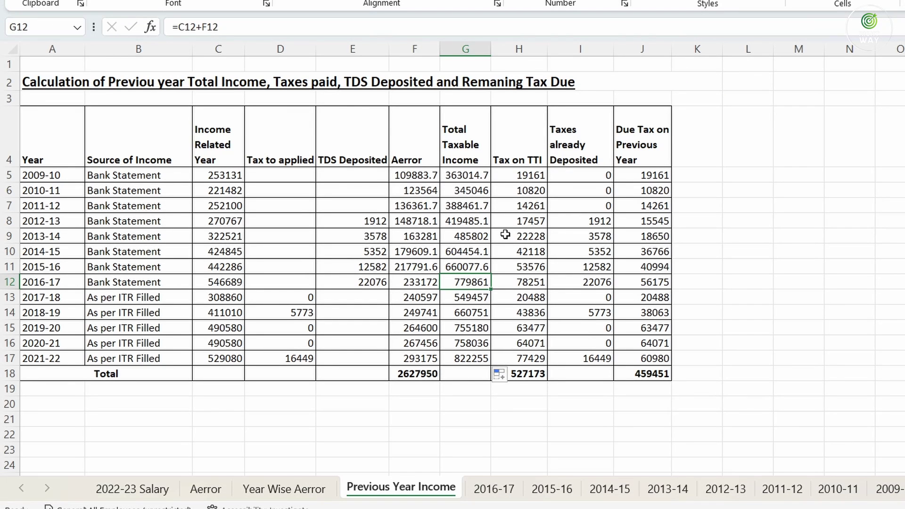
Compare with Excel's 2016-17 tax of 78251 and note 2021-22 income 822255
{"action": "left_click", "coordinate": [524, 283]}
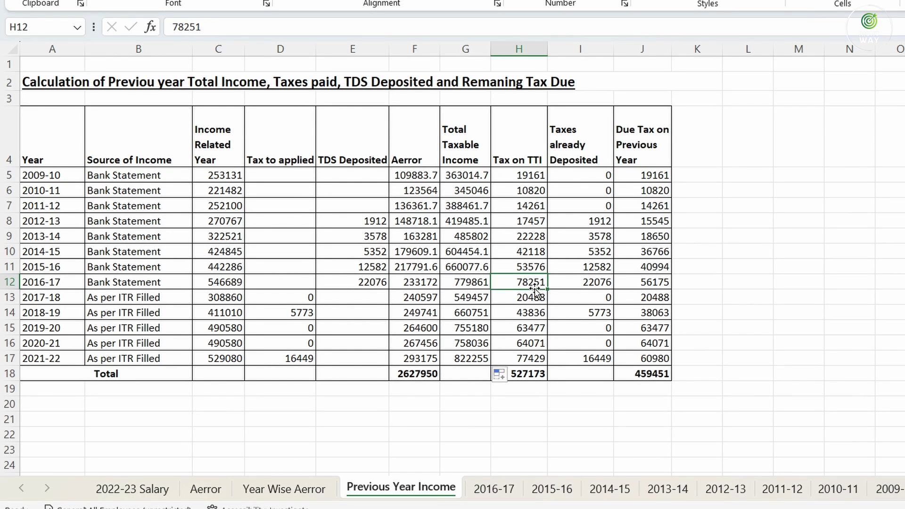
{"action": "left_click", "coordinate": [37, 361]}
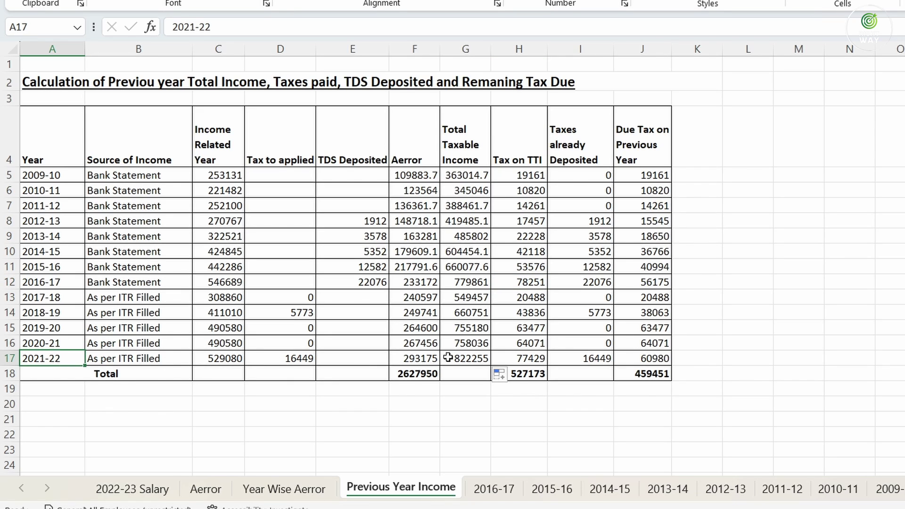
{"action": "left_click", "coordinate": [468, 361]}
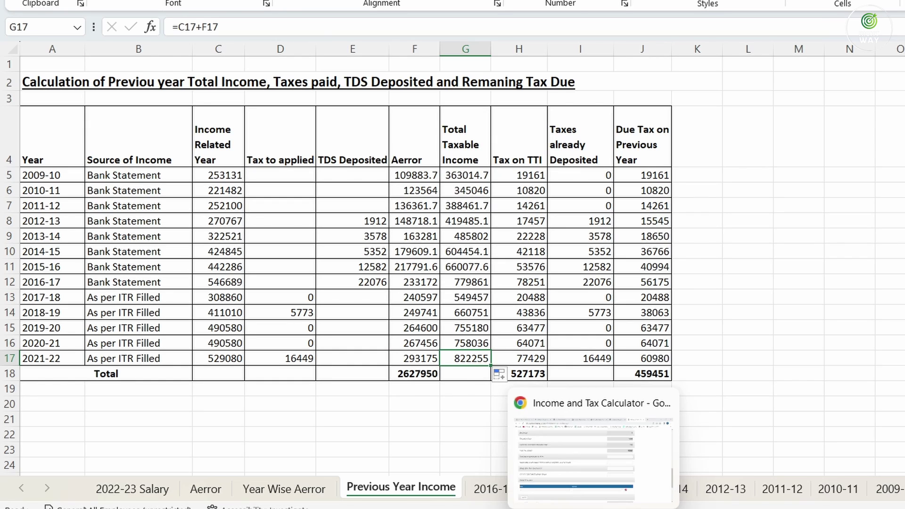
{"action": "left_click", "coordinate": [608, 474]}
{"action": "scroll", "coordinate": [774, 262], "scroll_direction": "up", "scroll_amount": 15}
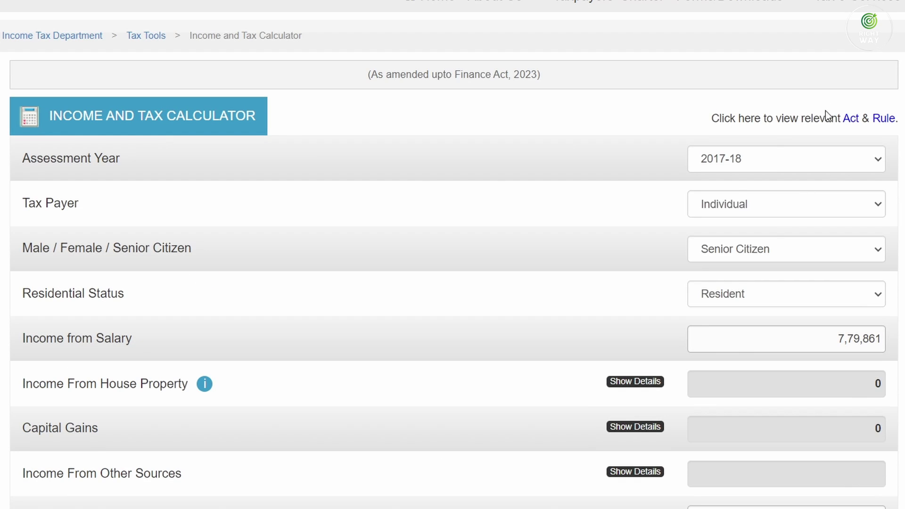
Set assessment year 2022-23, Individual, not opting for Section 115BAC, Senior Citizen, Resident
{"action": "left_click", "coordinate": [772, 161]}
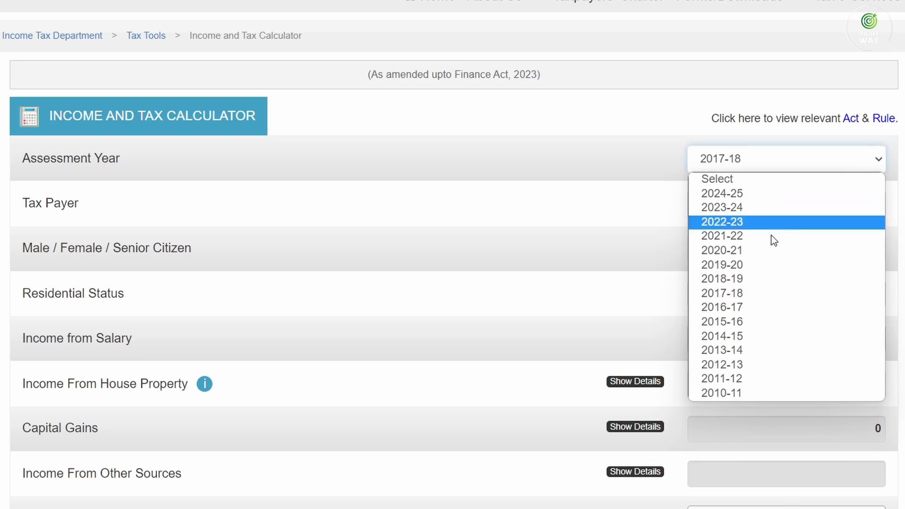
{"action": "left_click", "coordinate": [742, 222]}
{"action": "left_click", "coordinate": [739, 203]}
{"action": "left_click", "coordinate": [735, 237]}
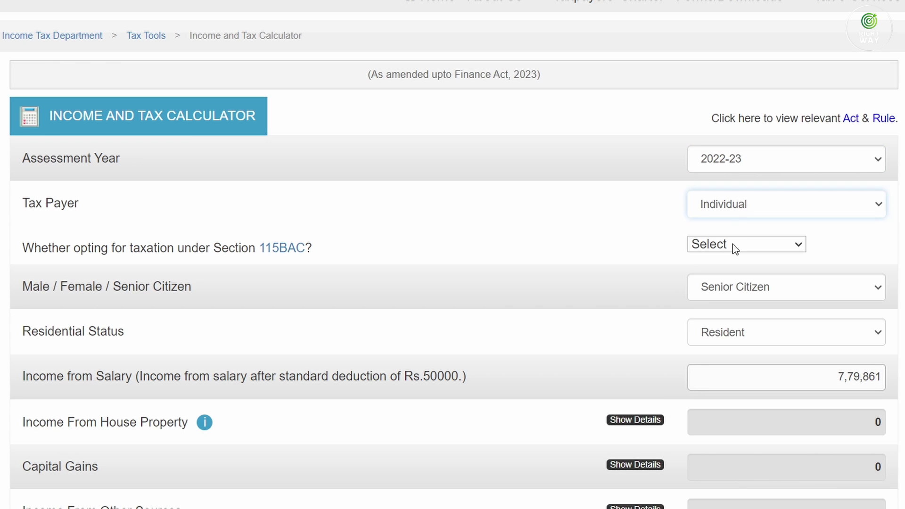
{"action": "left_click", "coordinate": [728, 244]}
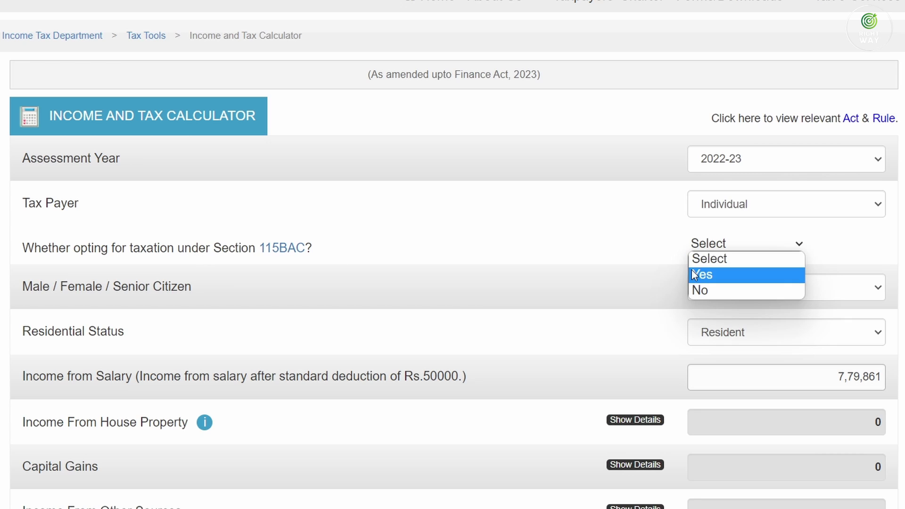
{"action": "left_click", "coordinate": [701, 286]}
{"action": "left_click", "coordinate": [743, 287]}
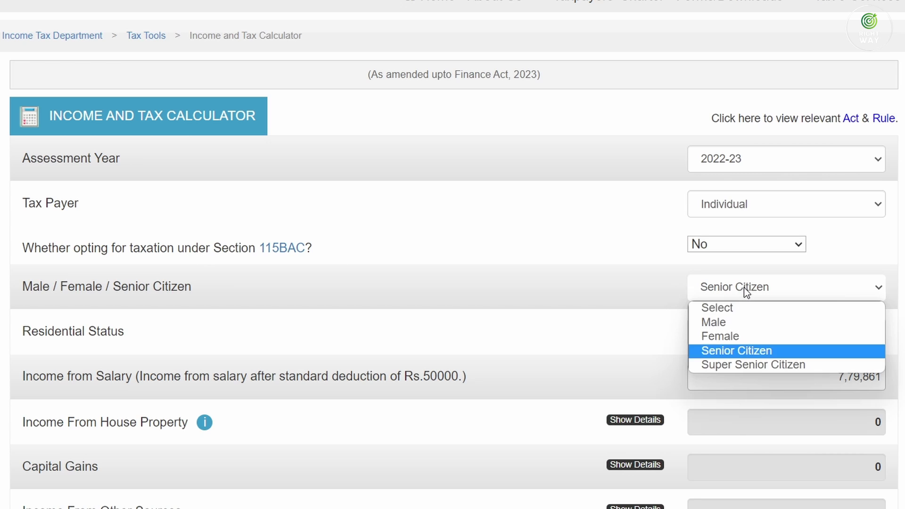
{"action": "left_click", "coordinate": [744, 287]}
{"action": "left_click", "coordinate": [743, 332]}
{"action": "left_click", "coordinate": [744, 332]}
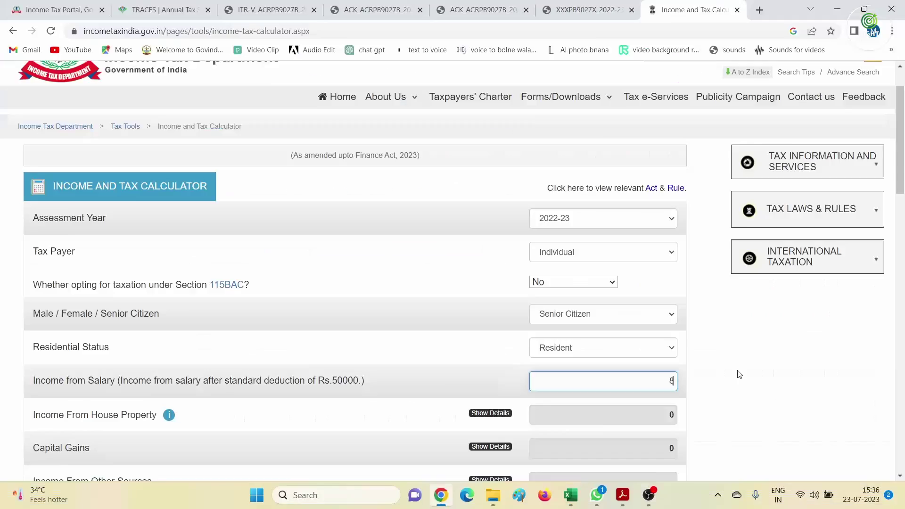
Enter salary 8,22,255 and highlight the Total Tax Liability of 77,429
{"action": "type", "text": "8,2"}
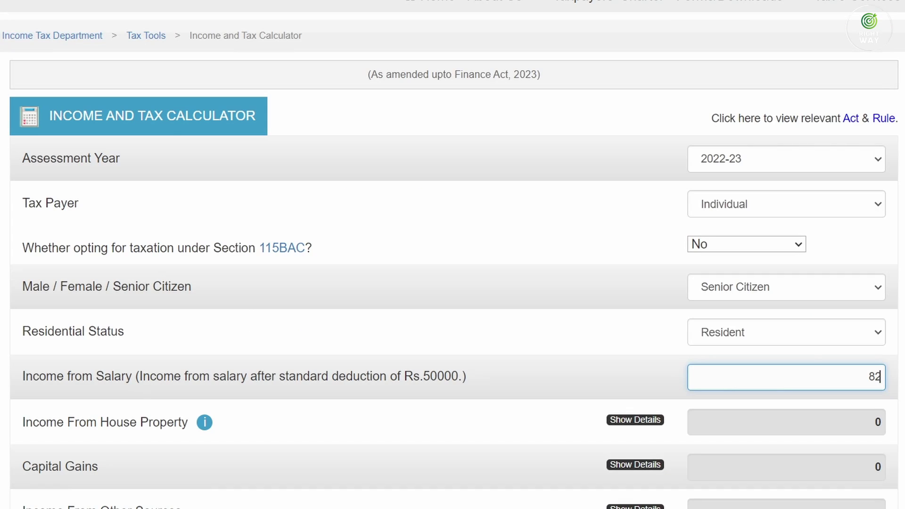
{"action": "type", "text": "2,255"}
{"action": "key", "text": "Tab"}
{"action": "scroll", "coordinate": [452, 254], "scroll_direction": "down", "scroll_amount": 10}
{"action": "scroll", "coordinate": [452, 255], "scroll_direction": "down", "scroll_amount": 9}
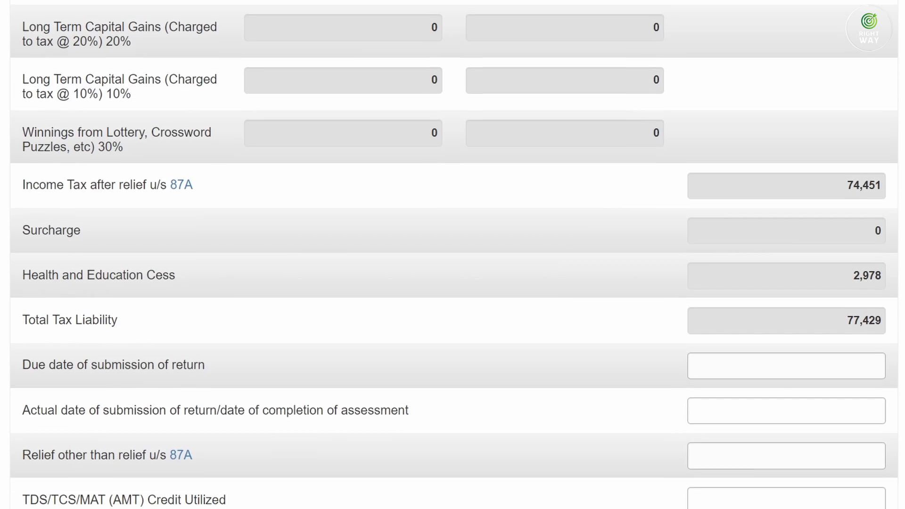
{"action": "scroll", "coordinate": [900, 320], "scroll_direction": "down", "scroll_amount": 5}
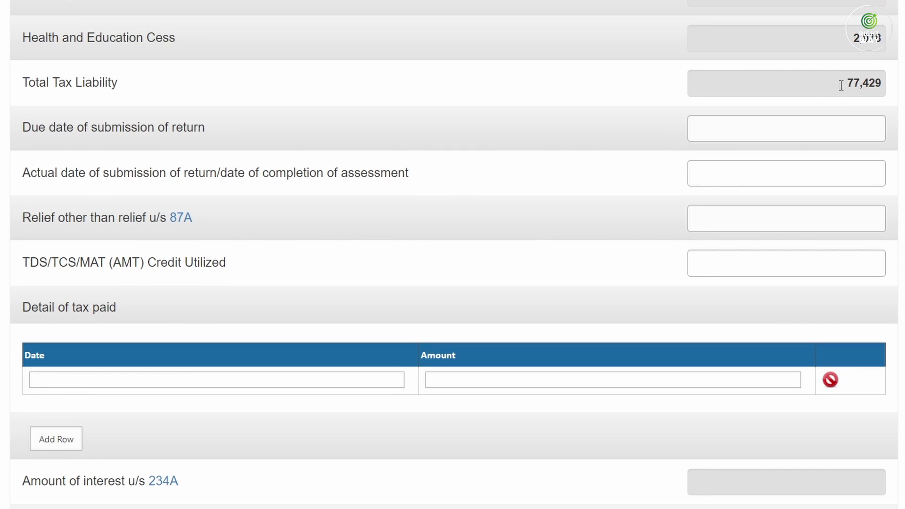
{"action": "left_click_drag", "start_coordinate": [845, 80], "coordinate": [887, 87]}
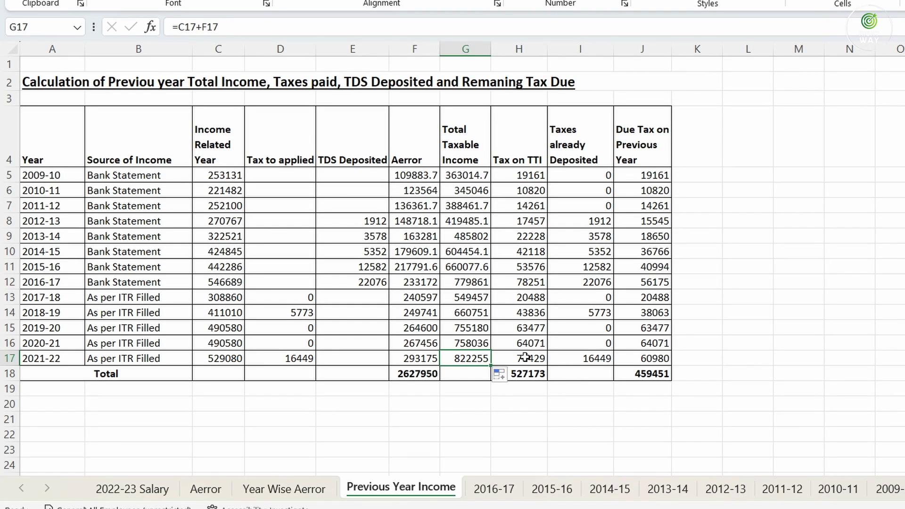
{"action": "left_click", "coordinate": [524, 357]}
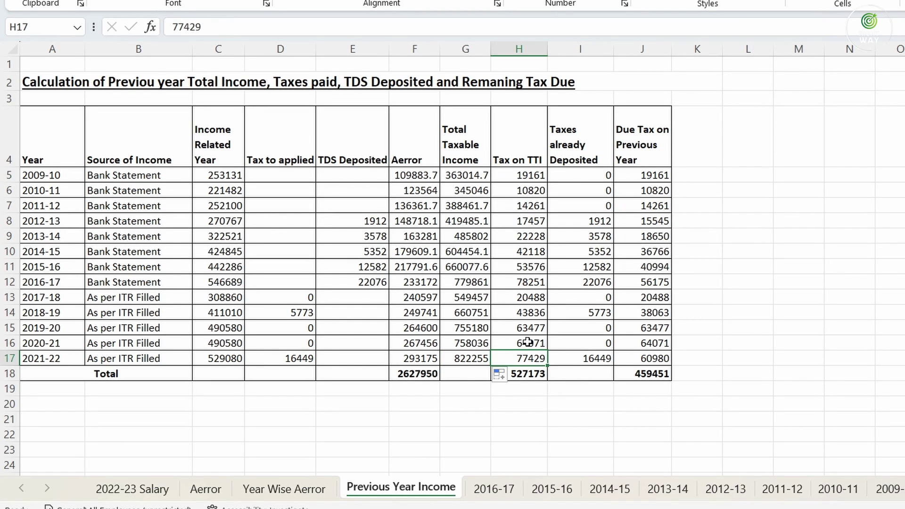
{"action": "left_click_drag", "start_coordinate": [527, 175], "coordinate": [521, 359]}
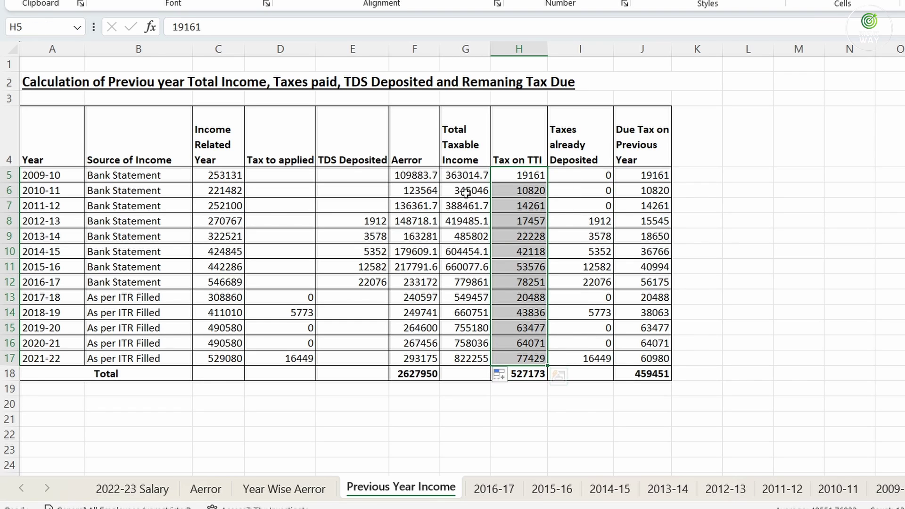
{"action": "left_click_drag", "start_coordinate": [465, 175], "coordinate": [466, 360]}
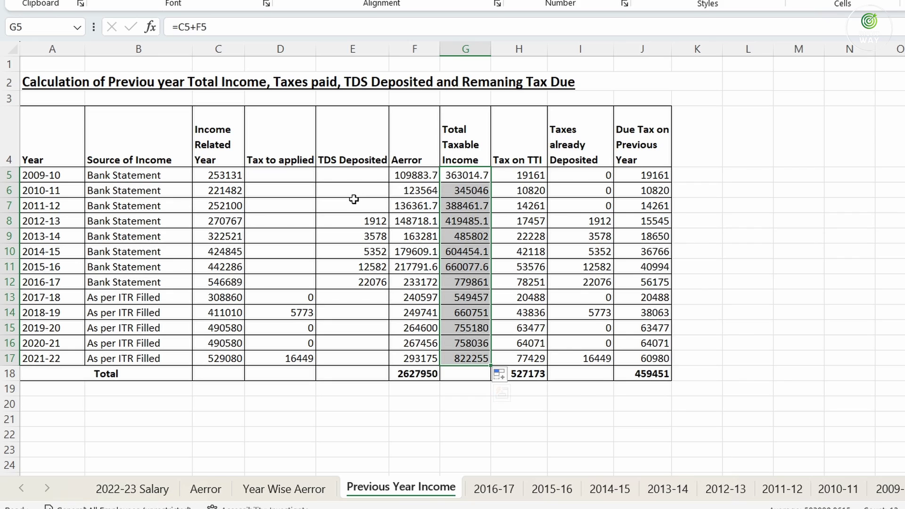
{"action": "left_click", "coordinate": [282, 315]}
{"action": "left_click", "coordinate": [225, 315]}
{"action": "left_click", "coordinate": [294, 312]}
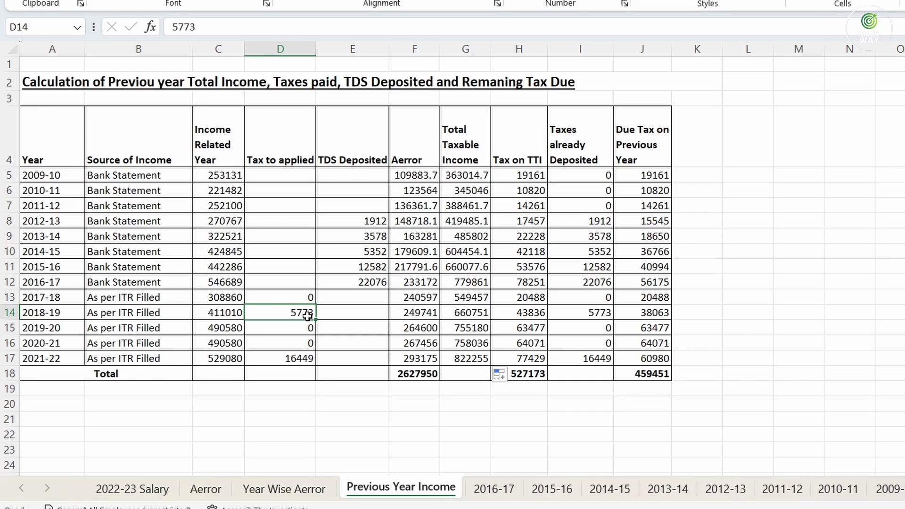
Enter 0 as TDS Deposited for 2017-18 through 2021-22, then select the 2012-13 to 2016-17 TDS values
{"action": "left_click", "coordinate": [343, 316]}
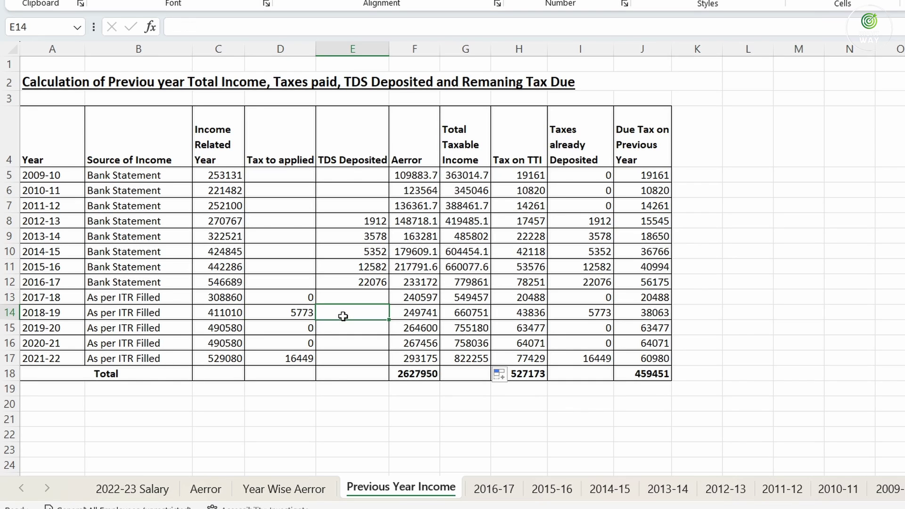
{"action": "key", "text": "Up"}
{"action": "type", "text": "0"}
{"action": "key", "text": "Return"}
{"action": "type", "text": "0"}
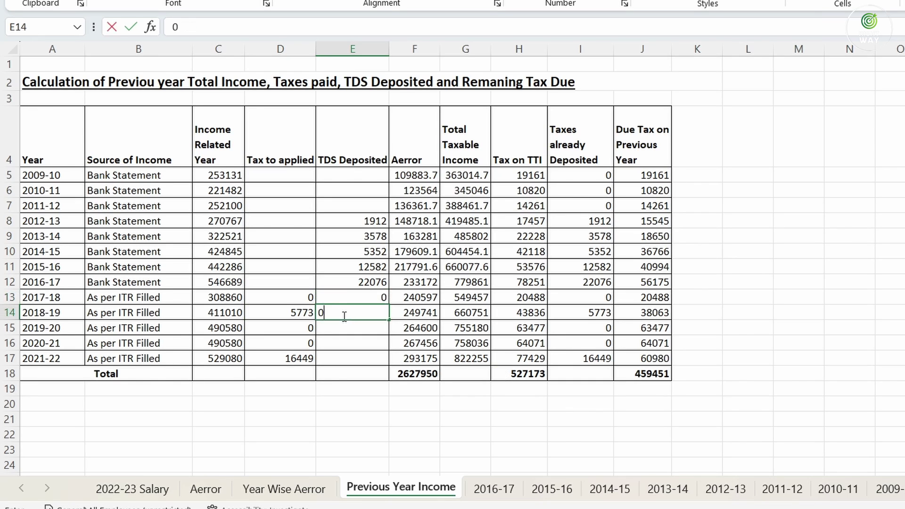
{"action": "key", "text": "Return"}
{"action": "type", "text": "0"}
{"action": "key", "text": "Return"}
{"action": "type", "text": "0 0"}
{"action": "key", "text": "Return"}
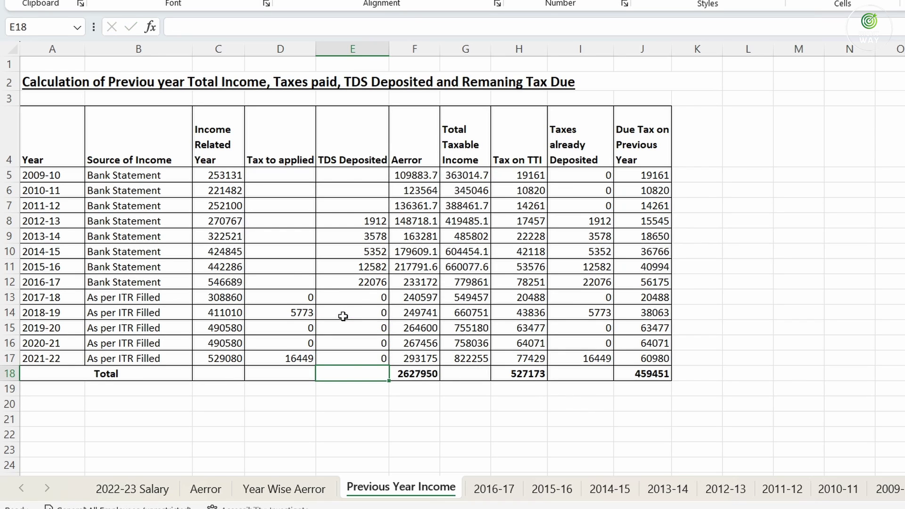
{"action": "left_click", "coordinate": [354, 282]}
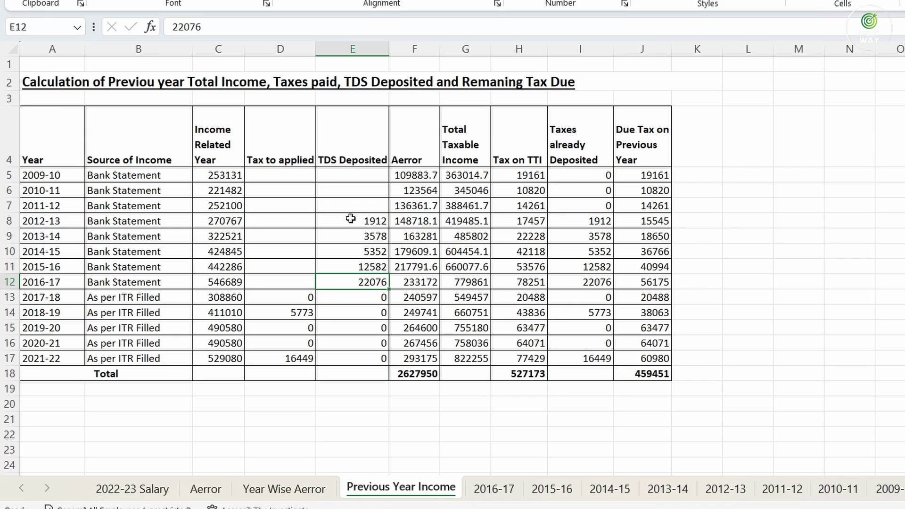
{"action": "left_click_drag", "start_coordinate": [354, 220], "coordinate": [348, 283]}
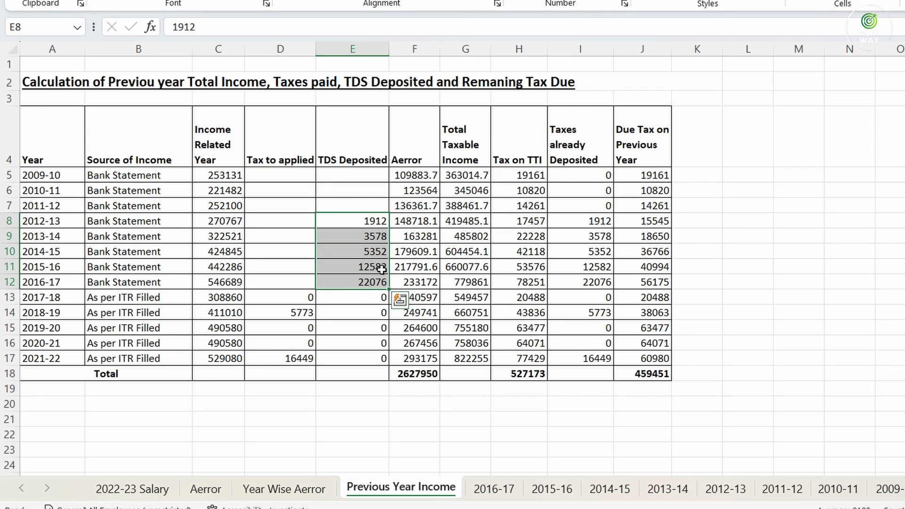
{"action": "left_click_drag", "start_coordinate": [582, 174], "coordinate": [585, 282]}
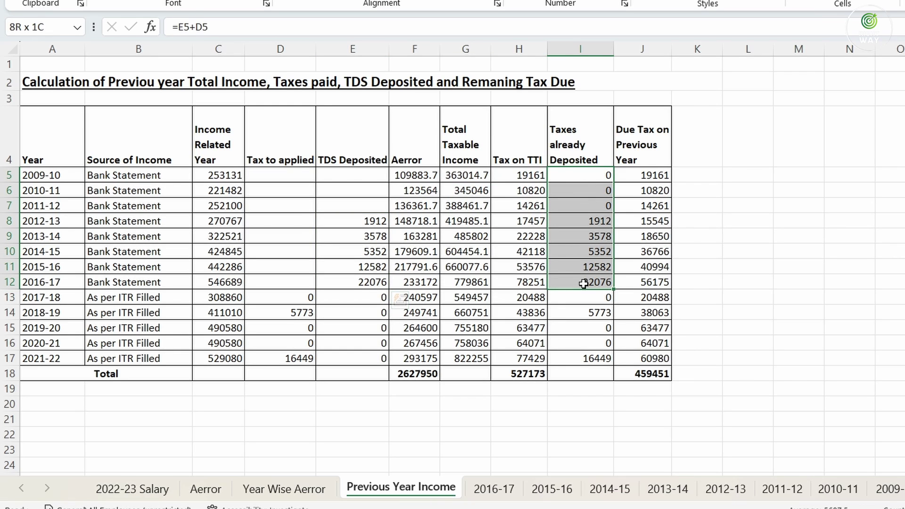
{"action": "left_click", "coordinate": [272, 300]}
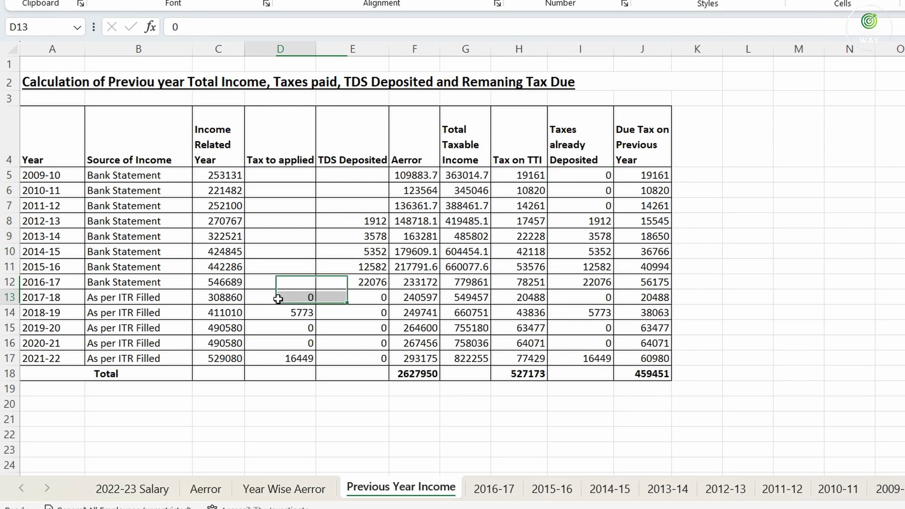
{"action": "left_click", "coordinate": [593, 295]}
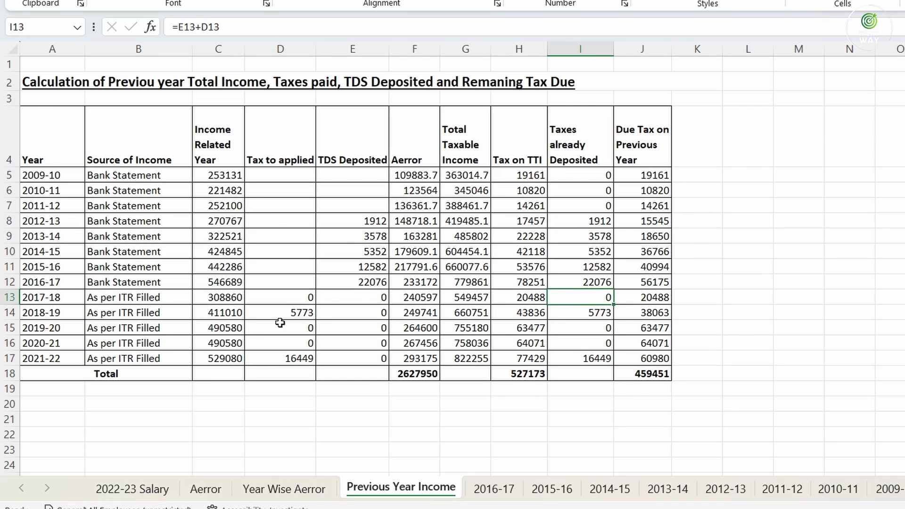
{"action": "left_click_drag", "start_coordinate": [213, 313], "coordinate": [282, 315]}
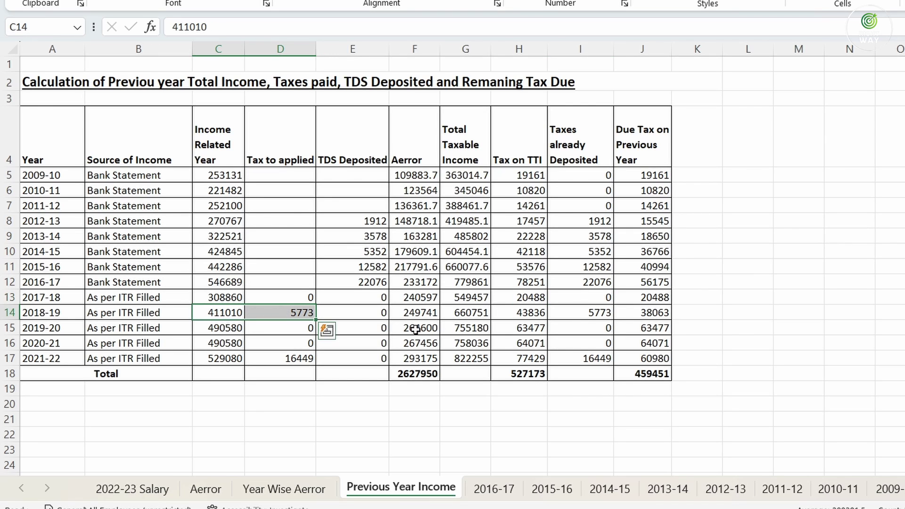
{"action": "left_click", "coordinate": [591, 314]}
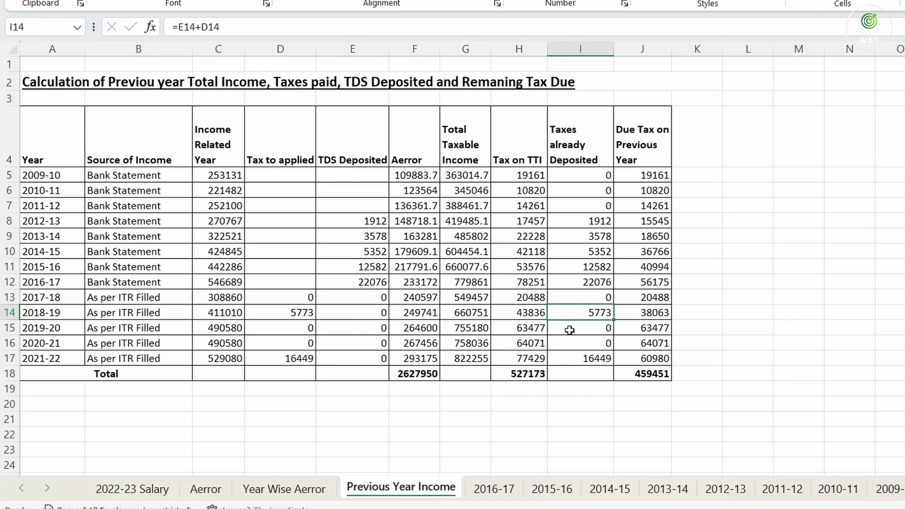
{"action": "left_click", "coordinate": [308, 330]}
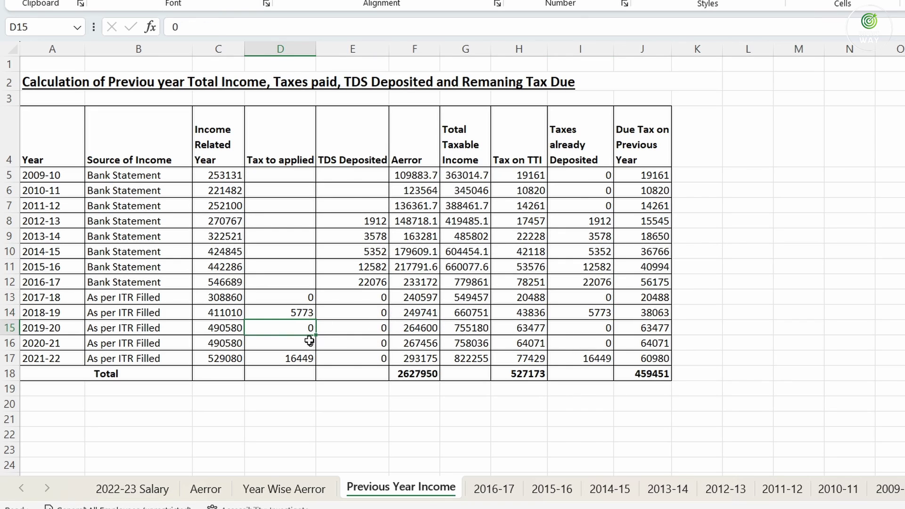
{"action": "left_click", "coordinate": [309, 343]}
{"action": "left_click", "coordinate": [607, 331]}
{"action": "left_click", "coordinate": [601, 354]}
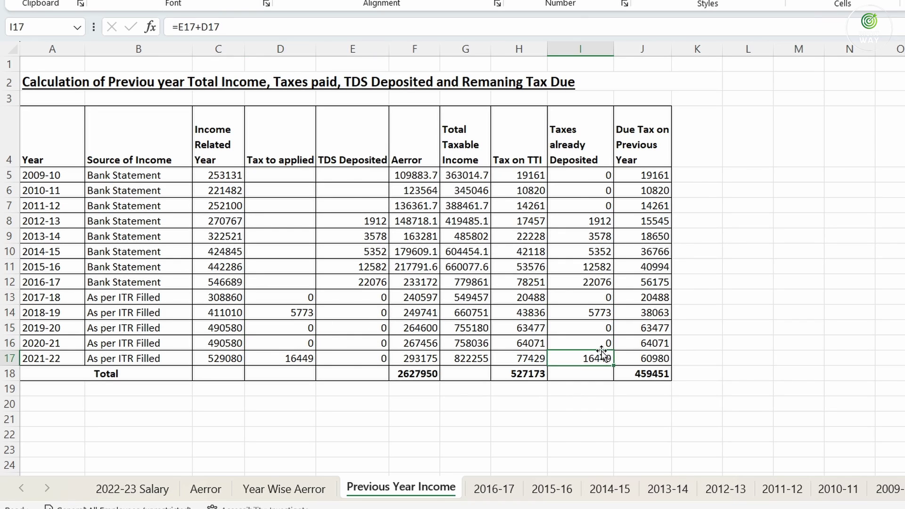
{"action": "left_click", "coordinate": [283, 359]}
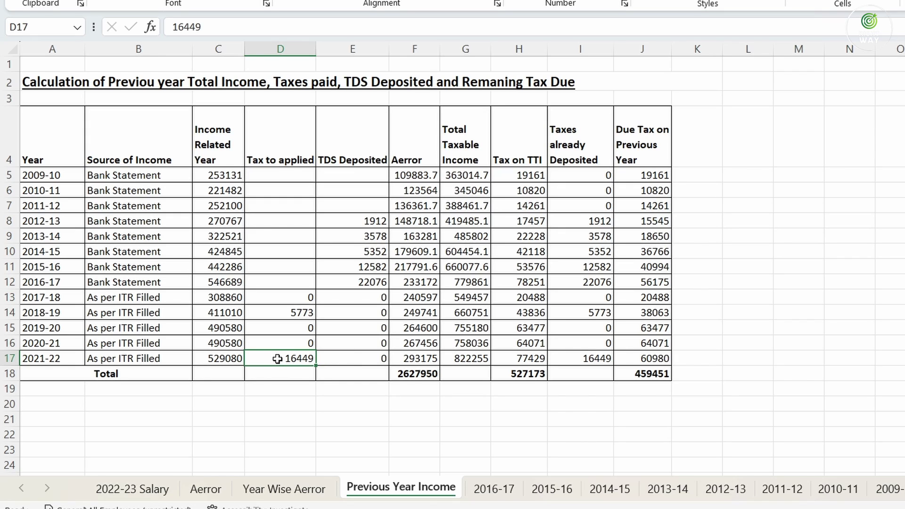
{"action": "left_click", "coordinate": [580, 361]}
{"action": "left_click_drag", "start_coordinate": [587, 175], "coordinate": [599, 360]}
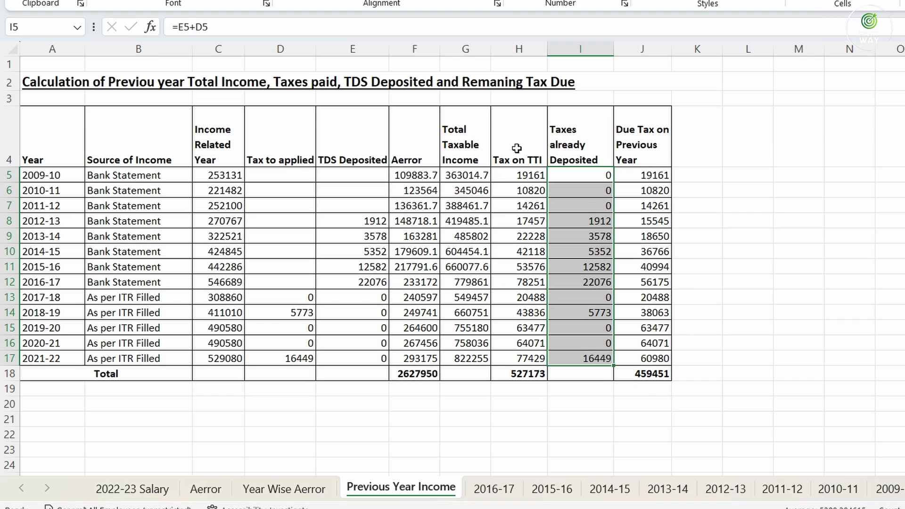
Review the Tax on TTI and Taxes Deposited columns, then clear the Due Tax values in J5:J17
{"action": "left_click_drag", "start_coordinate": [516, 170], "coordinate": [537, 359]}
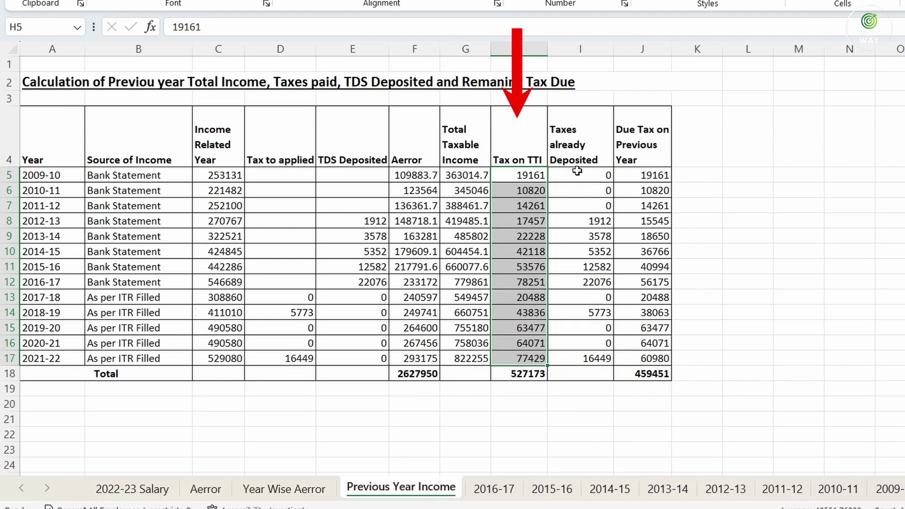
{"action": "left_click_drag", "start_coordinate": [578, 175], "coordinate": [596, 360]}
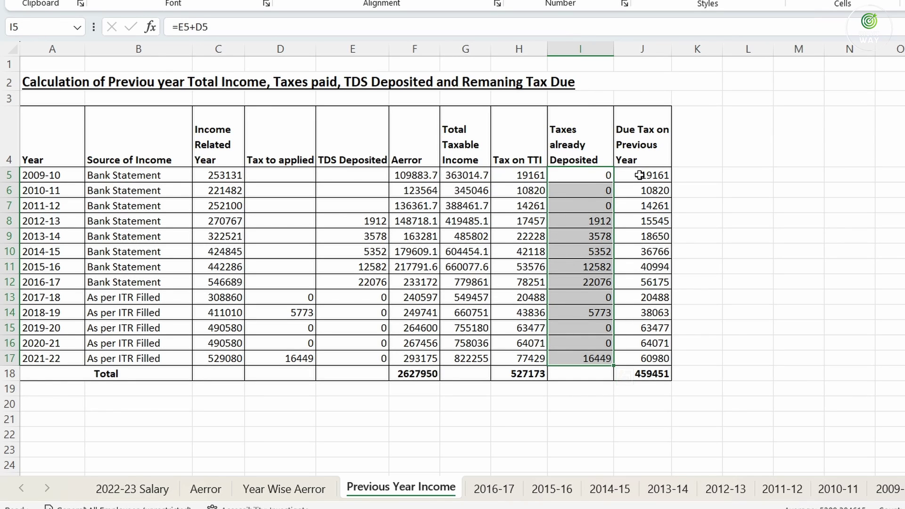
{"action": "left_click_drag", "start_coordinate": [639, 175], "coordinate": [639, 357]}
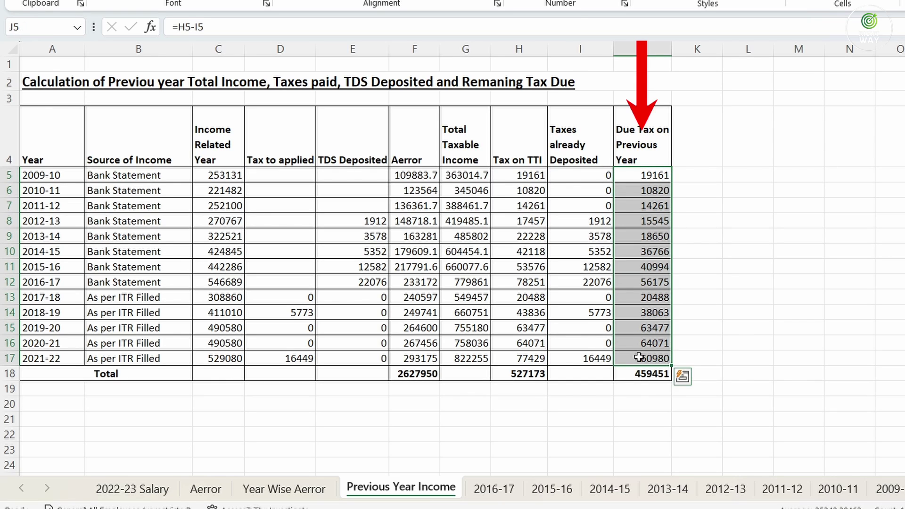
{"action": "key", "text": "Delete"}
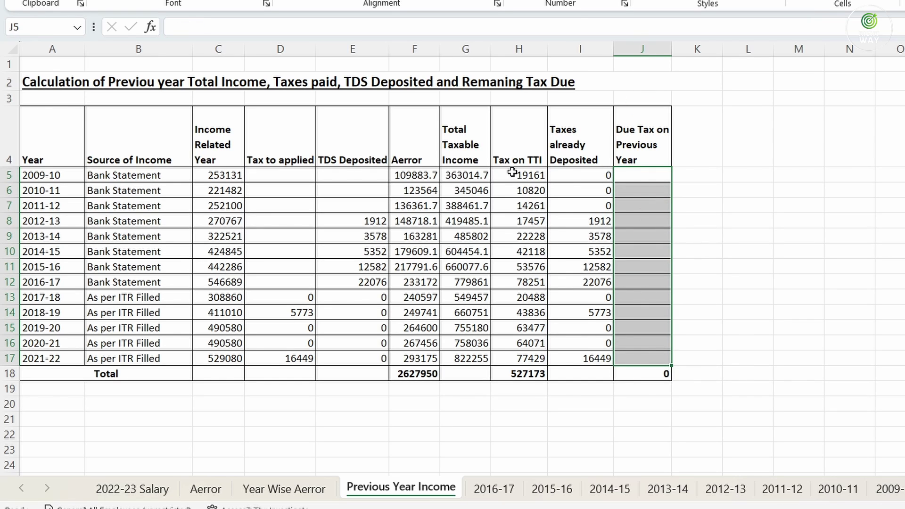
Enter =H5-I5 in J5 and fill it down to J17 for 2009-10 through 2021-22
{"action": "left_click", "coordinate": [512, 173]}
{"action": "left_click", "coordinate": [628, 174]}
{"action": "type", "text": "="}
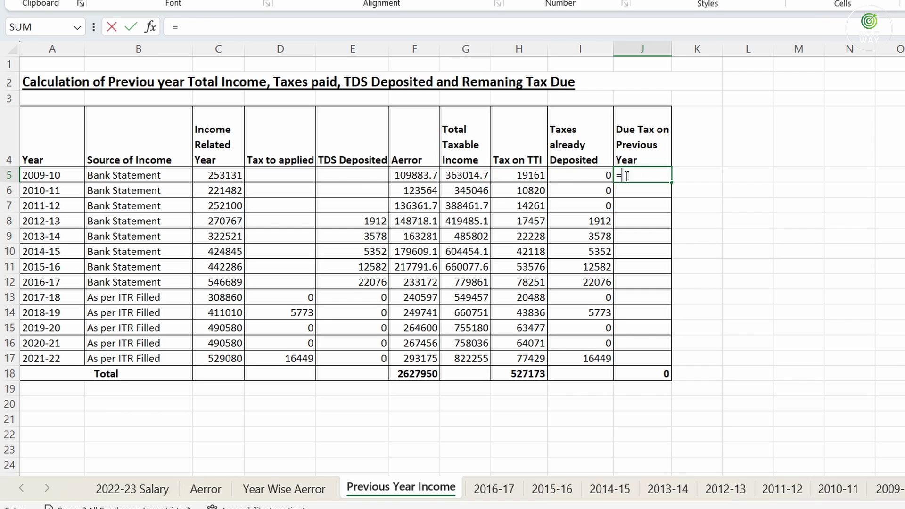
{"action": "left_click", "coordinate": [523, 174]}
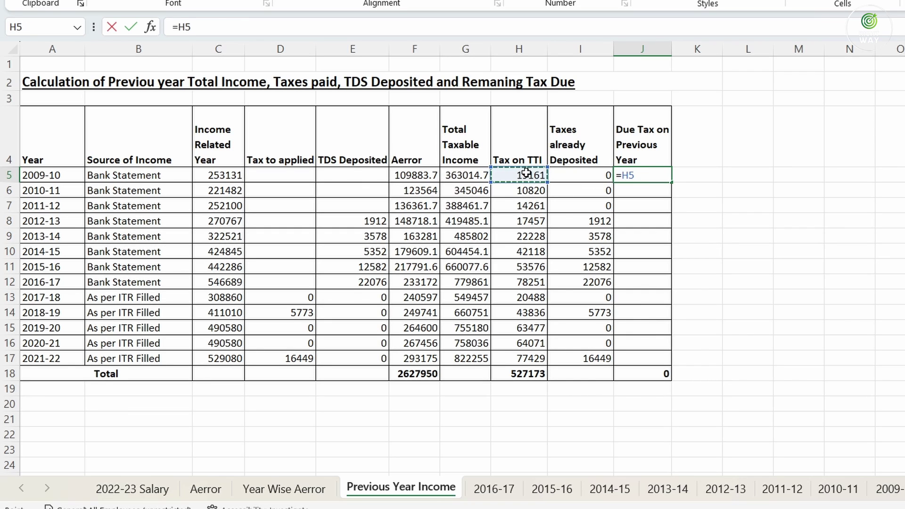
{"action": "type", "text": "-"}
{"action": "left_click", "coordinate": [576, 175]}
{"action": "key", "text": "Return"}
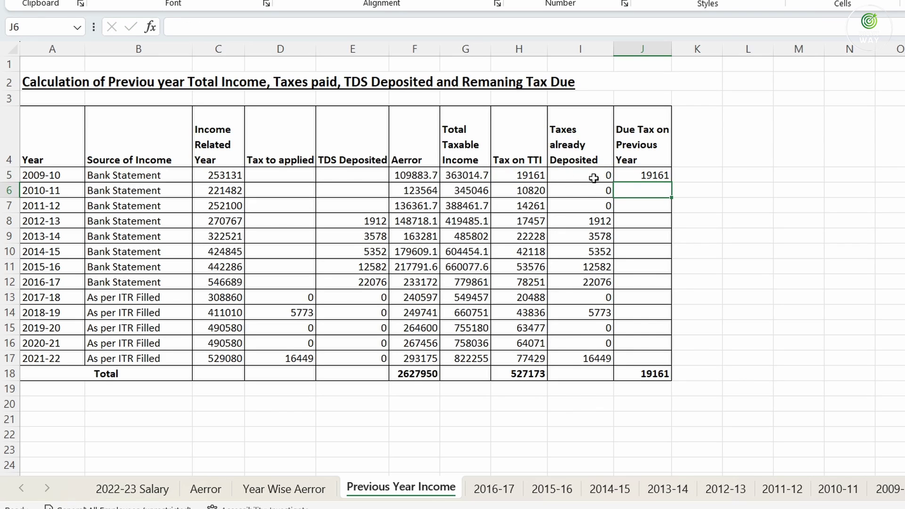
{"action": "left_click", "coordinate": [644, 173]}
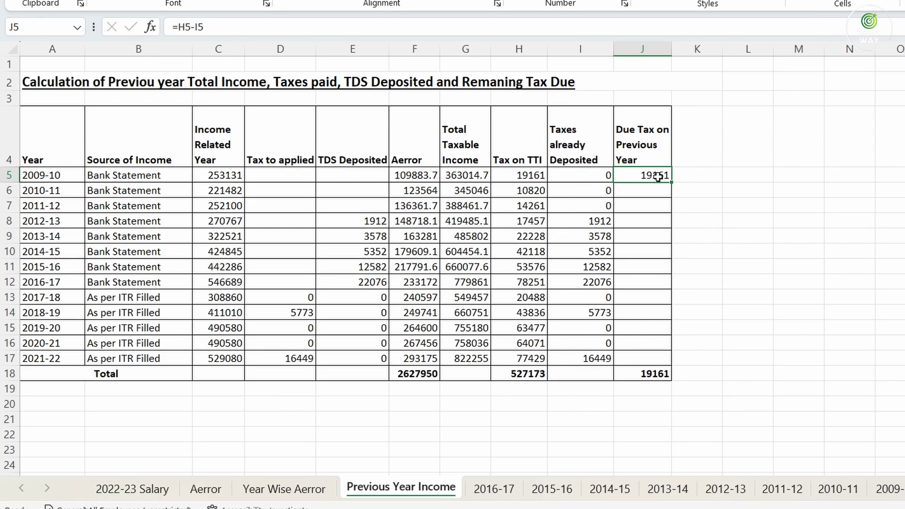
{"action": "left_click_drag", "start_coordinate": [673, 183], "coordinate": [683, 372]}
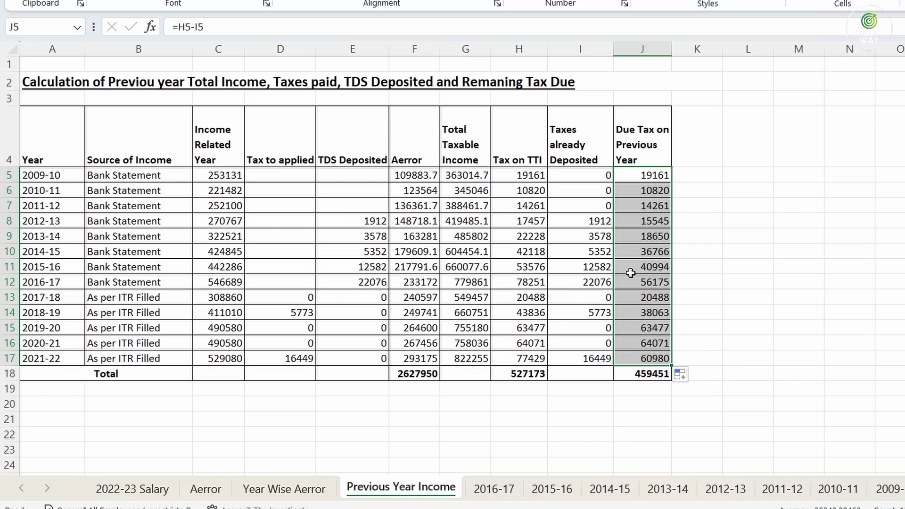
{"action": "left_click", "coordinate": [587, 283]}
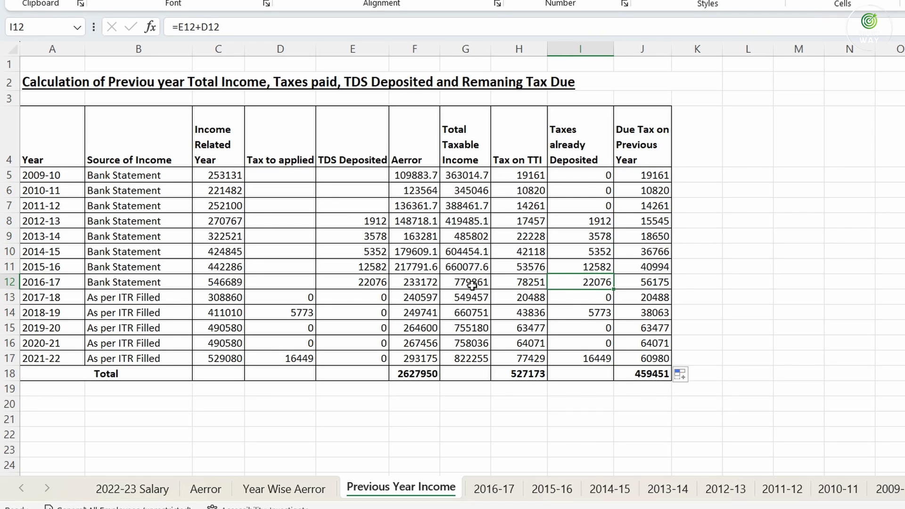
{"action": "left_click", "coordinate": [526, 283]}
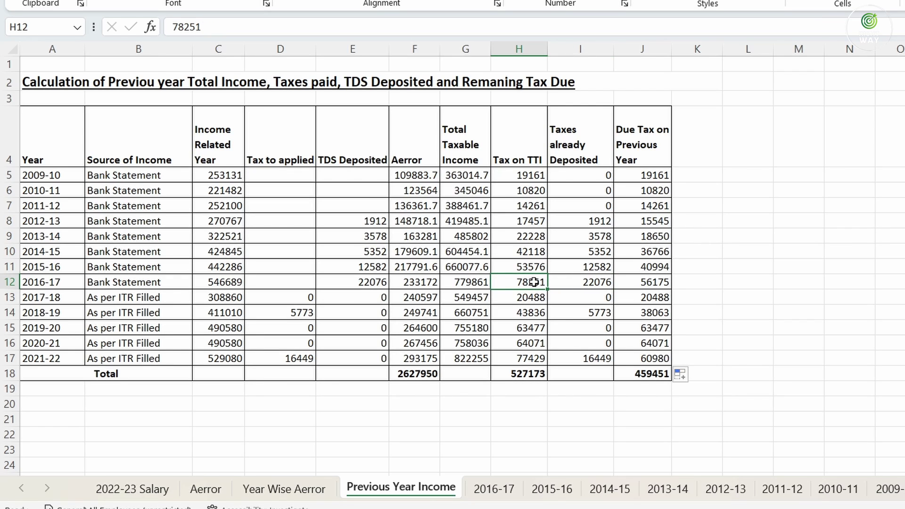
{"action": "left_click", "coordinate": [597, 284]}
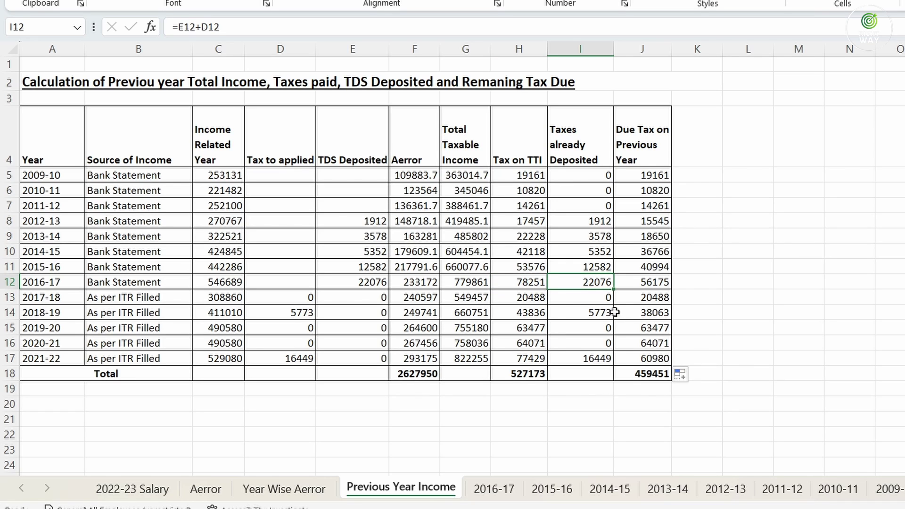
{"action": "left_click", "coordinate": [526, 285]}
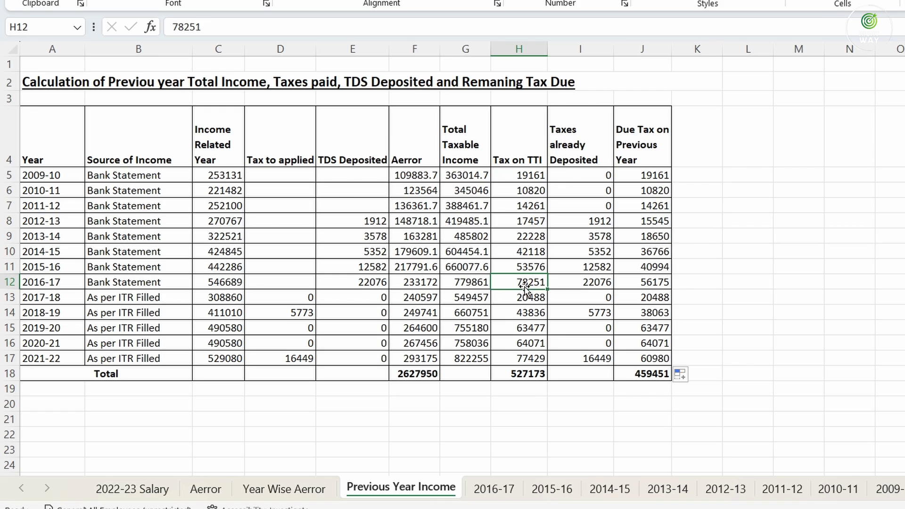
{"action": "left_click", "coordinate": [592, 283]}
{"action": "left_click", "coordinate": [652, 283]}
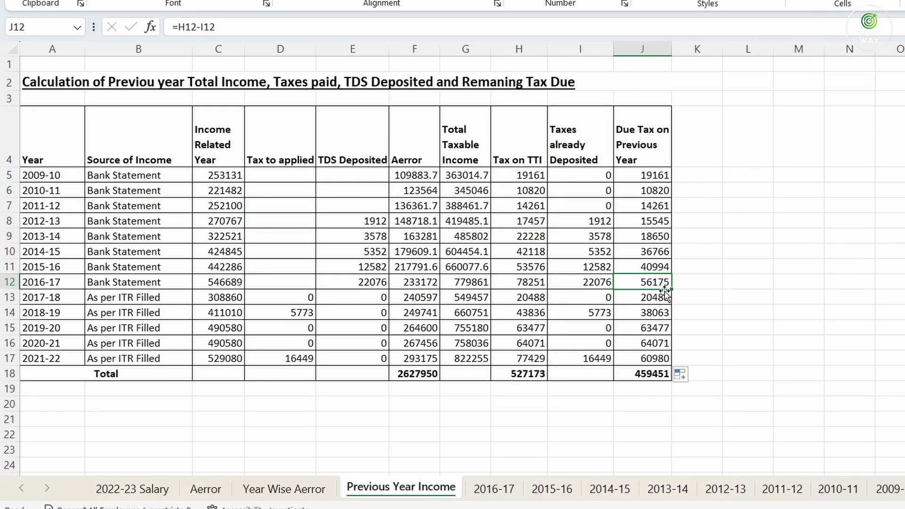
{"action": "left_click", "coordinate": [525, 314]}
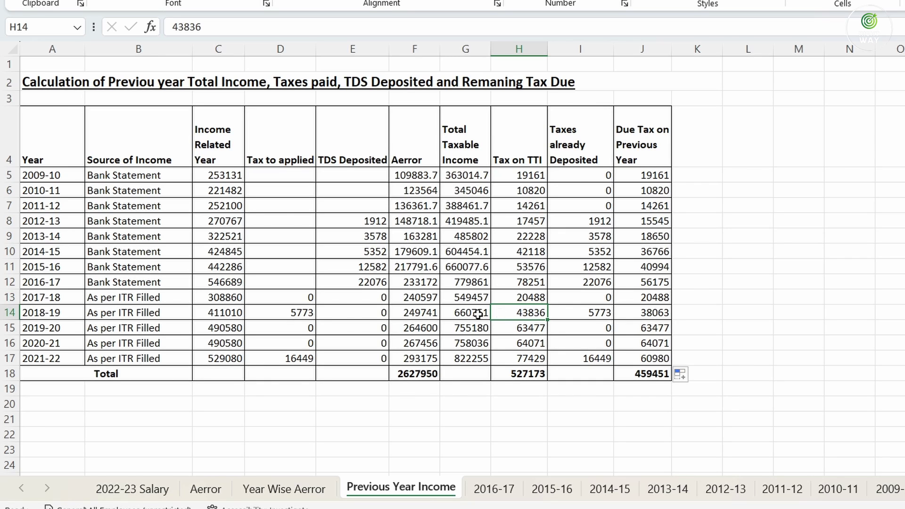
{"action": "left_click", "coordinate": [293, 318]}
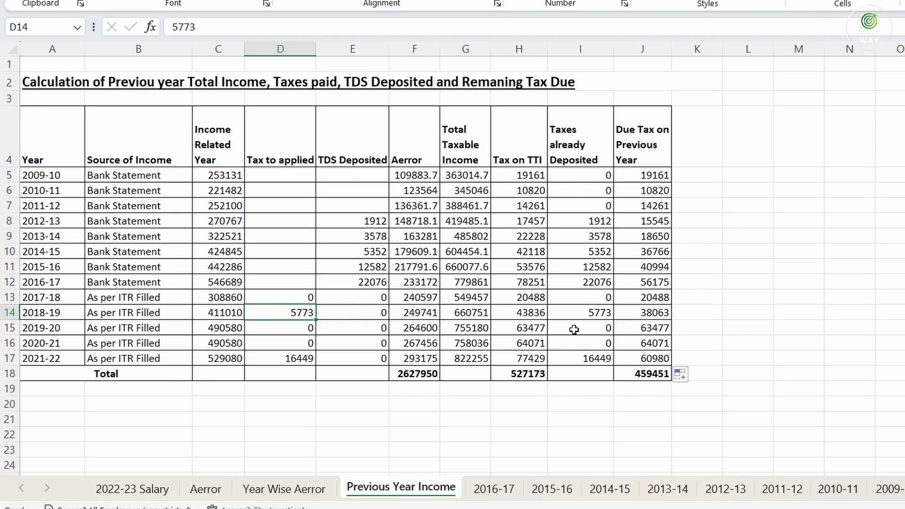
{"action": "left_click", "coordinate": [586, 312]}
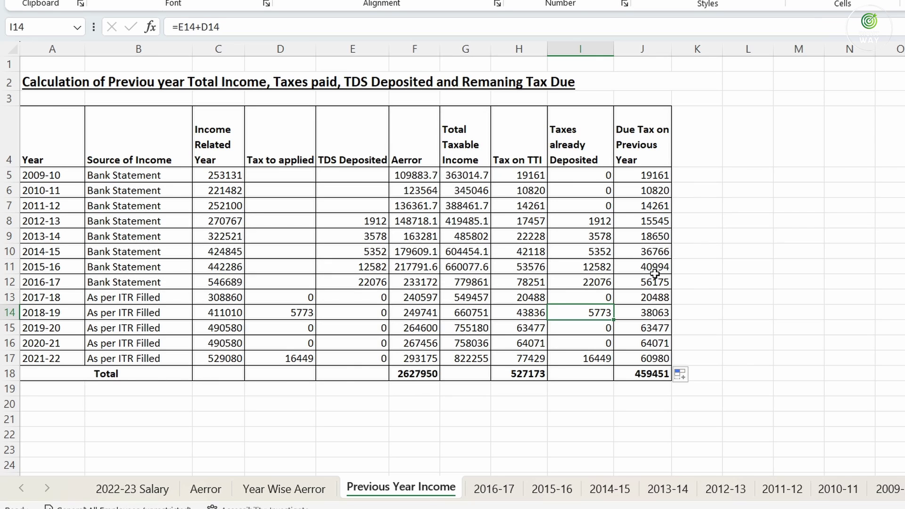
{"action": "left_click_drag", "start_coordinate": [656, 176], "coordinate": [658, 358]}
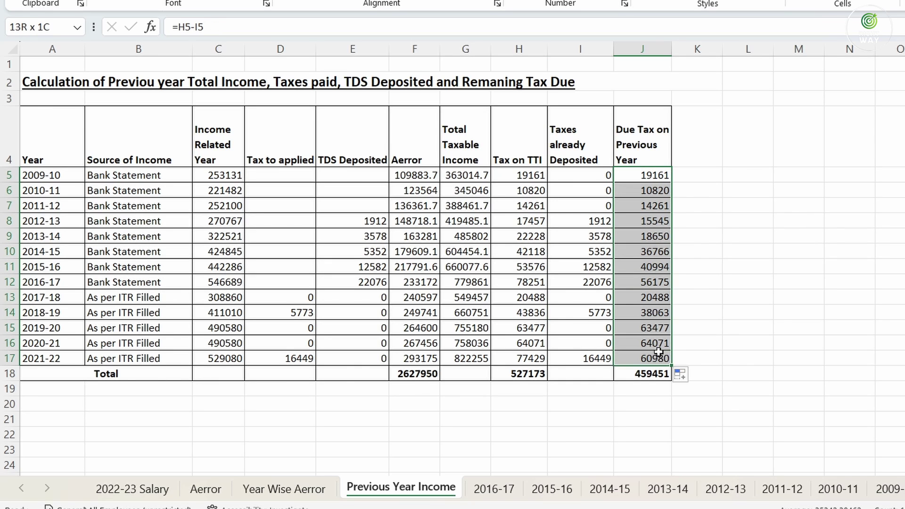
{"action": "left_click", "coordinate": [59, 134]}
{"action": "left_click_drag", "start_coordinate": [59, 134], "coordinate": [643, 372]}
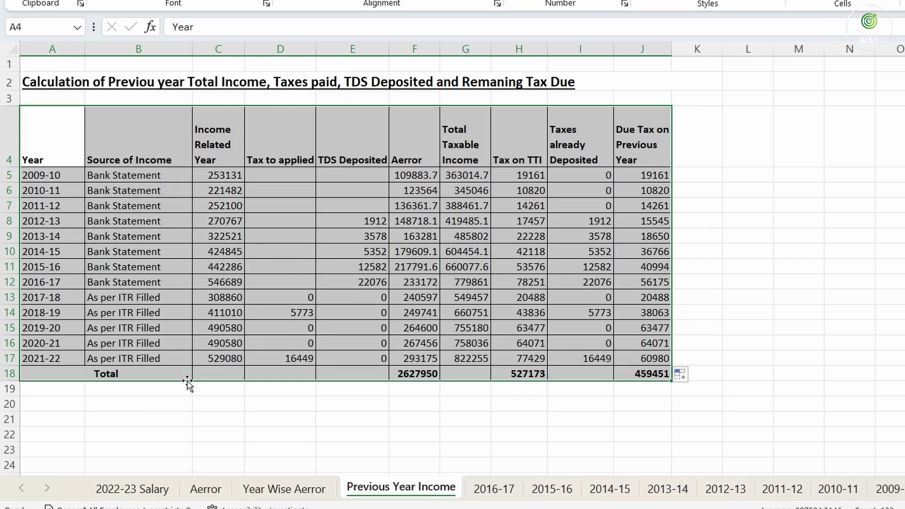
On the 2022-23 Salary sheet, review monthly salary plus arrears, bank interest and the 80C row
{"action": "left_click", "coordinate": [126, 489]}
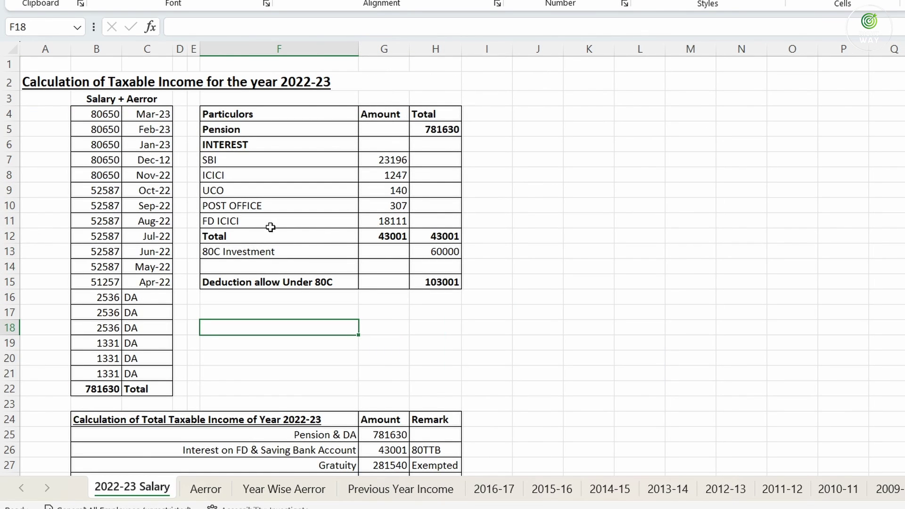
{"action": "left_click_drag", "start_coordinate": [99, 113], "coordinate": [146, 373]}
{"action": "left_click", "coordinate": [81, 389]}
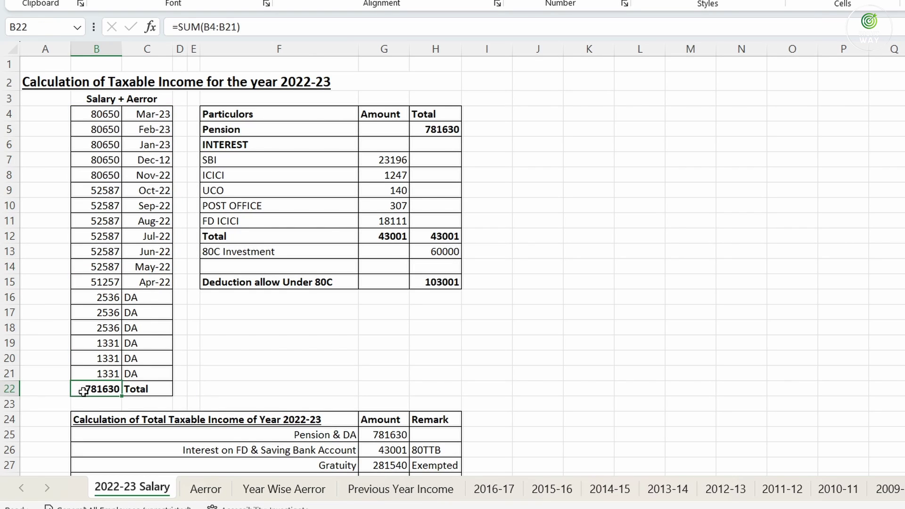
{"action": "left_click", "coordinate": [350, 160]}
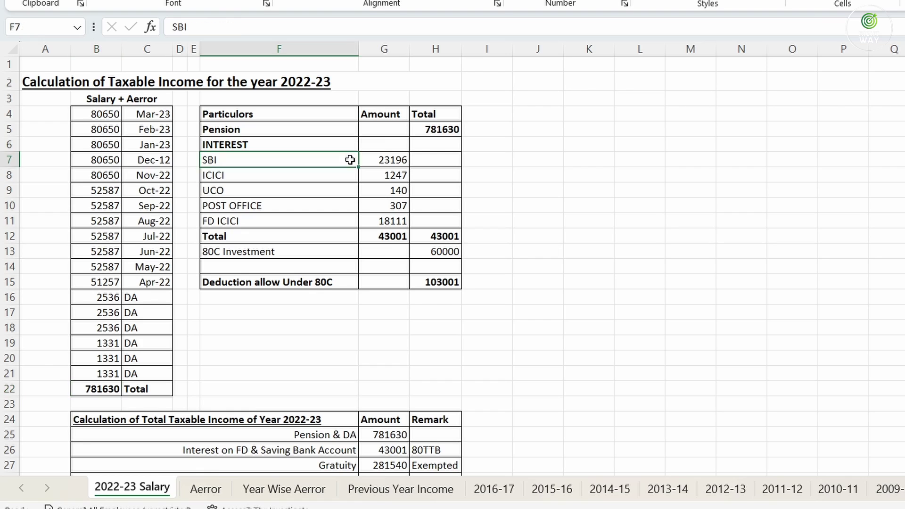
{"action": "left_click_drag", "start_coordinate": [350, 160], "coordinate": [394, 236]}
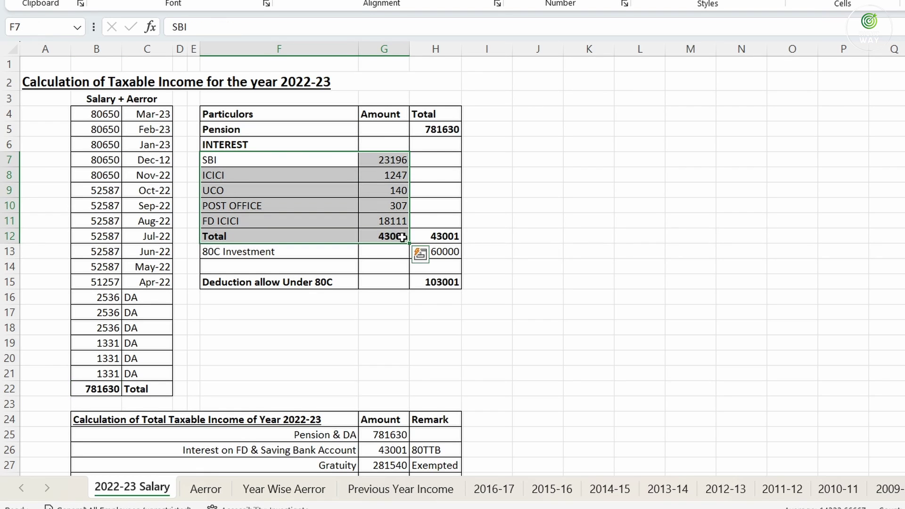
{"action": "left_click_drag", "start_coordinate": [254, 253], "coordinate": [433, 254]}
{"action": "scroll", "coordinate": [431, 254], "scroll_direction": "down", "scroll_amount": 2}
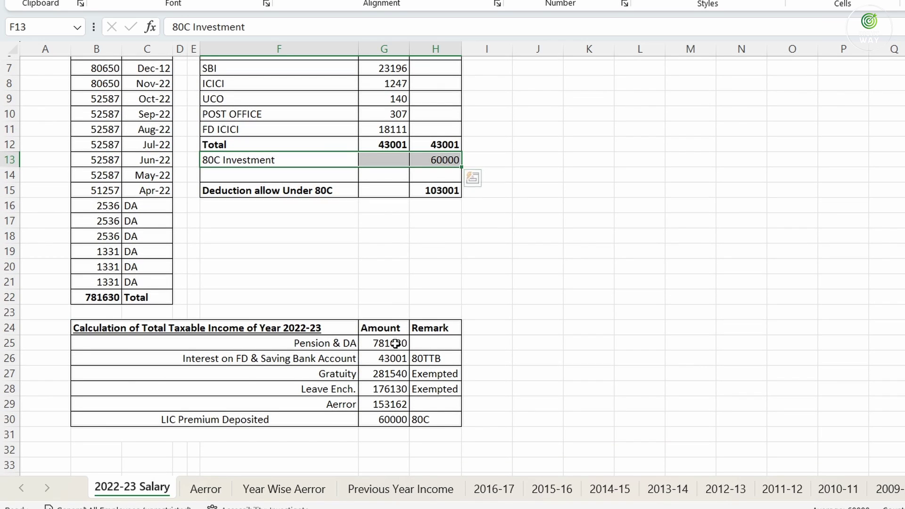
Review Pension & DA, interest 43001, Gratuity, Leave Ench. and arrears 153162, then select I25
{"action": "left_click", "coordinate": [333, 342]}
{"action": "left_click", "coordinate": [385, 347]}
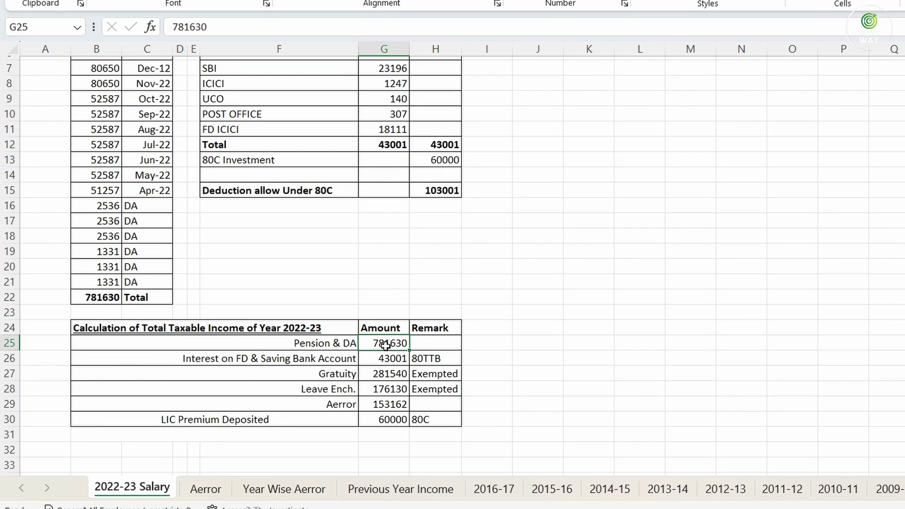
{"action": "left_click", "coordinate": [300, 360]}
{"action": "left_click", "coordinate": [377, 358]}
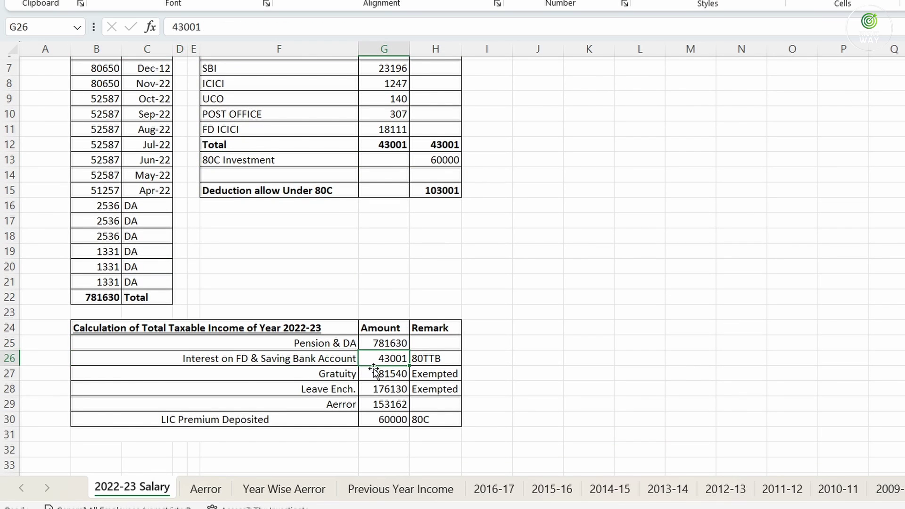
{"action": "mouse_move", "coordinate": [330, 373]}
{"action": "left_mouse_down"}
{"action": "mouse_move", "coordinate": [369, 376]}
{"action": "mouse_move", "coordinate": [380, 389]}
{"action": "left_mouse_up"}
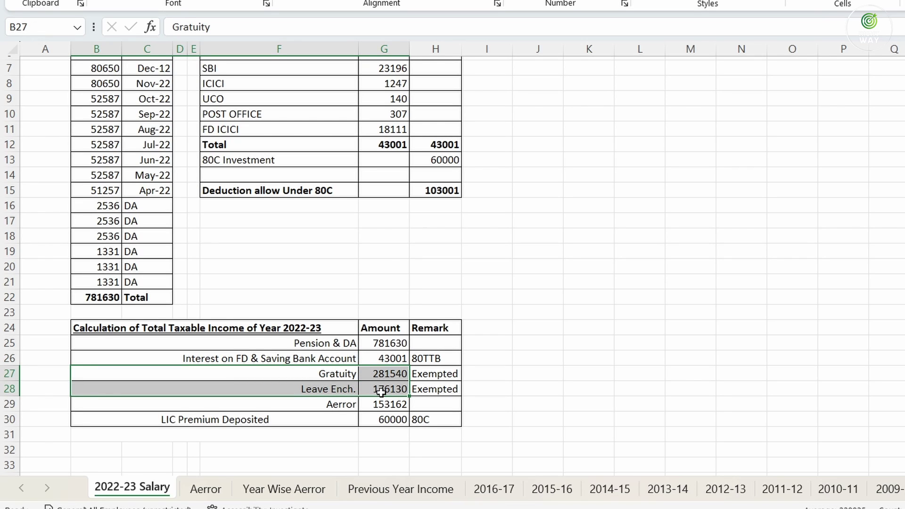
{"action": "left_click", "coordinate": [385, 406]}
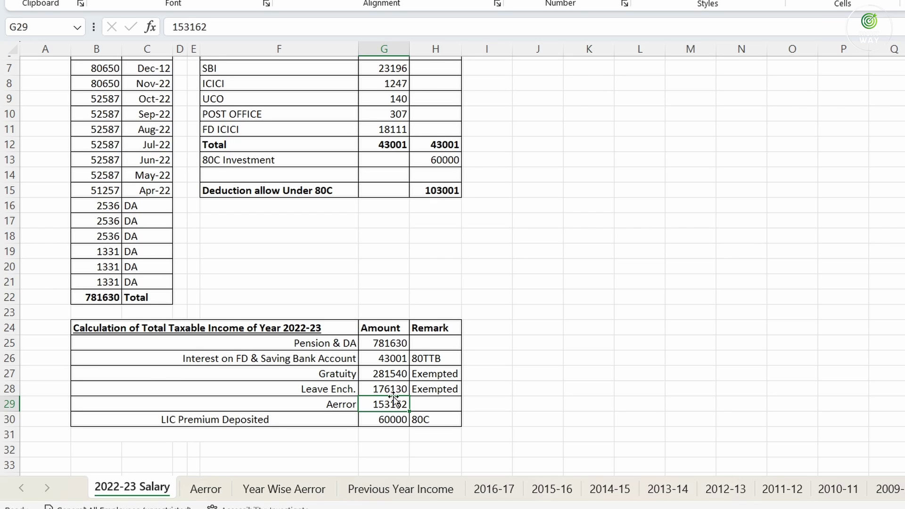
{"action": "left_click", "coordinate": [482, 345]}
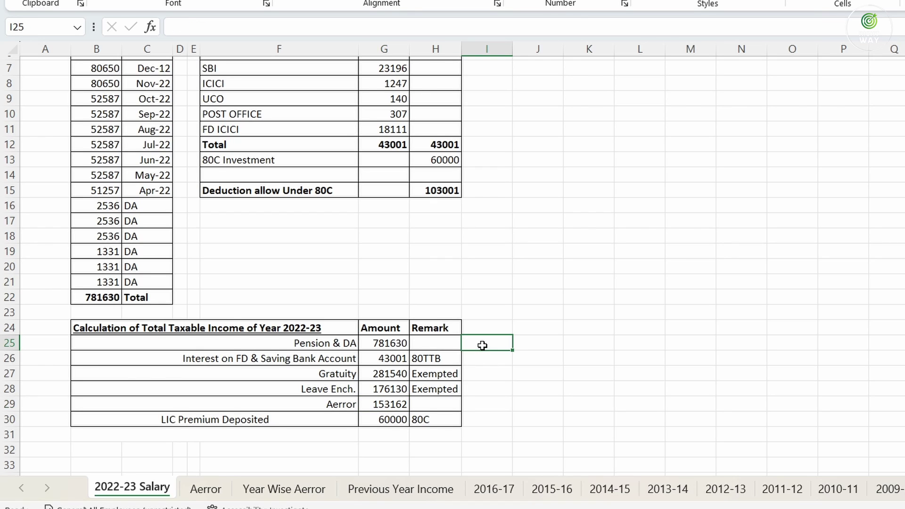
Enter =G25+G29+G27+G28 in I25 to total Pension & DA, Aerror, Gratuity and Leave Ench.: 1392462
{"action": "type", "text": "="}
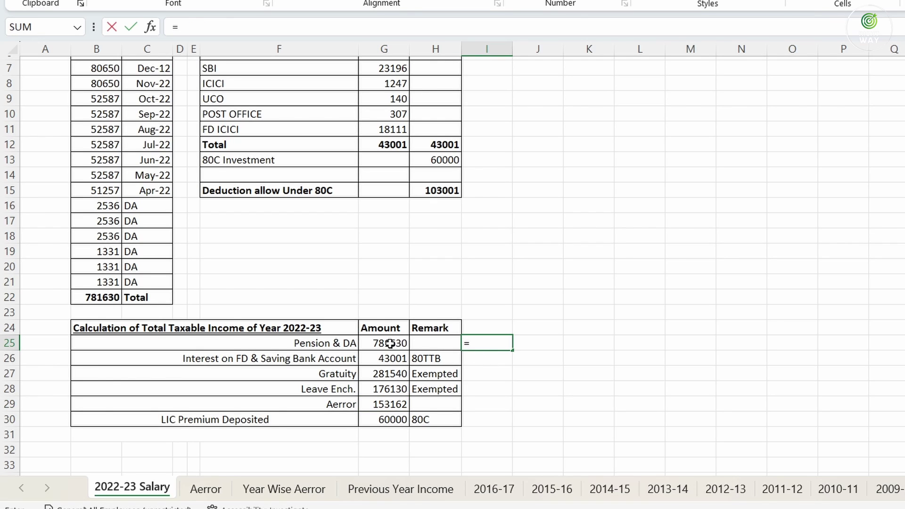
{"action": "left_click", "coordinate": [390, 344]}
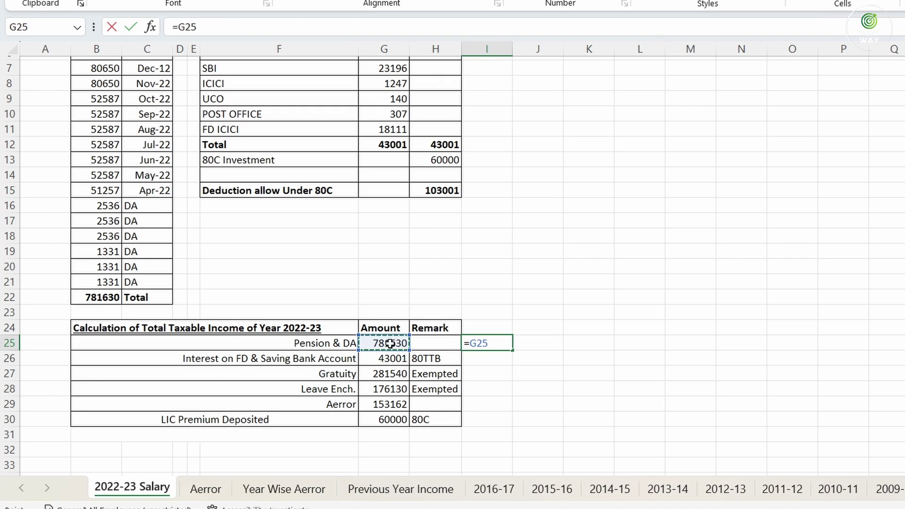
{"action": "type", "text": "+"}
{"action": "left_click", "coordinate": [379, 403]}
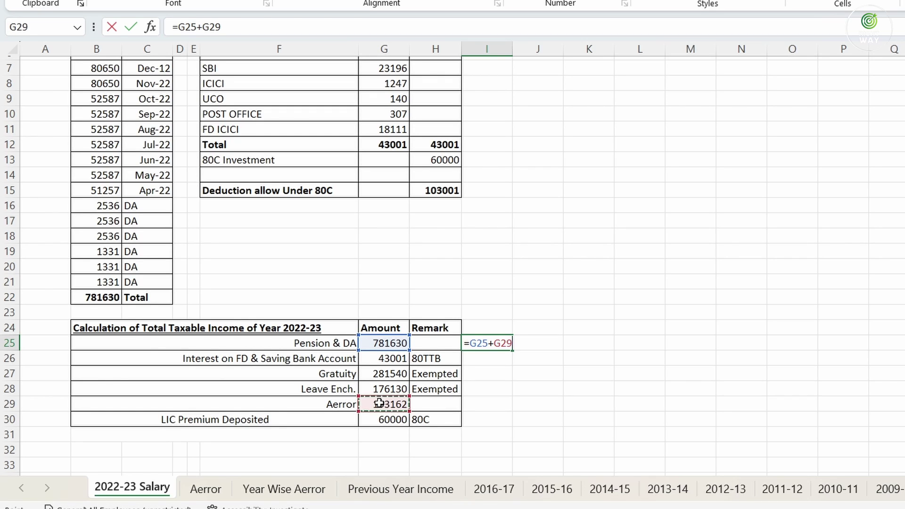
{"action": "type", "text": "+"}
{"action": "left_click", "coordinate": [384, 373]}
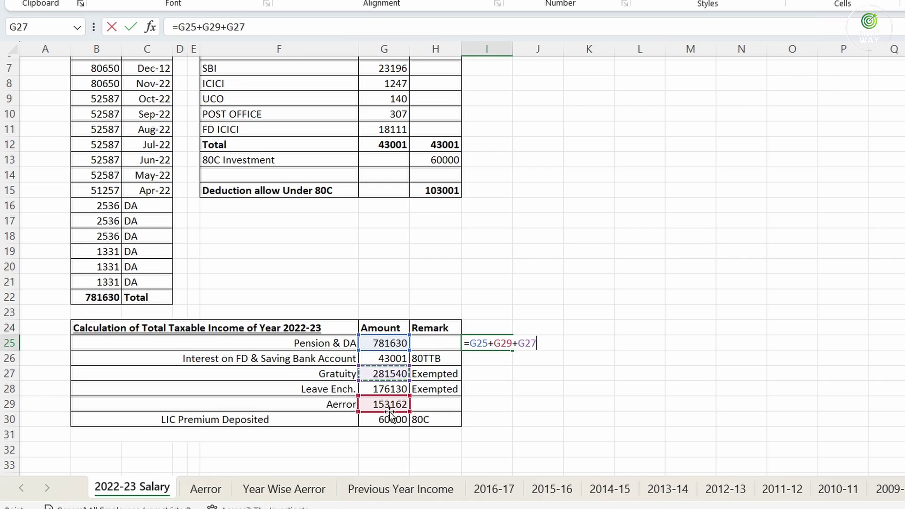
{"action": "type", "text": "+"}
{"action": "left_click", "coordinate": [387, 389]}
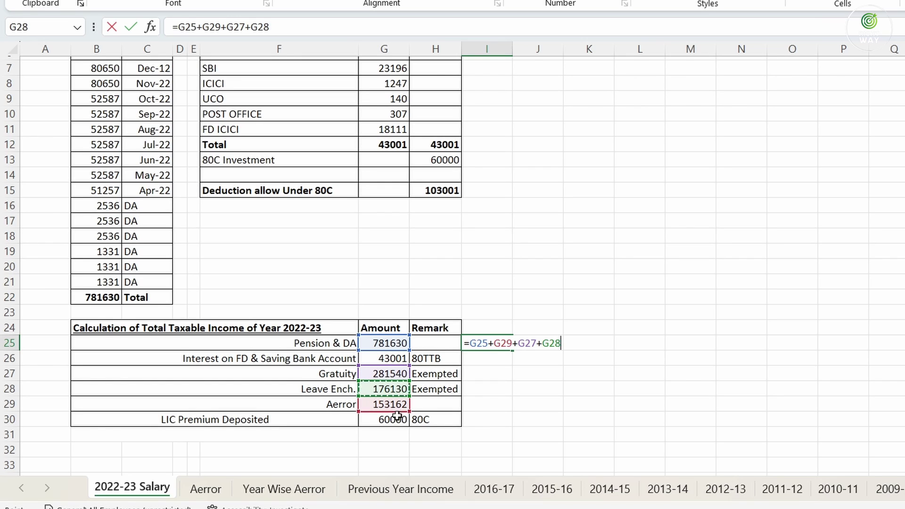
{"action": "type", "text": "+"}
{"action": "key", "text": "Return"}
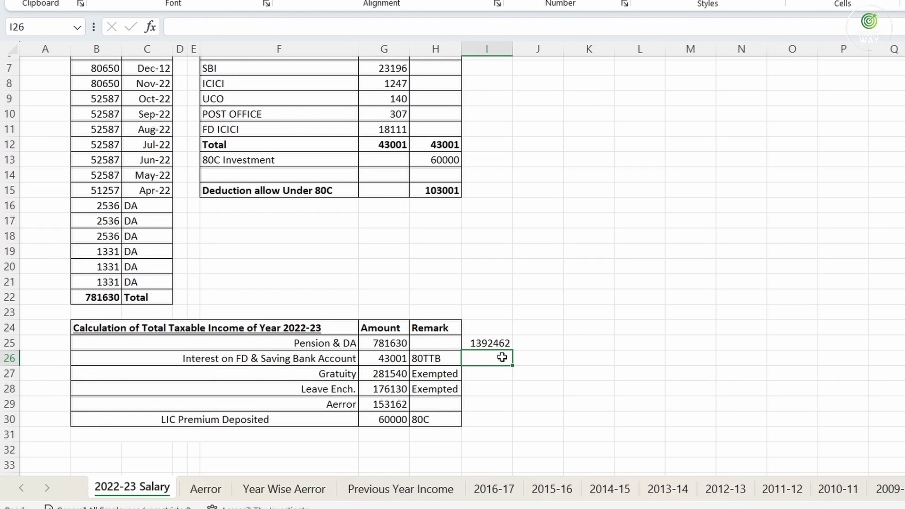
{"action": "left_click", "coordinate": [398, 359]}
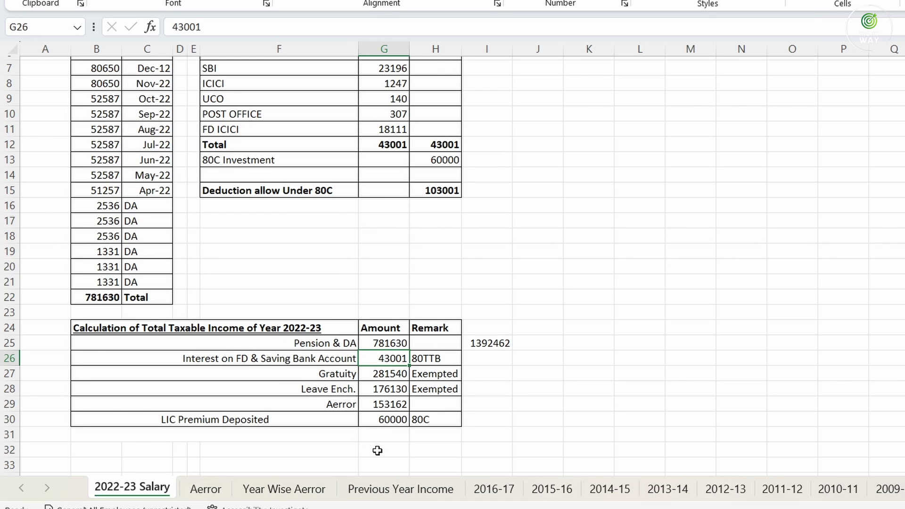
{"action": "left_click", "coordinate": [440, 494]}
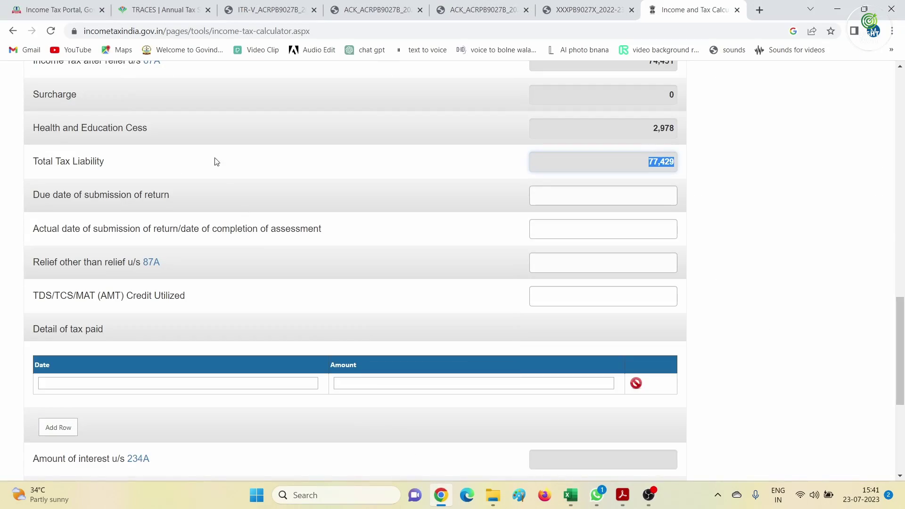
Start a new income tax return for AY 2023-24 in online filing mode
{"action": "left_click", "coordinate": [53, 8]}
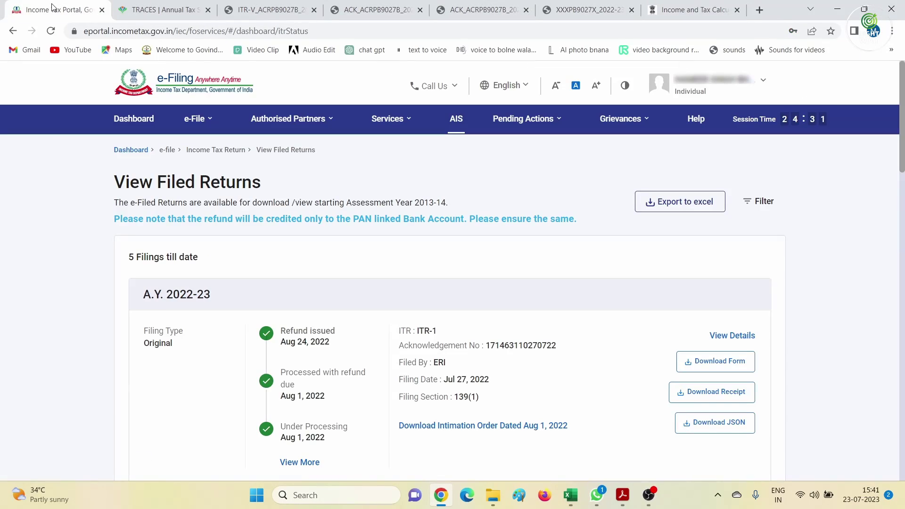
{"action": "left_click", "coordinate": [202, 126]}
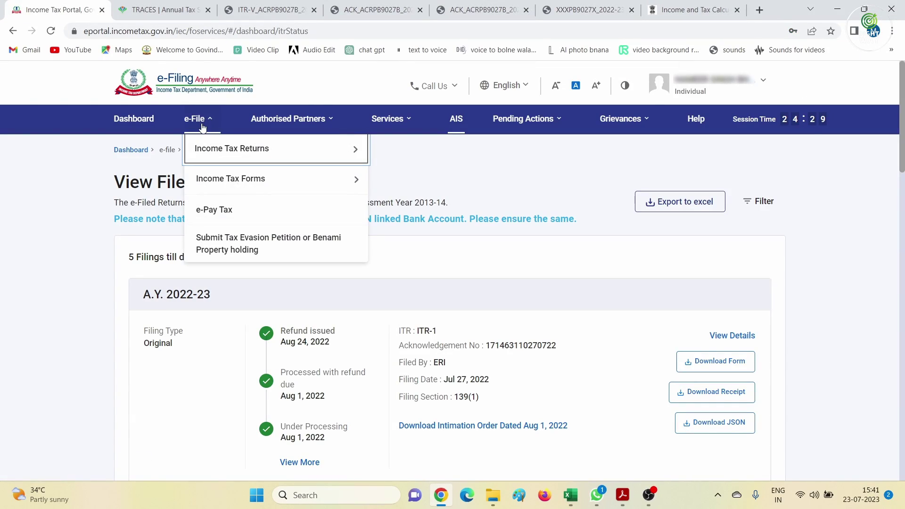
{"action": "mouse_move", "coordinate": [341, 149]}
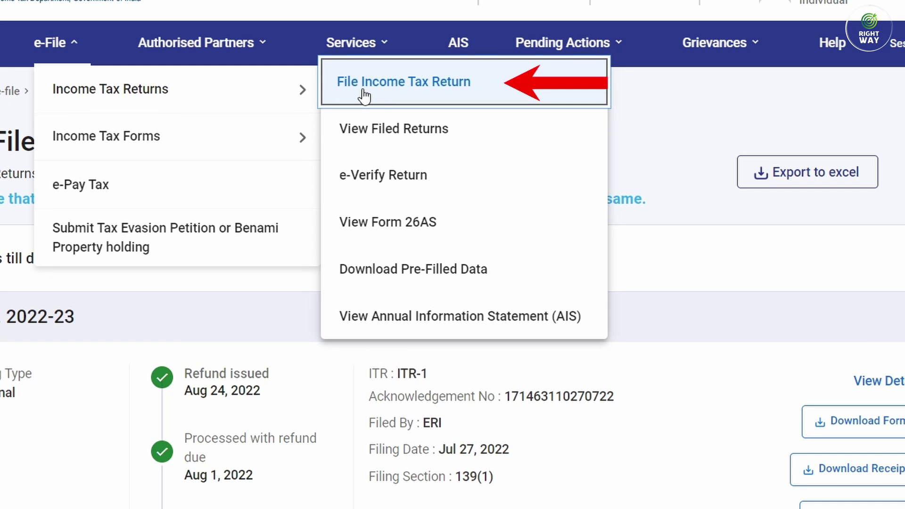
{"action": "left_click", "coordinate": [17, 66]}
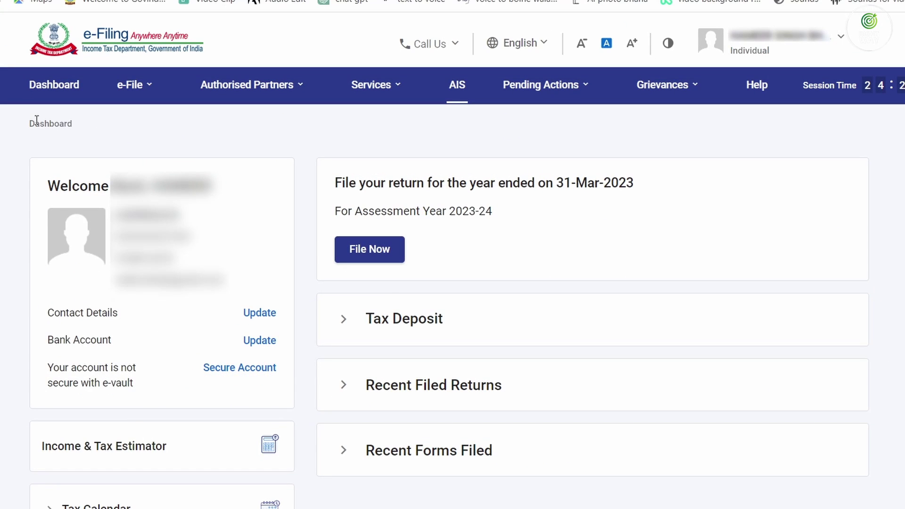
{"action": "left_click", "coordinate": [369, 249]}
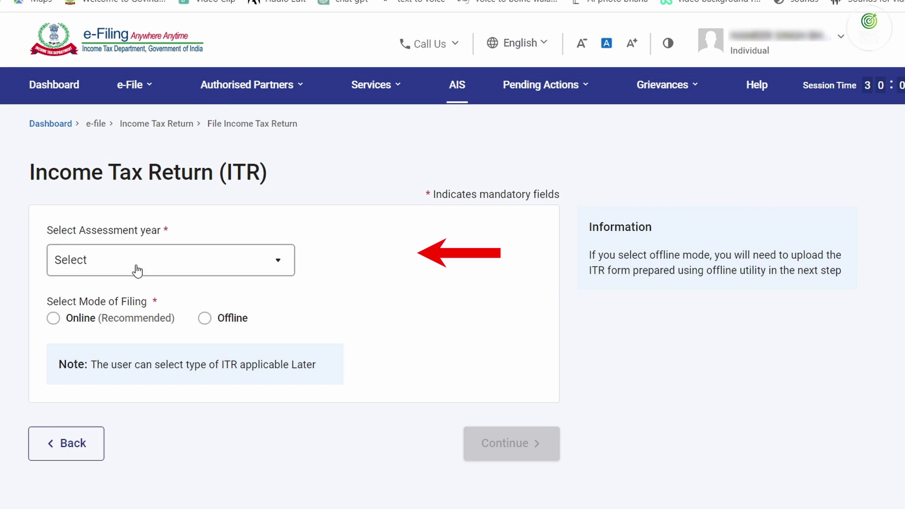
{"action": "left_click", "coordinate": [136, 264]}
{"action": "left_click", "coordinate": [134, 328]}
{"action": "left_click", "coordinate": [101, 325]}
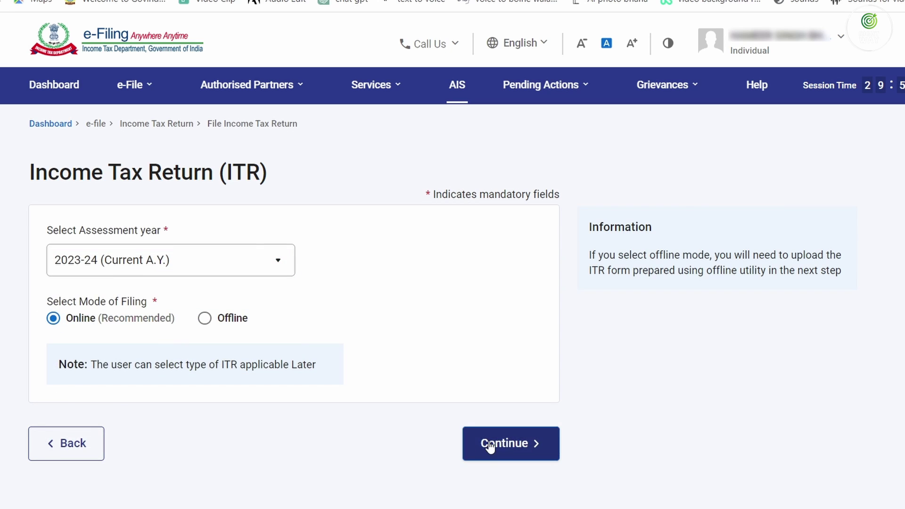
{"action": "left_click", "coordinate": [485, 443]}
Begin a fresh ITR-1 filing, stating taxable income exceeds the basic exemption limit
{"action": "left_click", "coordinate": [801, 414]}
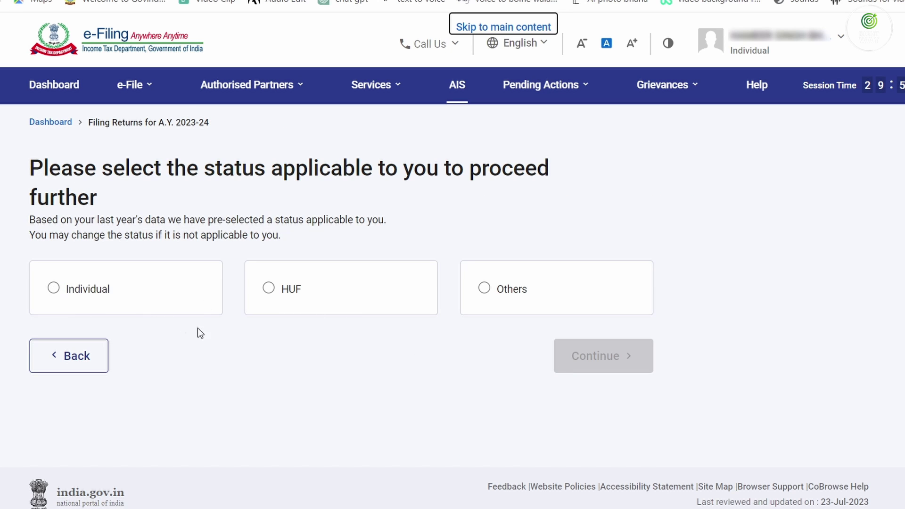
{"action": "left_click", "coordinate": [601, 360]}
{"action": "left_click", "coordinate": [471, 304]}
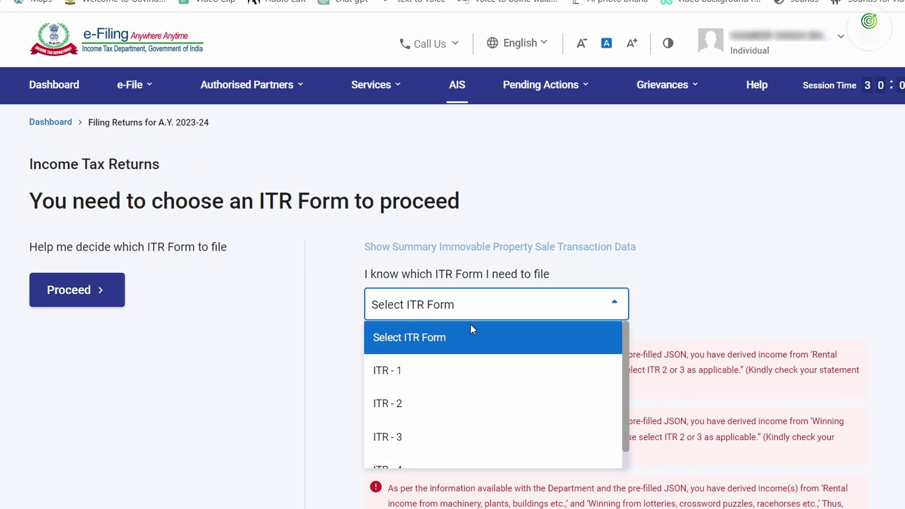
{"action": "left_click", "coordinate": [469, 372]}
{"action": "scroll", "coordinate": [468, 374], "scroll_direction": "down", "scroll_amount": 7}
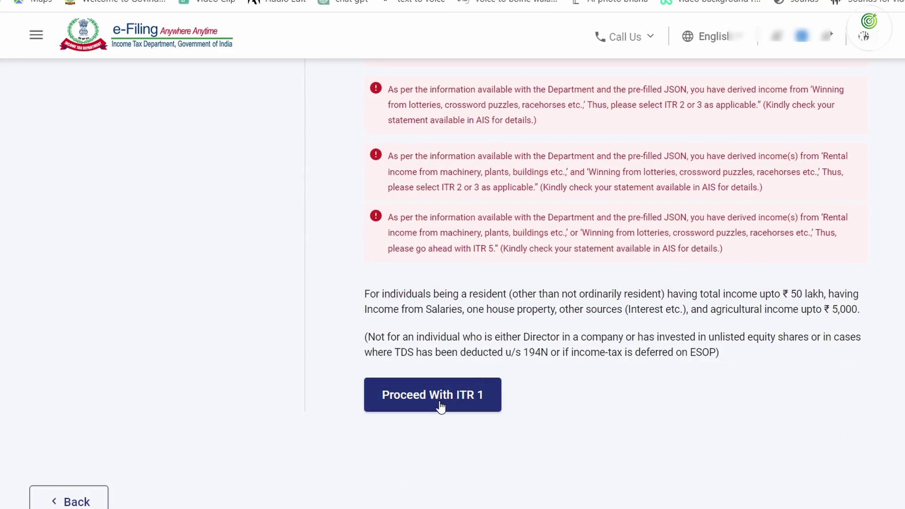
{"action": "left_click", "coordinate": [438, 404]}
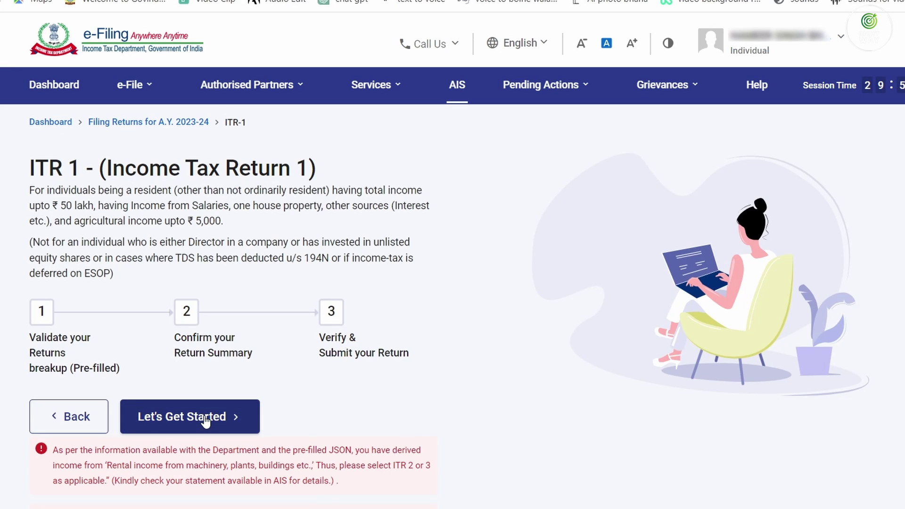
{"action": "left_click", "coordinate": [204, 416]}
{"action": "left_click", "coordinate": [54, 255]}
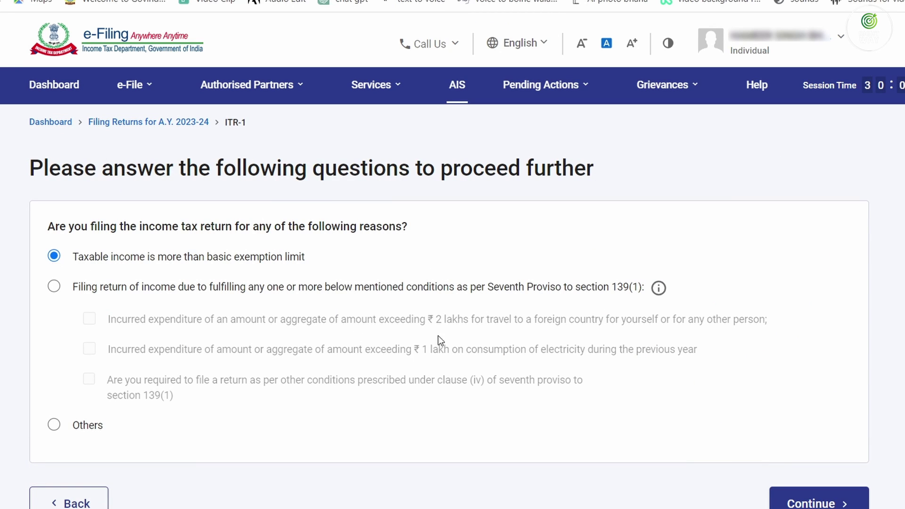
{"action": "left_click", "coordinate": [819, 500]}
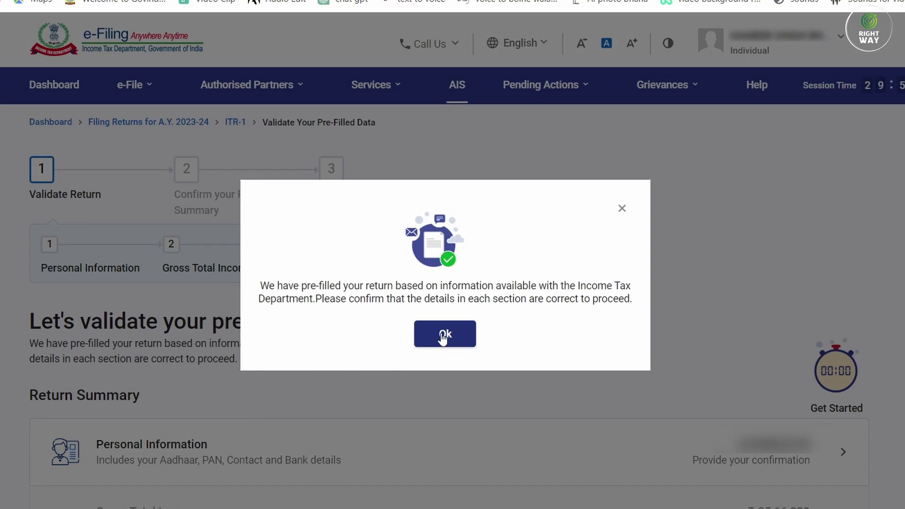
Set Nature of Employment to CG - Pensioners in Personal Information and confirm the section
{"action": "left_click", "coordinate": [421, 330]}
{"action": "scroll", "coordinate": [420, 329], "scroll_direction": "down", "scroll_amount": 1}
{"action": "scroll", "coordinate": [455, 204], "scroll_direction": "down", "scroll_amount": 5}
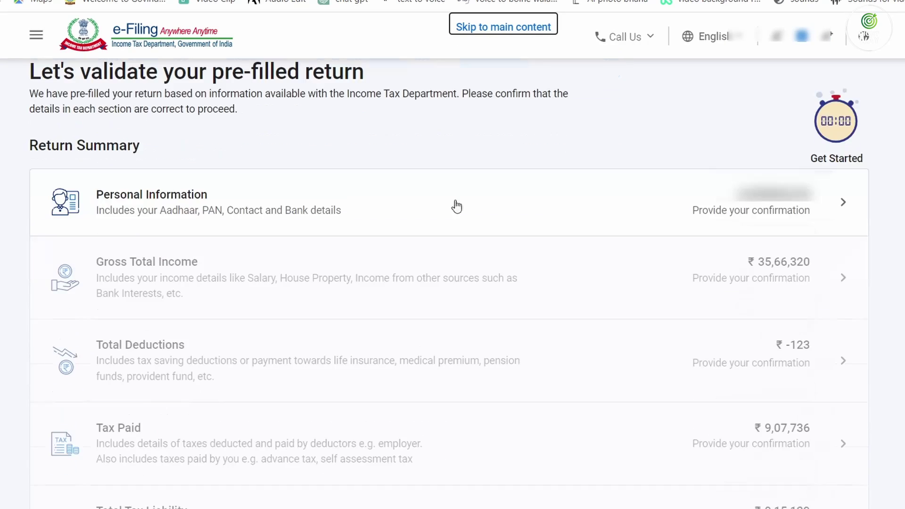
{"action": "left_click", "coordinate": [719, 212]}
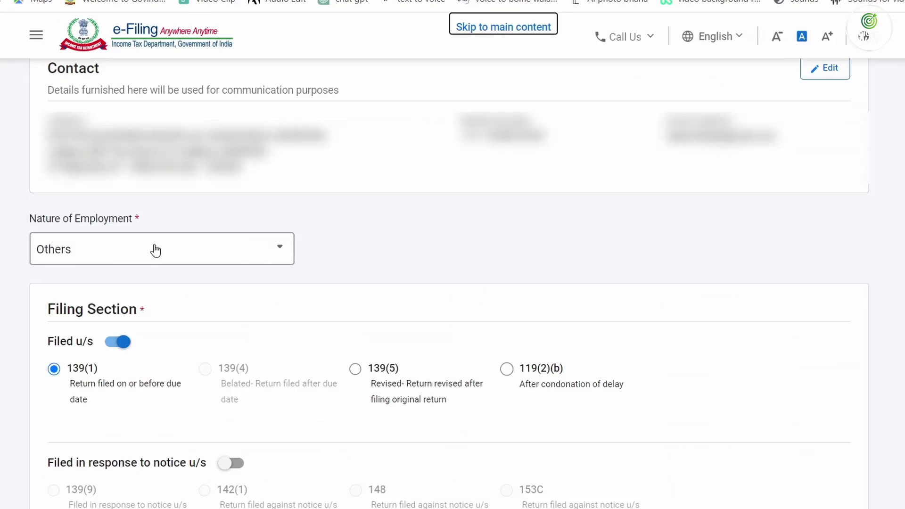
{"action": "left_click", "coordinate": [155, 249]}
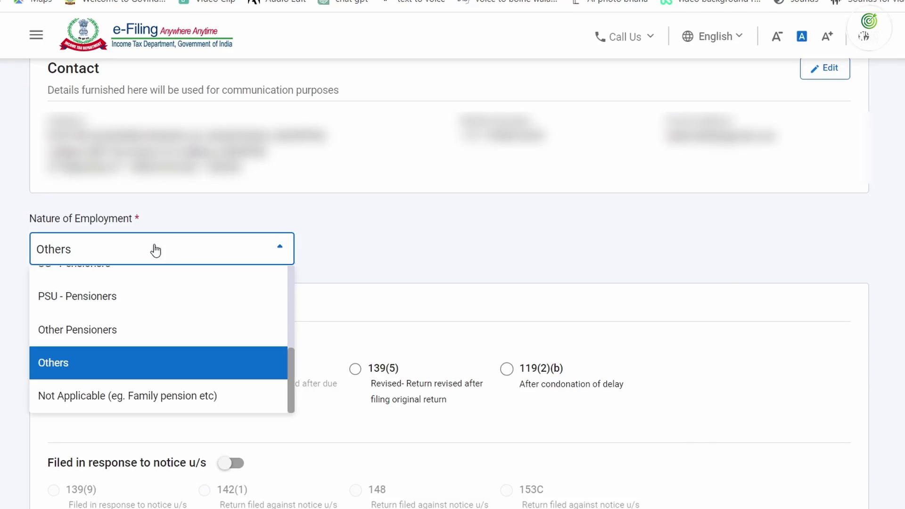
{"action": "scroll", "coordinate": [141, 303], "scroll_direction": "up", "scroll_amount": 2}
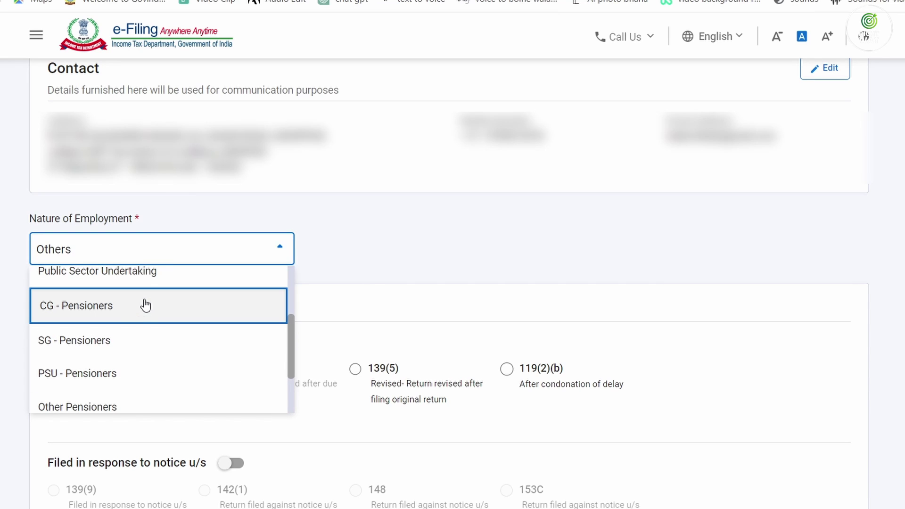
{"action": "left_click", "coordinate": [99, 312]}
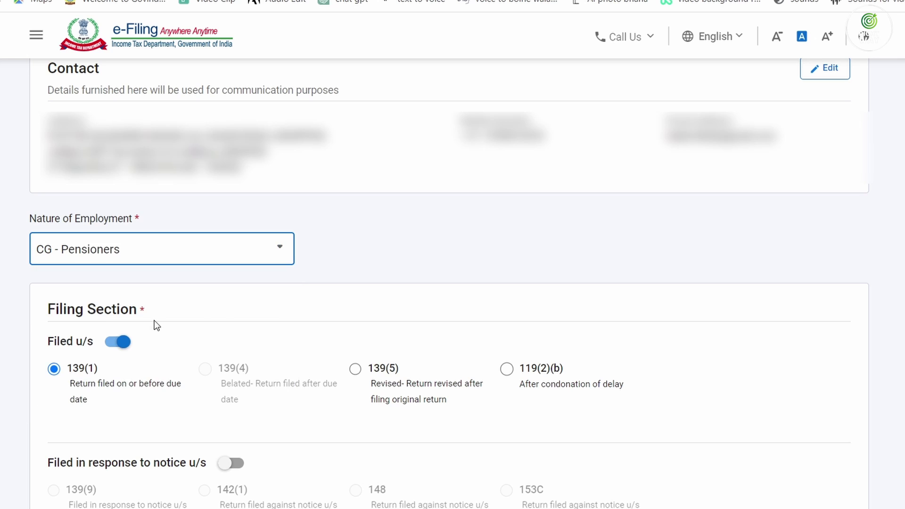
{"action": "scroll", "coordinate": [60, 298], "scroll_direction": "down", "scroll_amount": 10}
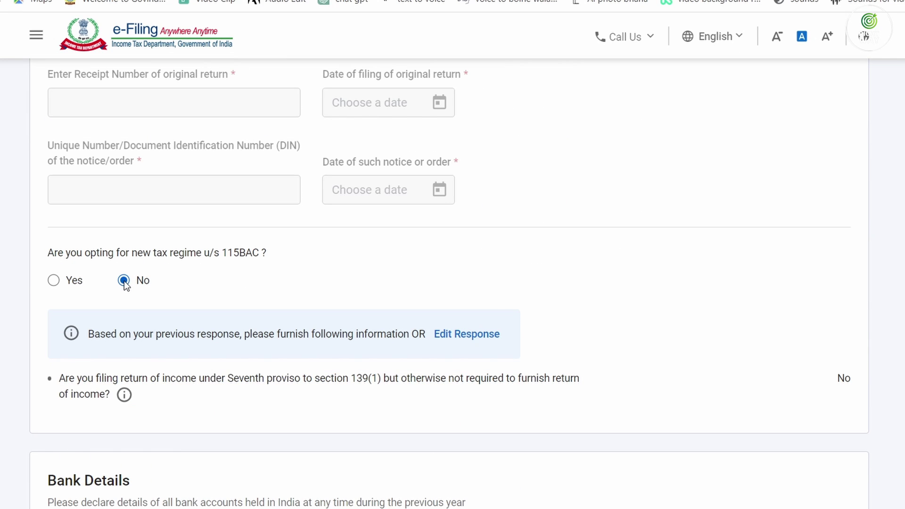
{"action": "scroll", "coordinate": [338, 312], "scroll_direction": "down", "scroll_amount": 5}
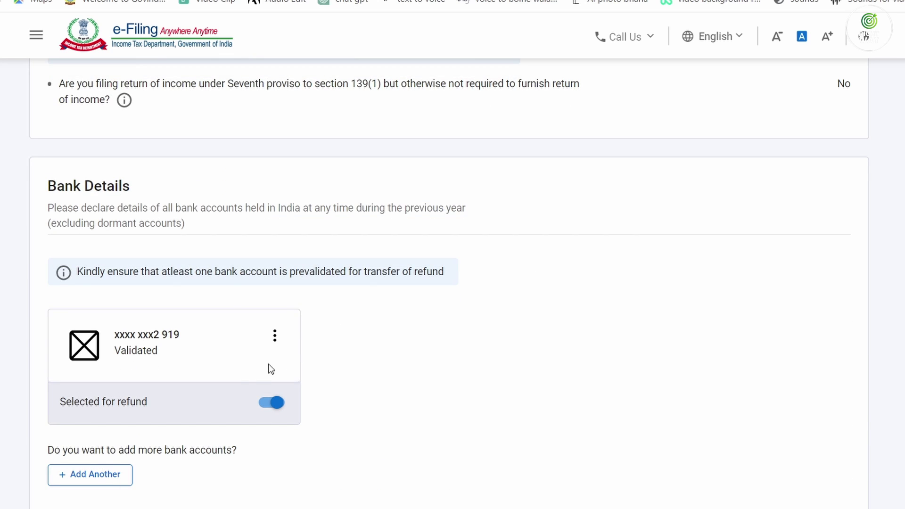
{"action": "scroll", "coordinate": [259, 366], "scroll_direction": "down", "scroll_amount": 5}
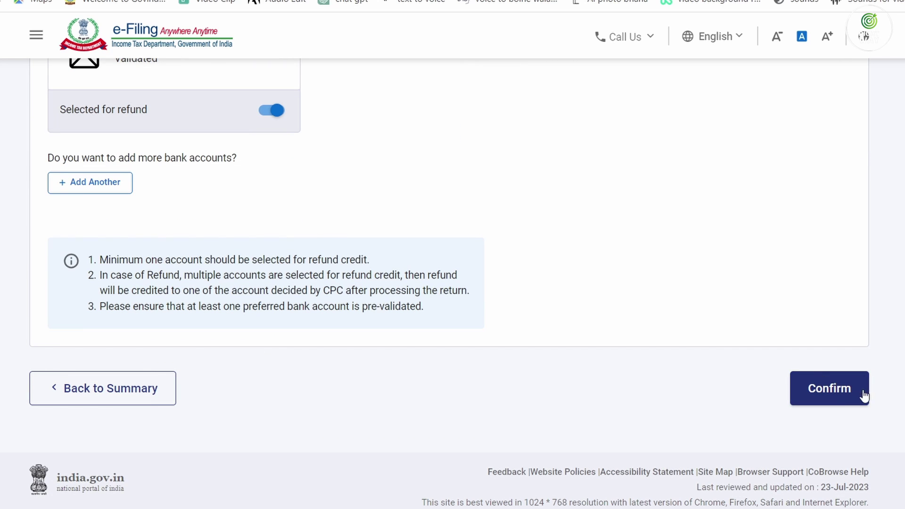
{"action": "left_click", "coordinate": [837, 398]}
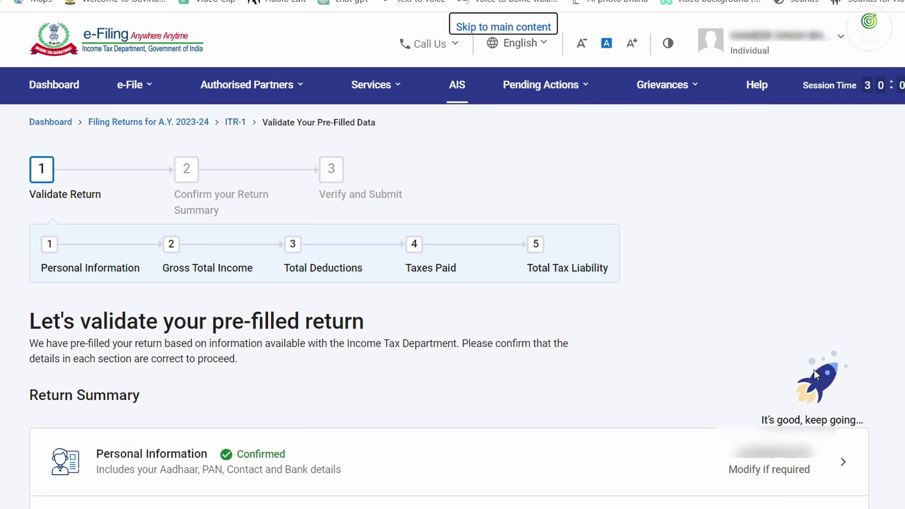
Decline the travel/uniform, special compensatory and house rent allowance exemptions
{"action": "scroll", "coordinate": [493, 354], "scroll_direction": "down", "scroll_amount": 4}
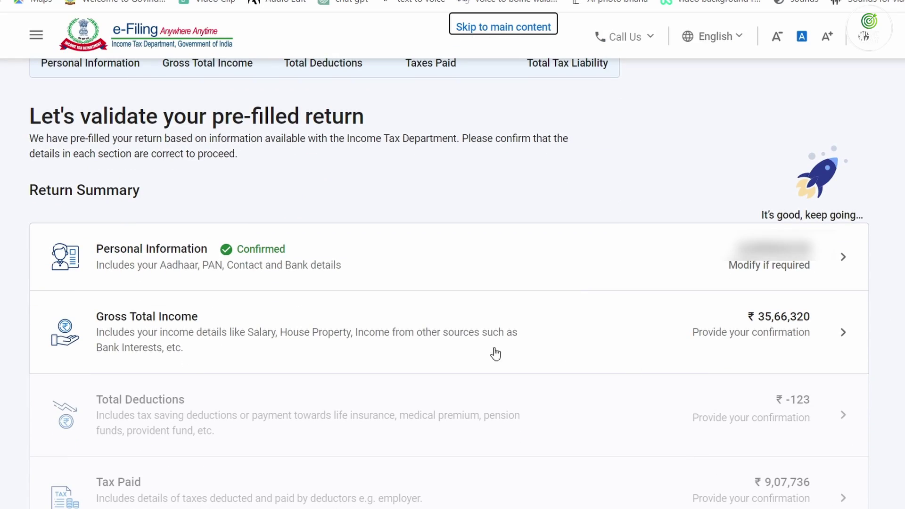
{"action": "left_click", "coordinate": [753, 330]}
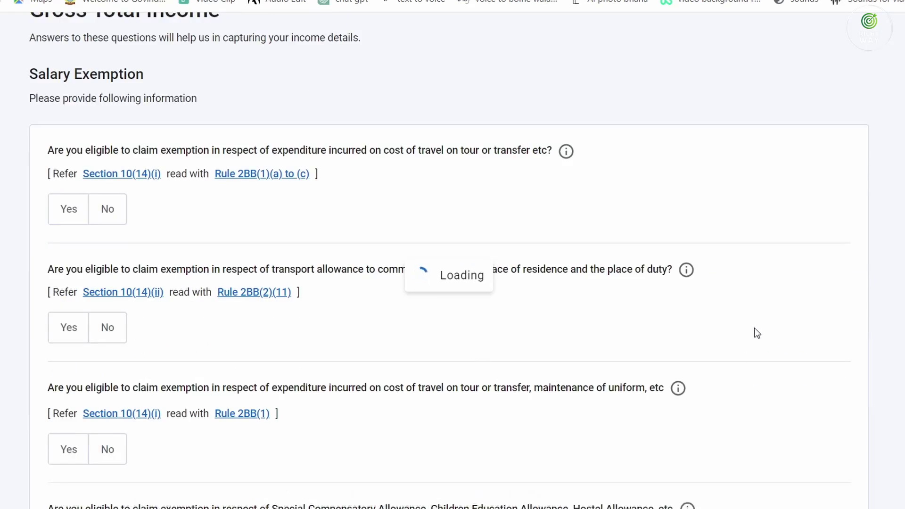
{"action": "left_click", "coordinate": [109, 374]}
{"action": "scroll", "coordinate": [111, 327], "scroll_direction": "down", "scroll_amount": 4}
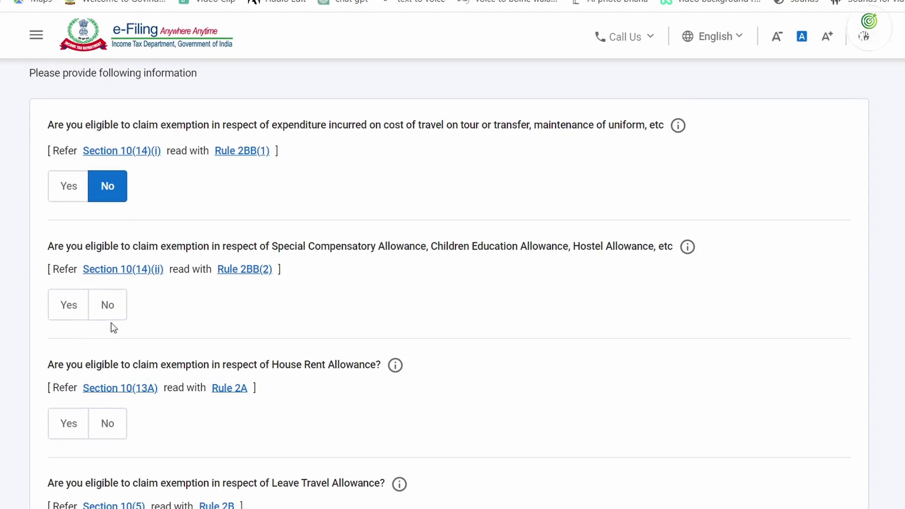
{"action": "left_click", "coordinate": [108, 320]}
{"action": "left_click", "coordinate": [107, 423]}
{"action": "scroll", "coordinate": [105, 391], "scroll_direction": "down", "scroll_amount": 10}
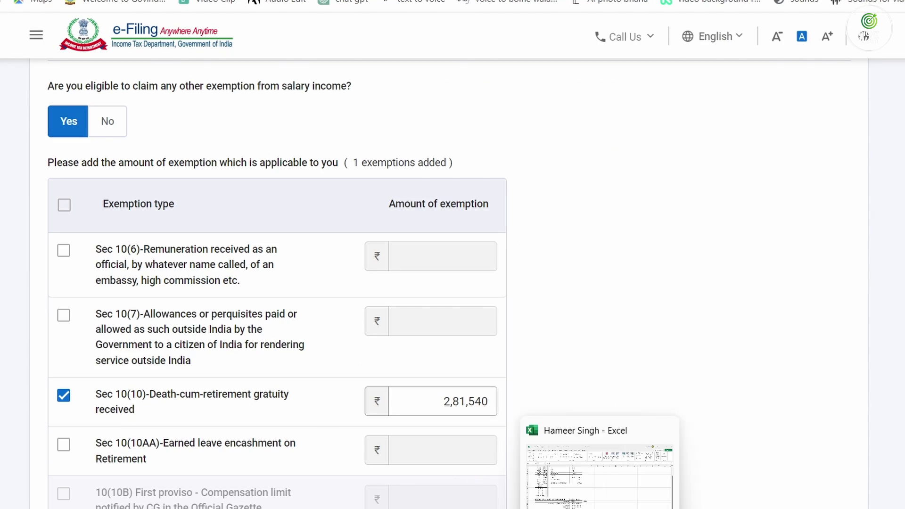
Check the 281540 gratuity in Excel, then edit Income from Salary on the verify page
{"action": "left_click", "coordinate": [639, 499]}
{"action": "left_click", "coordinate": [382, 373]}
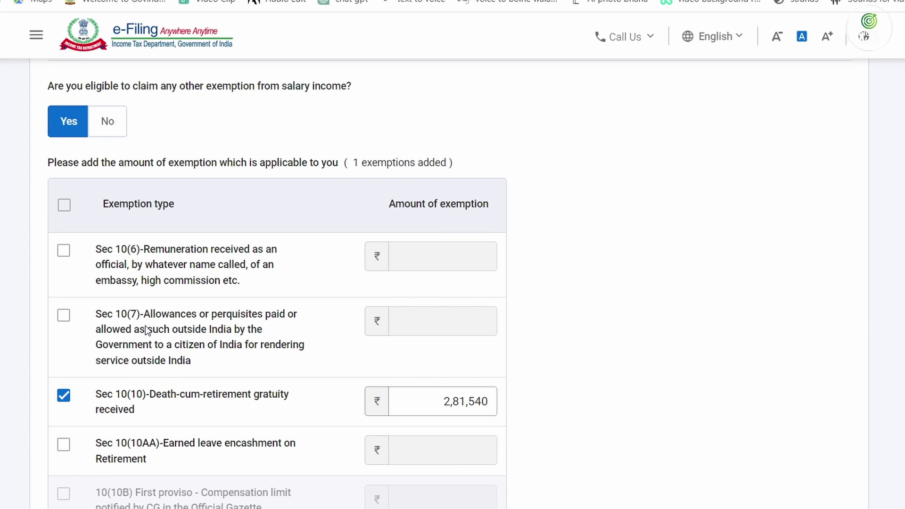
{"action": "scroll", "coordinate": [145, 326], "scroll_direction": "down", "scroll_amount": 7}
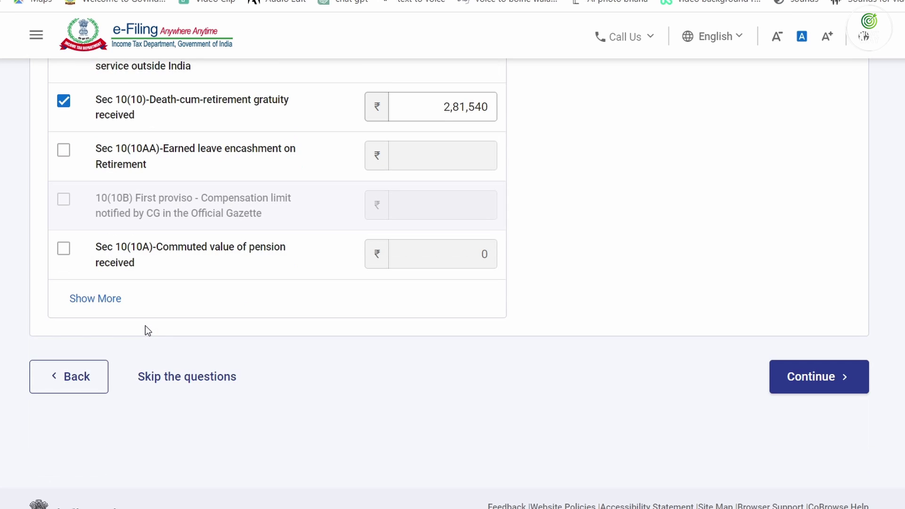
{"action": "left_click", "coordinate": [822, 339]}
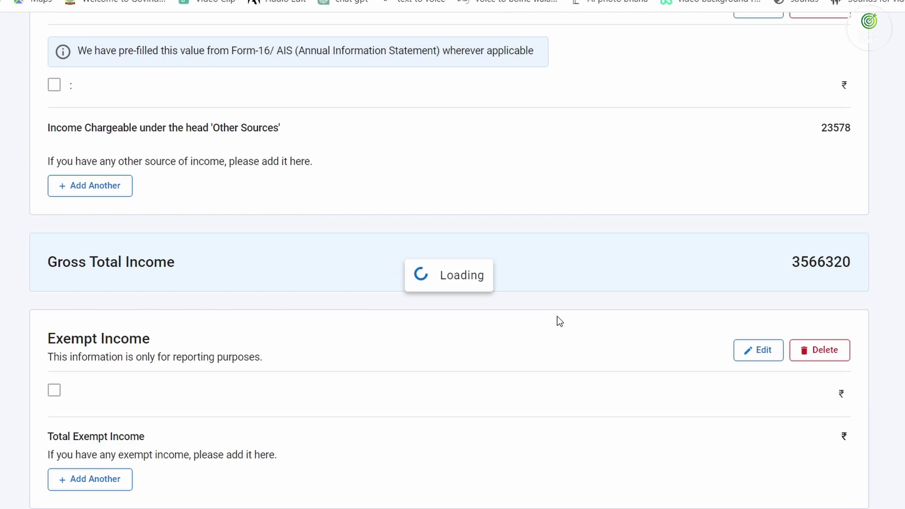
{"action": "scroll", "coordinate": [598, 417], "scroll_direction": "down", "scroll_amount": 5}
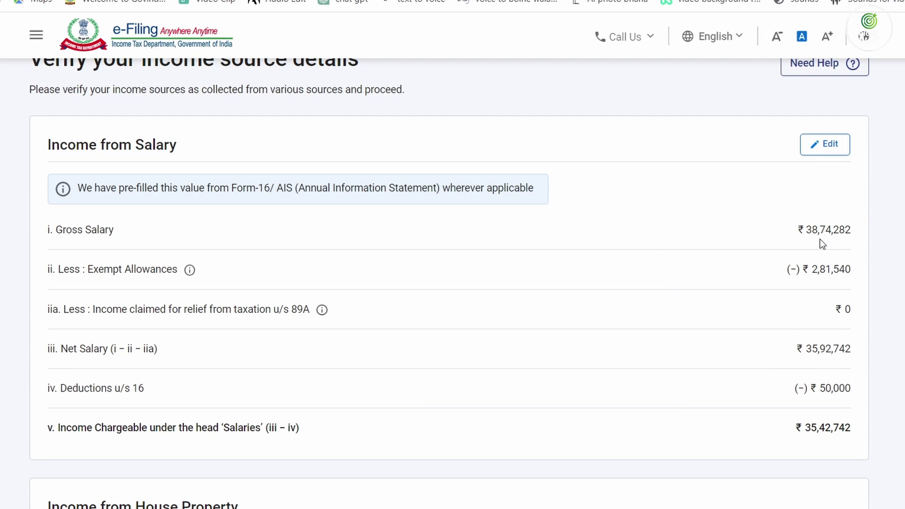
{"action": "left_click", "coordinate": [826, 151]}
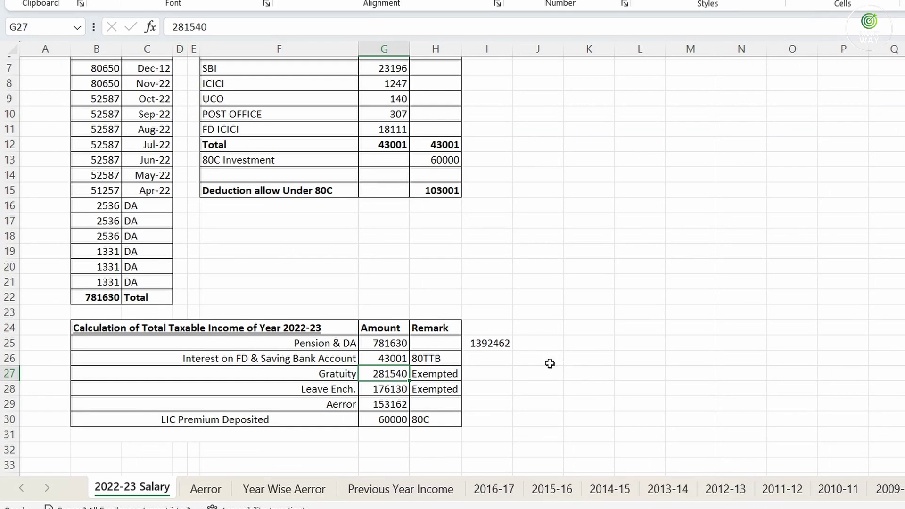
Replace section 17(1) salary with the worksheet total 1392462, checking gratuity and leave encashment figures
{"action": "left_click", "coordinate": [491, 344]}
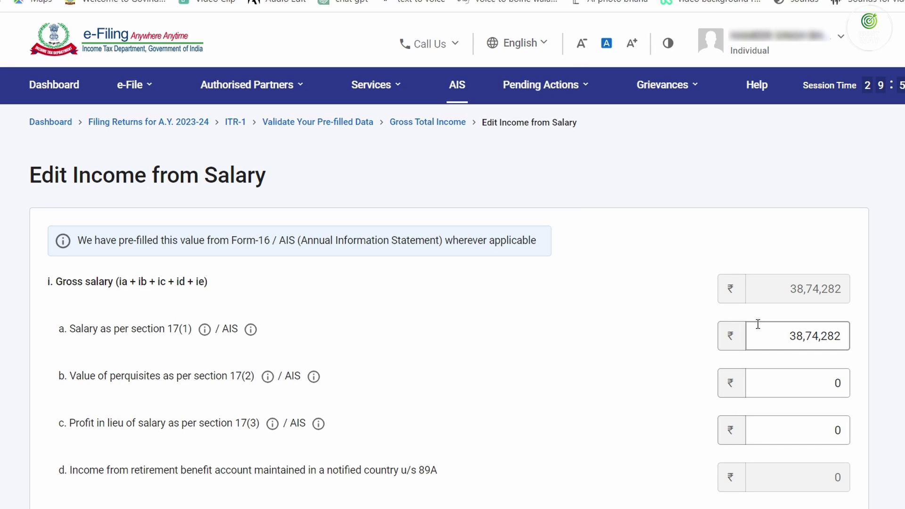
{"action": "left_click_drag", "start_coordinate": [782, 336], "coordinate": [841, 337]}
{"action": "type", "text": "139"}
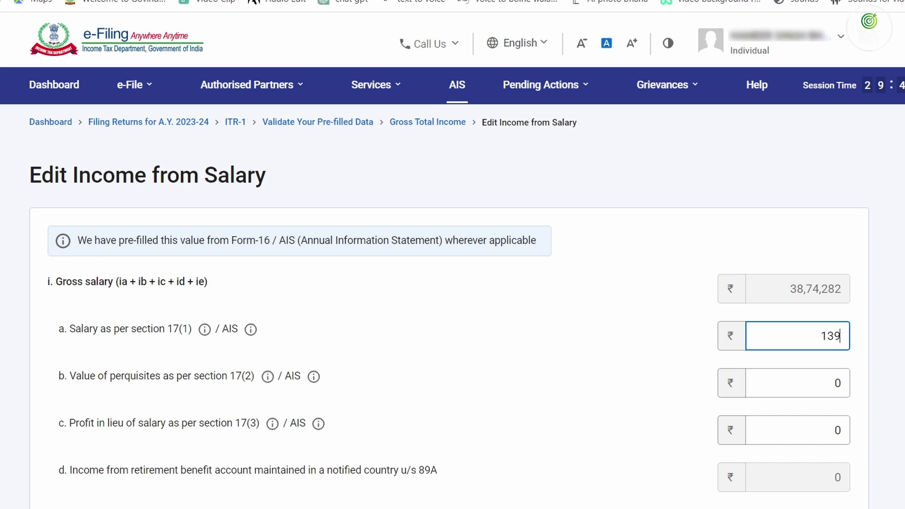
{"action": "type", "text": "2462"}
{"action": "key", "text": "Tab"}
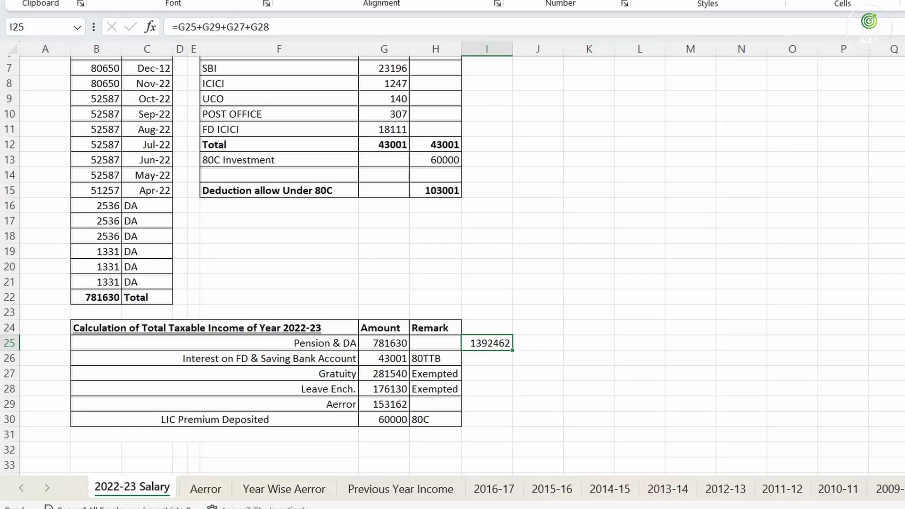
{"action": "left_click", "coordinate": [387, 373]}
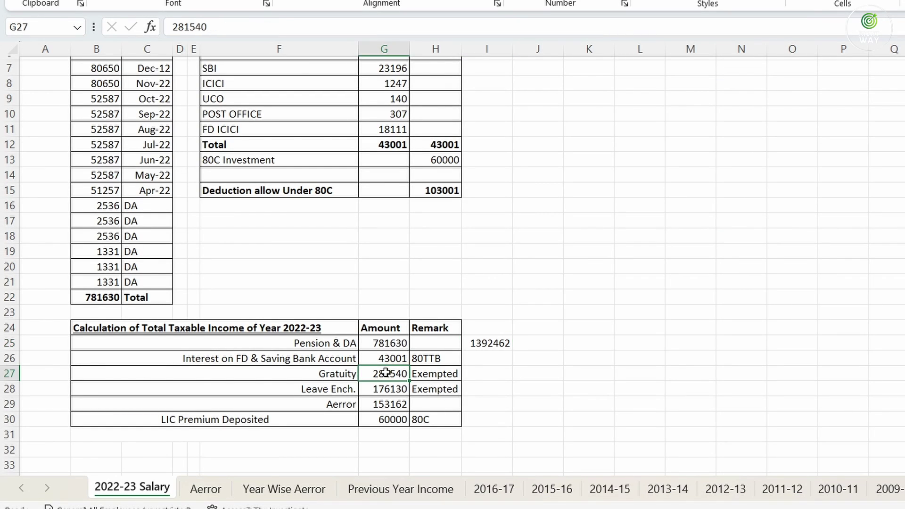
{"action": "left_click", "coordinate": [391, 389]}
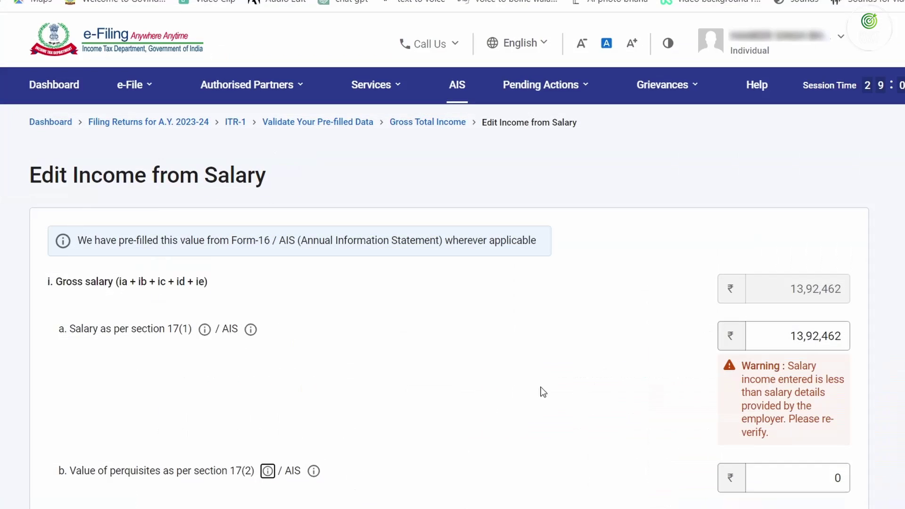
{"action": "scroll", "coordinate": [542, 384], "scroll_direction": "down", "scroll_amount": 7}
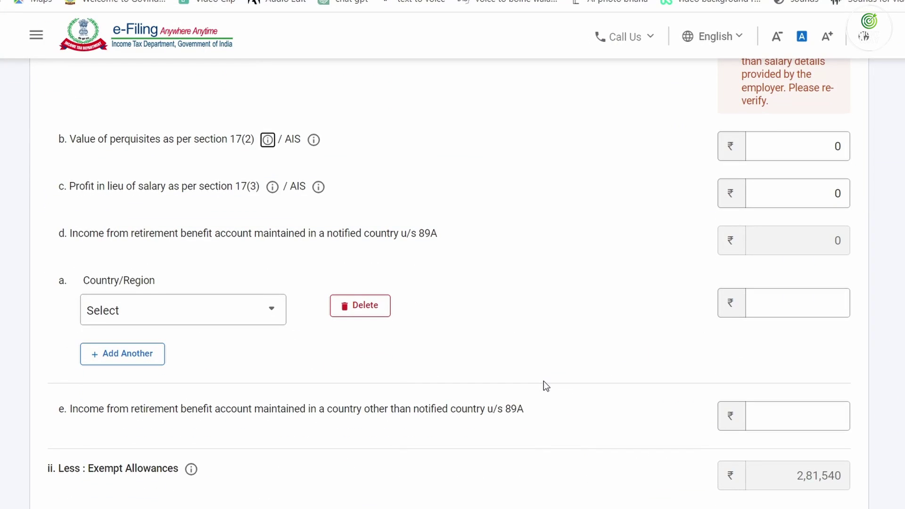
Add Sec 10(10AA) earned leave encashment of 176130 as exempt allowance b and save
{"action": "scroll", "coordinate": [397, 365], "scroll_direction": "down", "scroll_amount": 8}
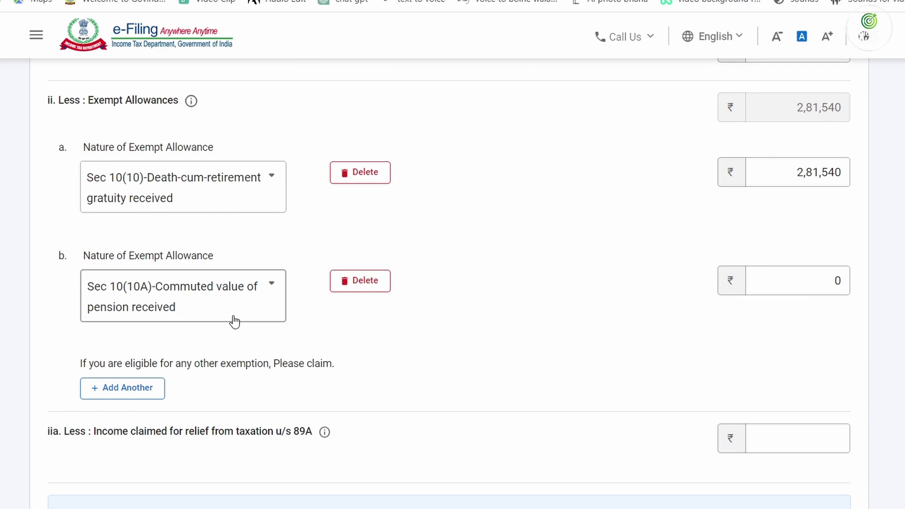
{"action": "left_click", "coordinate": [179, 294]}
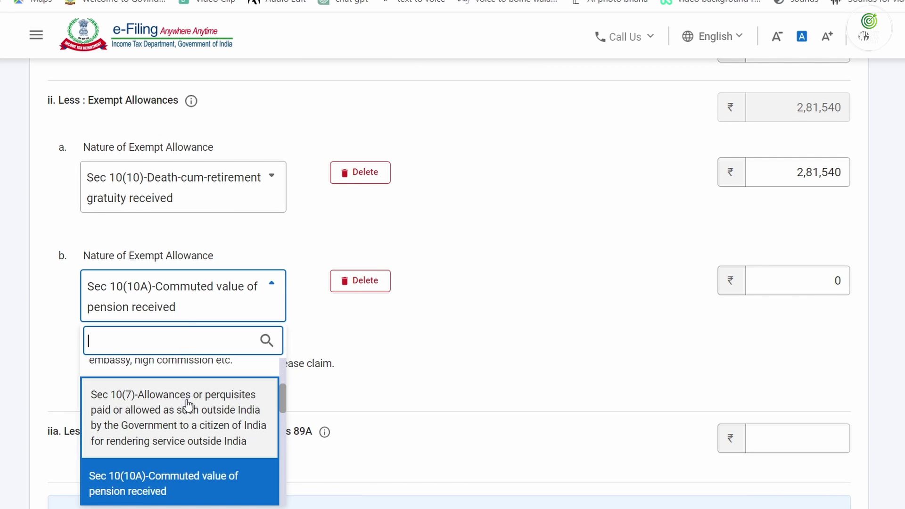
{"action": "scroll", "coordinate": [188, 404], "scroll_direction": "up", "scroll_amount": 3}
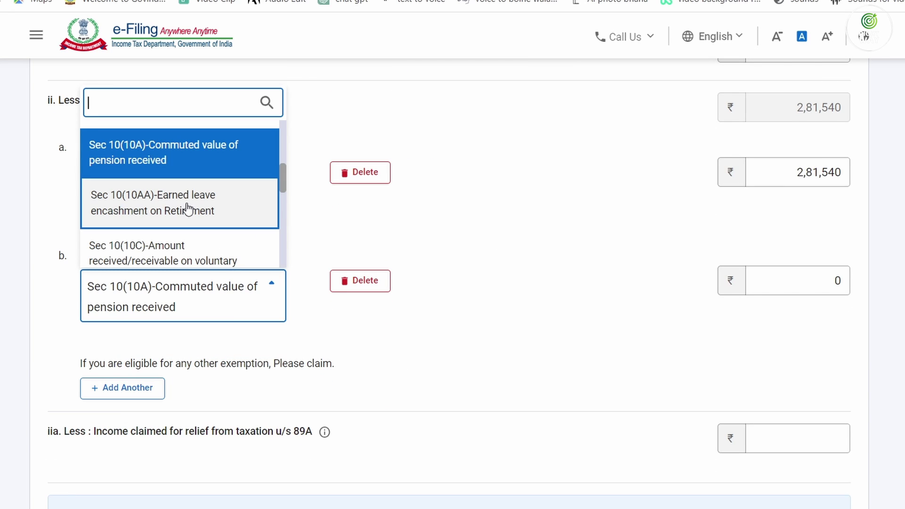
{"action": "left_click", "coordinate": [187, 207]}
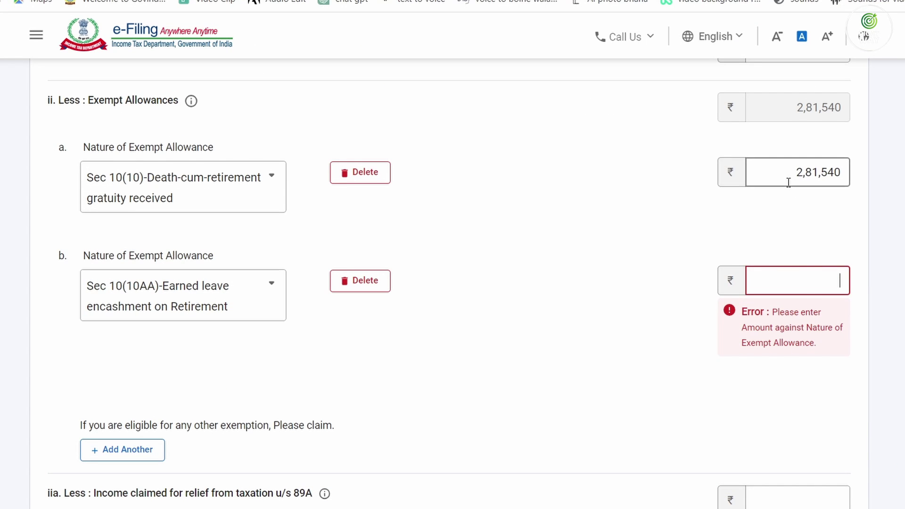
{"action": "type", "text": "176130"}
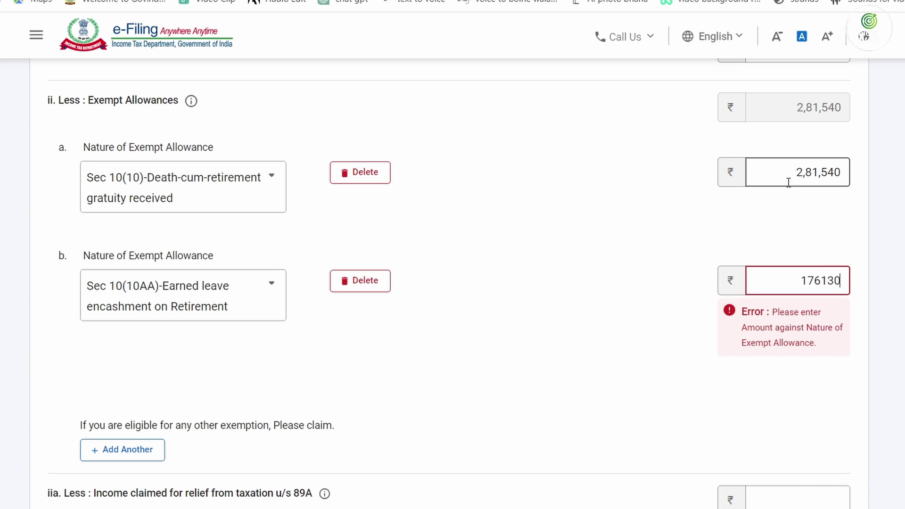
{"action": "key", "text": "Tab"}
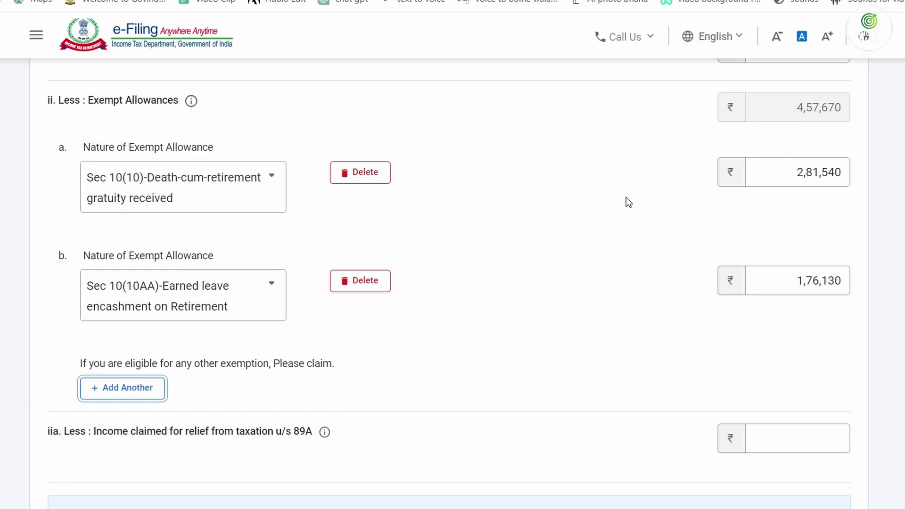
{"action": "scroll", "coordinate": [626, 197], "scroll_direction": "down", "scroll_amount": 10}
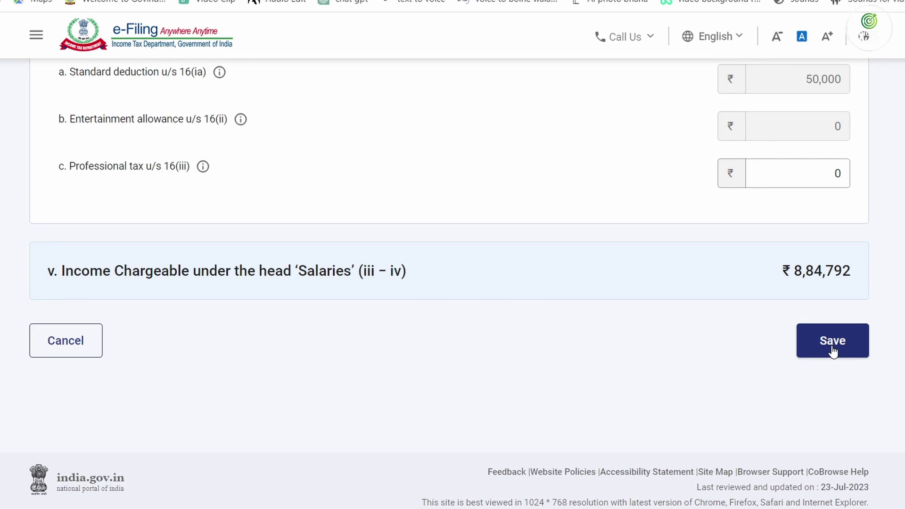
{"action": "left_click", "coordinate": [832, 348]}
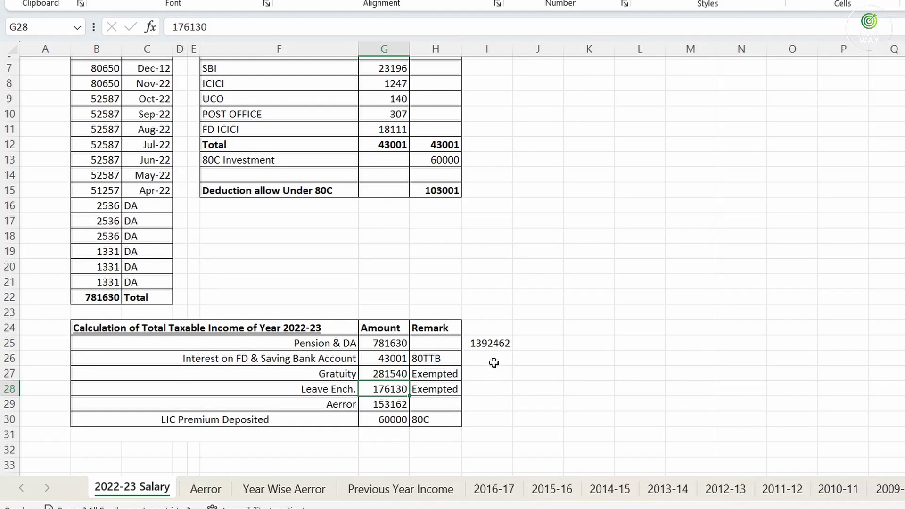
Enter =G25+G29 in I26 to add Pension & DA and arrears: 934792
{"action": "left_click", "coordinate": [502, 357]}
{"action": "type", "text": "="}
{"action": "left_click", "coordinate": [387, 344]}
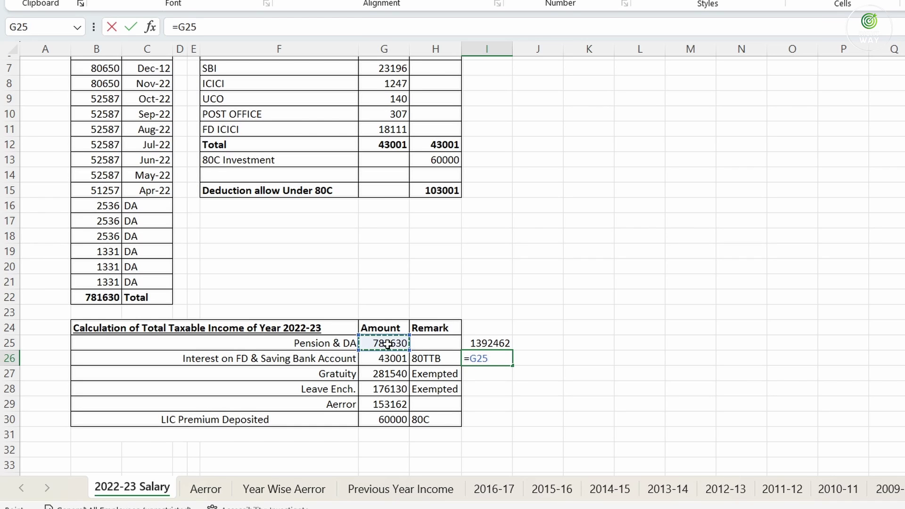
{"action": "type", "text": "+"}
{"action": "left_click", "coordinate": [388, 405]}
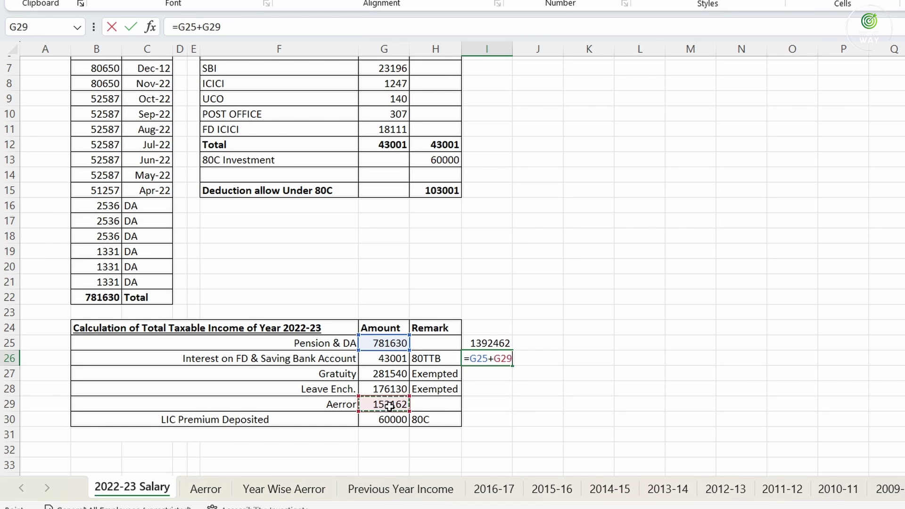
{"action": "key", "text": "Return"}
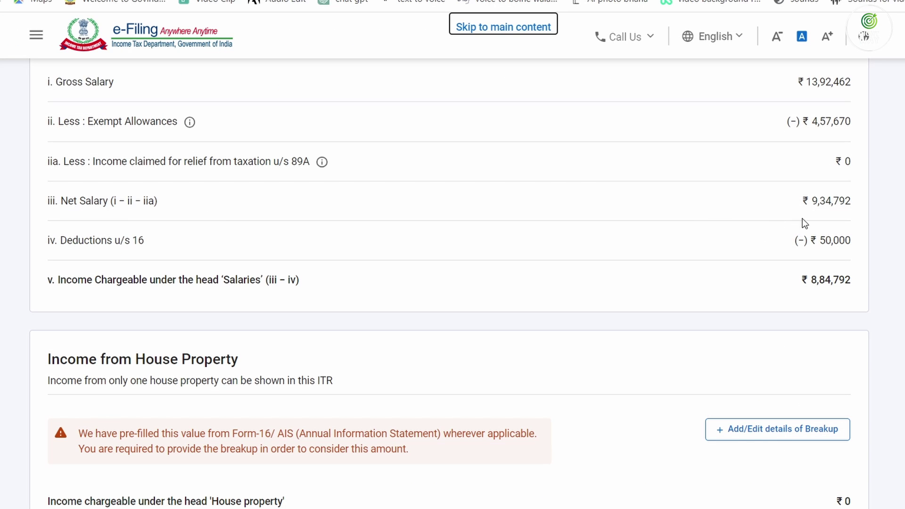
Verify net salary 9,34,792 and interest 43001, then tick the Saving Bank Account interest row
{"action": "left_click_drag", "start_coordinate": [811, 201], "coordinate": [860, 202]}
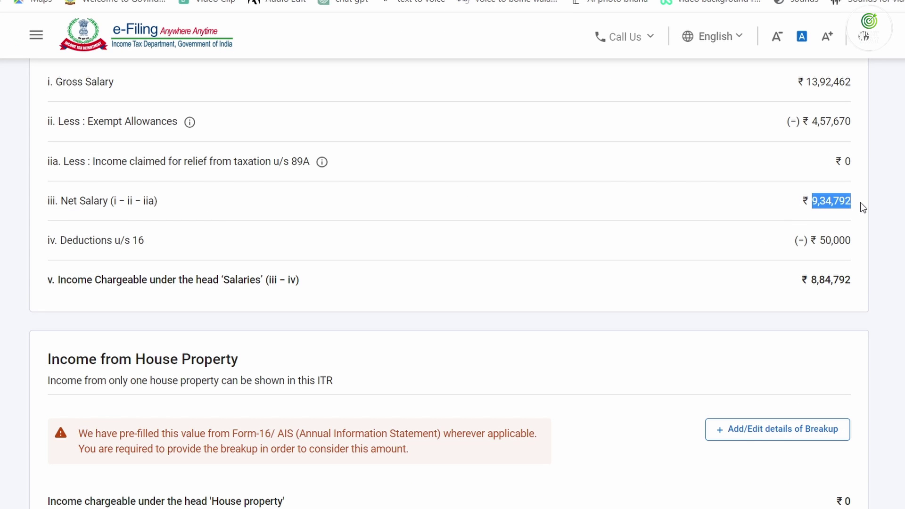
{"action": "left_click_drag", "start_coordinate": [854, 243], "coordinate": [821, 241]}
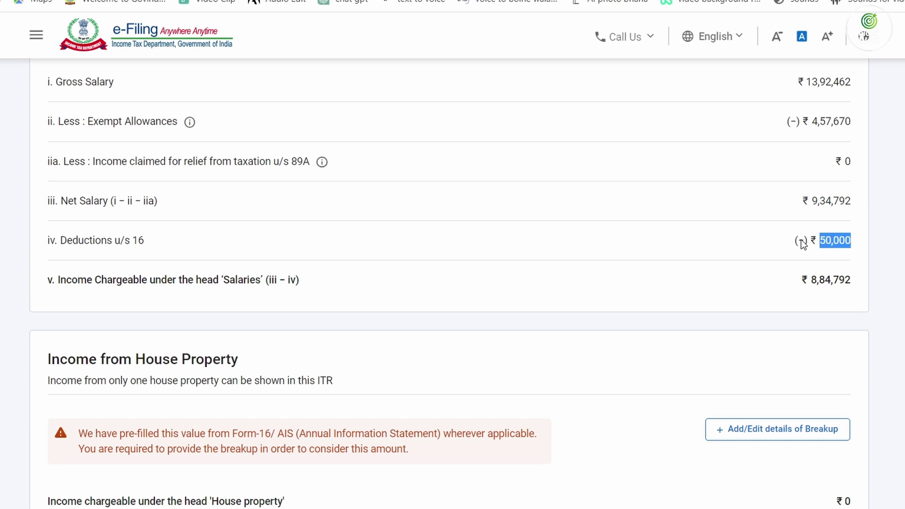
{"action": "scroll", "coordinate": [801, 238], "scroll_direction": "down", "scroll_amount": 9}
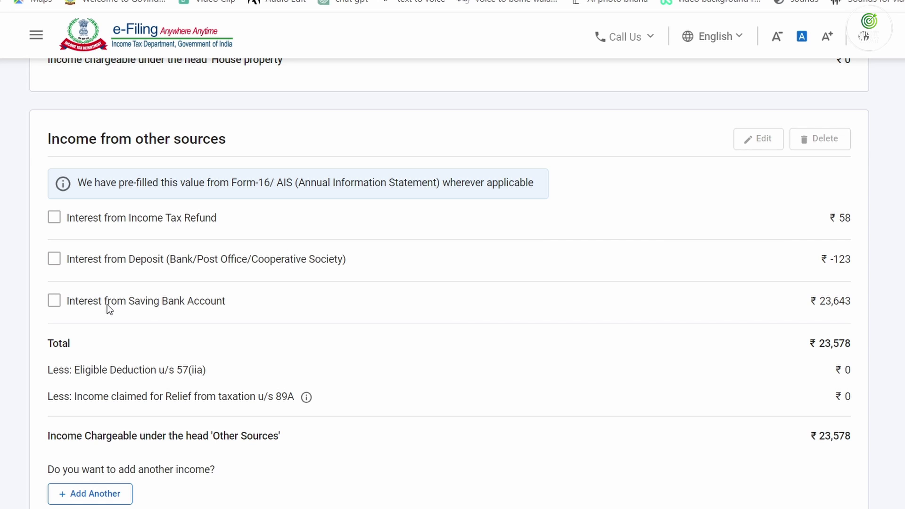
{"action": "key", "text": "alt+Tab"}
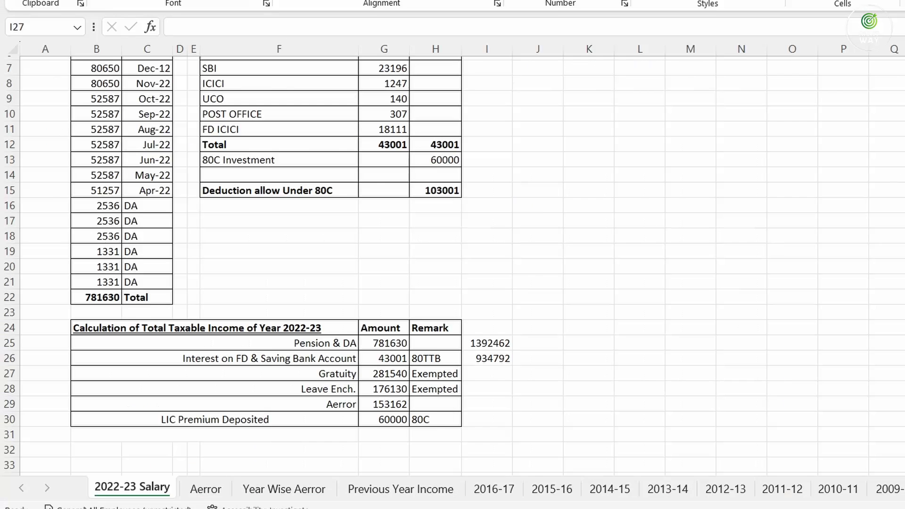
{"action": "left_click", "coordinate": [386, 359]}
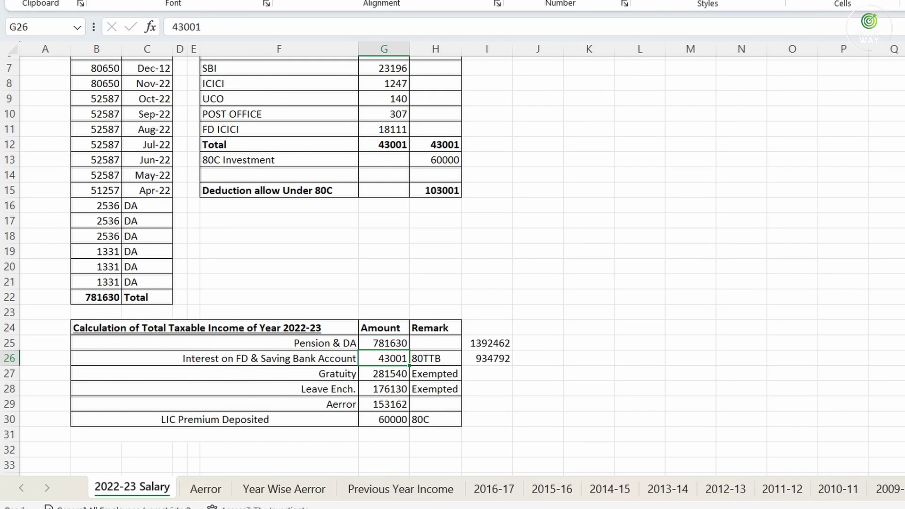
{"action": "key", "text": "alt+Tab"}
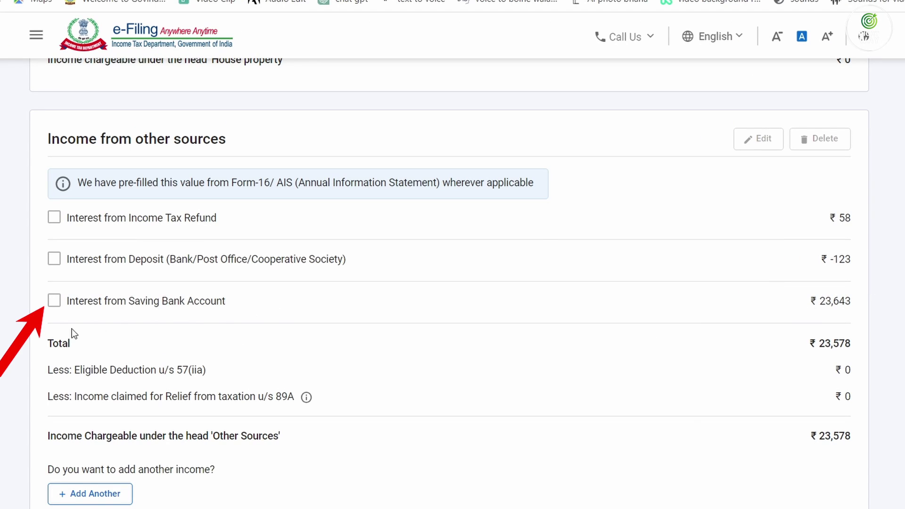
{"action": "left_click", "coordinate": [54, 300]}
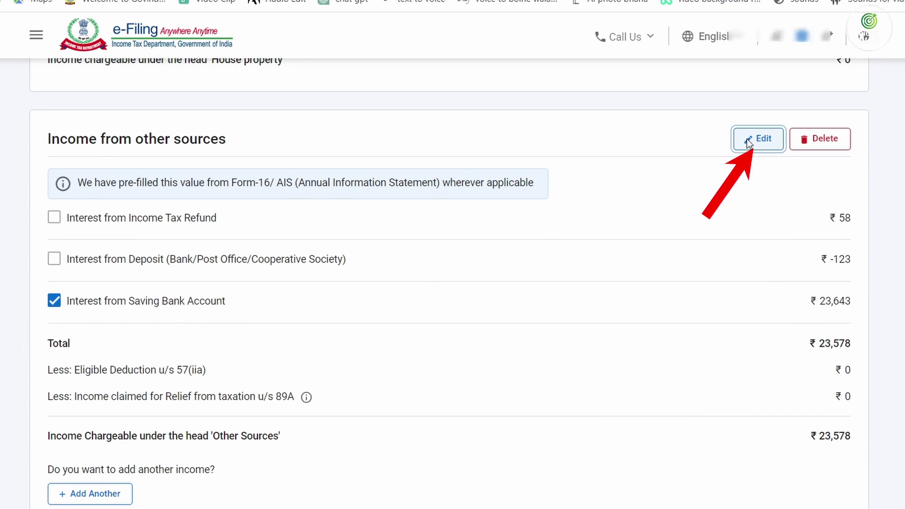
Change the savings bank interest from 23,643 to 43,001 and save it
{"action": "left_click", "coordinate": [749, 141]}
{"action": "left_click_drag", "start_coordinate": [392, 239], "coordinate": [496, 248]}
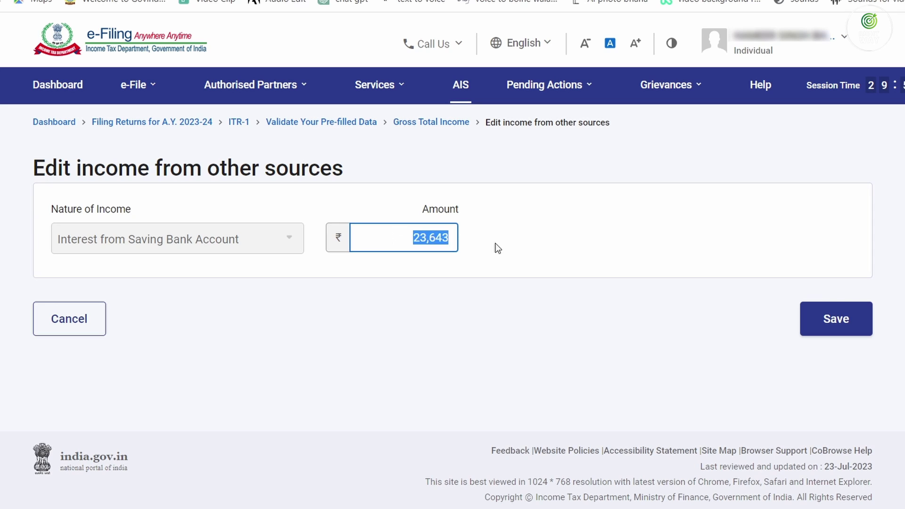
{"action": "type", "text": "43001"}
{"action": "key", "text": "Tab"}
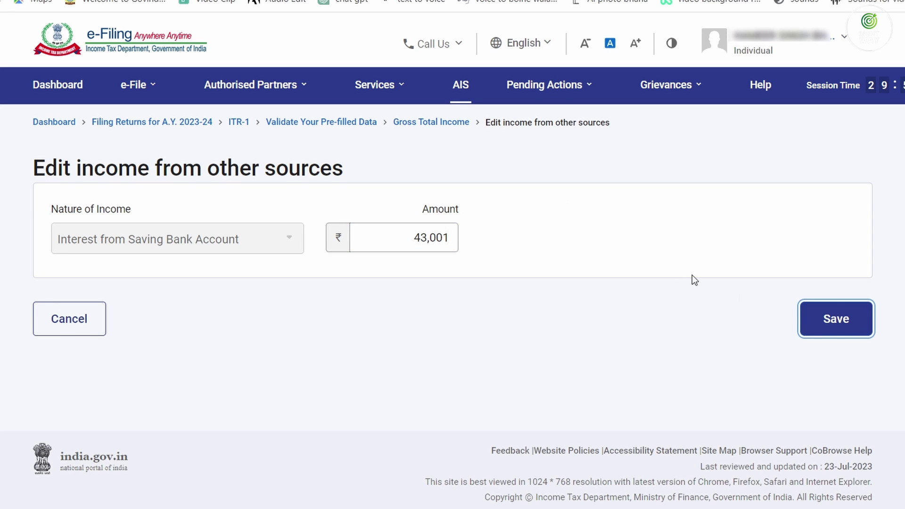
{"action": "left_click", "coordinate": [836, 322]}
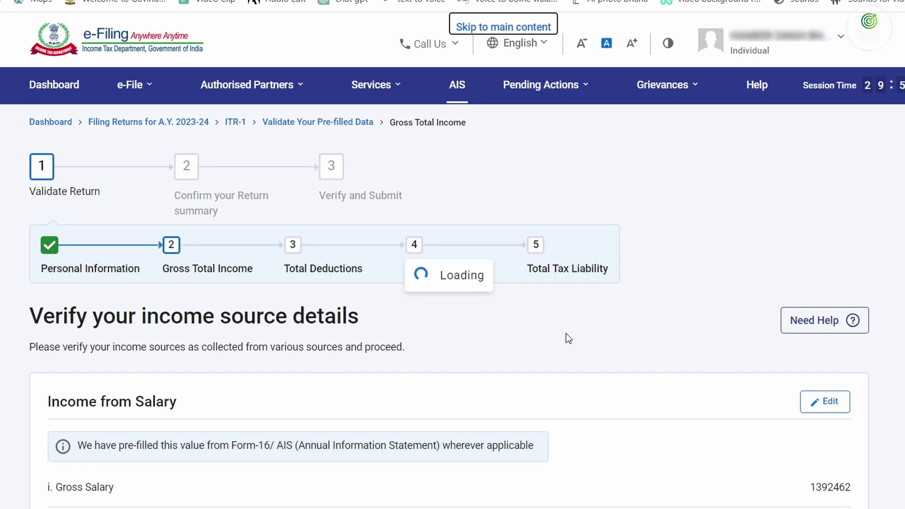
{"action": "scroll", "coordinate": [568, 338], "scroll_direction": "down", "scroll_amount": 15}
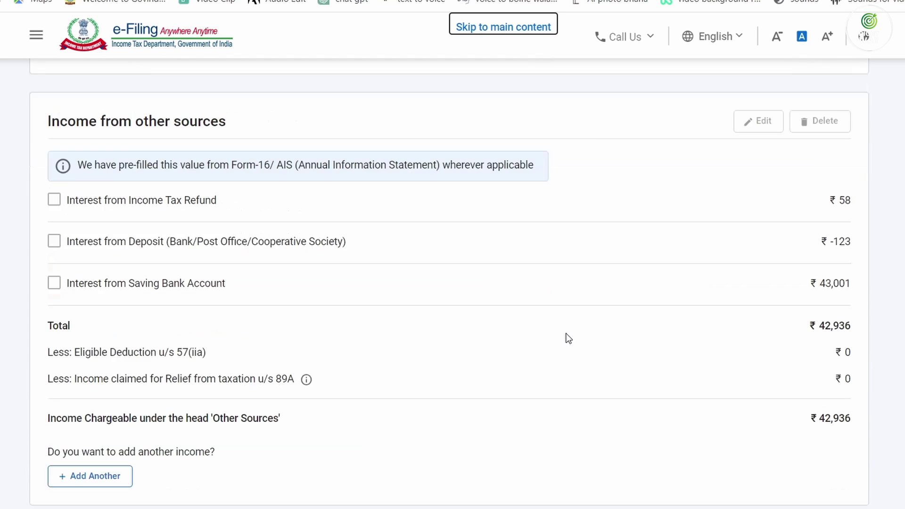
Check the 2022-23 Salary sheet amounts in Excel, including Aerror 153162 and LIC premium 60000
{"action": "left_click", "coordinate": [591, 508]}
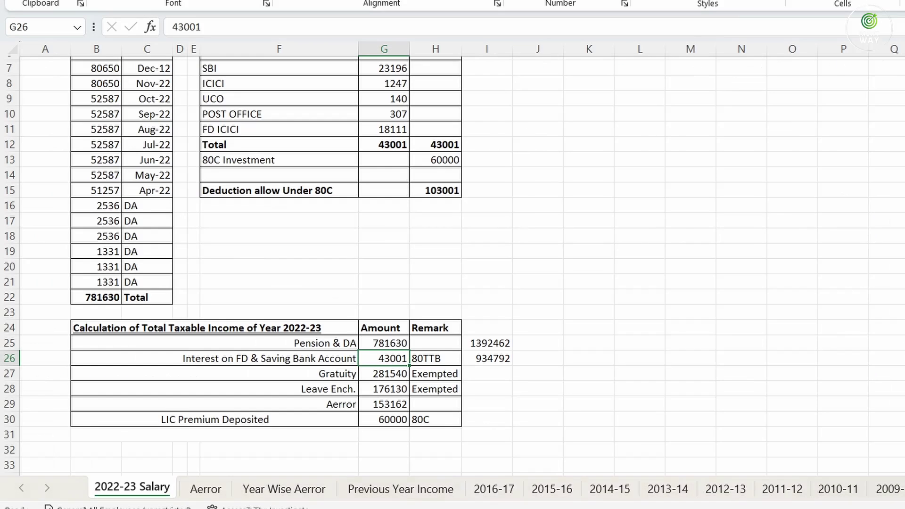
{"action": "left_click", "coordinate": [390, 347]}
{"action": "left_click", "coordinate": [391, 361]}
{"action": "left_click_drag", "start_coordinate": [382, 368], "coordinate": [384, 391]}
{"action": "left_click", "coordinate": [387, 406]}
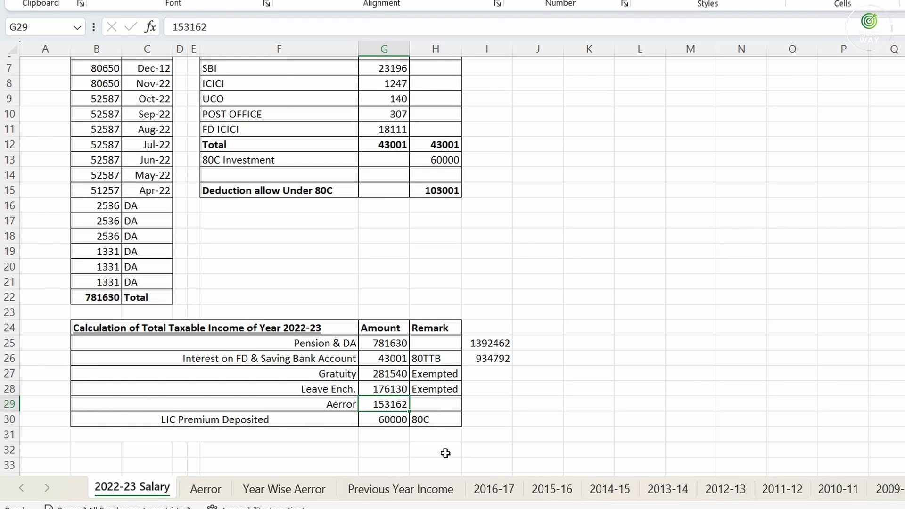
{"action": "left_click", "coordinate": [396, 419]}
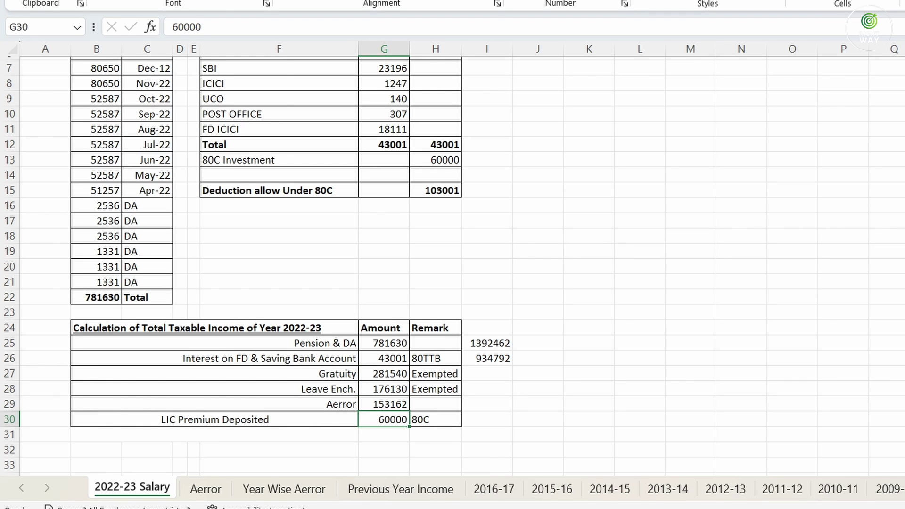
{"action": "key", "text": "alt+Tab"}
Confirm the Gross Total Income section
{"action": "scroll", "coordinate": [771, 243], "scroll_direction": "down", "scroll_amount": 3}
{"action": "left_click", "coordinate": [819, 423]}
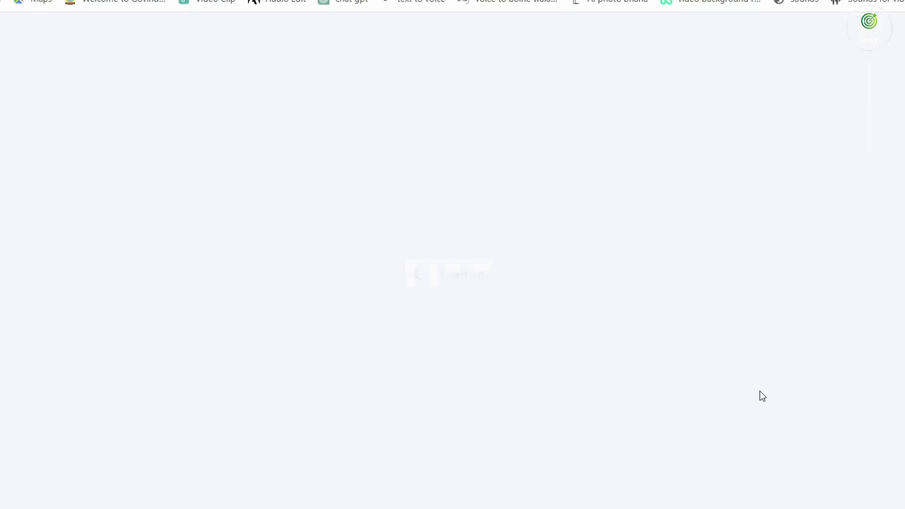
{"action": "scroll", "coordinate": [682, 347], "scroll_direction": "down", "scroll_amount": 4}
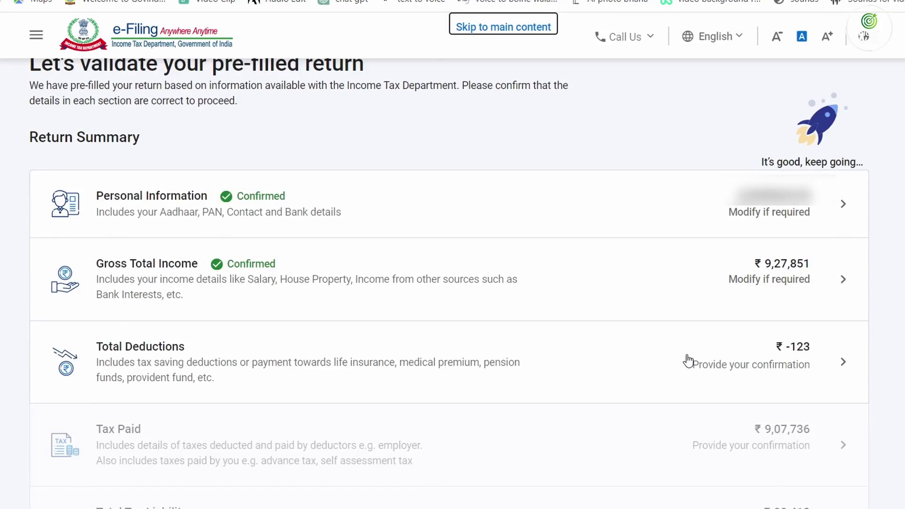
Claim a ₹60,000 deduction under section 80C in Total Deductions
{"action": "left_click", "coordinate": [686, 354]}
{"action": "scroll", "coordinate": [423, 332], "scroll_direction": "down", "scroll_amount": 15}
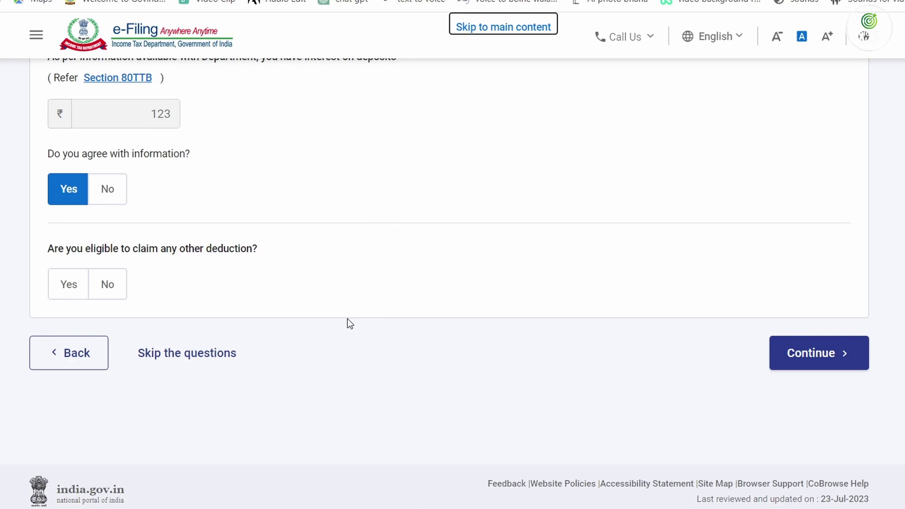
{"action": "scroll", "coordinate": [346, 318], "scroll_direction": "up", "scroll_amount": 10}
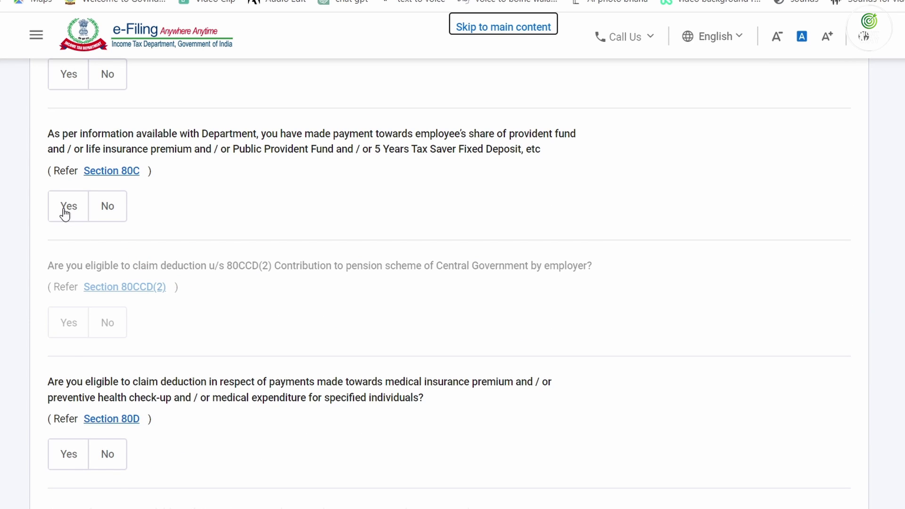
{"action": "left_click", "coordinate": [65, 211]}
{"action": "left_click", "coordinate": [169, 276]}
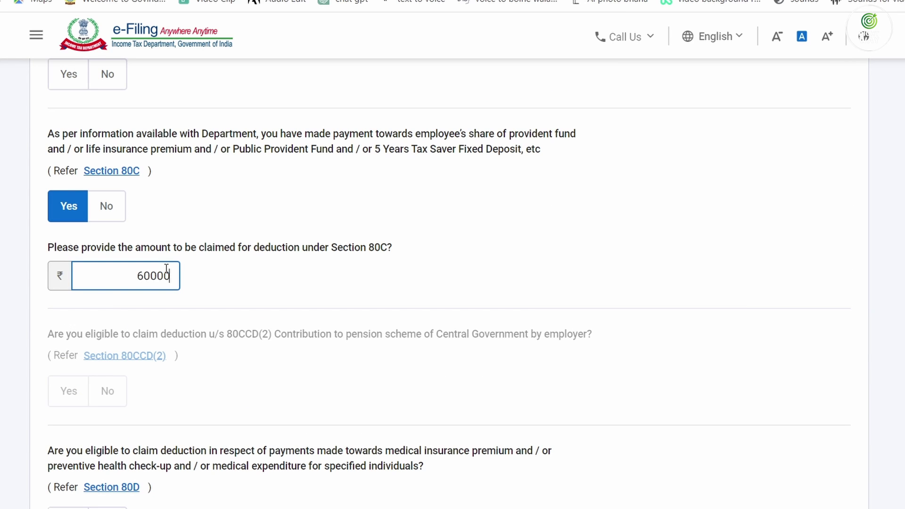
{"action": "key", "text": "Tab"}
{"action": "scroll", "coordinate": [646, 385], "scroll_direction": "down", "scroll_amount": 12}
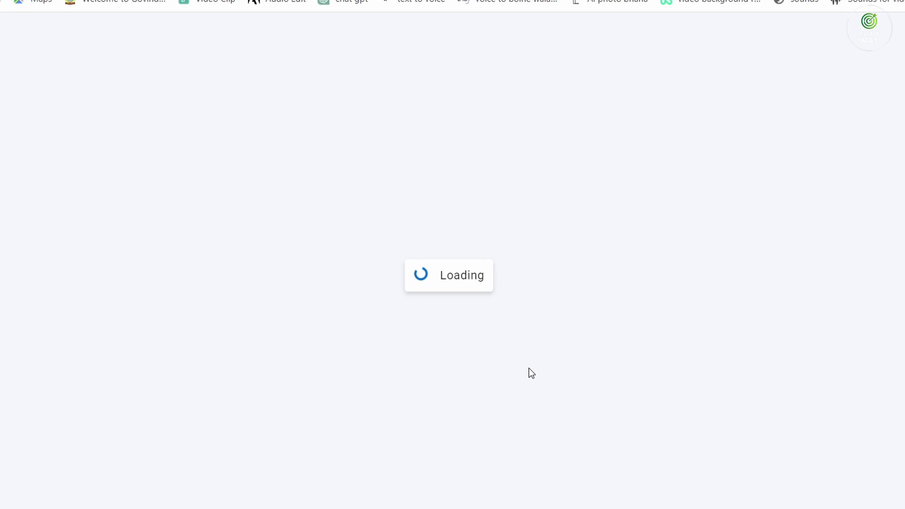
{"action": "scroll", "coordinate": [537, 369], "scroll_direction": "down", "scroll_amount": 8}
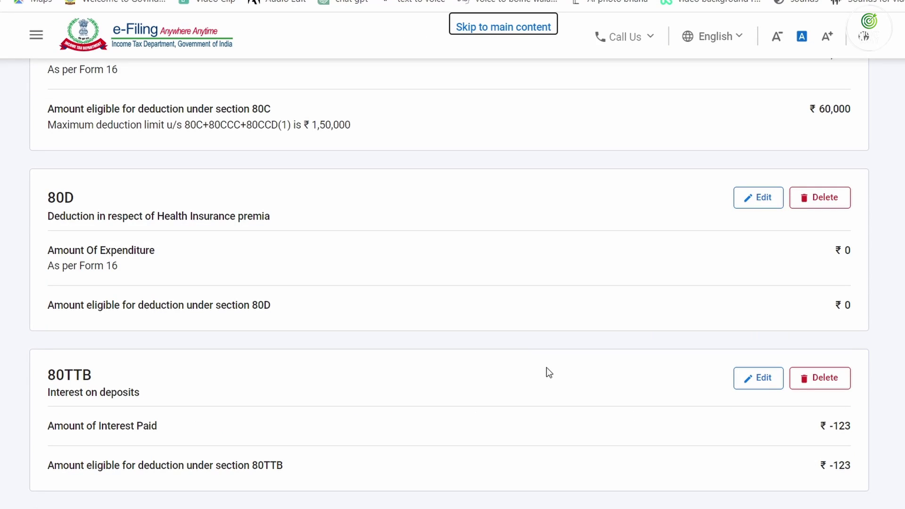
Correct the 80TTB interest deduction from -123 to 43,001 and save it
{"action": "left_click", "coordinate": [758, 379]}
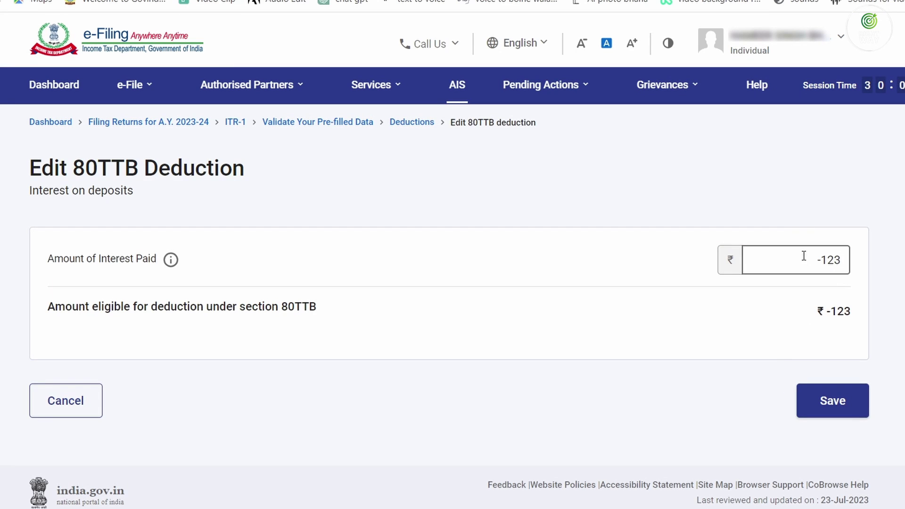
{"action": "left_click", "coordinate": [803, 255]}
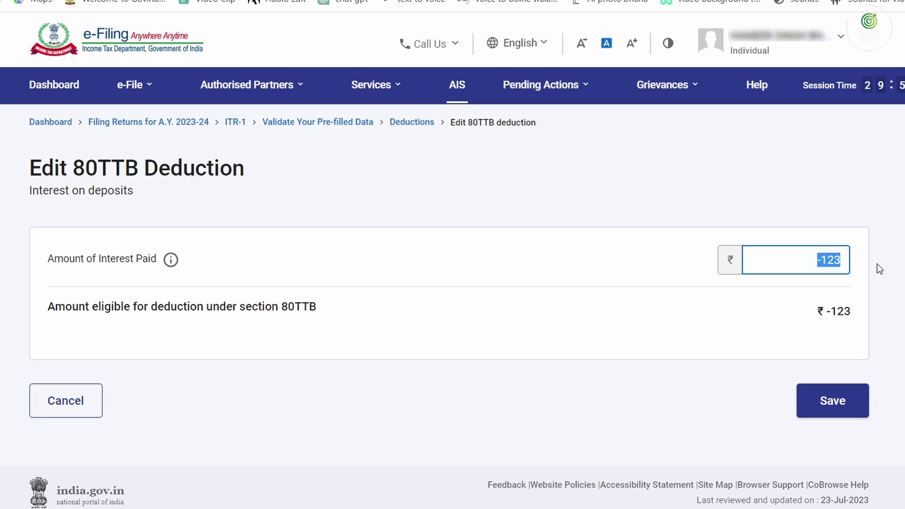
{"action": "type", "text": "50000"}
{"action": "key", "text": "Tab"}
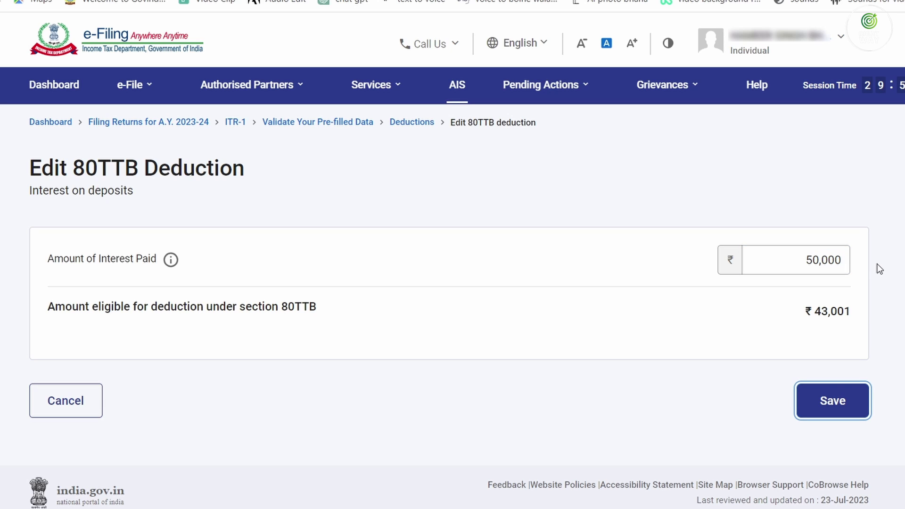
{"action": "key", "text": "shift+Tab"}
{"action": "key", "text": "shift+Tab"}
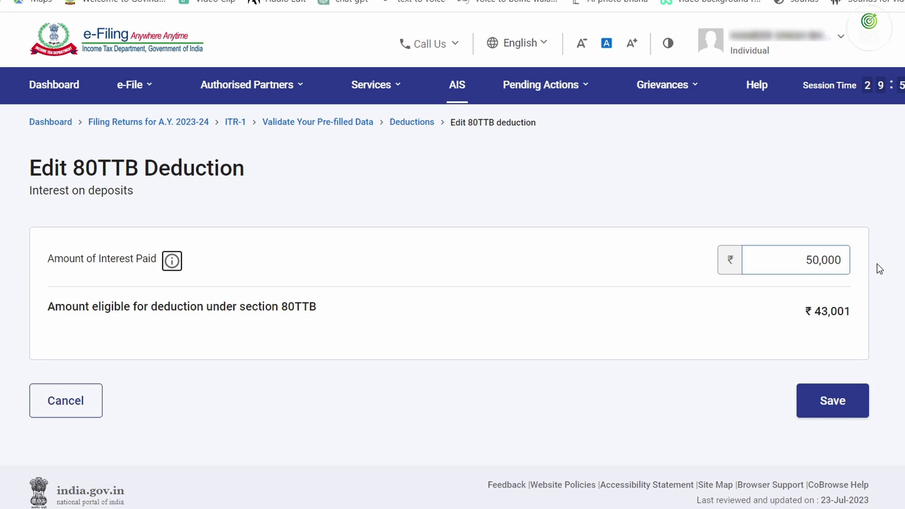
{"action": "key", "text": "Tab"}
{"action": "type", "text": "43"}
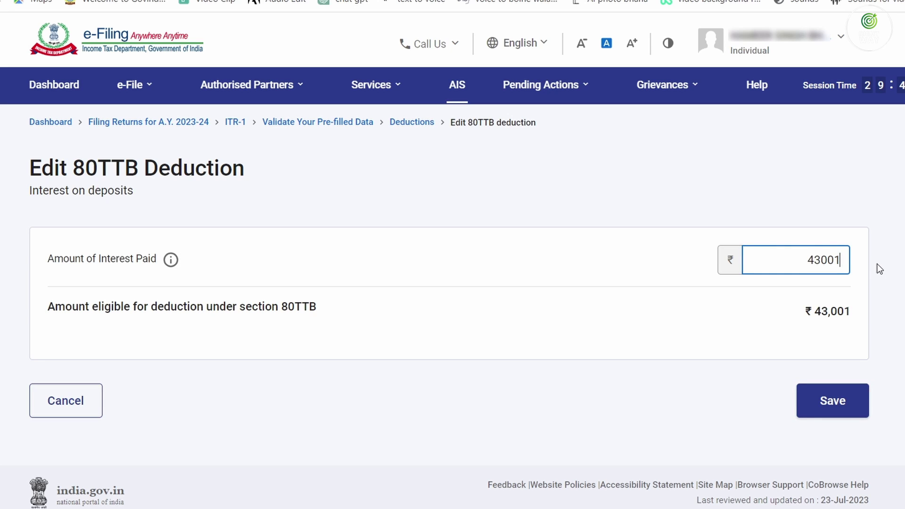
{"action": "key", "text": "Tab"}
{"action": "left_click", "coordinate": [826, 409]}
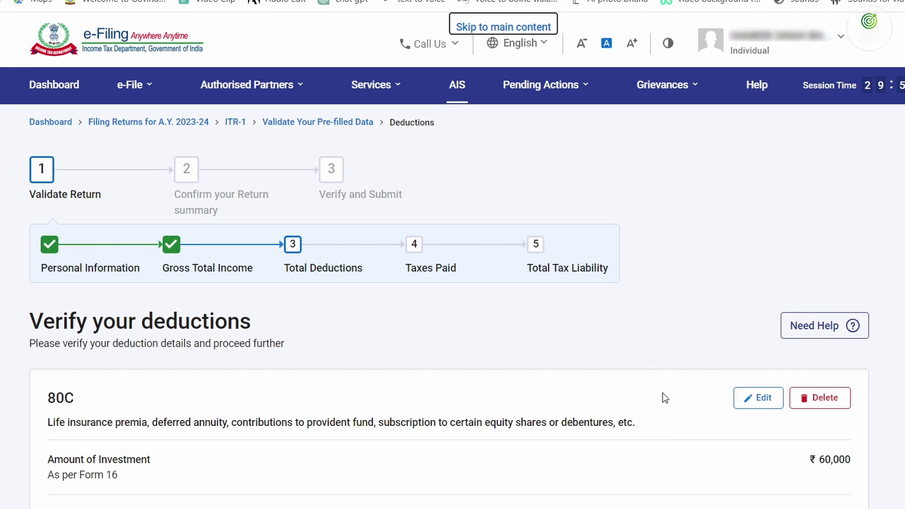
Confirm Total Deductions at ₹1,03,001
{"action": "scroll", "coordinate": [665, 398], "scroll_direction": "down", "scroll_amount": 10}
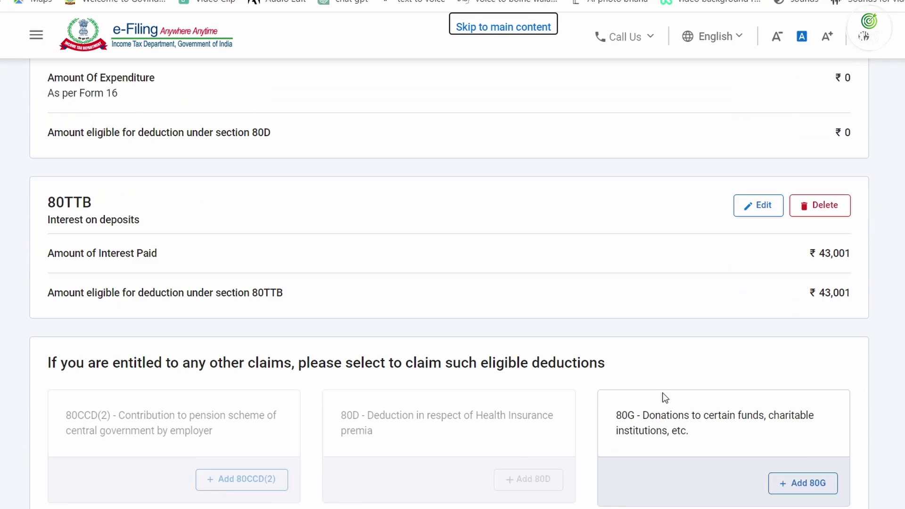
{"action": "scroll", "coordinate": [665, 398], "scroll_direction": "down", "scroll_amount": 5}
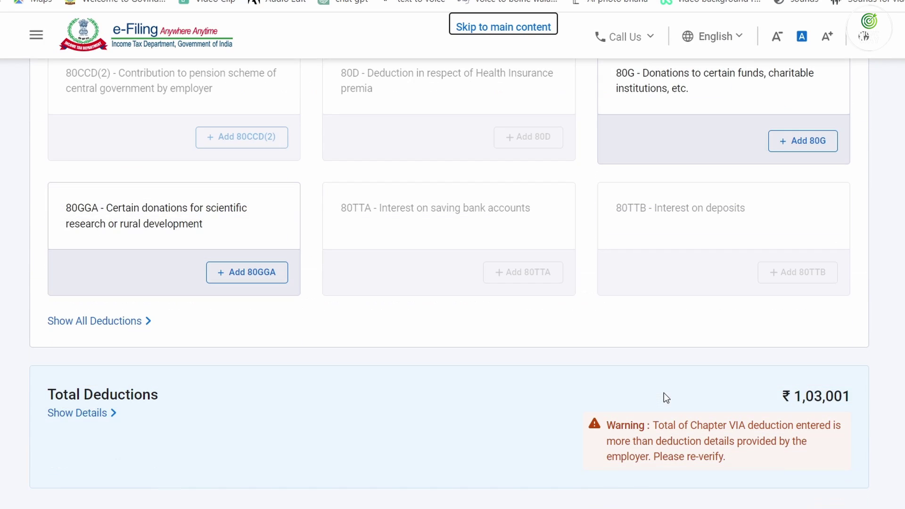
{"action": "scroll", "coordinate": [678, 400], "scroll_direction": "down", "scroll_amount": 3}
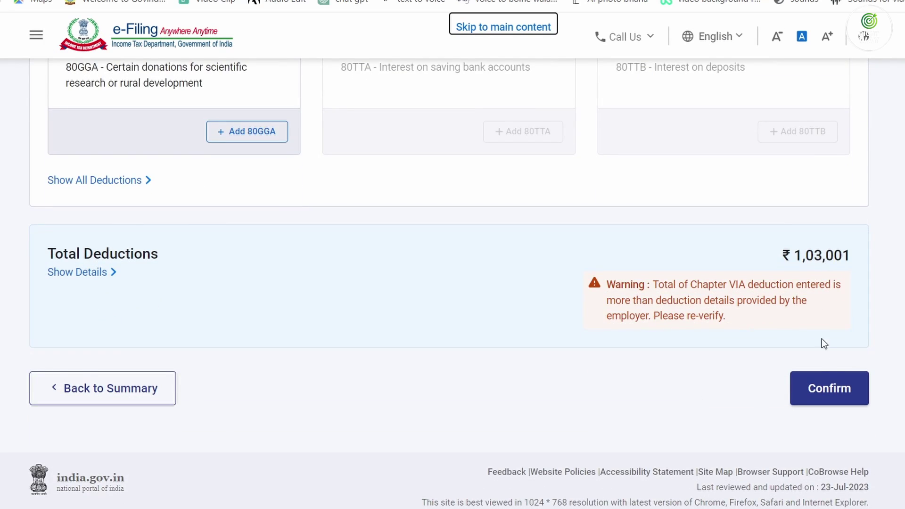
{"action": "left_click", "coordinate": [826, 387]}
Open Tax Paid and expand the TDS on salary details
{"action": "scroll", "coordinate": [579, 371], "scroll_direction": "down", "scroll_amount": 6}
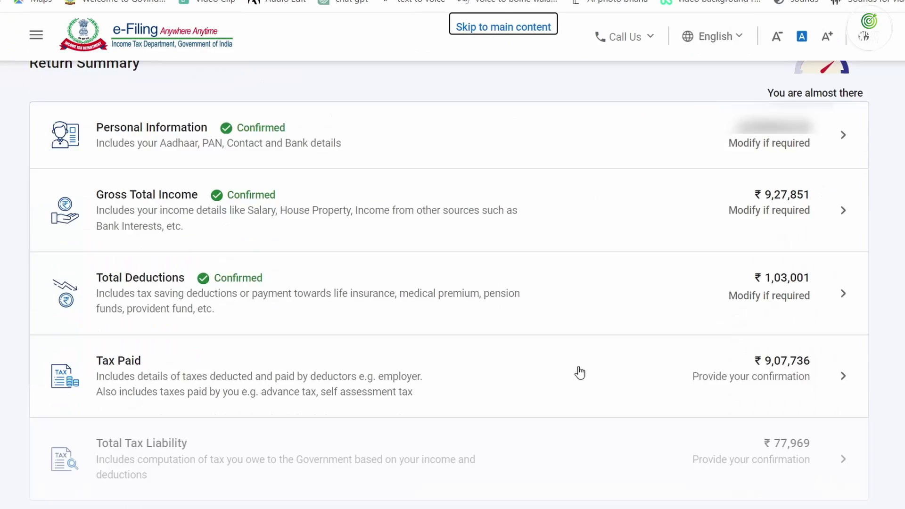
{"action": "left_click", "coordinate": [757, 375]}
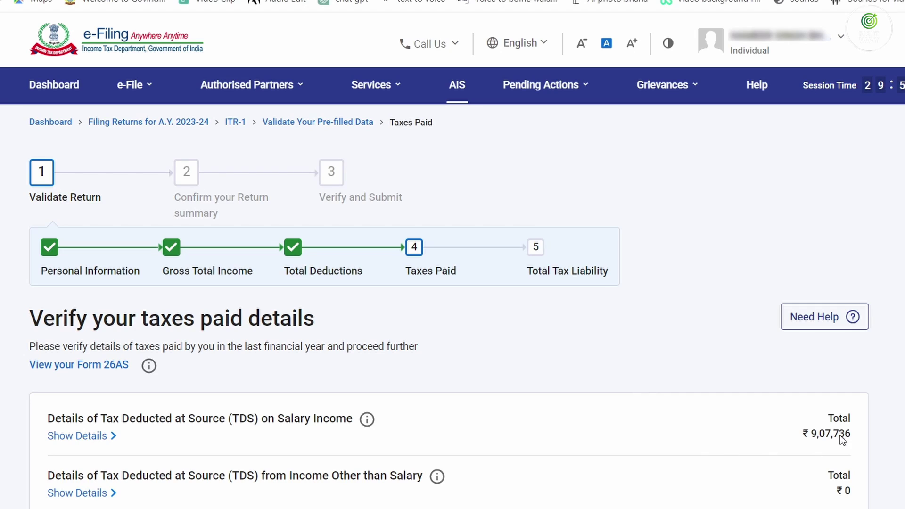
{"action": "left_click", "coordinate": [72, 436]}
{"action": "scroll", "coordinate": [408, 452], "scroll_direction": "down", "scroll_amount": 7}
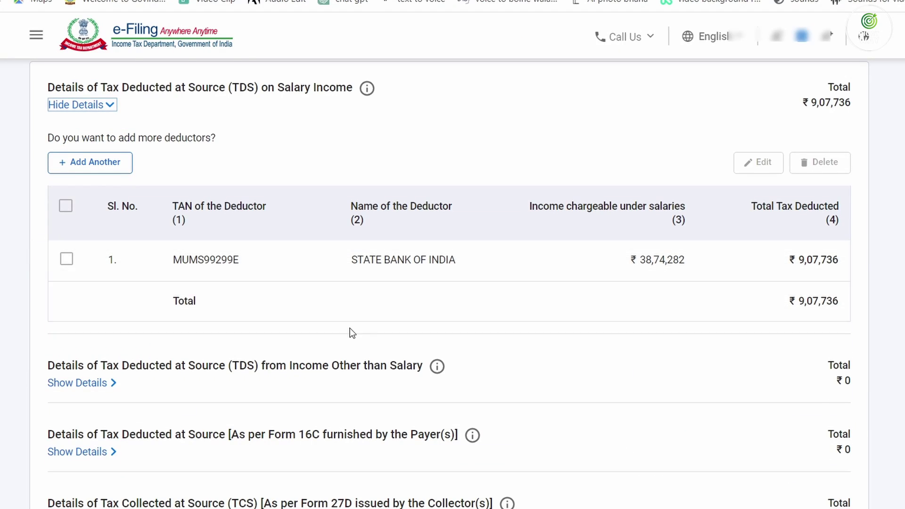
{"action": "scroll", "coordinate": [350, 328], "scroll_direction": "up", "scroll_amount": 7}
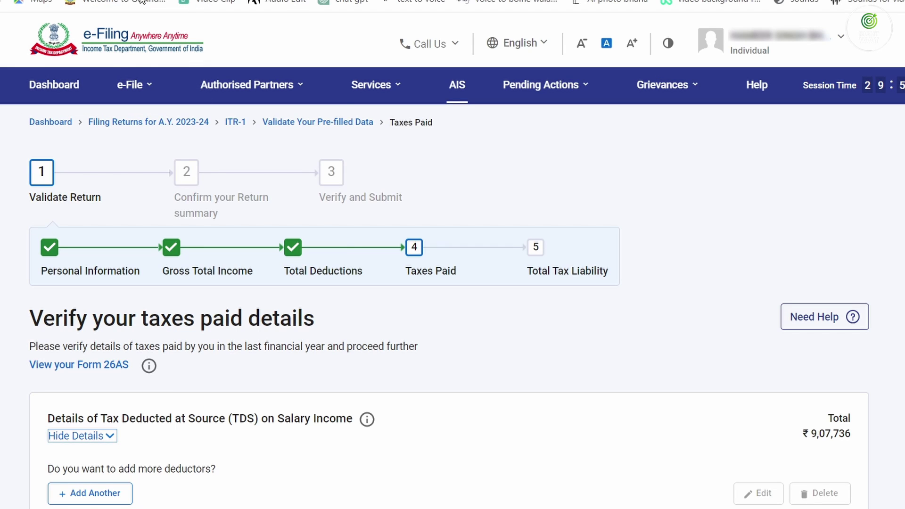
Request View Form 26AS from the e-File menu, bringing up the TRACES disclaimer
{"action": "left_click", "coordinate": [134, 84]}
{"action": "mouse_move", "coordinate": [188, 122]}
{"action": "left_click", "coordinate": [421, 232]}
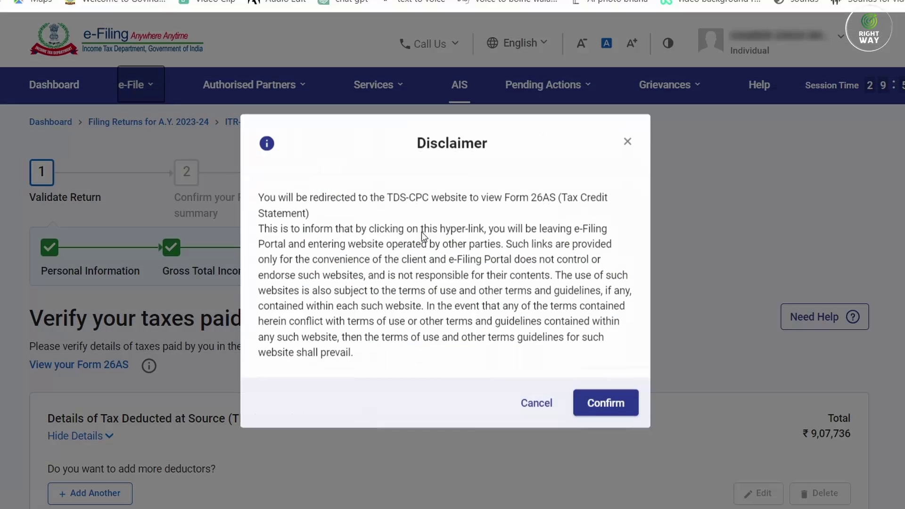
Accept the disclaimer and usage terms to reach the TRACES tax credit view
{"action": "left_click", "coordinate": [595, 406]}
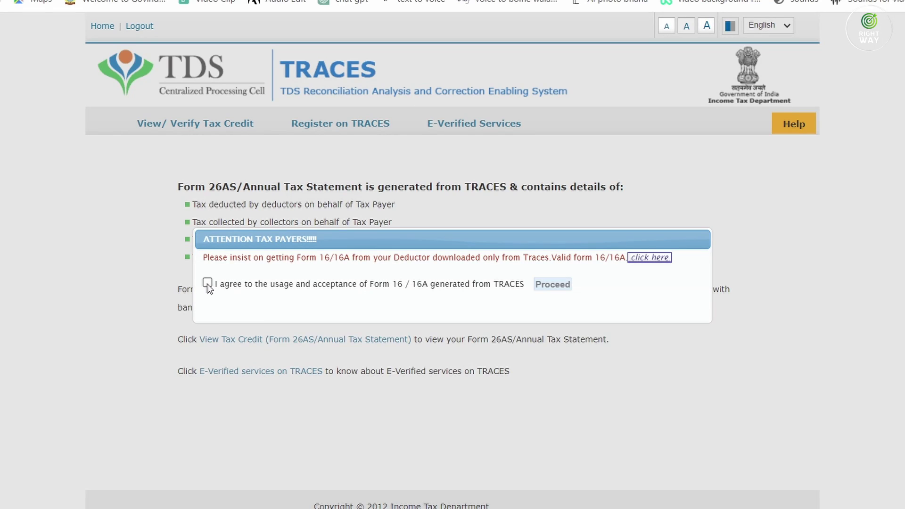
{"action": "left_click", "coordinate": [207, 283]}
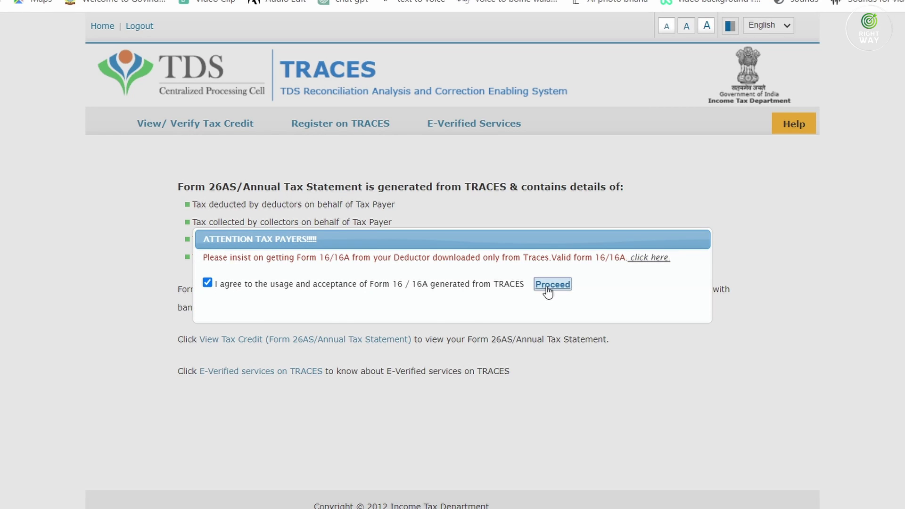
{"action": "left_click", "coordinate": [551, 284]}
{"action": "left_click", "coordinate": [315, 339]}
Load the AY 2023-24 Form 26AS as HTML, showing 907,736.00 TDS by State Bank of India
{"action": "left_click", "coordinate": [522, 197]}
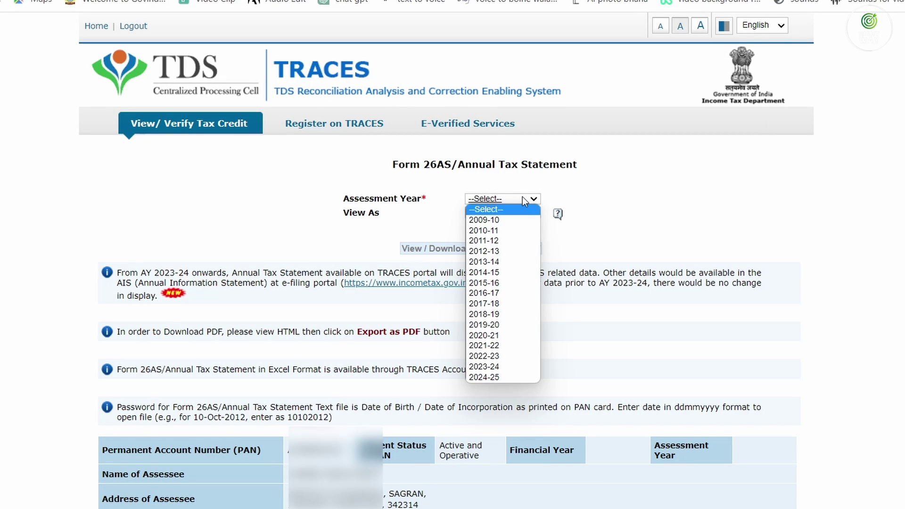
{"action": "left_click", "coordinate": [521, 369]}
{"action": "left_click", "coordinate": [493, 212]}
{"action": "left_click", "coordinate": [489, 233]}
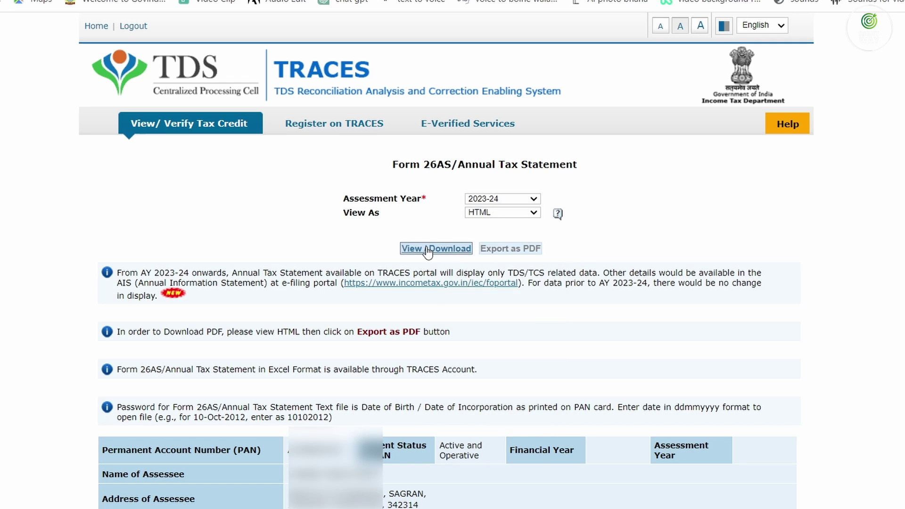
{"action": "left_click", "coordinate": [427, 249]}
{"action": "scroll", "coordinate": [453, 254], "scroll_direction": "down", "scroll_amount": 12}
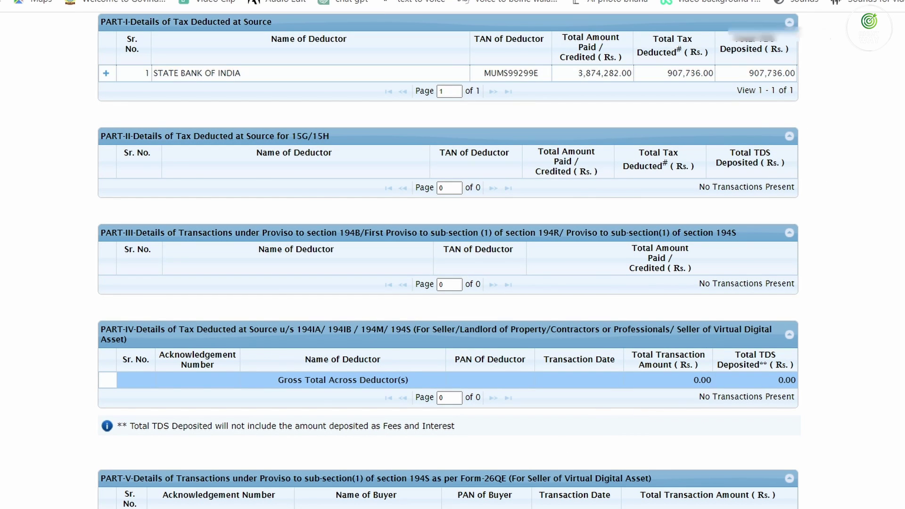
{"action": "left_click", "coordinate": [113, 1]}
Select, edit and save the State Bank of India salary TDS entry of ₹9,07,736
{"action": "scroll", "coordinate": [843, 439], "scroll_direction": "down", "scroll_amount": 7}
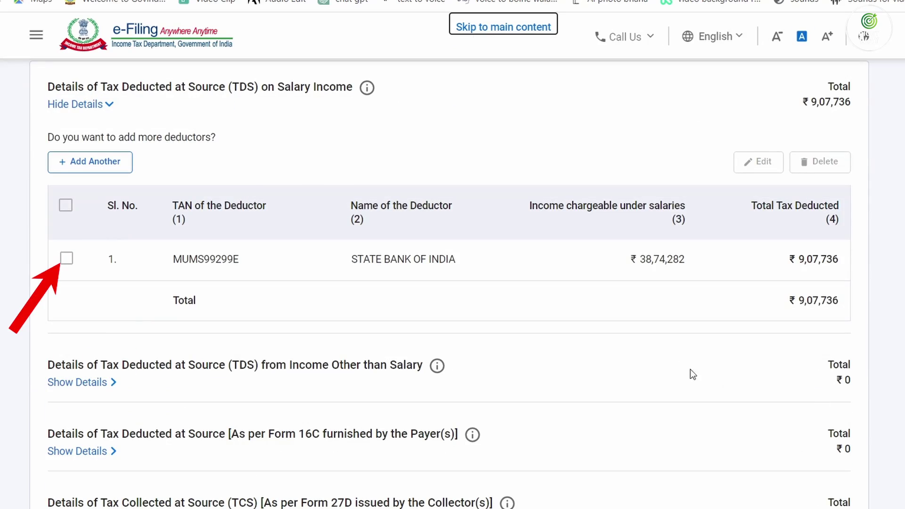
{"action": "left_click", "coordinate": [66, 259]}
{"action": "scroll", "coordinate": [739, 259], "scroll_direction": "up", "scroll_amount": 5}
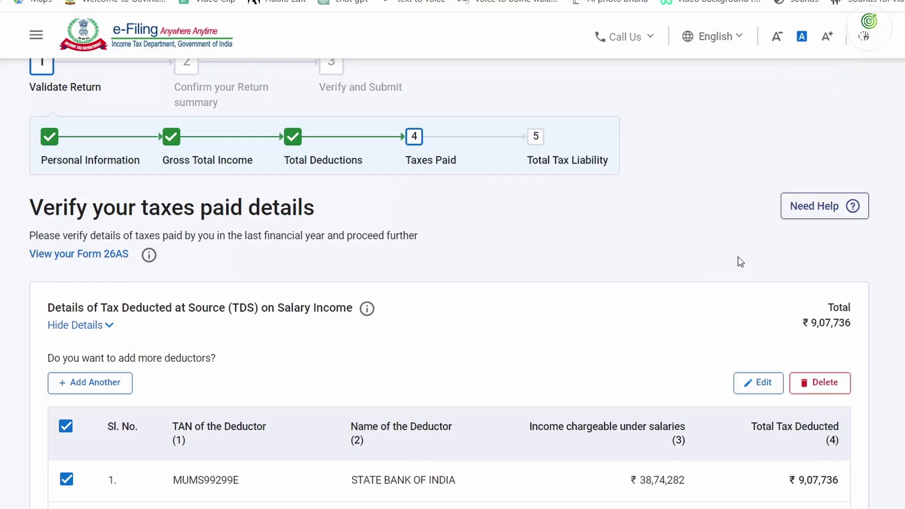
{"action": "left_click", "coordinate": [749, 383]}
{"action": "scroll", "coordinate": [507, 312], "scroll_direction": "down", "scroll_amount": 3}
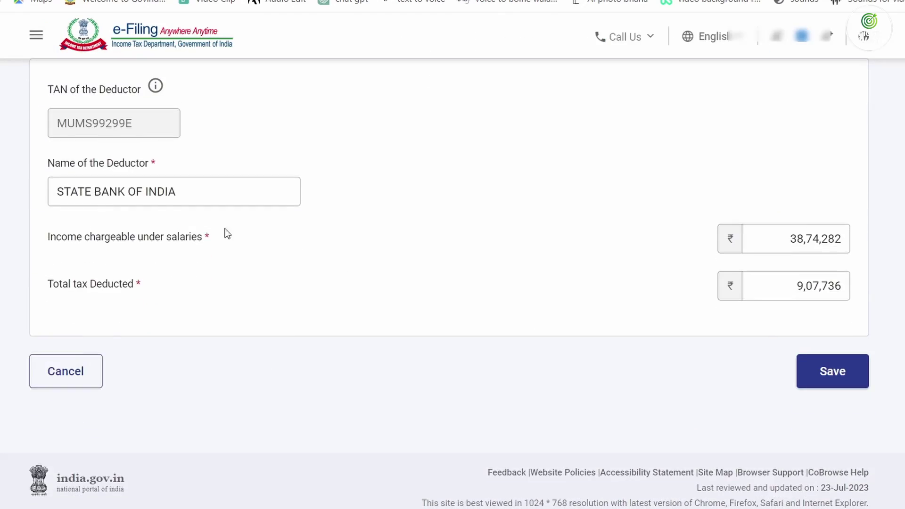
{"action": "left_click", "coordinate": [832, 372]}
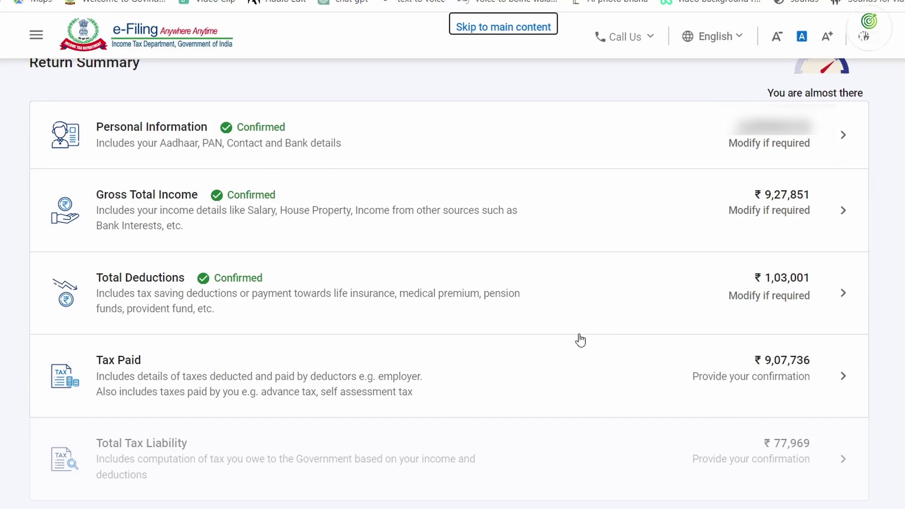
{"action": "left_click", "coordinate": [681, 373]}
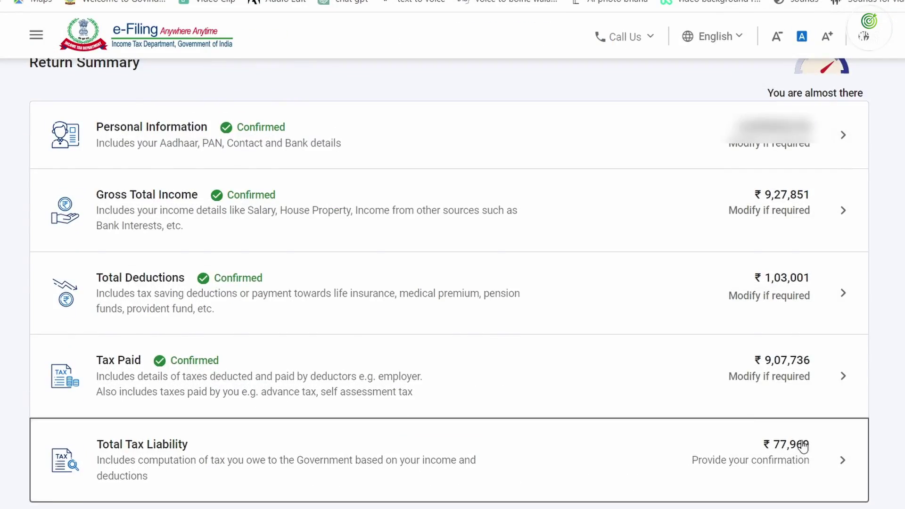
Review the Computation of Tax and confirm the ₹77,969 Total Tax Liability
{"action": "left_click", "coordinate": [800, 448]}
{"action": "scroll", "coordinate": [658, 312], "scroll_direction": "down", "scroll_amount": 8}
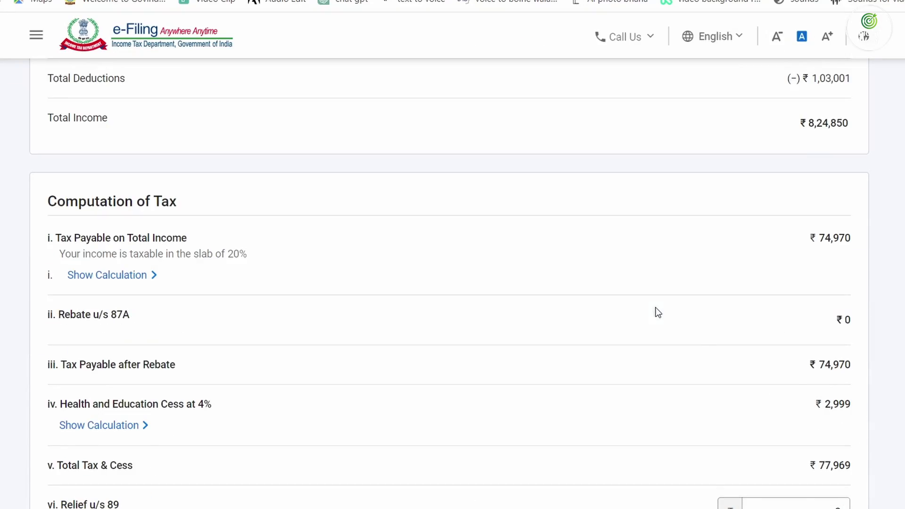
{"action": "scroll", "coordinate": [831, 472], "scroll_direction": "down", "scroll_amount": 9}
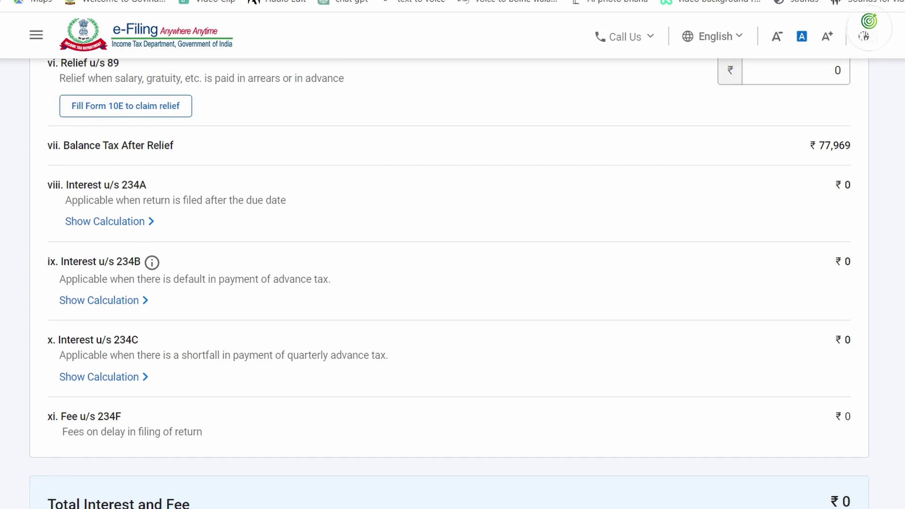
{"action": "scroll", "coordinate": [452, 283], "scroll_direction": "up", "scroll_amount": 5}
{"action": "scroll", "coordinate": [453, 282], "scroll_direction": "up", "scroll_amount": 6}
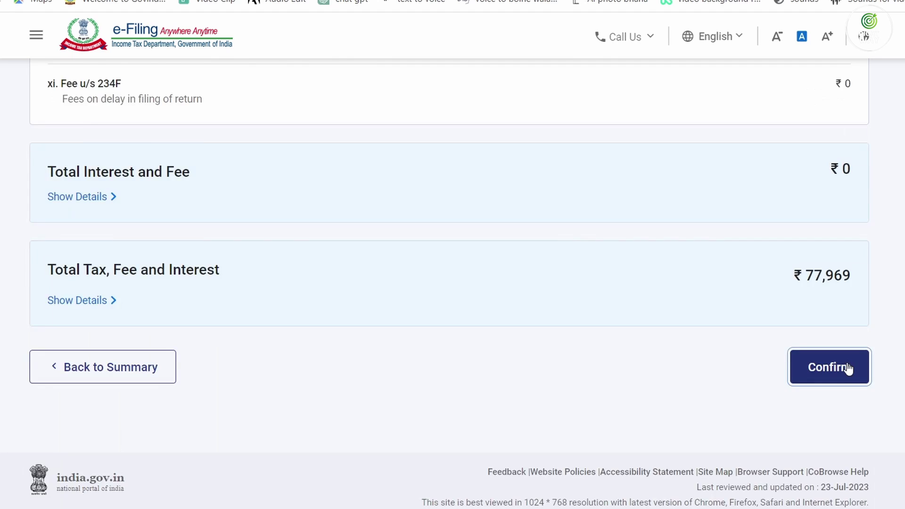
{"action": "left_click", "coordinate": [828, 366]}
{"action": "scroll", "coordinate": [473, 389], "scroll_direction": "down", "scroll_amount": 5}
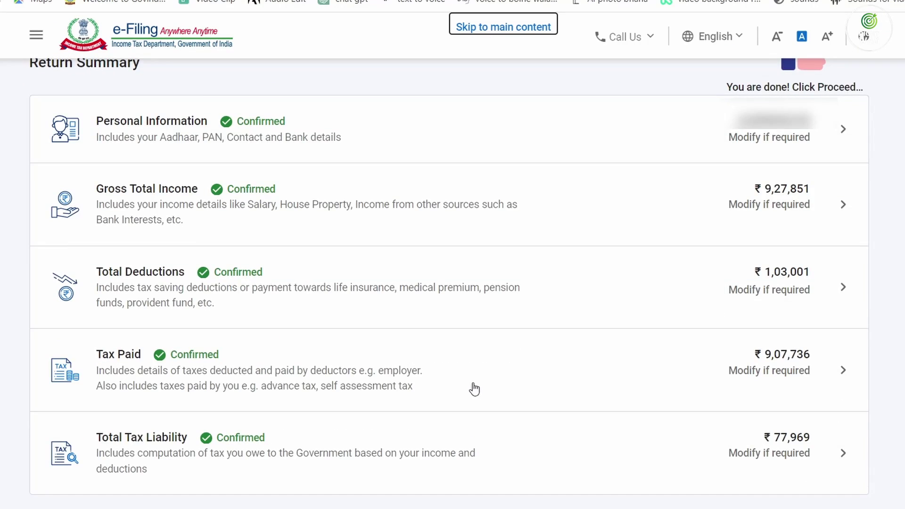
Reopen Gross Total Income and answer No to both exemption questions
{"action": "scroll", "coordinate": [474, 389], "scroll_direction": "up", "scroll_amount": 2}
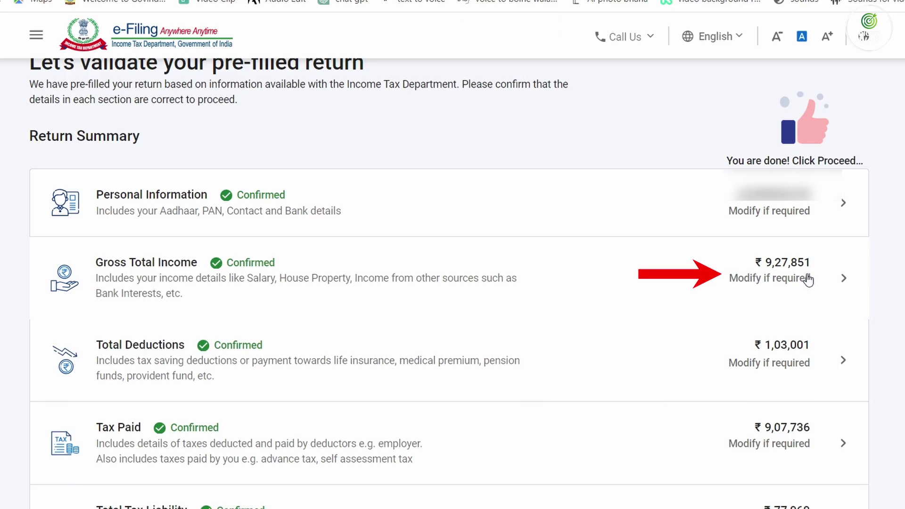
{"action": "left_click", "coordinate": [808, 279]}
{"action": "scroll", "coordinate": [204, 390], "scroll_direction": "down", "scroll_amount": 7}
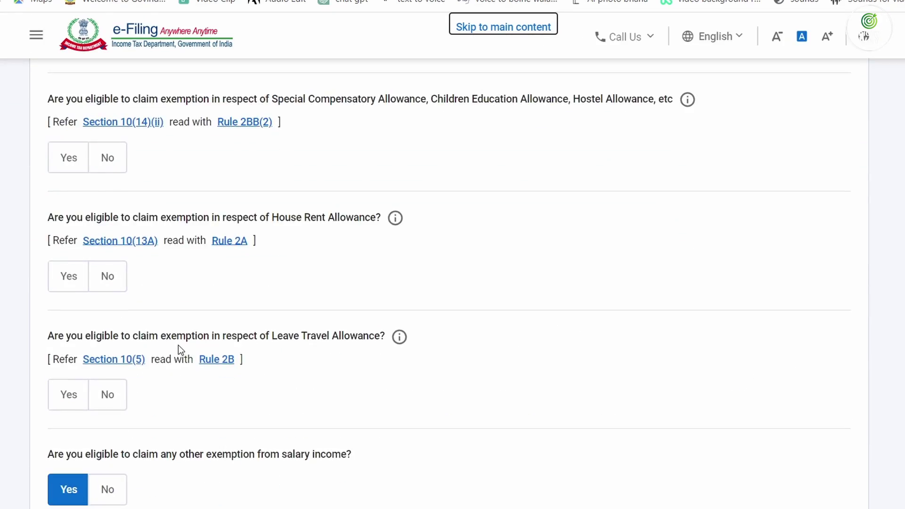
{"action": "scroll", "coordinate": [178, 348], "scroll_direction": "up", "scroll_amount": 7}
{"action": "left_click", "coordinate": [109, 379]}
{"action": "scroll", "coordinate": [109, 283], "scroll_direction": "down", "scroll_amount": 5}
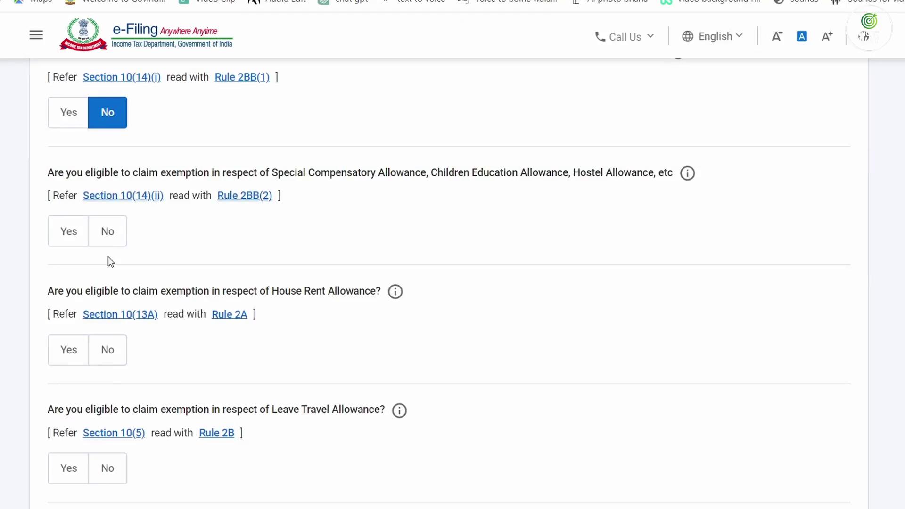
{"action": "left_click", "coordinate": [107, 230]}
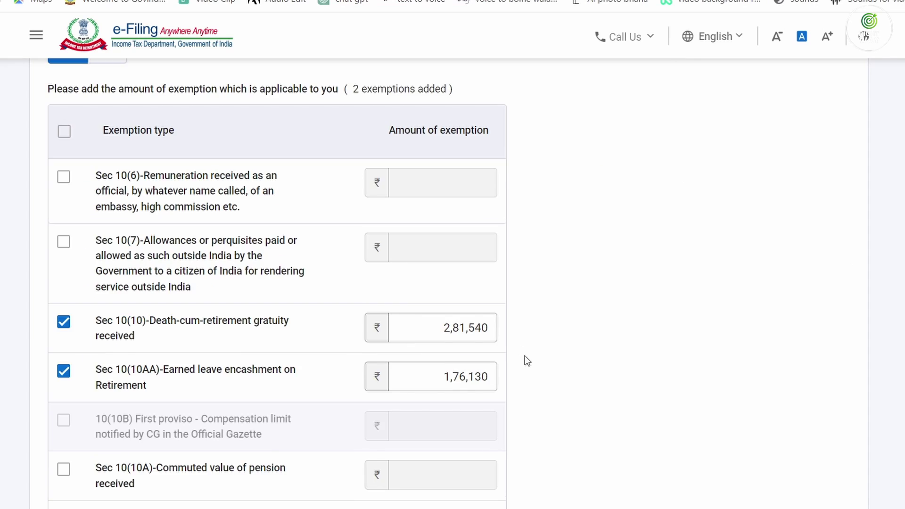
{"action": "scroll", "coordinate": [659, 363], "scroll_direction": "down", "scroll_amount": 5}
{"action": "left_click", "coordinate": [821, 341]}
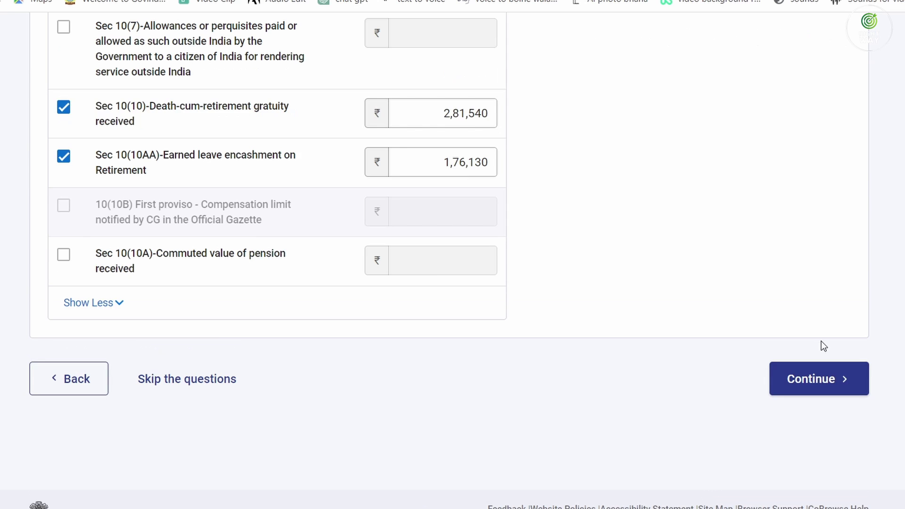
Edit Income from Salary and select the 13,92,462 salary u/s 17(1) field
{"action": "left_click", "coordinate": [838, 146]}
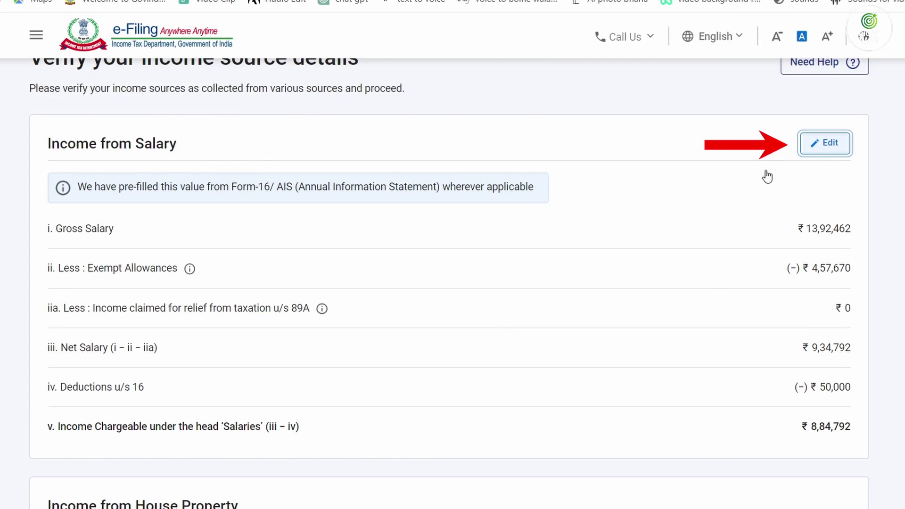
{"action": "scroll", "coordinate": [552, 291], "scroll_direction": "down", "scroll_amount": 5}
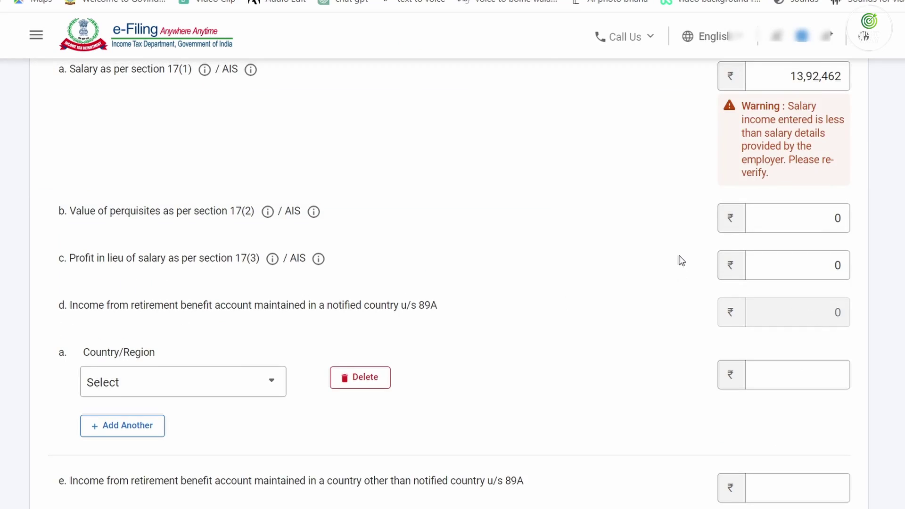
{"action": "scroll", "coordinate": [688, 266], "scroll_direction": "up", "scroll_amount": 2}
{"action": "left_click", "coordinate": [794, 151]}
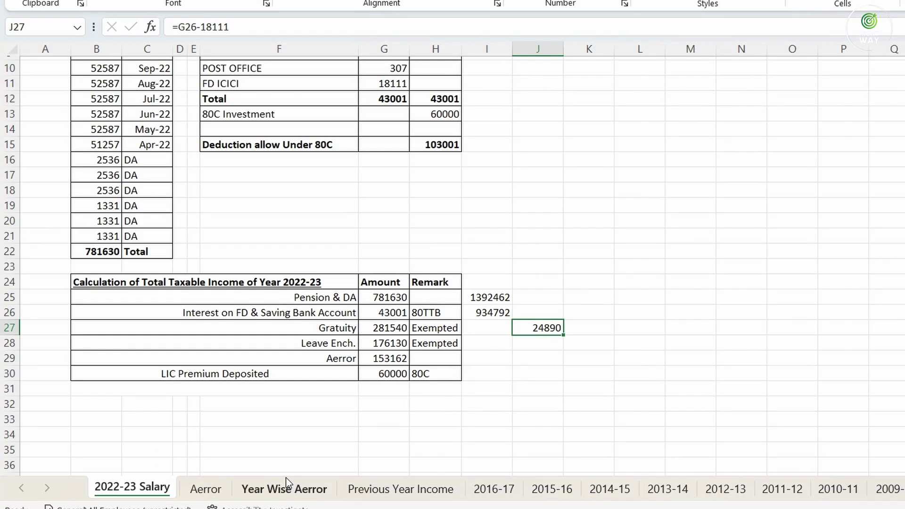
Enter 1392462 in F19 of the Previous Year Income sheet and AutoSum F18:F19 into F20 (4020412)
{"action": "left_click", "coordinate": [287, 486]}
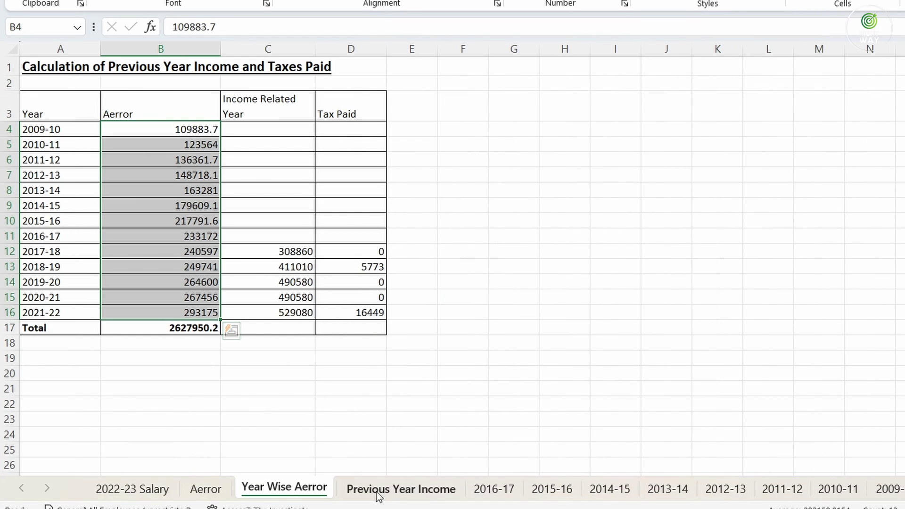
{"action": "left_click", "coordinate": [377, 490]}
{"action": "left_click", "coordinate": [420, 388]}
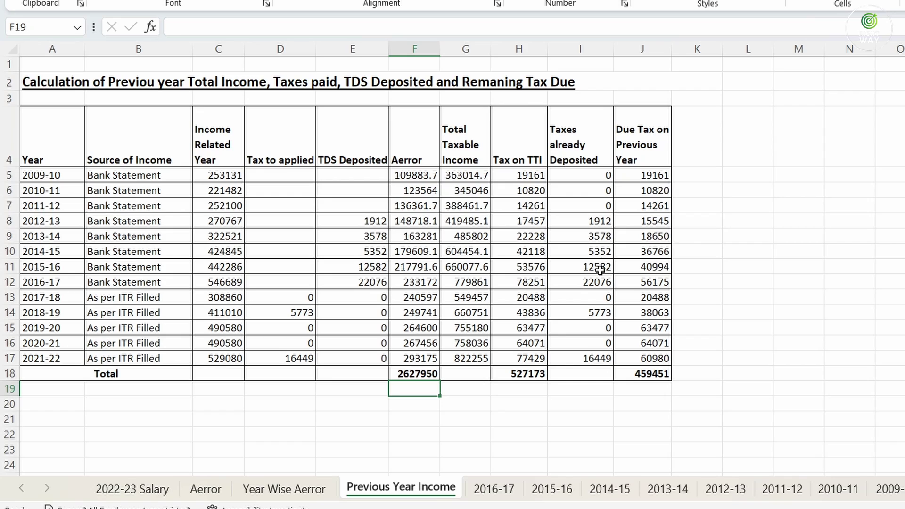
{"action": "type", "text": "1392462"}
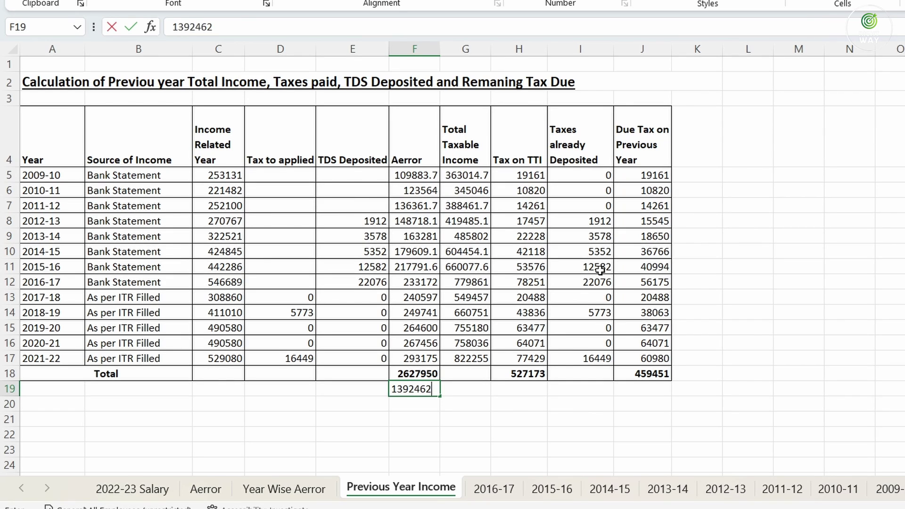
{"action": "key", "text": "Return"}
{"action": "left_click_drag", "start_coordinate": [431, 377], "coordinate": [426, 406]}
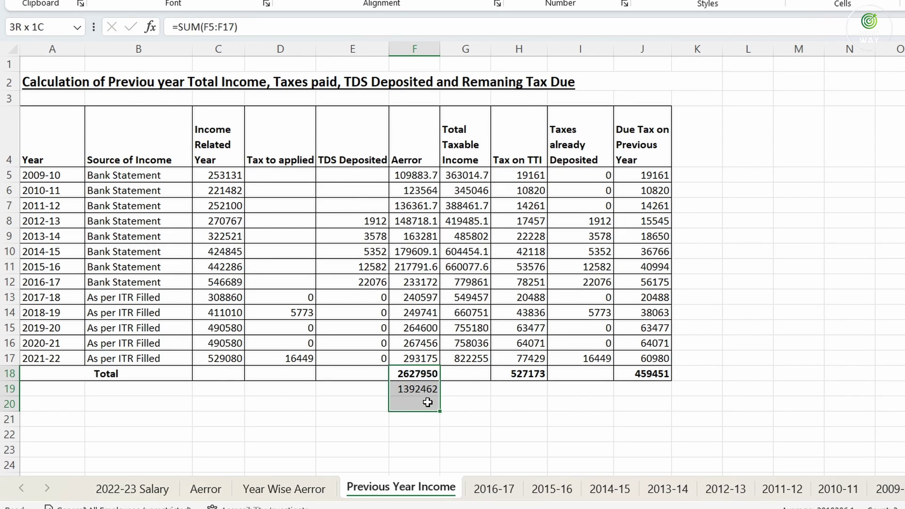
{"action": "key", "text": "alt+equal"}
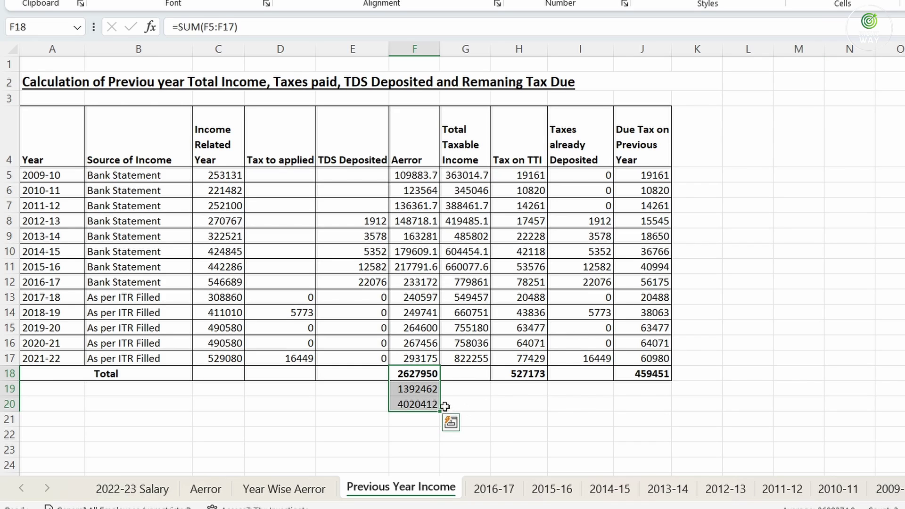
{"action": "left_click", "coordinate": [433, 405]}
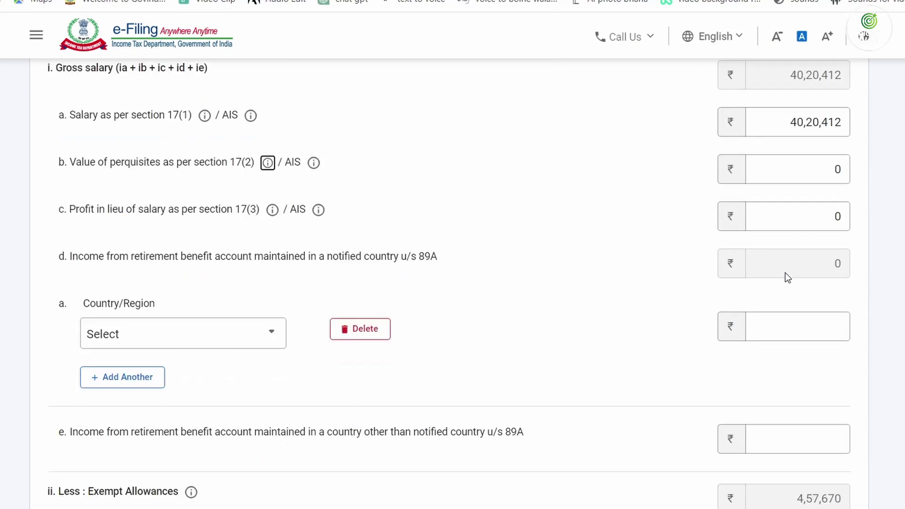
Confirm Gross Total Income of ₹35,55,801 with gross salary now ₹40,20,412
{"action": "scroll", "coordinate": [787, 277], "scroll_direction": "down", "scroll_amount": 7}
{"action": "scroll", "coordinate": [794, 440], "scroll_direction": "up", "scroll_amount": 3}
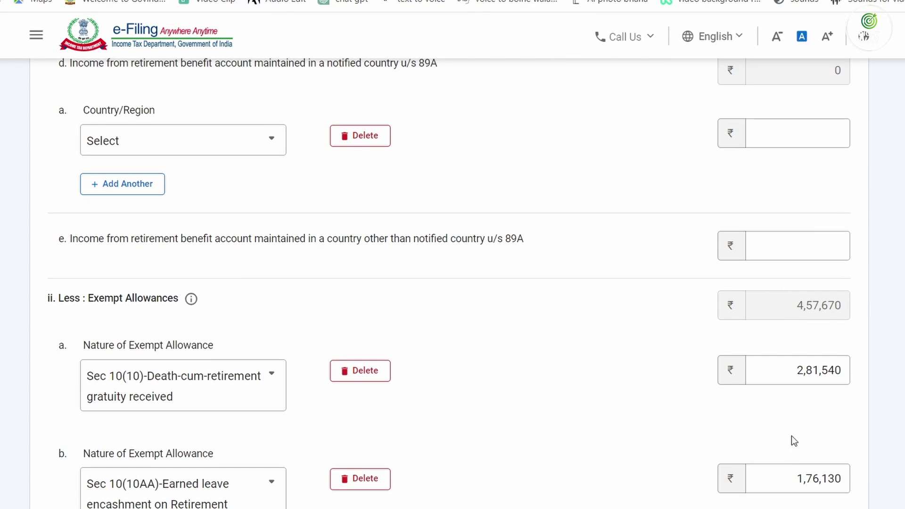
{"action": "scroll", "coordinate": [795, 459], "scroll_direction": "down", "scroll_amount": 12}
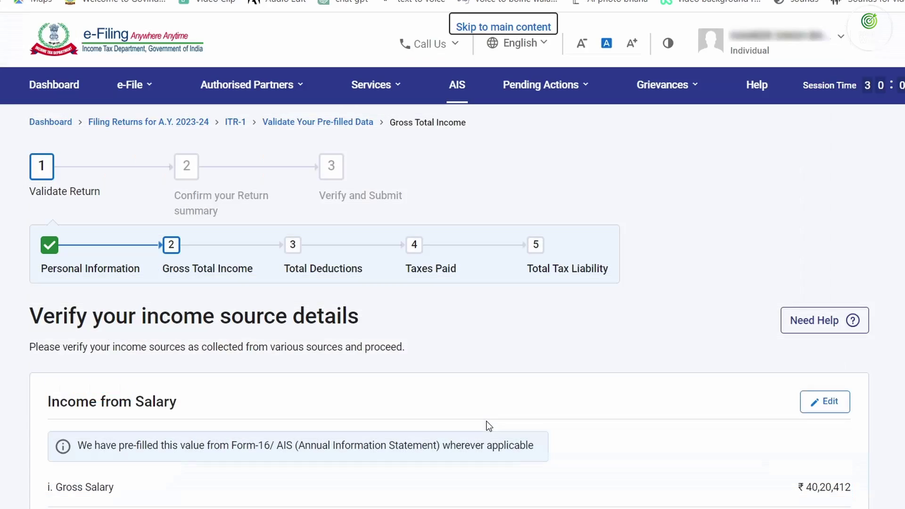
{"action": "scroll", "coordinate": [487, 415], "scroll_direction": "down", "scroll_amount": 20}
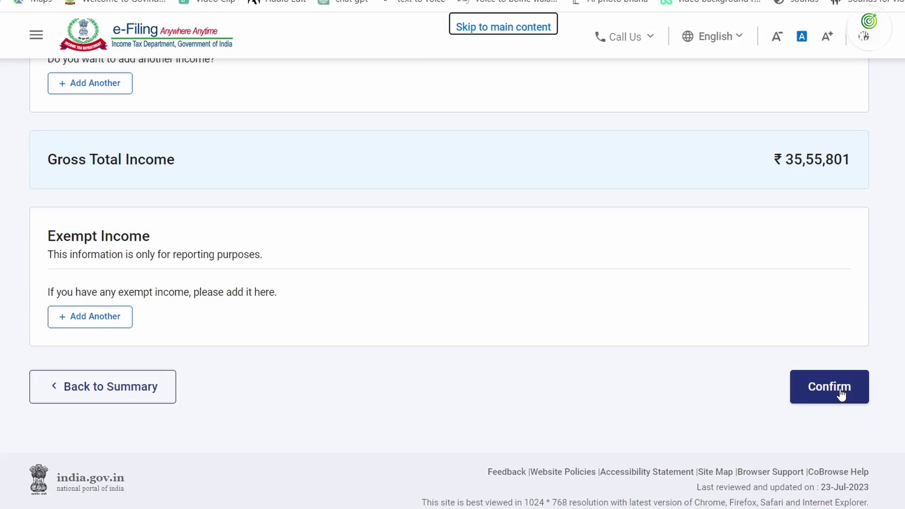
{"action": "left_click", "coordinate": [838, 395]}
{"action": "scroll", "coordinate": [431, 387], "scroll_direction": "down", "scroll_amount": 6}
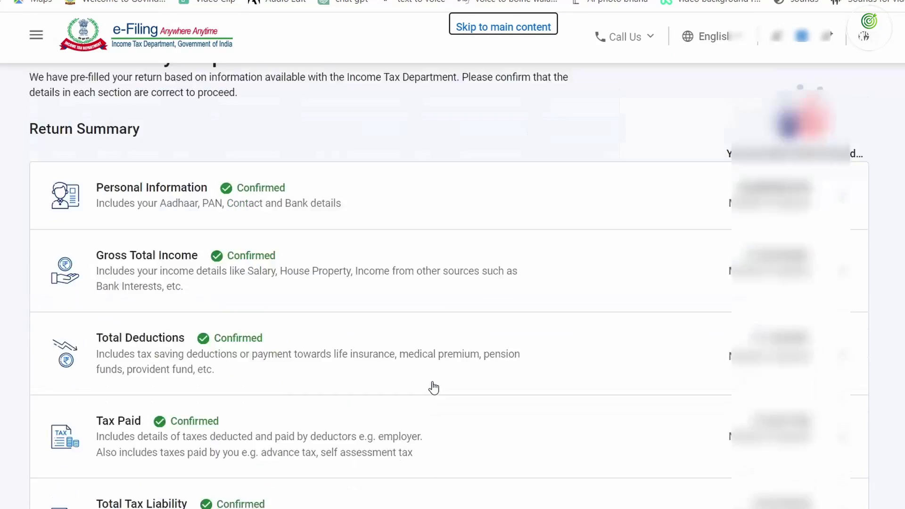
{"action": "scroll", "coordinate": [499, 309], "scroll_direction": "up", "scroll_amount": 7}
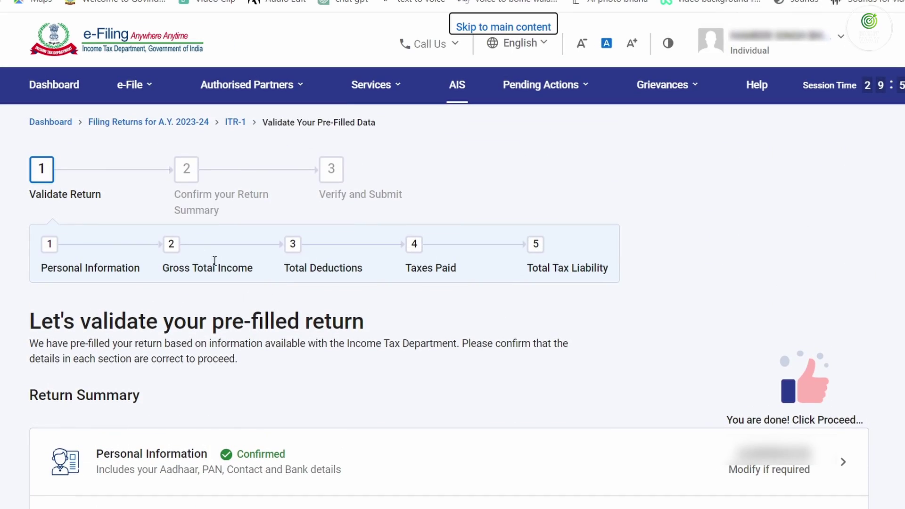
{"action": "left_click", "coordinate": [129, 87]}
Start filing Form 10E from the income tax forms for persons without business income
{"action": "mouse_move", "coordinate": [177, 163]}
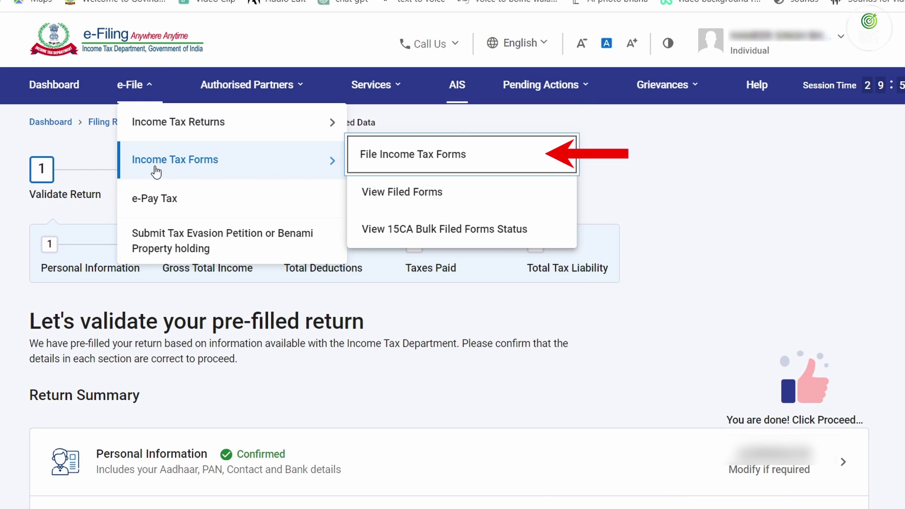
{"action": "left_click", "coordinate": [388, 153]}
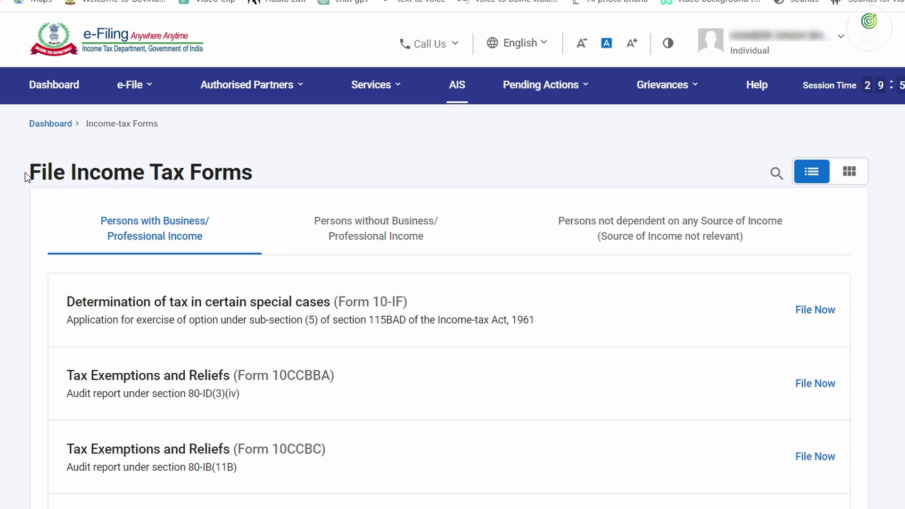
{"action": "left_click", "coordinate": [363, 228]}
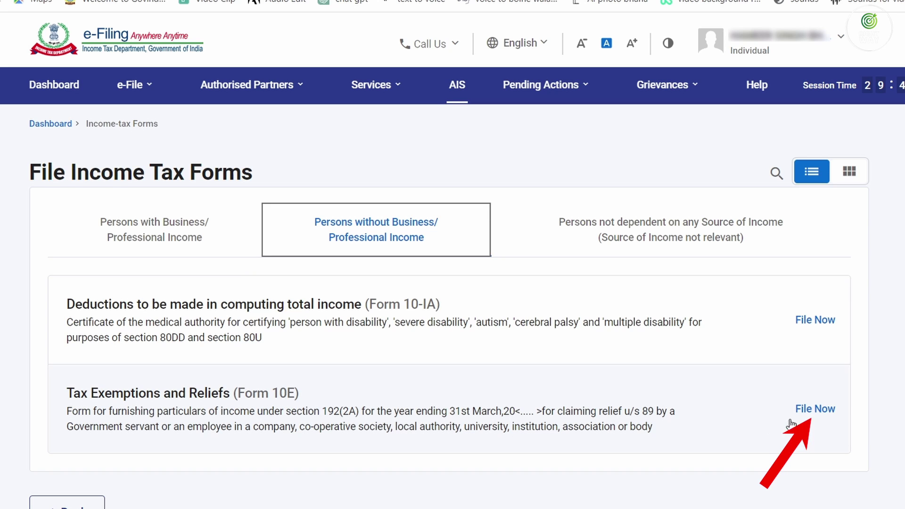
{"action": "left_click", "coordinate": [807, 411]}
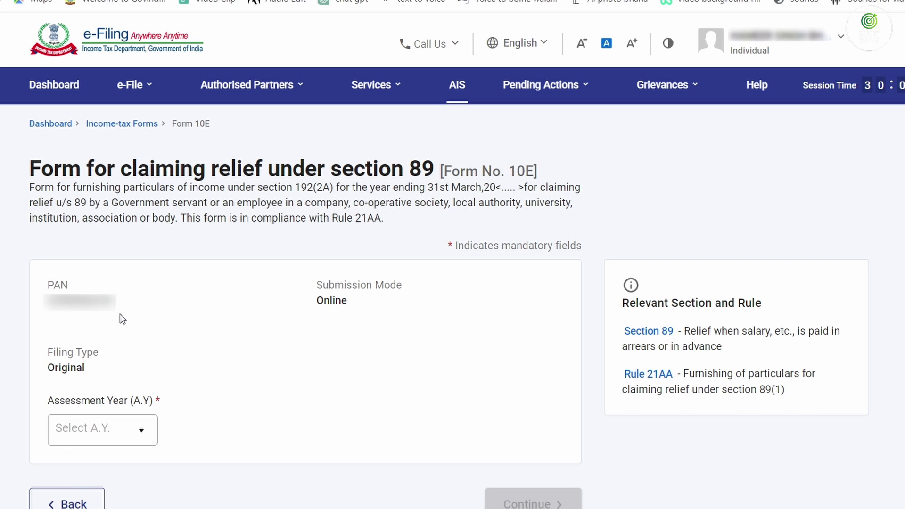
Begin Form 10E for AY 2023-24 claiming only Arrears Salary/Family Pension
{"action": "left_click", "coordinate": [55, 438]}
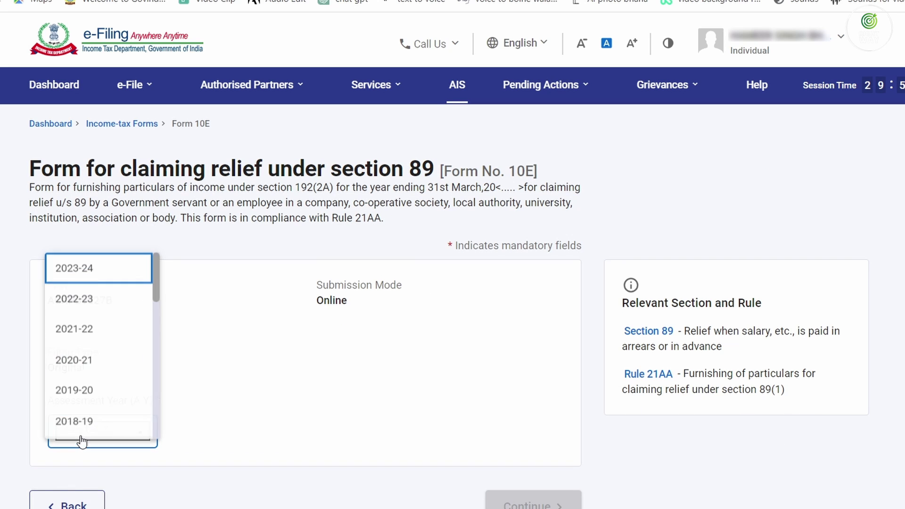
{"action": "left_click", "coordinate": [96, 263]}
{"action": "left_click", "coordinate": [533, 503]}
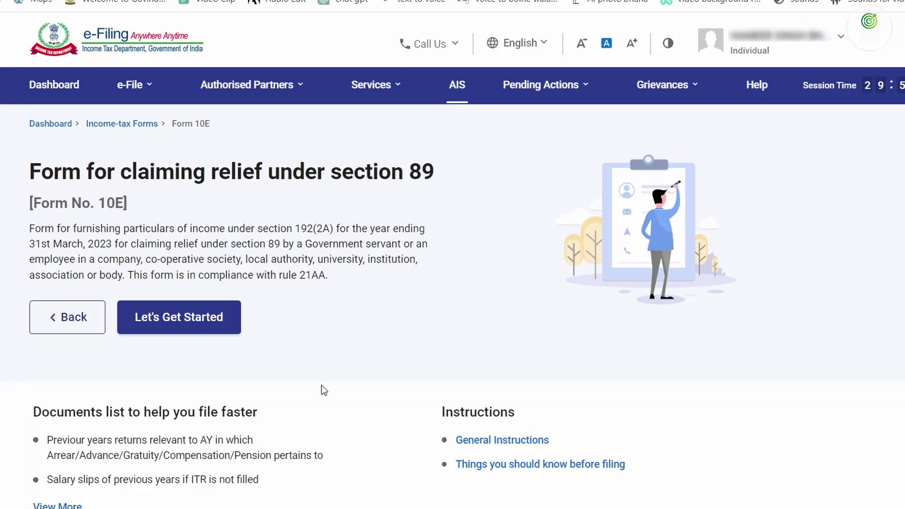
{"action": "left_click", "coordinate": [182, 320]}
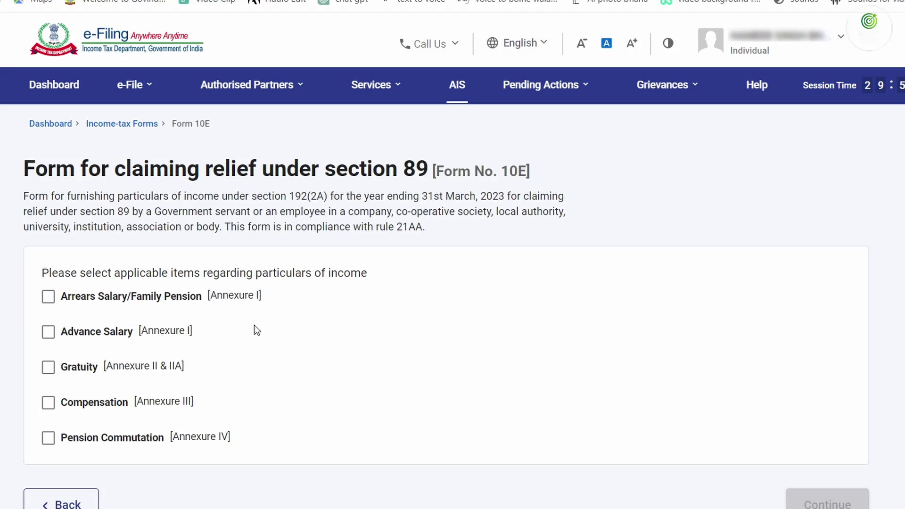
{"action": "left_click", "coordinate": [48, 296]}
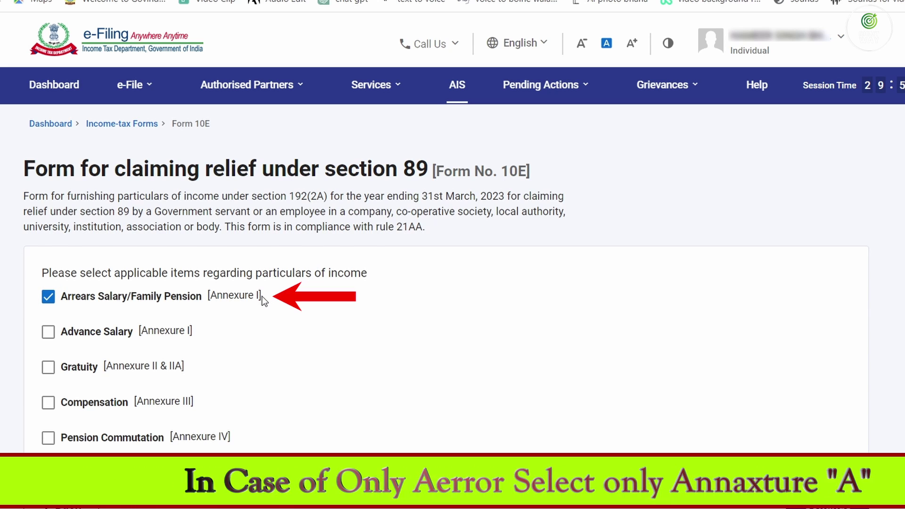
{"action": "left_click_drag", "start_coordinate": [263, 295], "coordinate": [199, 299]}
{"action": "left_click", "coordinate": [244, 314]}
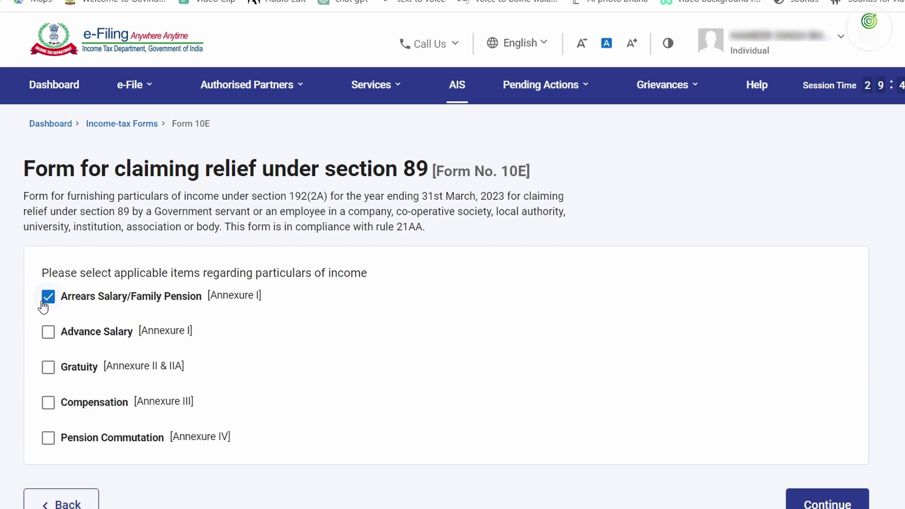
{"action": "left_click", "coordinate": [800, 498]}
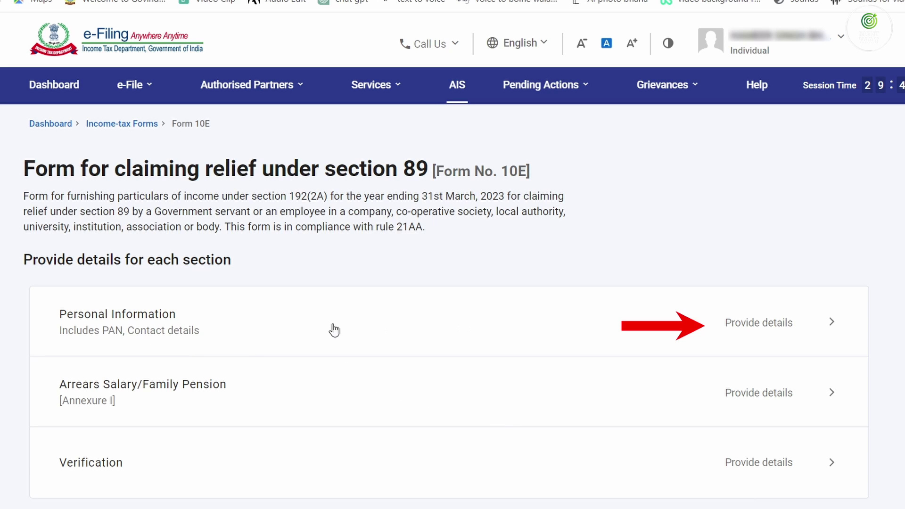
Save the Personal Information section and open the Arrears Salary Annexure I
{"action": "left_click", "coordinate": [768, 323]}
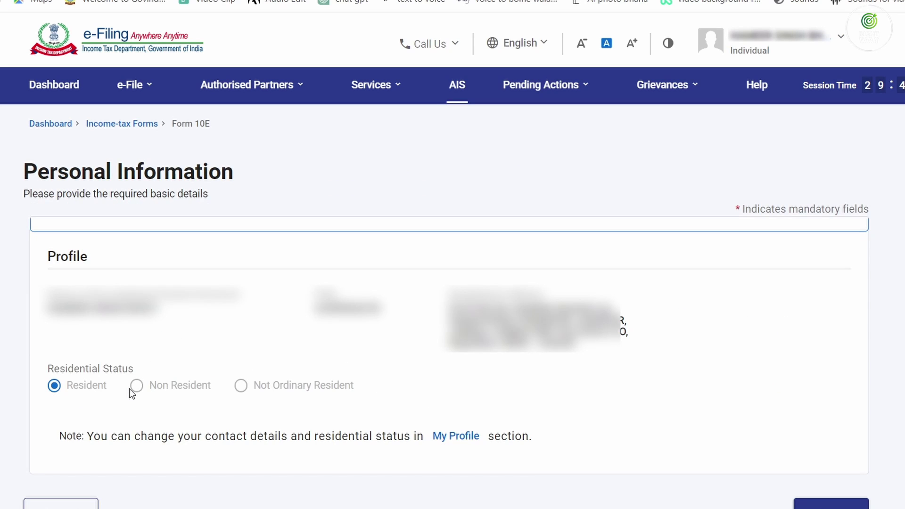
{"action": "scroll", "coordinate": [129, 388], "scroll_direction": "down", "scroll_amount": 3}
{"action": "left_click", "coordinate": [829, 382]}
{"action": "scroll", "coordinate": [598, 387], "scroll_direction": "up", "scroll_amount": 3}
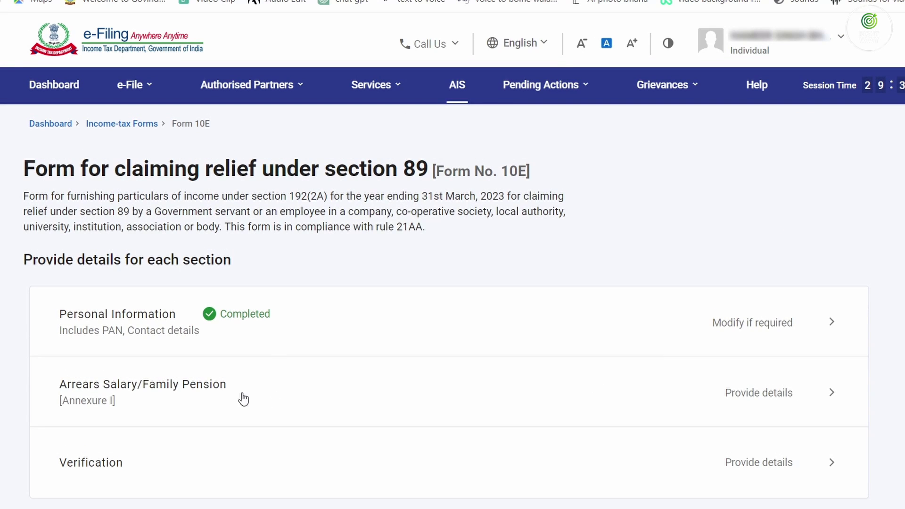
{"action": "left_click", "coordinate": [209, 395]}
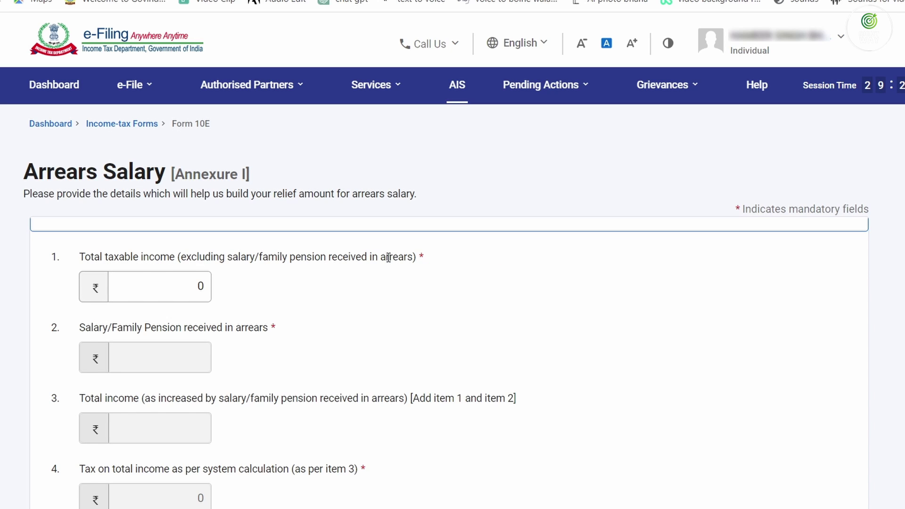
Enter 824850 as item 1 total taxable income and verify the 77,969 taxpayer tax
{"action": "left_click", "coordinate": [117, 280]}
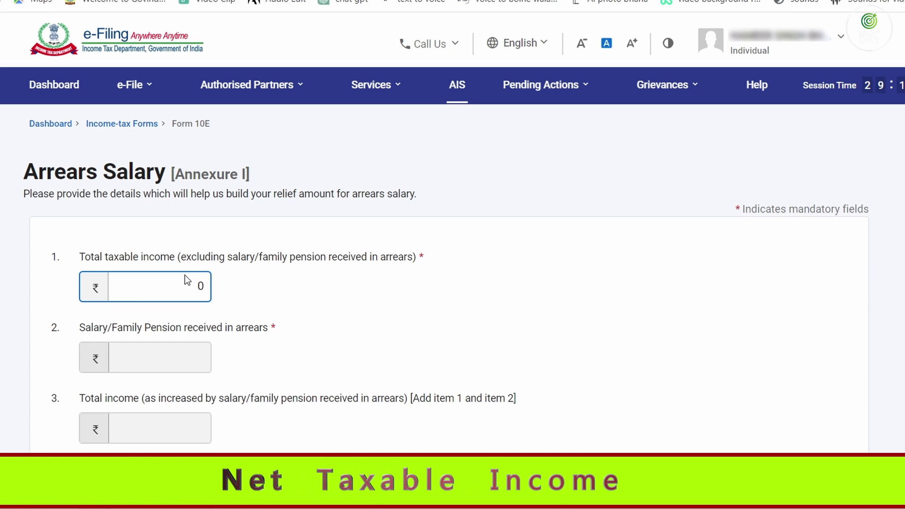
{"action": "type", "text": "824850"}
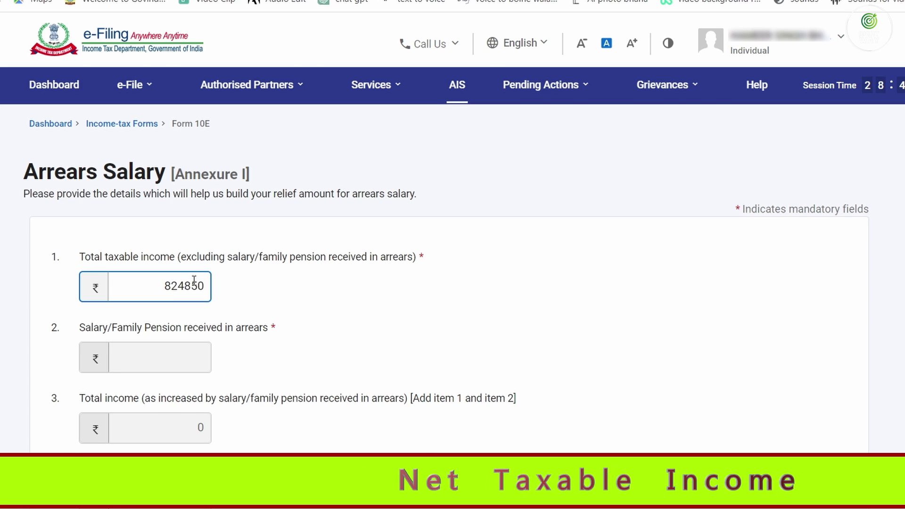
{"action": "key", "text": "Tab"}
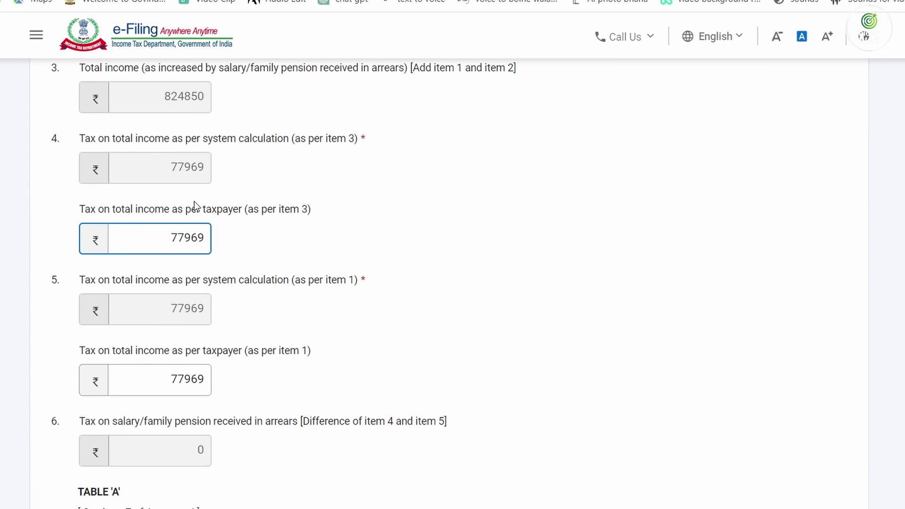
{"action": "scroll", "coordinate": [195, 203], "scroll_direction": "up", "scroll_amount": 5}
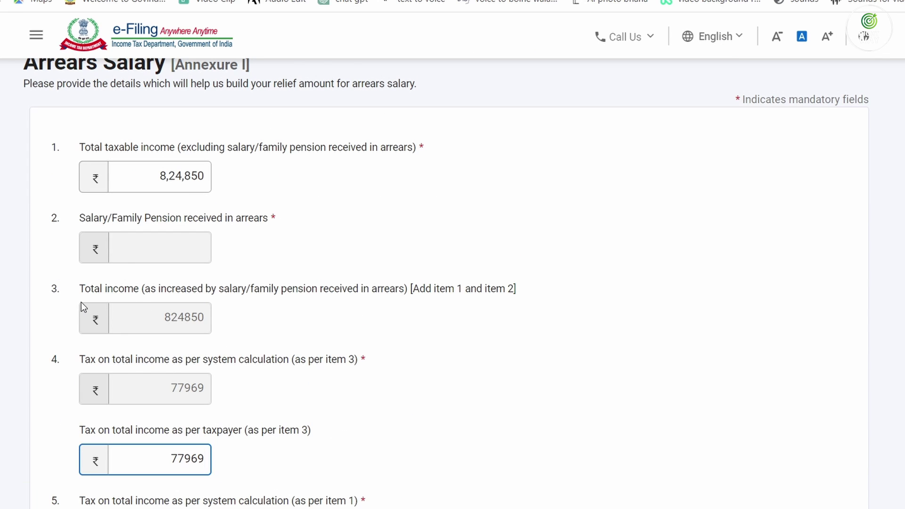
{"action": "scroll", "coordinate": [187, 321], "scroll_direction": "down", "scroll_amount": 3}
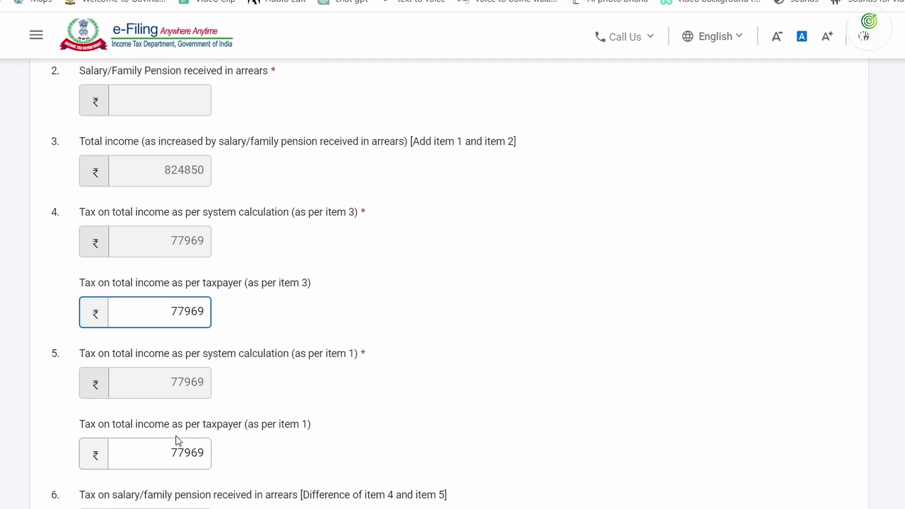
{"action": "double_click", "coordinate": [172, 448]}
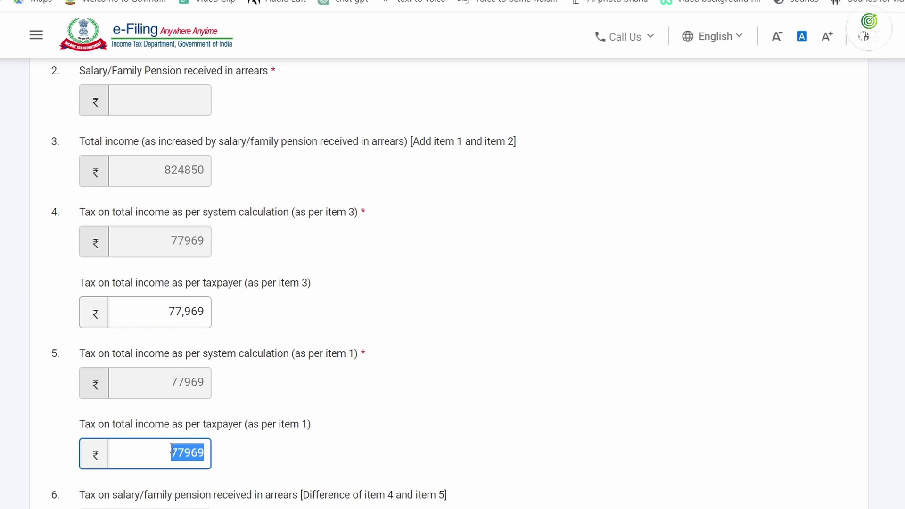
{"action": "scroll", "coordinate": [260, 420], "scroll_direction": "up", "scroll_amount": 3}
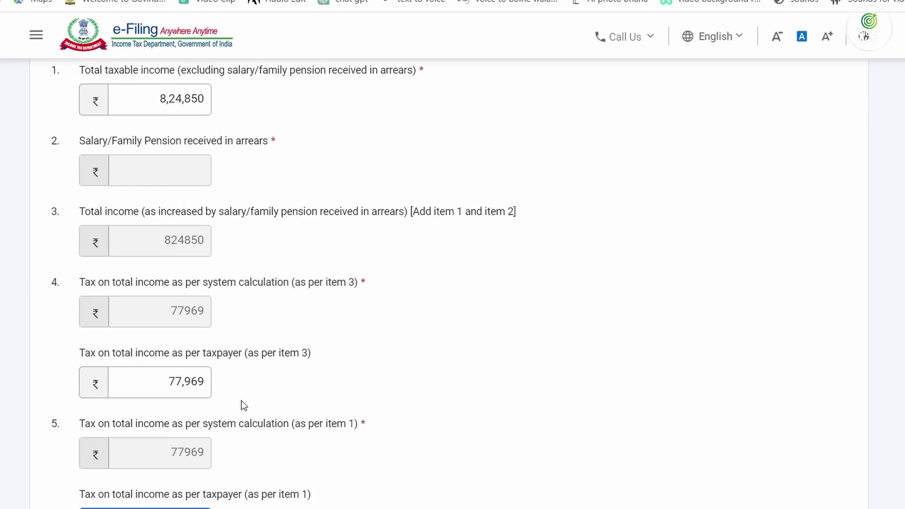
{"action": "left_click_drag", "start_coordinate": [149, 178], "coordinate": [199, 185]}
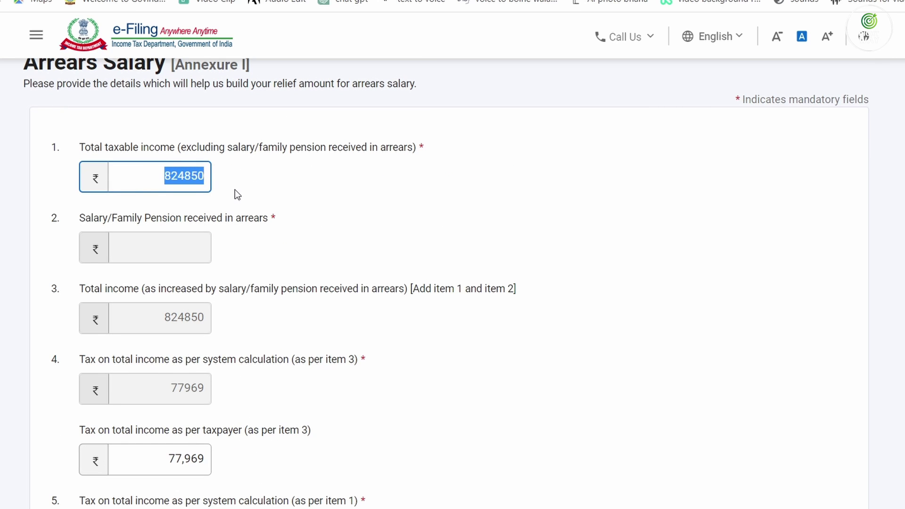
{"action": "left_click", "coordinate": [266, 197]}
{"action": "scroll", "coordinate": [240, 334], "scroll_direction": "down", "scroll_amount": 6}
{"action": "left_click", "coordinate": [183, 305]}
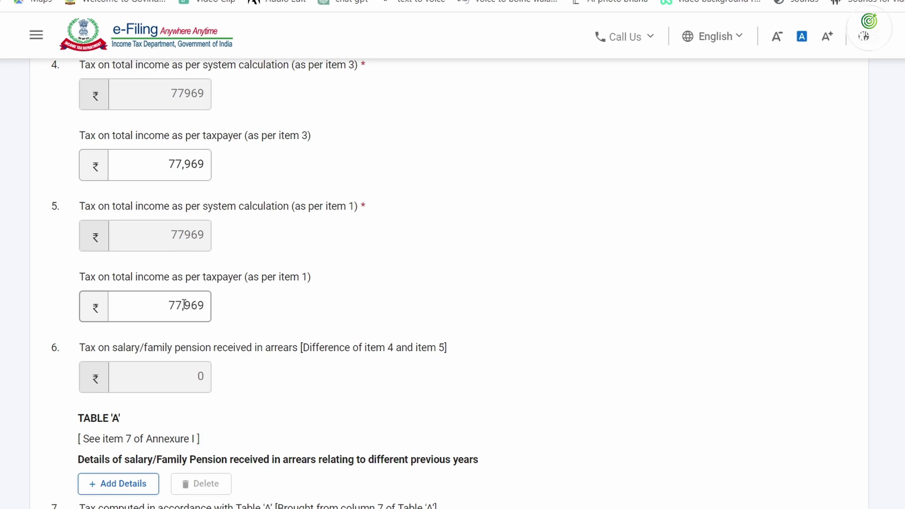
{"action": "scroll", "coordinate": [12, 303], "scroll_direction": "down", "scroll_amount": 2}
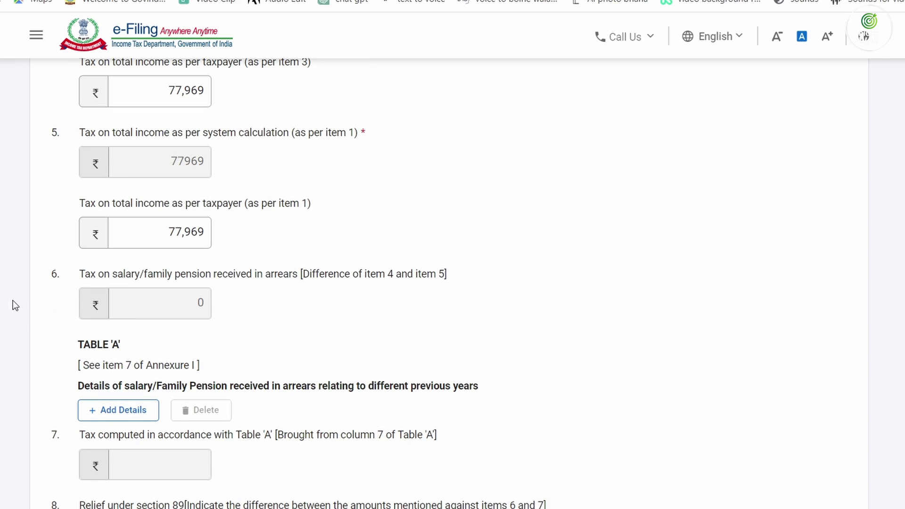
Start a new Table A arrears row for previous year 2009-10
{"action": "left_click", "coordinate": [98, 410]}
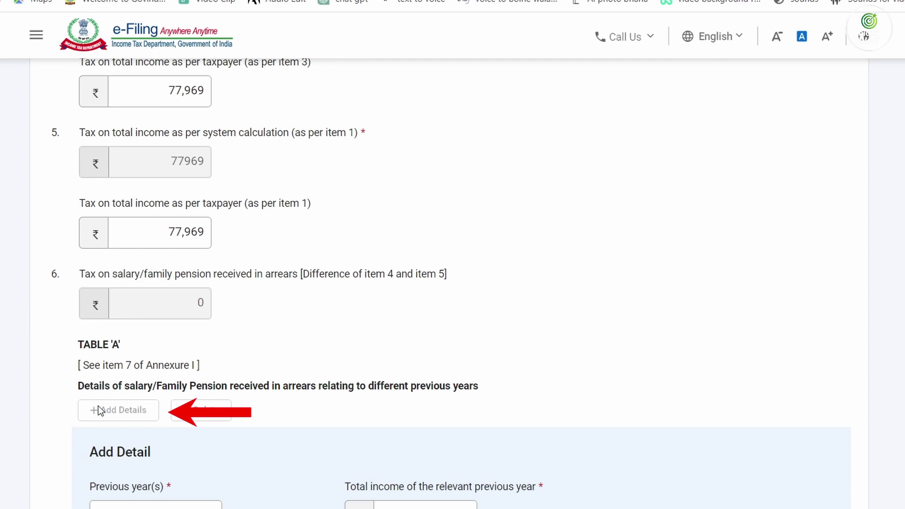
{"action": "scroll", "coordinate": [110, 397], "scroll_direction": "down", "scroll_amount": 5}
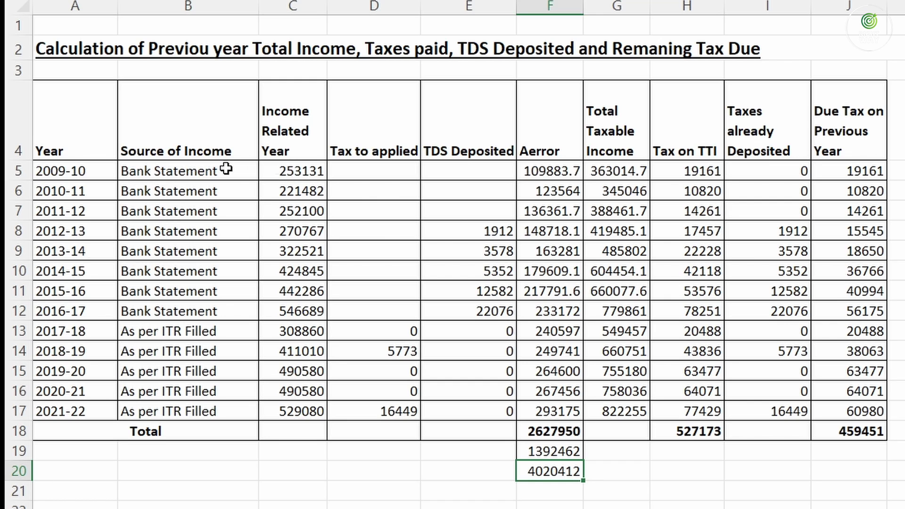
{"action": "mouse_move", "coordinate": [66, 171]}
{"action": "left_mouse_down"}
{"action": "mouse_move", "coordinate": [621, 186]}
{"action": "mouse_move", "coordinate": [851, 169]}
{"action": "left_mouse_up"}
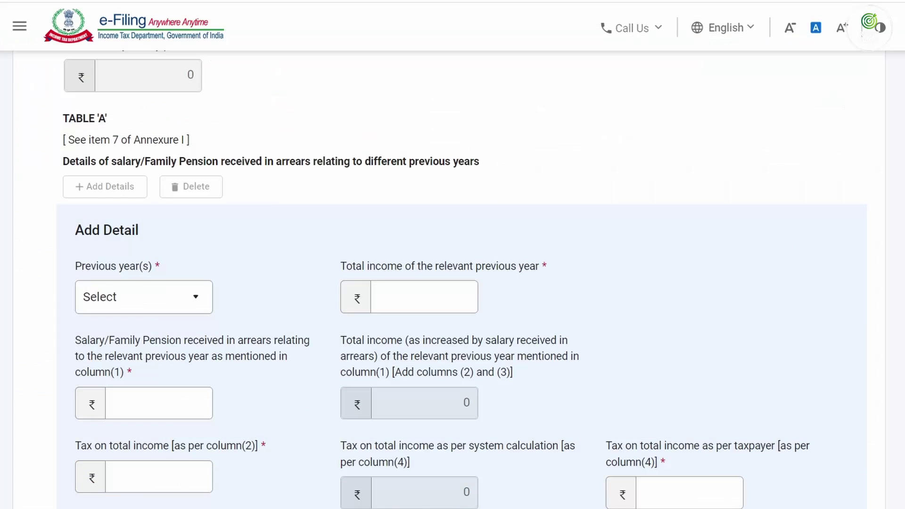
{"action": "left_click", "coordinate": [128, 295]}
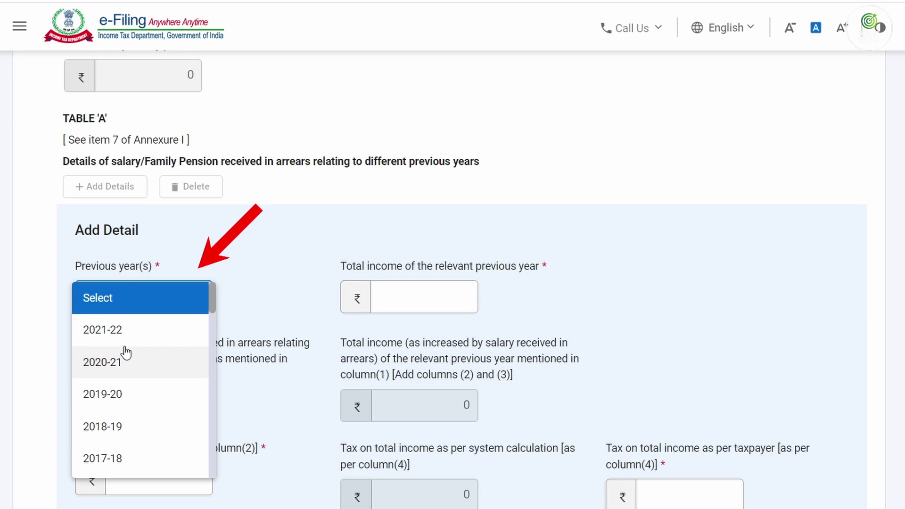
{"action": "scroll", "coordinate": [124, 352], "scroll_direction": "down", "scroll_amount": 15}
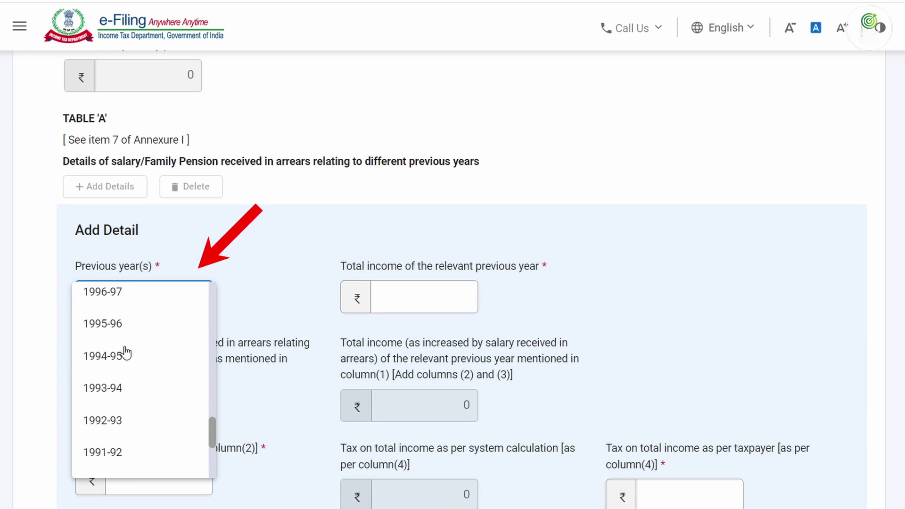
{"action": "scroll", "coordinate": [125, 352], "scroll_direction": "up", "scroll_amount": 3}
{"action": "scroll", "coordinate": [125, 353], "scroll_direction": "up", "scroll_amount": 5}
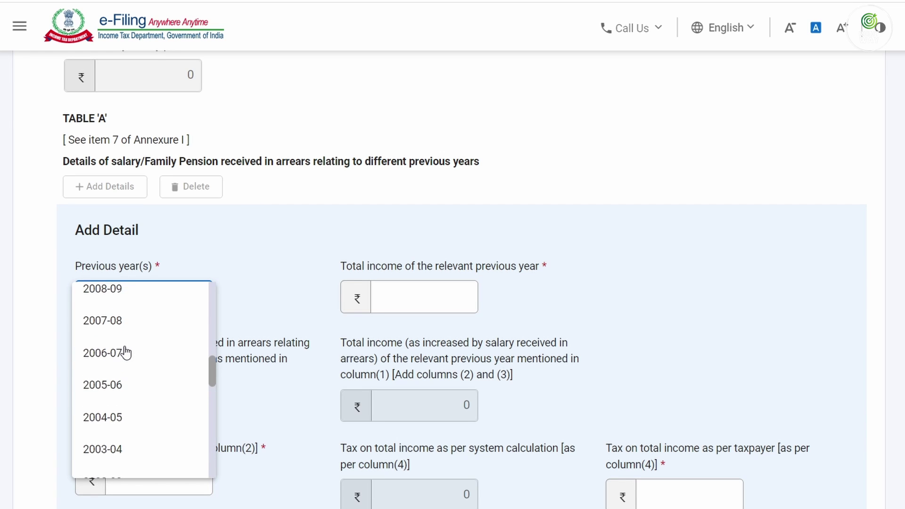
{"action": "left_click", "coordinate": [102, 333]}
Enter the 2009-10 total income of 253131 taken from worksheet cell C5
{"action": "left_click", "coordinate": [367, 288]}
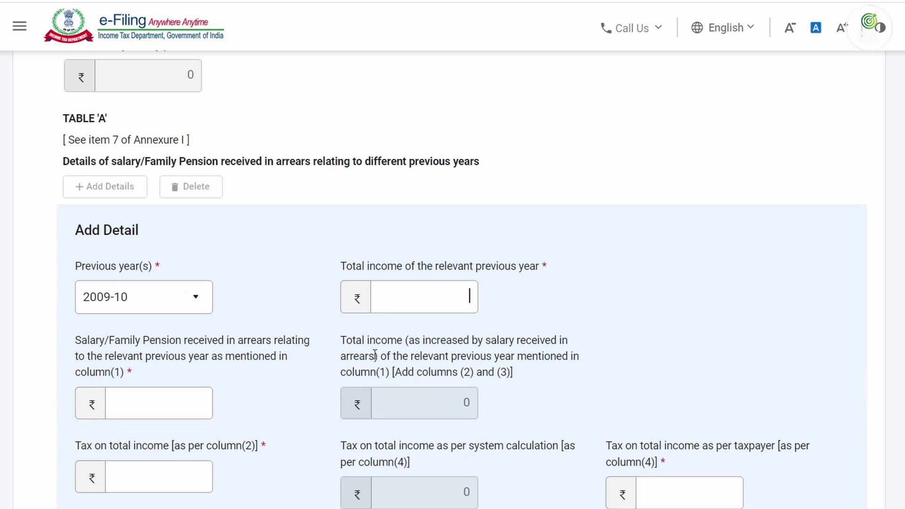
{"action": "type", "text": "0"}
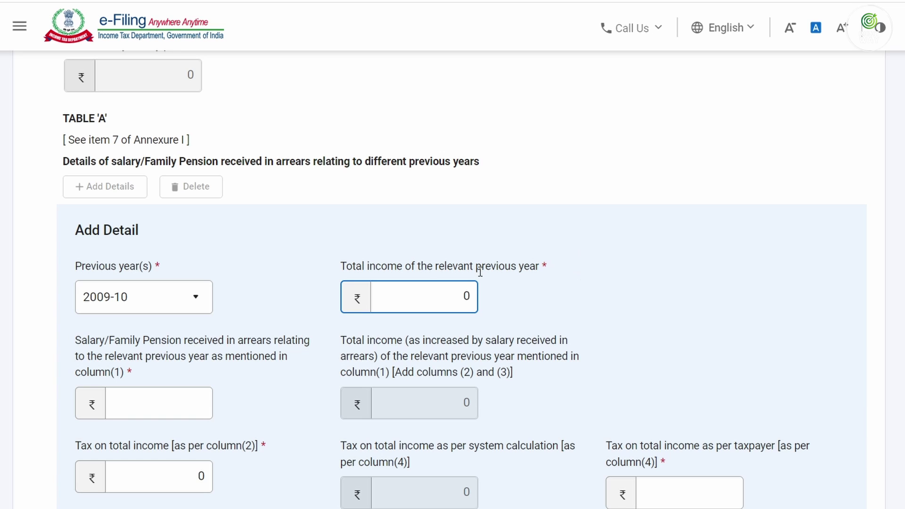
{"action": "left_click", "coordinate": [613, 507]}
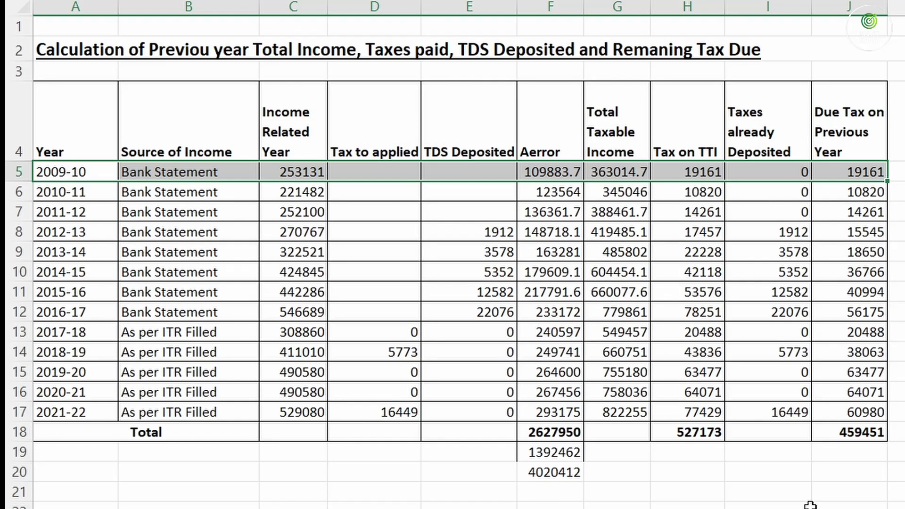
{"action": "left_click", "coordinate": [289, 169]}
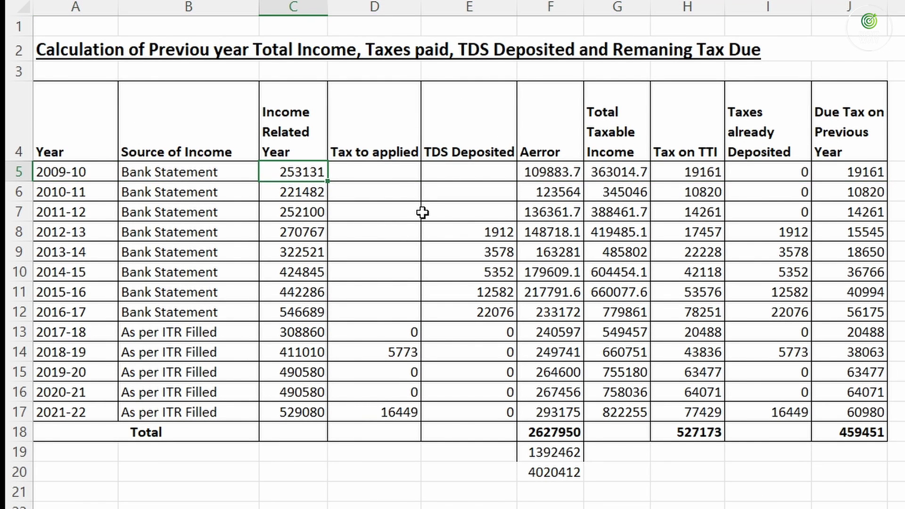
{"action": "key", "text": "alt+Tab"}
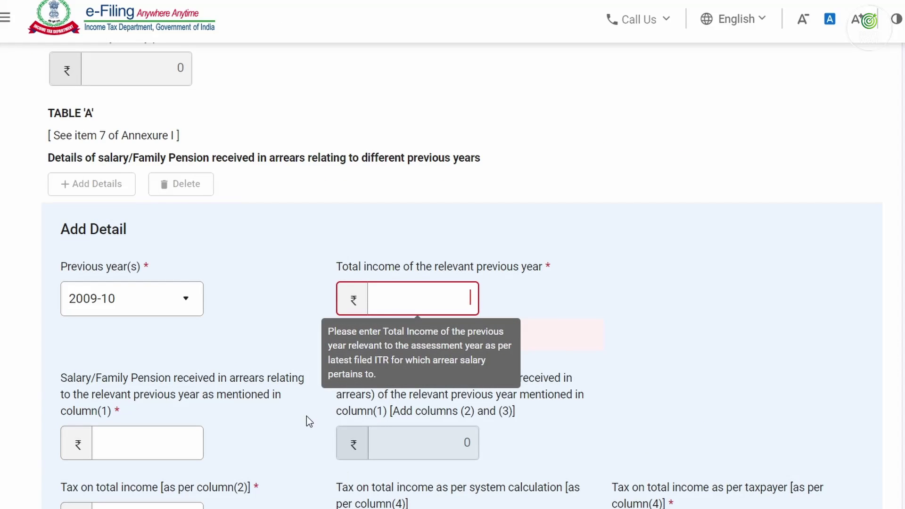
{"action": "type", "text": "253131"}
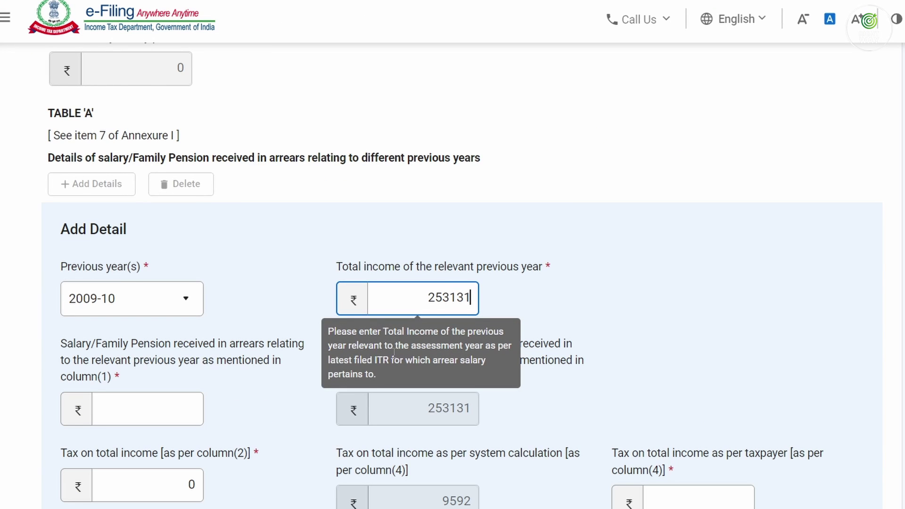
{"action": "key", "text": "Tab"}
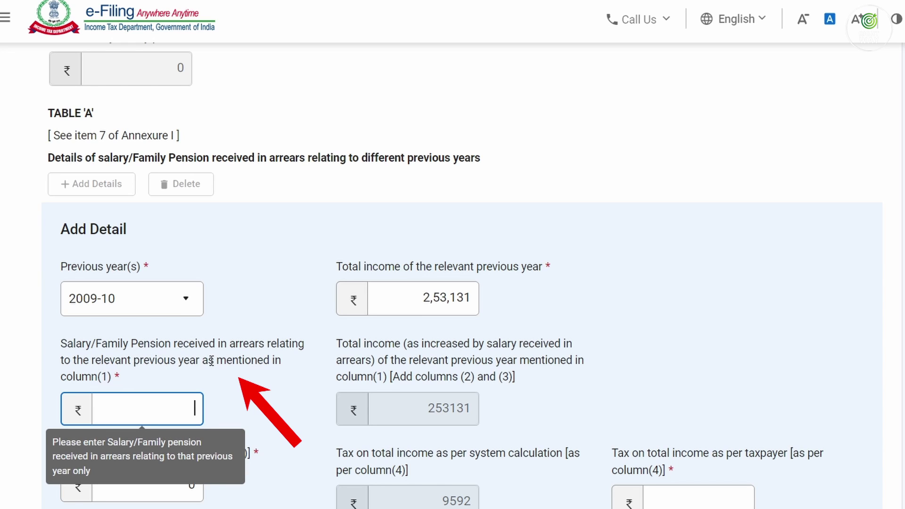
Enter arrears 1,09,884 and taxpayer tax 19,161, then add the 2009-10 row
{"action": "left_click_drag", "start_coordinate": [167, 347], "coordinate": [277, 360]}
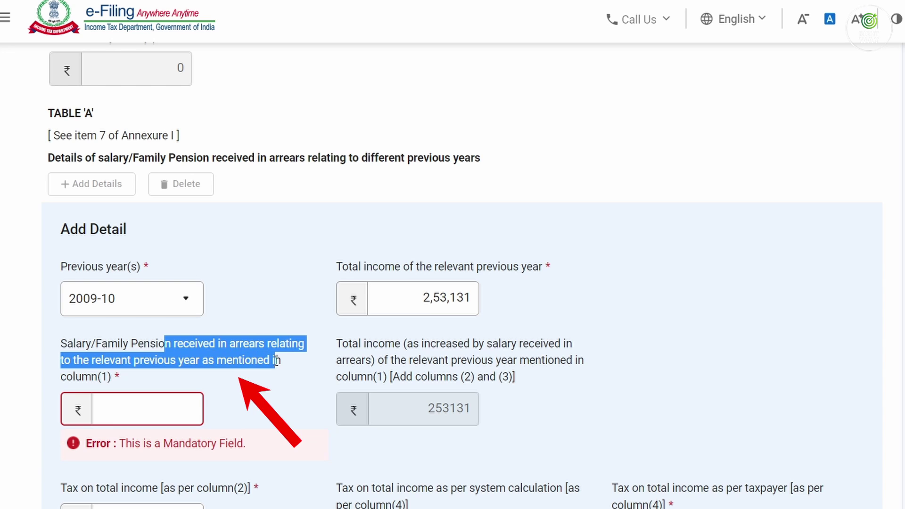
{"action": "left_click", "coordinate": [184, 403]}
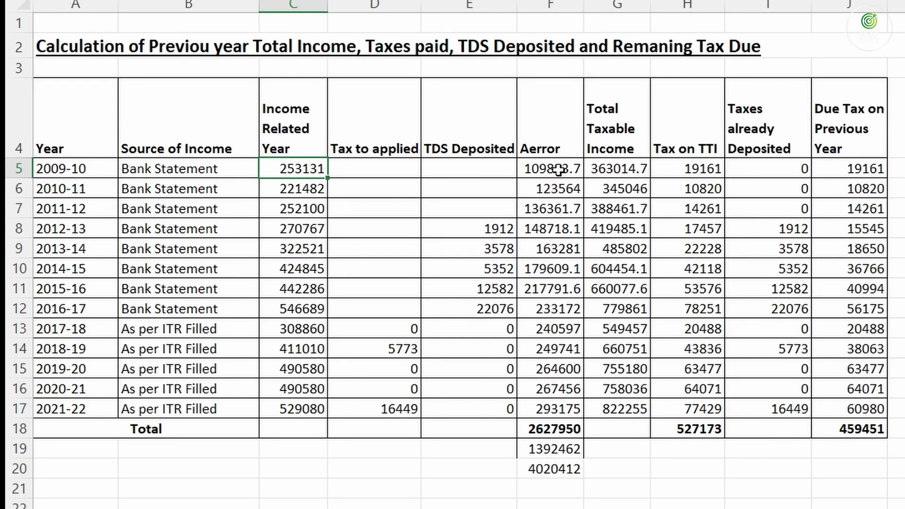
{"action": "left_click", "coordinate": [557, 168]}
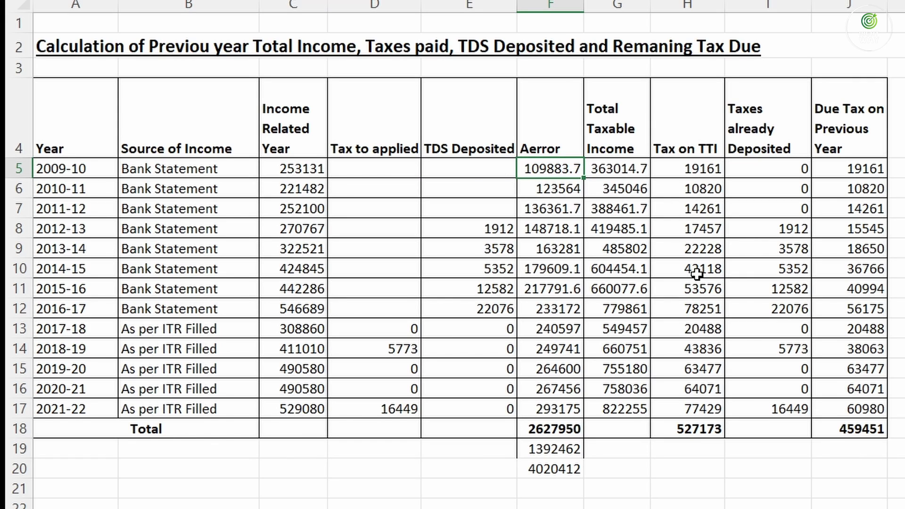
{"action": "key", "text": "alt+Tab"}
{"action": "type", "text": "1"}
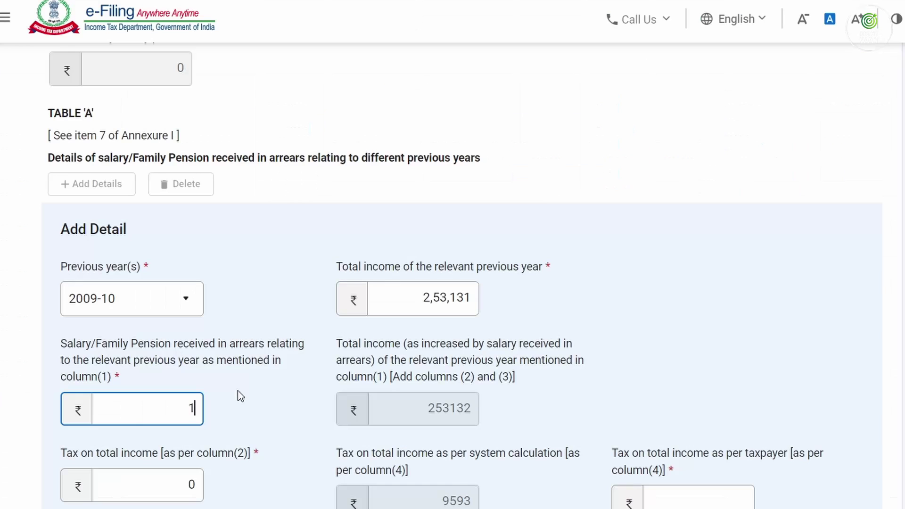
{"action": "type", "text": ",09,884"}
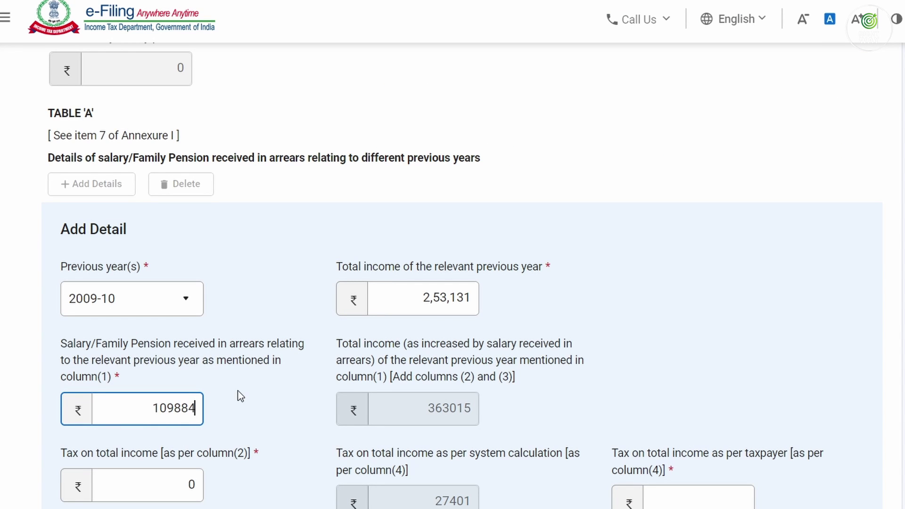
{"action": "key", "text": "Tab"}
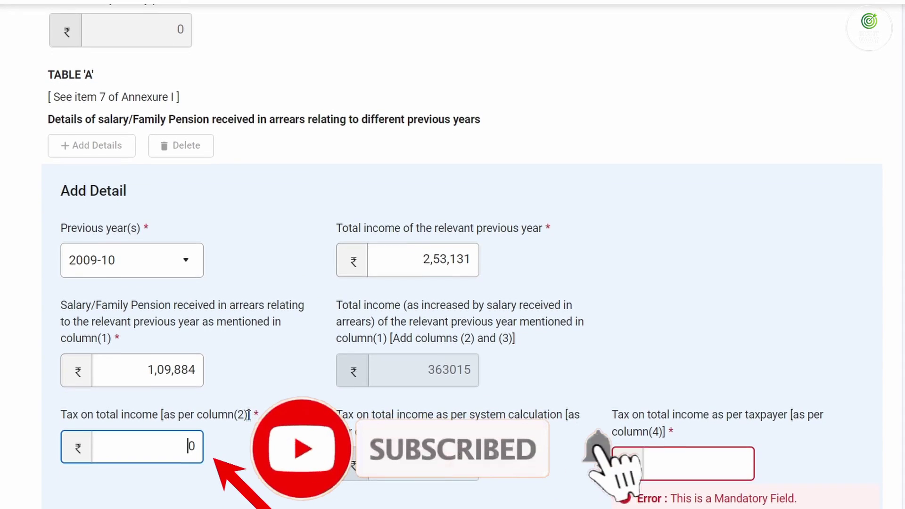
{"action": "left_click", "coordinate": [698, 480]}
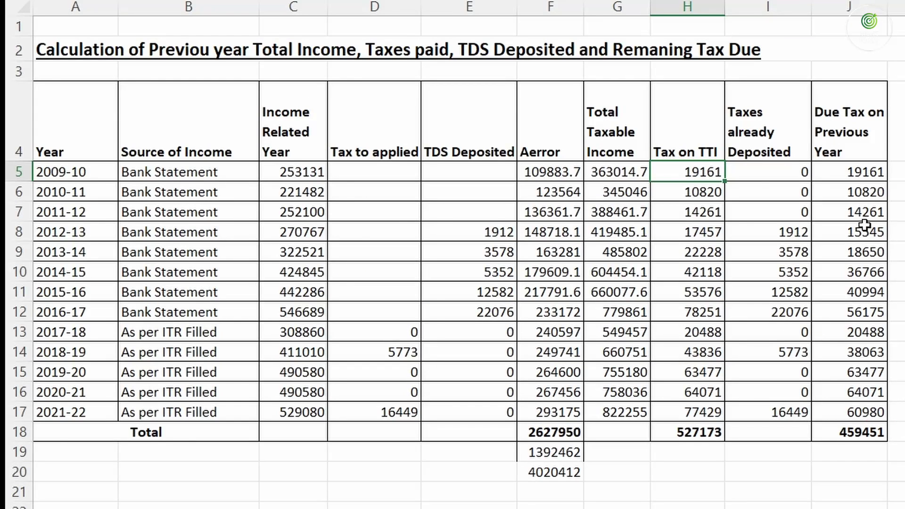
{"action": "left_click", "coordinate": [848, 172]}
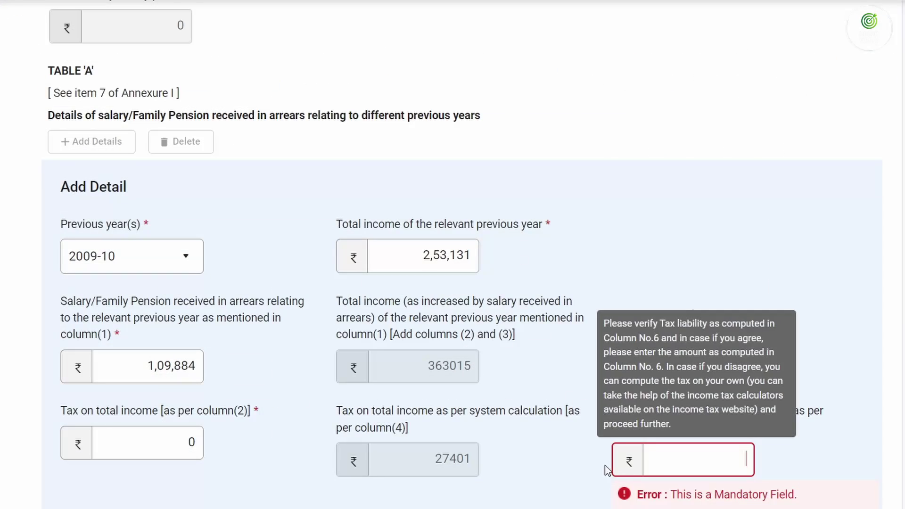
{"action": "type", "text": "19"}
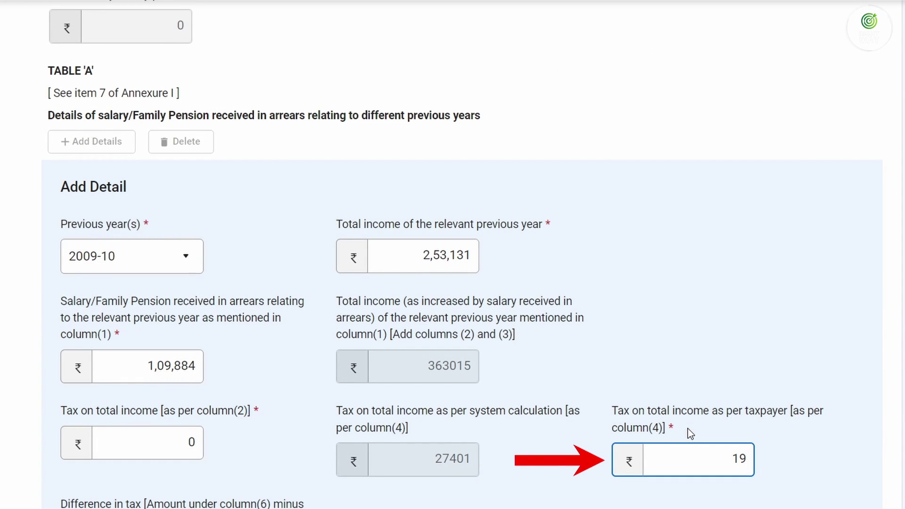
{"action": "type", "text": ",161"}
{"action": "key", "text": "Tab"}
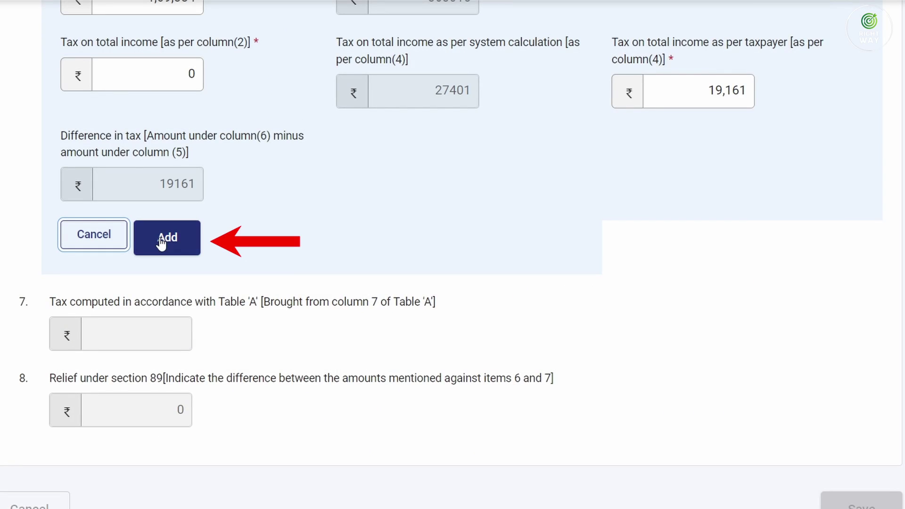
{"action": "left_click", "coordinate": [166, 239]}
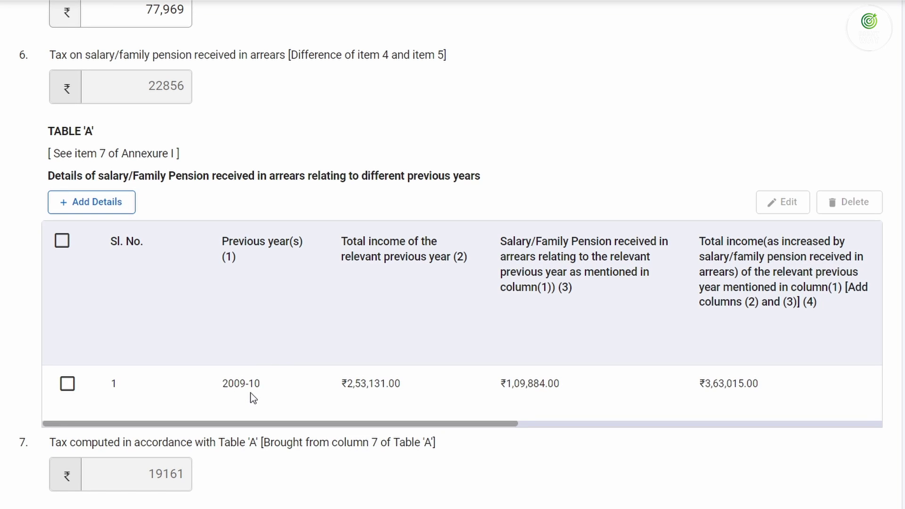
Start a 2010-11 Table A entry with total income 2,21,482
{"action": "left_click", "coordinate": [87, 203]}
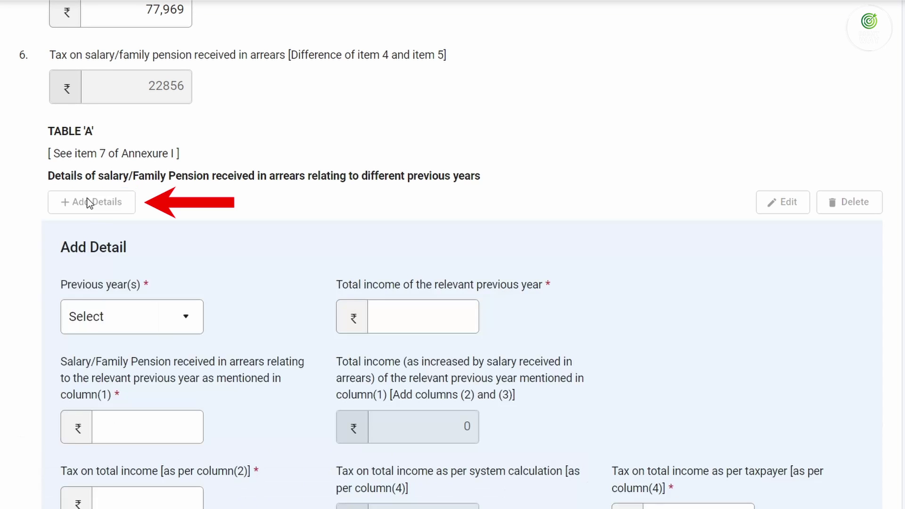
{"action": "left_click", "coordinate": [120, 313]}
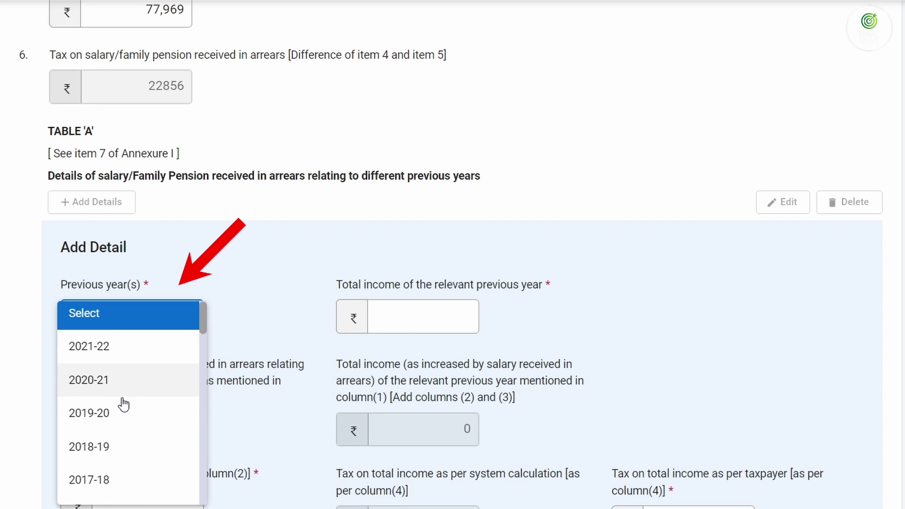
{"action": "scroll", "coordinate": [121, 404], "scroll_direction": "down", "scroll_amount": 5}
{"action": "left_click", "coordinate": [110, 479]}
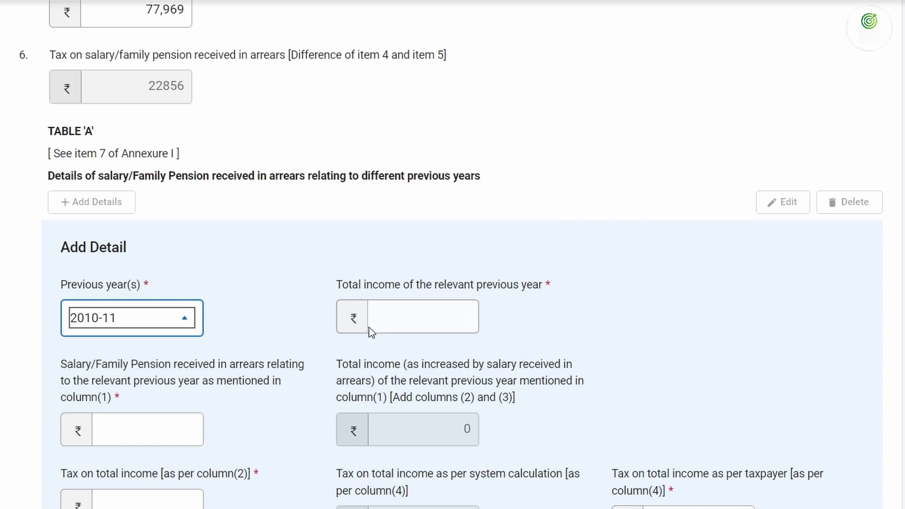
{"action": "left_click", "coordinate": [399, 312]}
{"action": "type", "text": "0"}
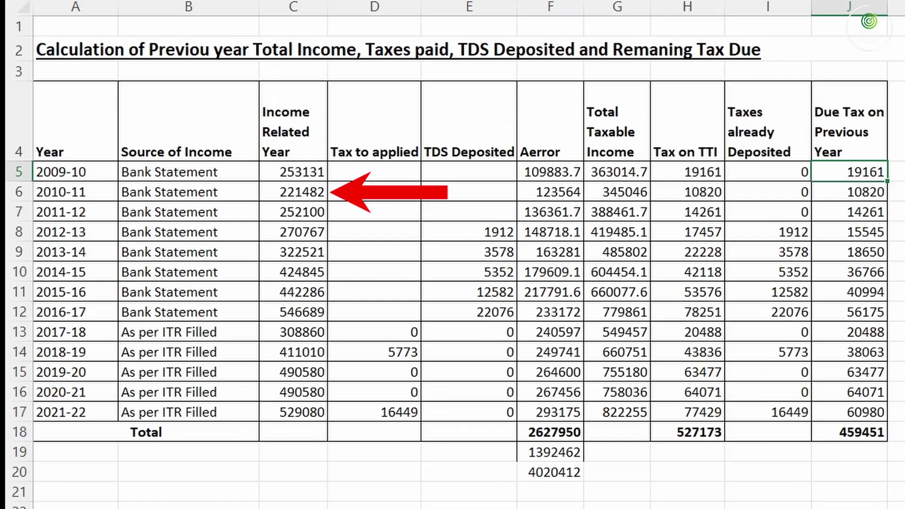
{"action": "left_click", "coordinate": [301, 199]}
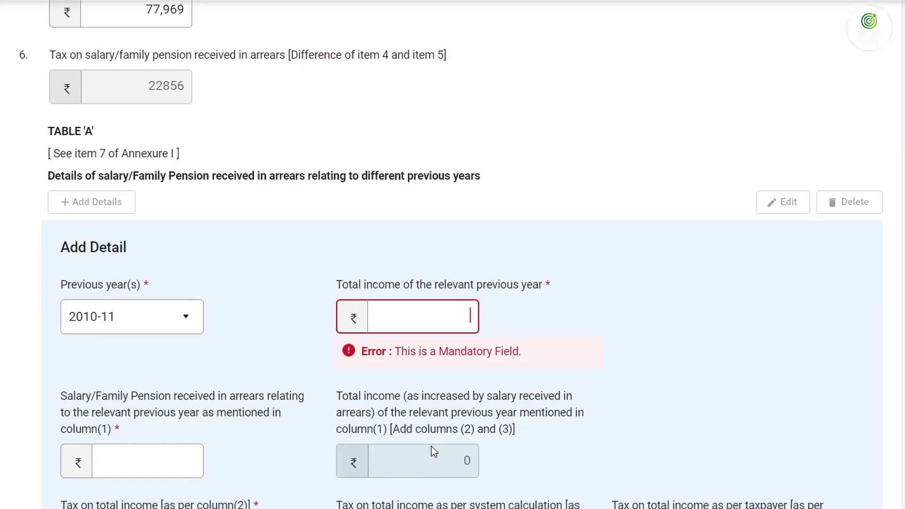
{"action": "type", "text": "2"}
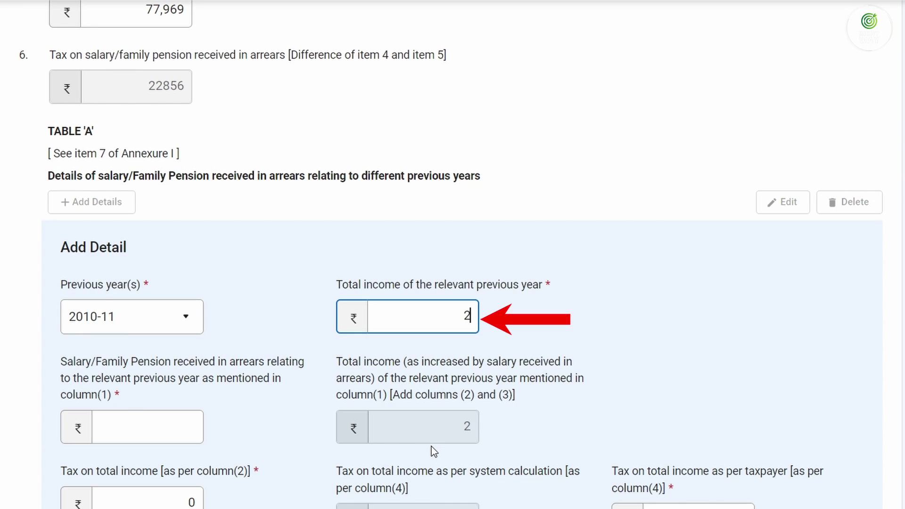
{"action": "type", "text": ",21,482"}
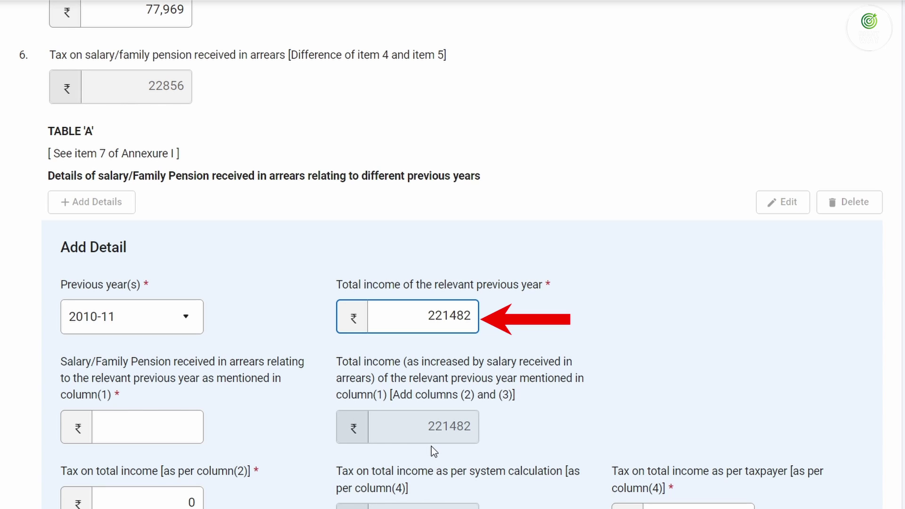
{"action": "key", "text": "Tab"}
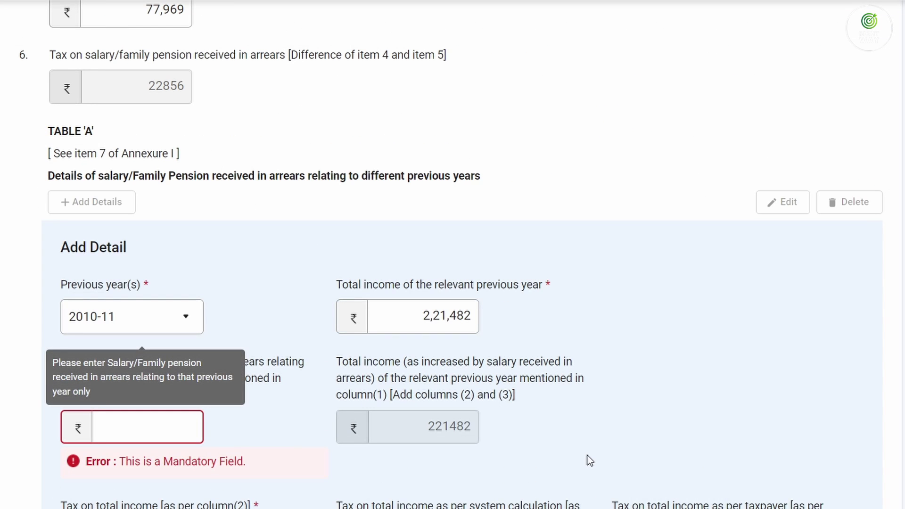
Enter arrears 123564 and taxpayer tax 10820 for 2010-11
{"action": "type", "text": "123564"}
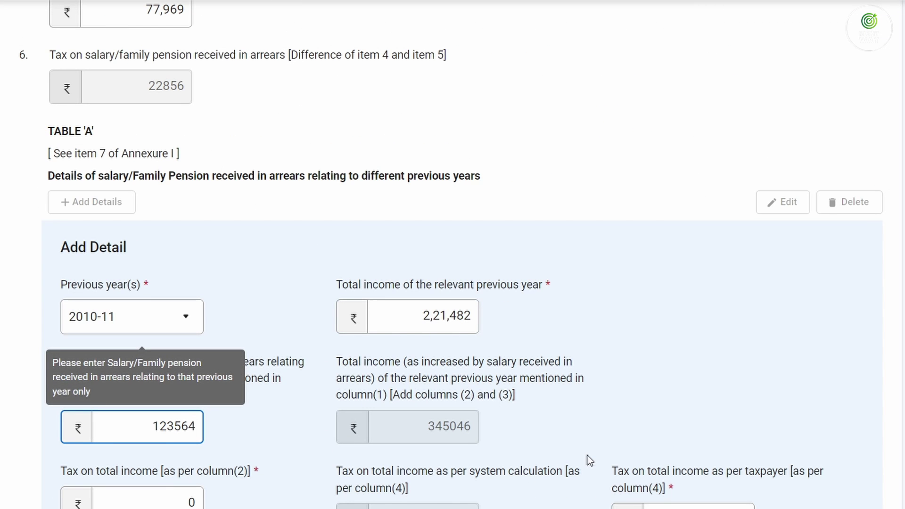
{"action": "key", "text": "Tab"}
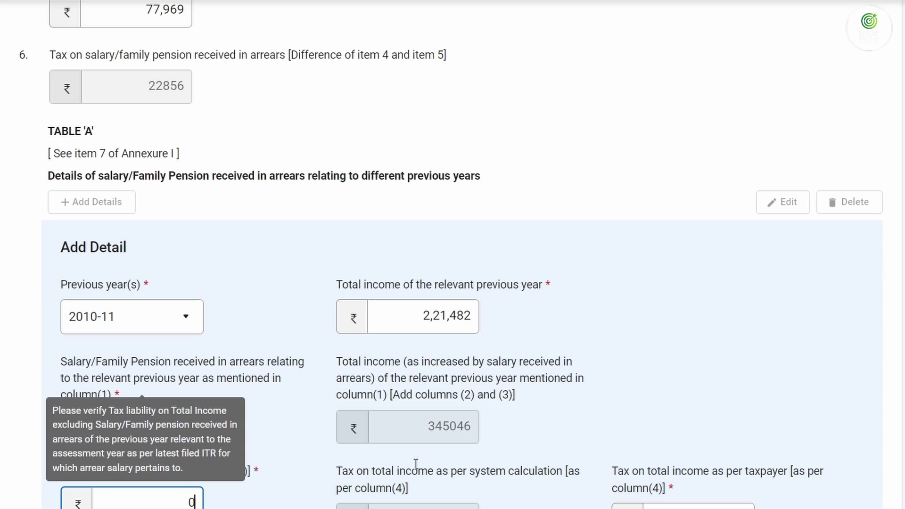
{"action": "key", "text": "Tab"}
{"action": "scroll", "coordinate": [502, 281], "scroll_direction": "down", "scroll_amount": 5}
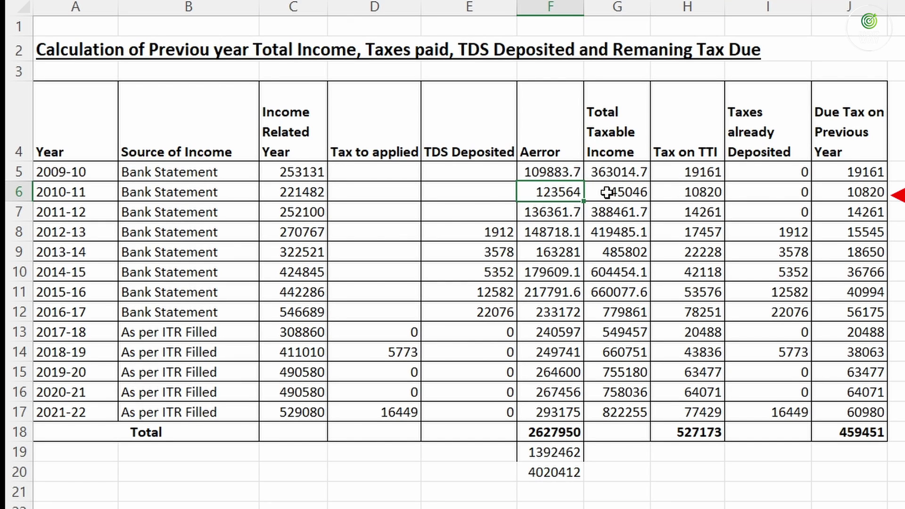
{"action": "left_click", "coordinate": [606, 192]}
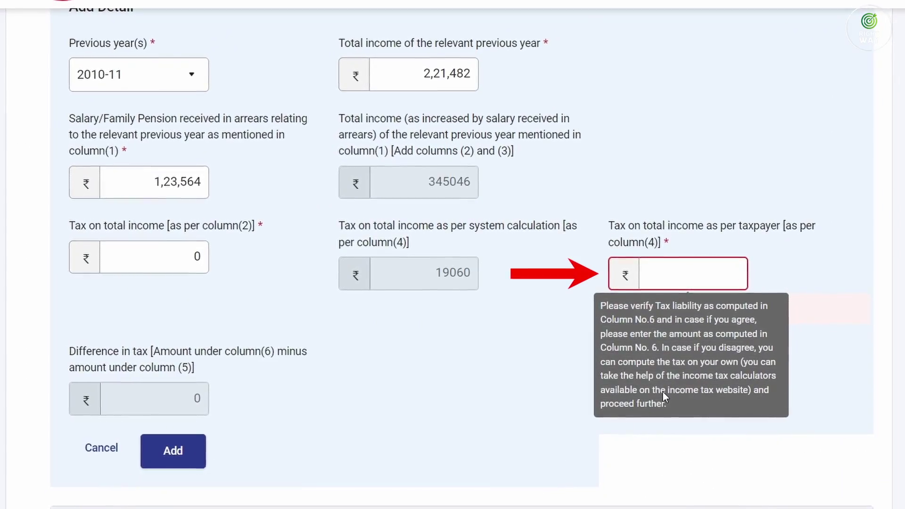
{"action": "type", "text": "1"}
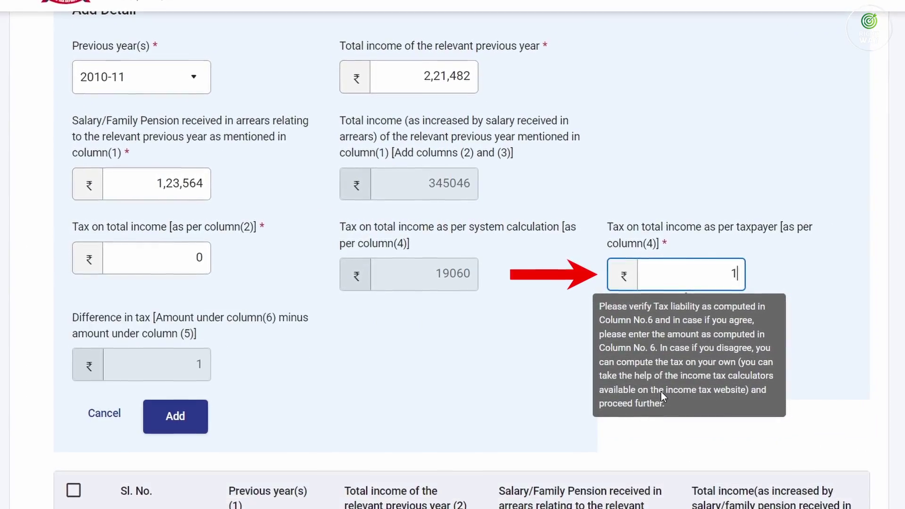
{"action": "type", "text": "0820"}
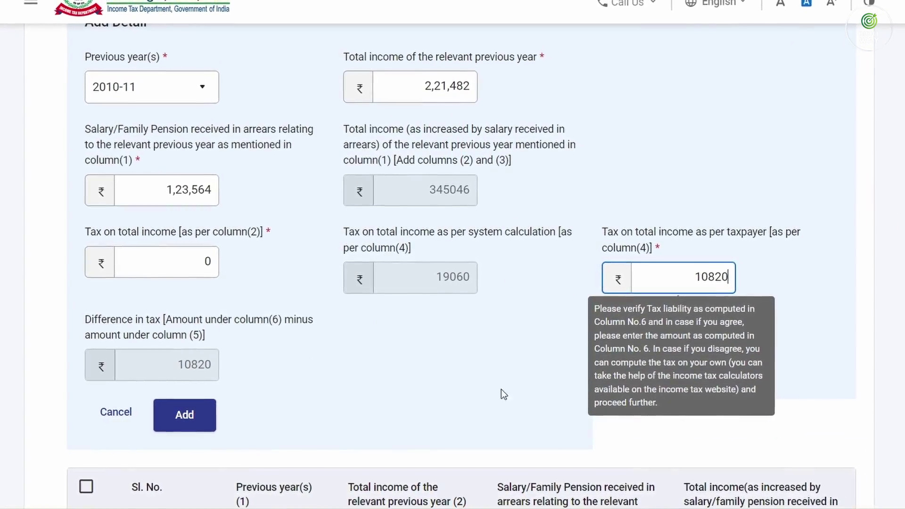
Add the 2010-11 row and start a new Table A entry for 2011-12
{"action": "left_click", "coordinate": [179, 424]}
{"action": "scroll", "coordinate": [212, 386], "scroll_direction": "up", "scroll_amount": 4}
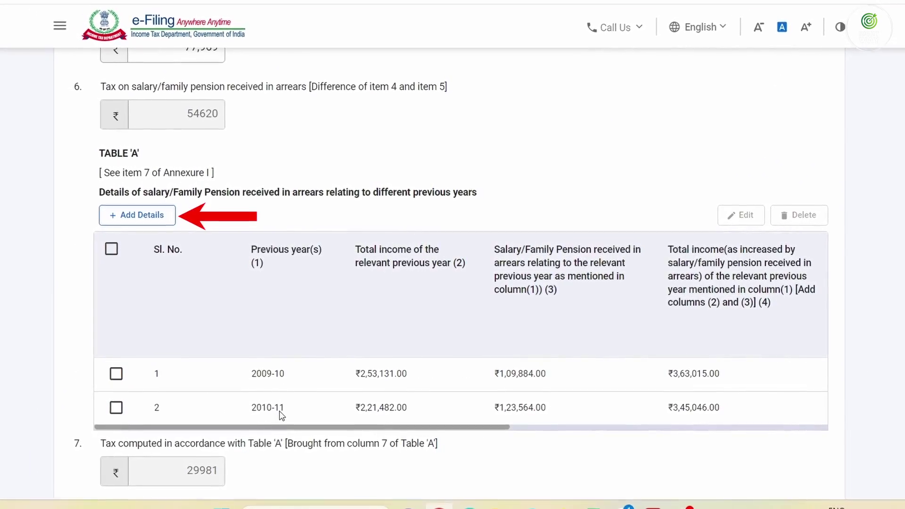
{"action": "left_click", "coordinate": [141, 216]}
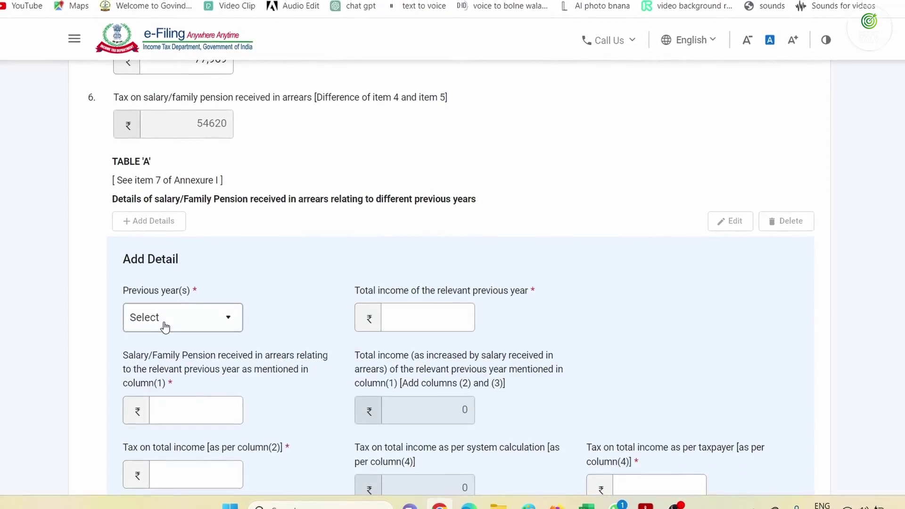
{"action": "left_click", "coordinate": [165, 327]}
{"action": "scroll", "coordinate": [167, 405], "scroll_direction": "down", "scroll_amount": 3}
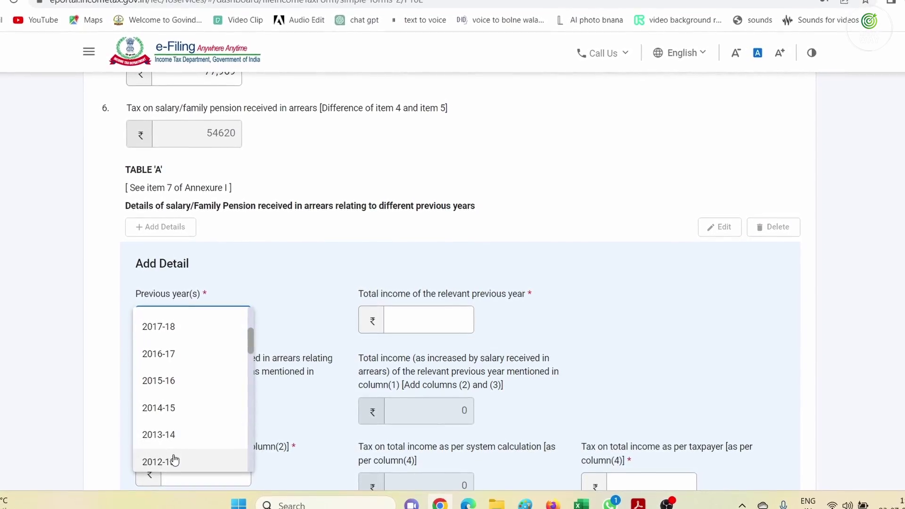
{"action": "scroll", "coordinate": [175, 459], "scroll_direction": "down", "scroll_amount": 2}
{"action": "left_click", "coordinate": [171, 425]}
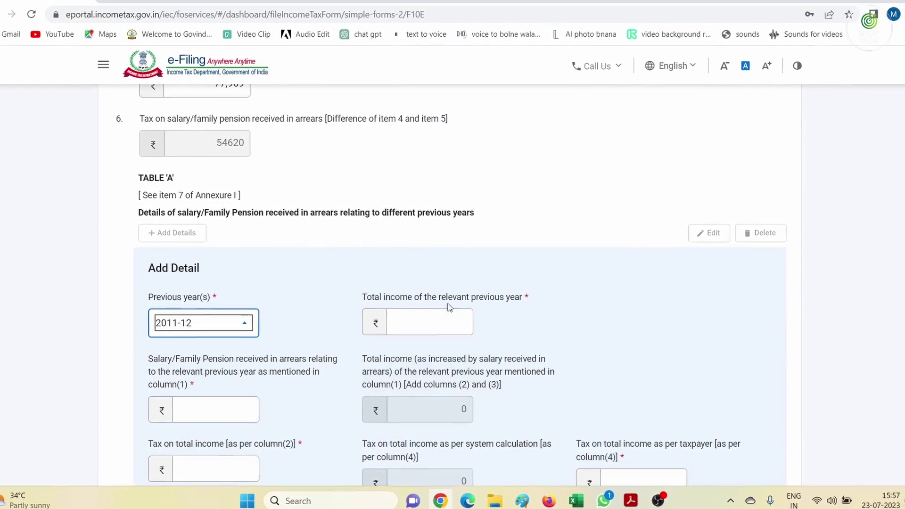
Enter the 2011-12 total income of 252100 from the worksheet
{"action": "left_click", "coordinate": [448, 321]}
{"action": "type", "text": "0"}
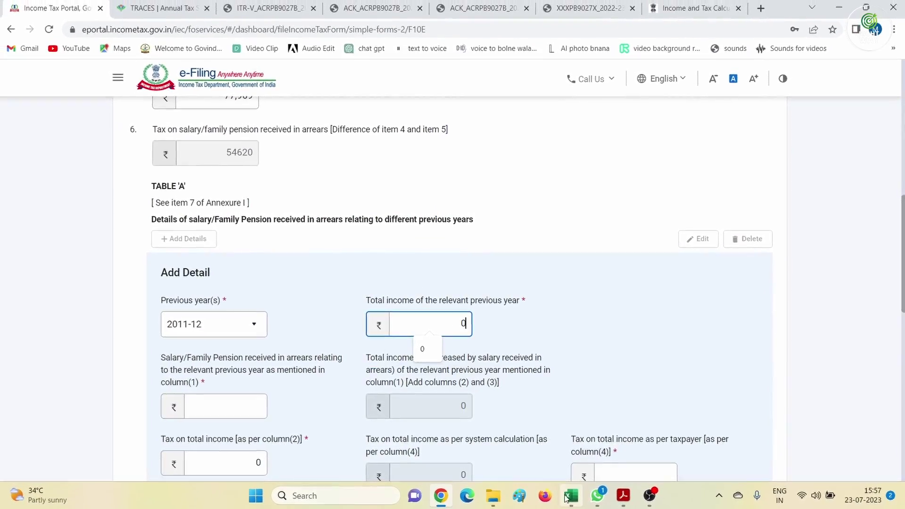
{"action": "left_click", "coordinate": [570, 496]}
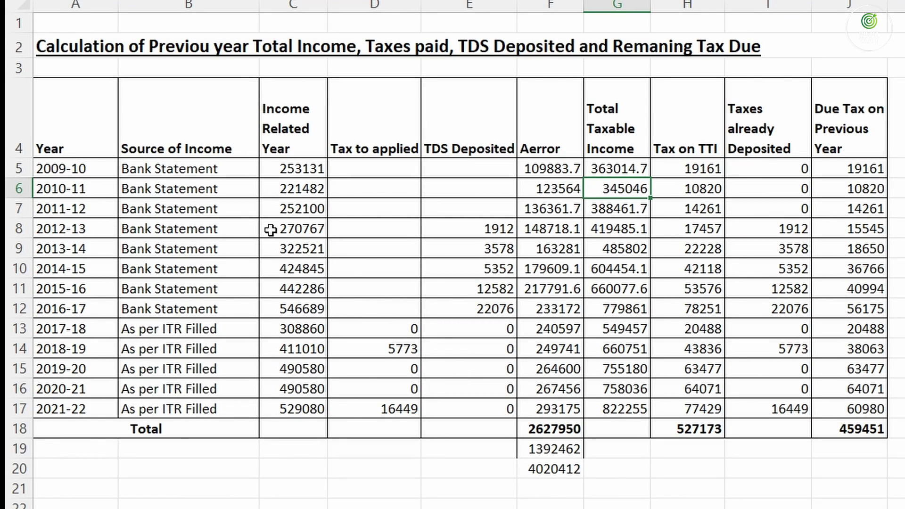
{"action": "left_click", "coordinate": [289, 212]}
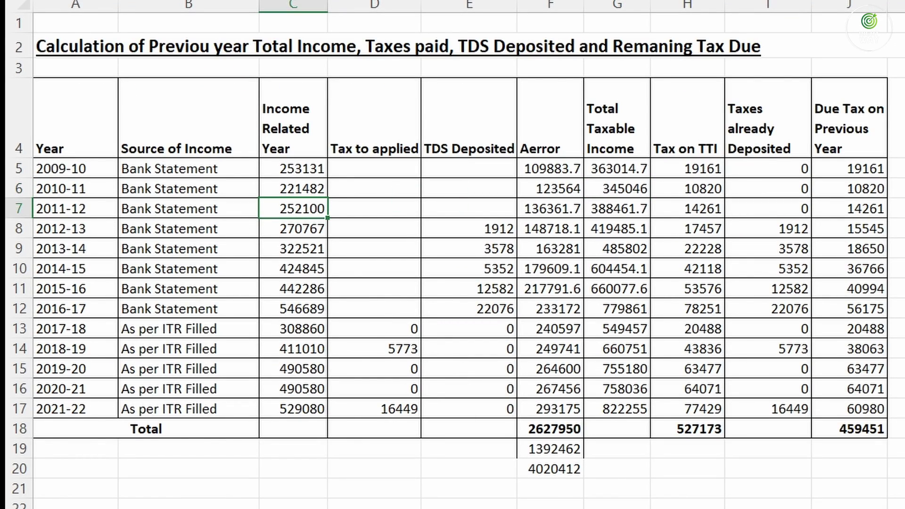
{"action": "left_click", "coordinate": [398, 507]}
{"action": "type", "text": "252100"}
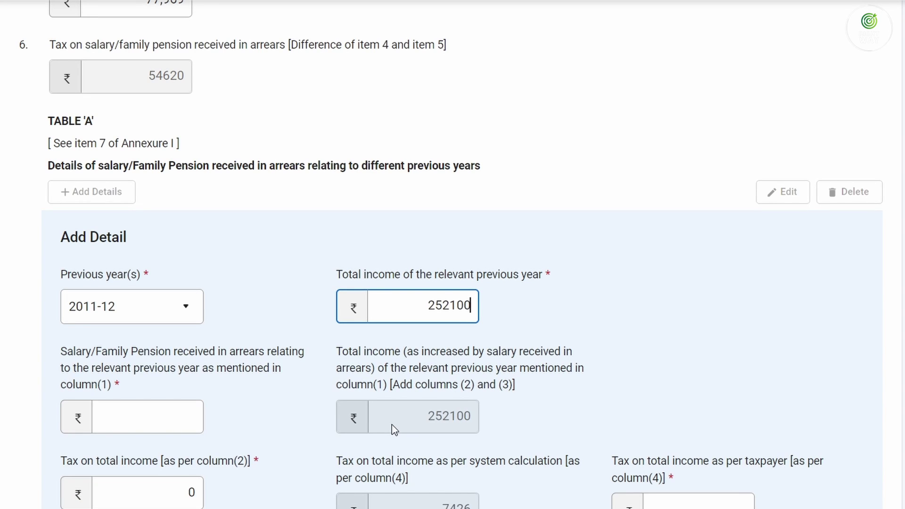
{"action": "key", "text": "Tab"}
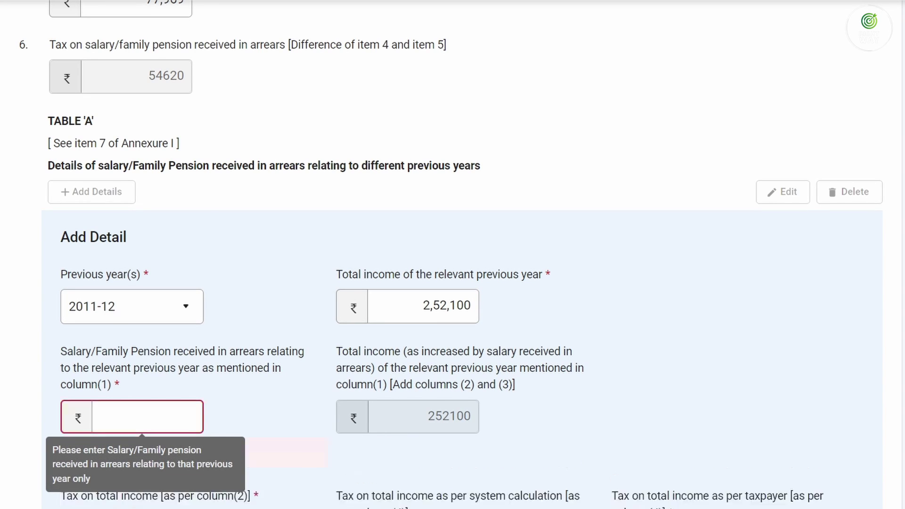
Enter the 2011-12 arrears of 136362 from worksheet cell F7
{"action": "key", "text": "alt+Tab"}
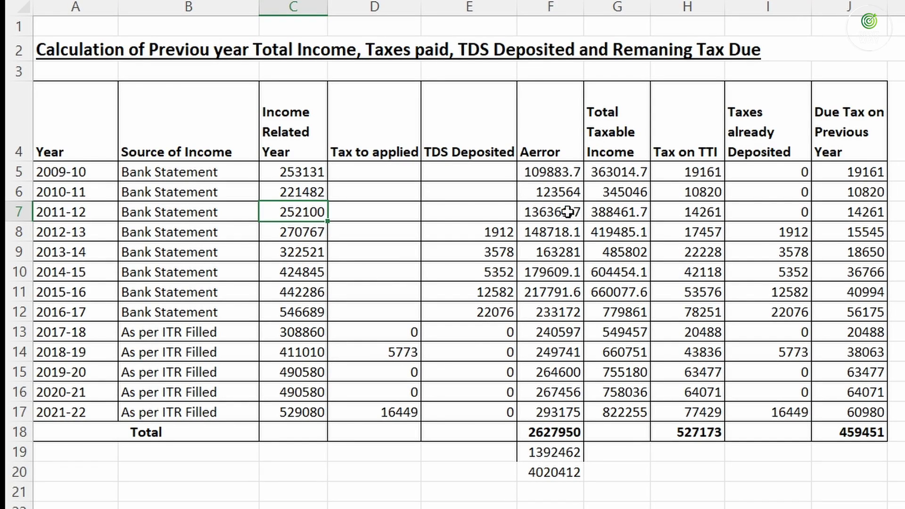
{"action": "left_click", "coordinate": [568, 215]}
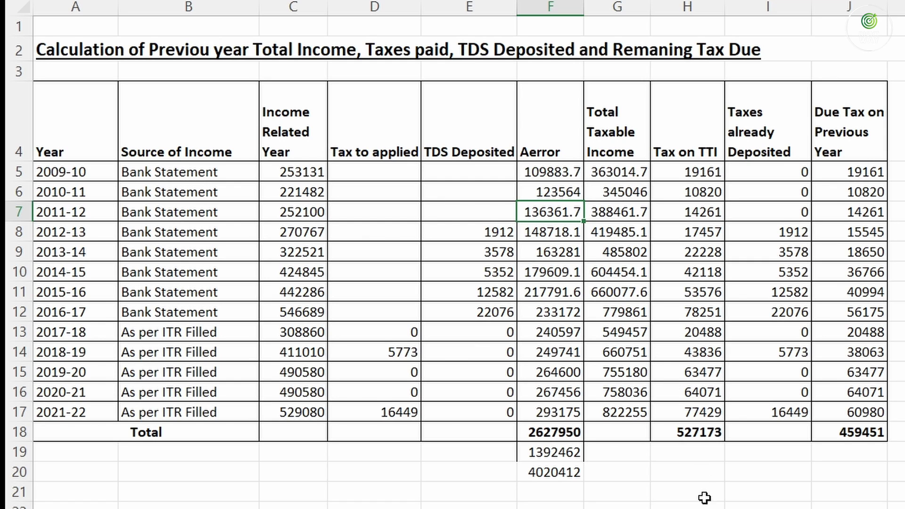
{"action": "key", "text": "alt+Tab"}
{"action": "type", "text": "1"}
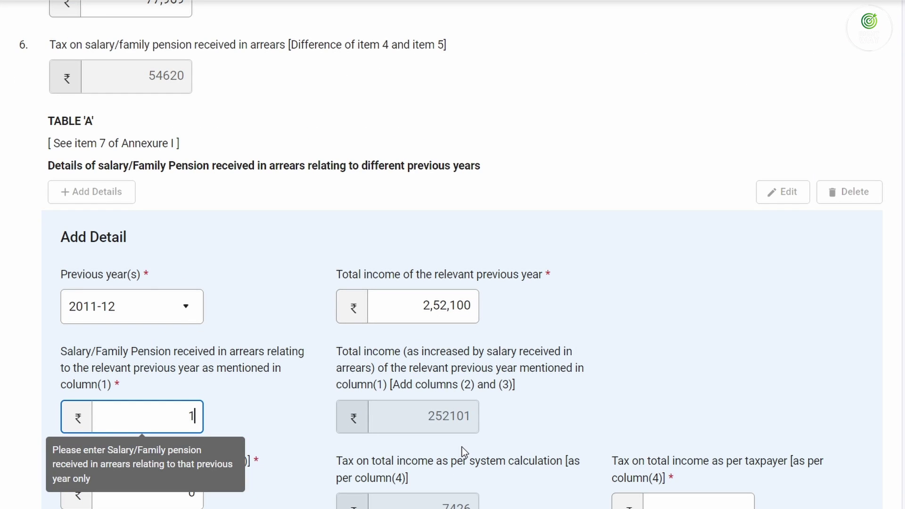
{"action": "type", "text": "36362"}
{"action": "key", "text": "Tab"}
{"action": "key", "text": "BackSpace"}
{"action": "key", "text": "Tab"}
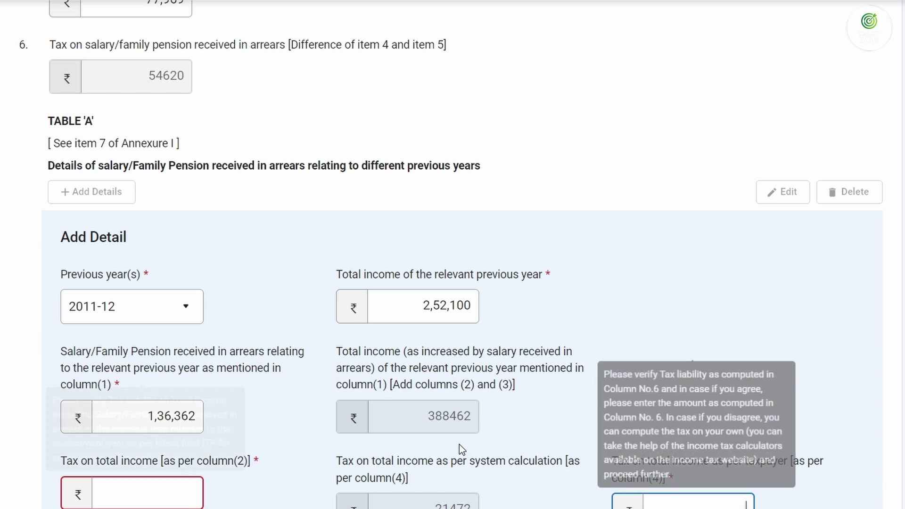
Set column (2) tax to 0 and taxpayer tax to 14,261, then add the 2011-12 row
{"action": "scroll", "coordinate": [445, 366], "scroll_direction": "down", "scroll_amount": 2}
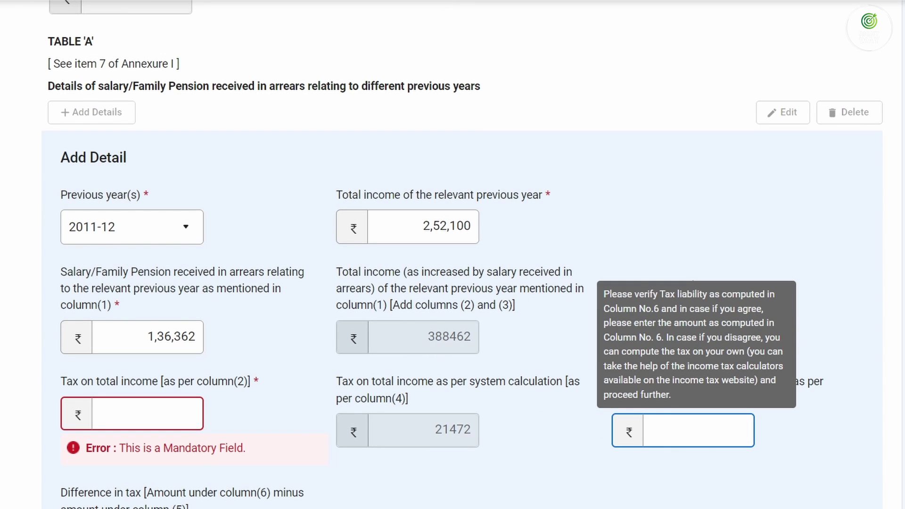
{"action": "key", "text": "alt+Tab"}
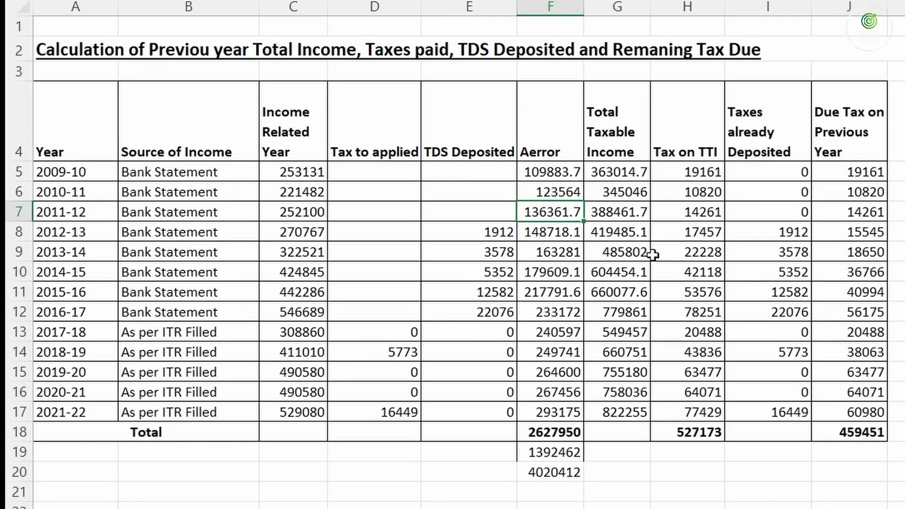
{"action": "left_click", "coordinate": [858, 213]}
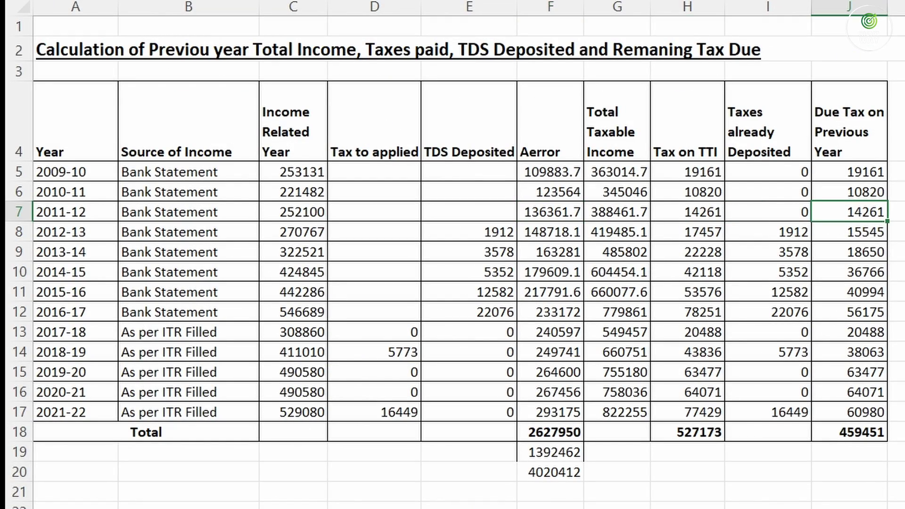
{"action": "key", "text": "alt+Tab"}
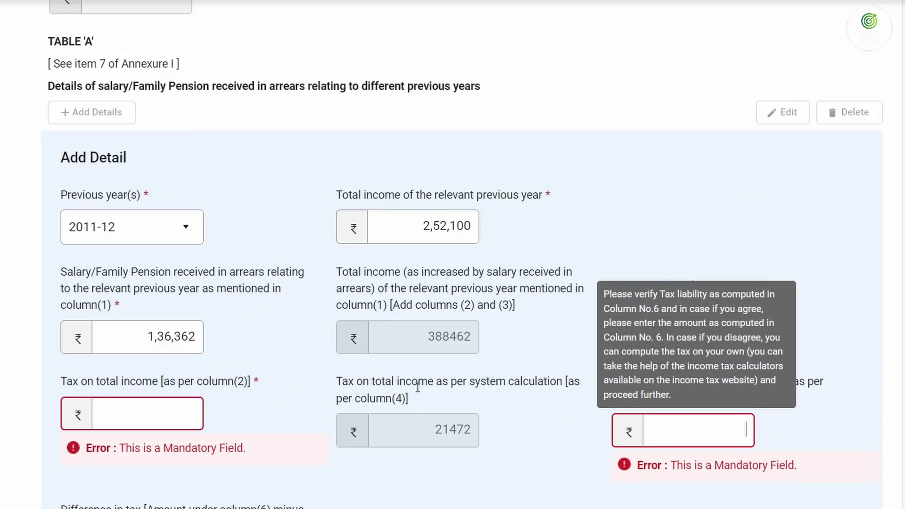
{"action": "type", "text": "14260"}
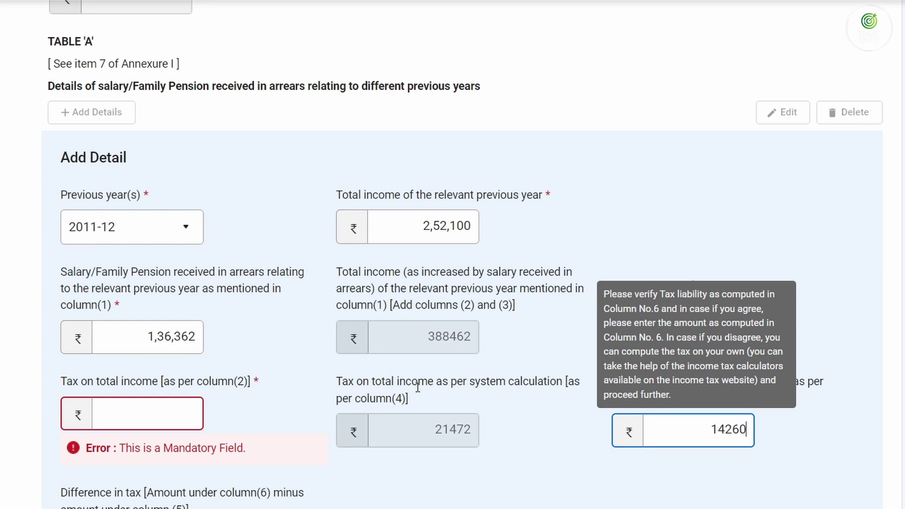
{"action": "left_click", "coordinate": [155, 411]}
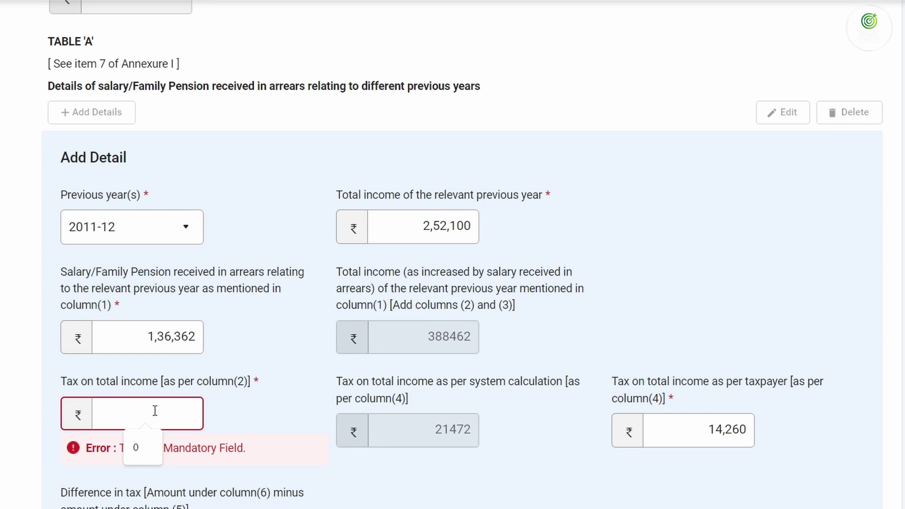
{"action": "type", "text": "0"}
{"action": "key", "text": "Tab"}
{"action": "key", "text": "BackSpace"}
{"action": "type", "text": "1"}
{"action": "key", "text": "Tab"}
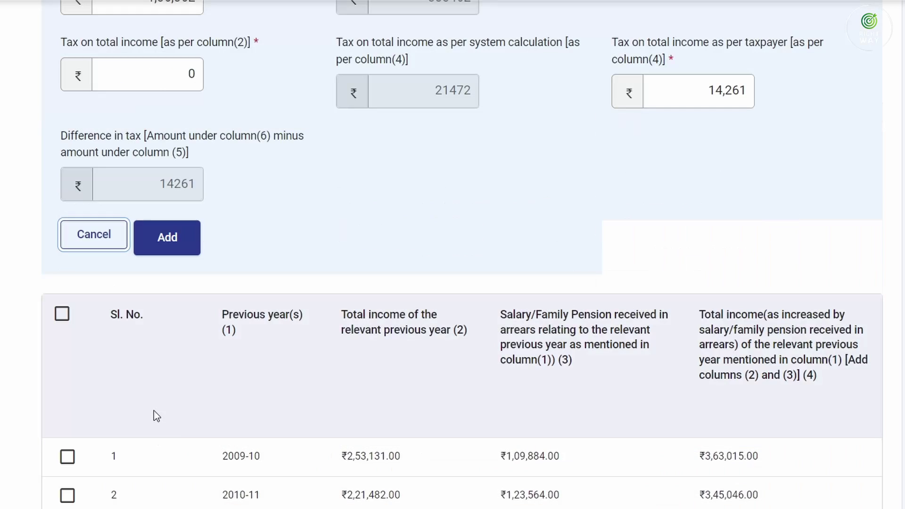
{"action": "left_click", "coordinate": [174, 249]}
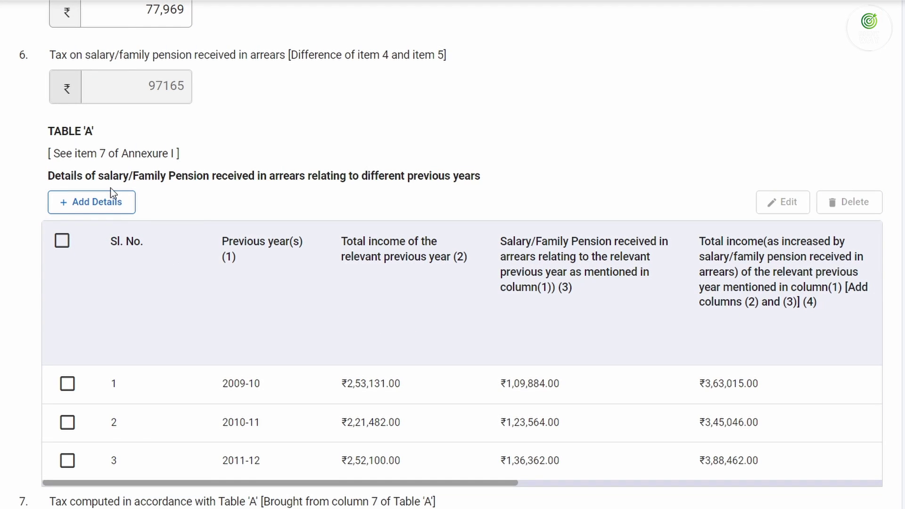
Begin a 2012-13 Table A entry and step through its income and arrears fields
{"action": "left_click", "coordinate": [95, 201]}
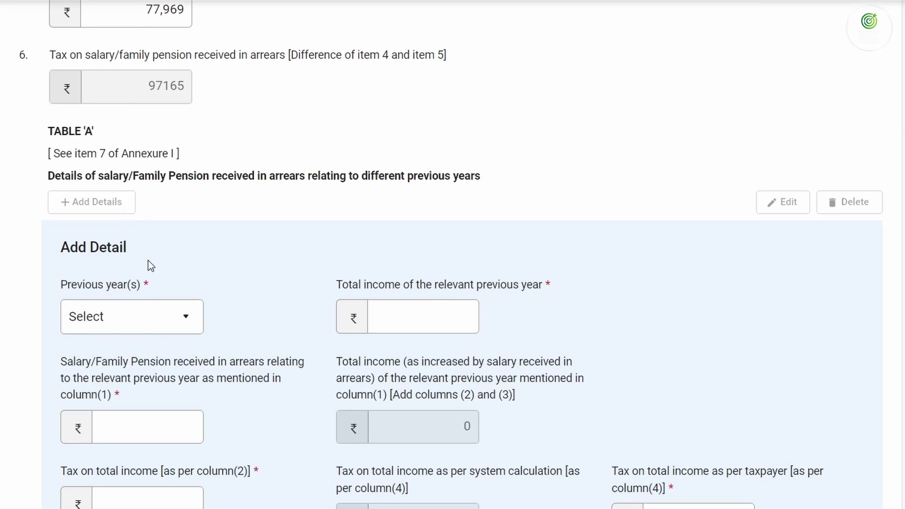
{"action": "left_click", "coordinate": [147, 324]}
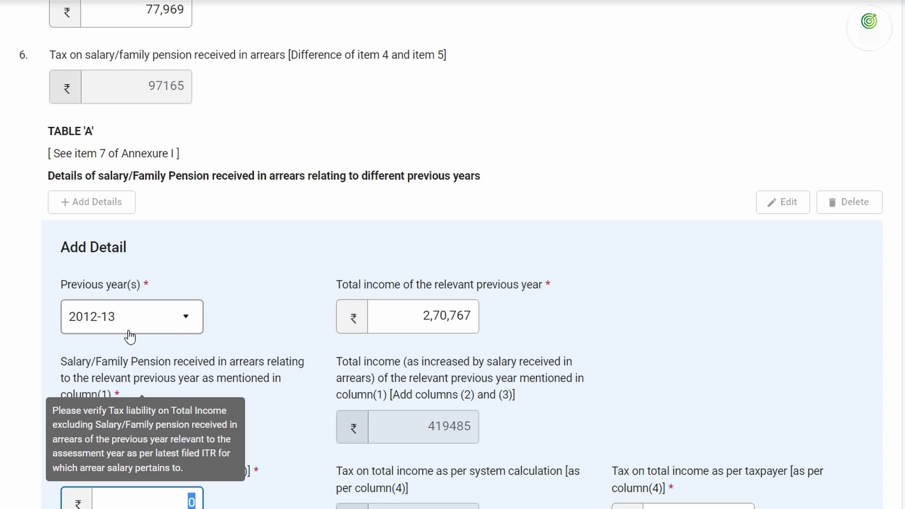
{"action": "left_click", "coordinate": [431, 313]}
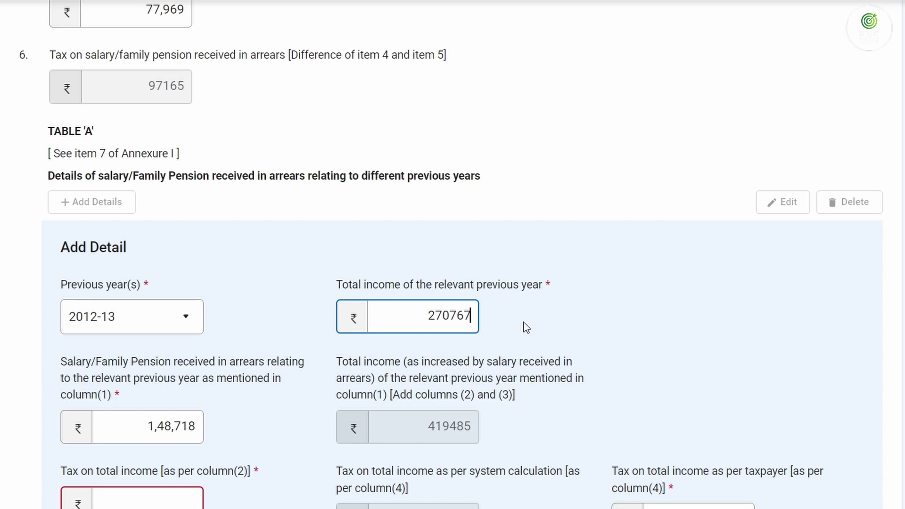
{"action": "left_click", "coordinate": [166, 426]}
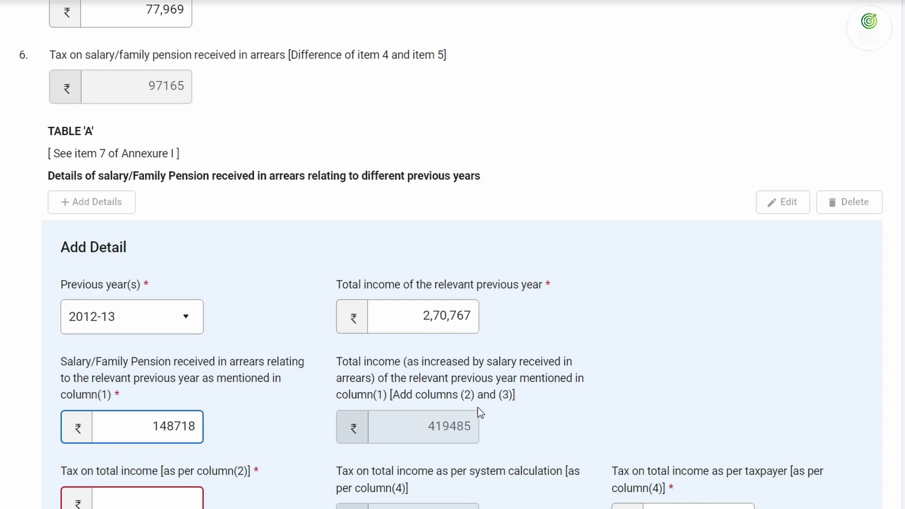
{"action": "scroll", "coordinate": [479, 413], "scroll_direction": "down", "scroll_amount": 5}
{"action": "left_click", "coordinate": [173, 268]}
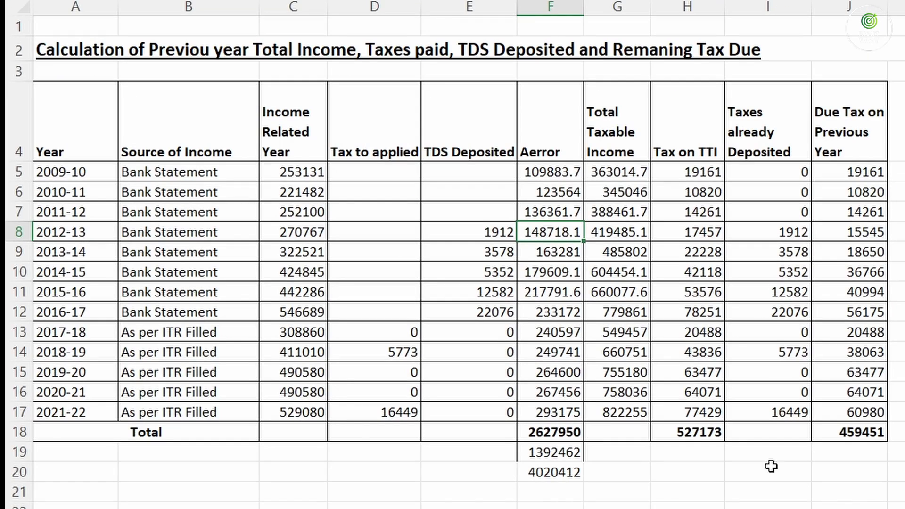
Enter tax 1,912 and taxpayer tax 17,457, giving a tax difference of 15545
{"action": "left_click", "coordinate": [486, 235]}
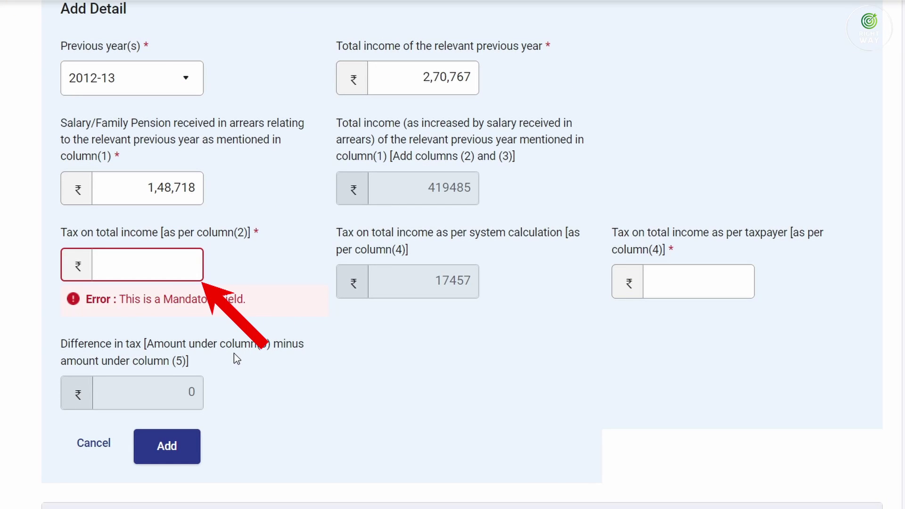
{"action": "type", "text": "1912"}
{"action": "key", "text": "Tab"}
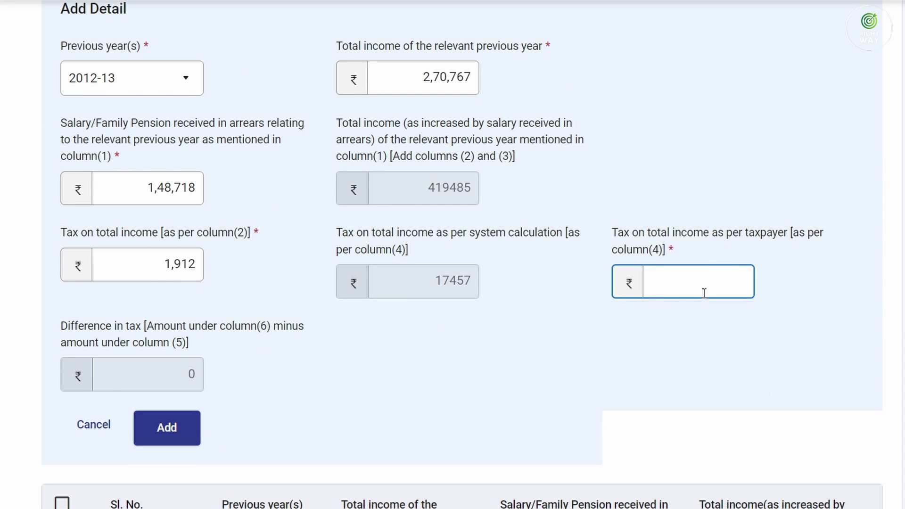
{"action": "left_click", "coordinate": [572, 493]}
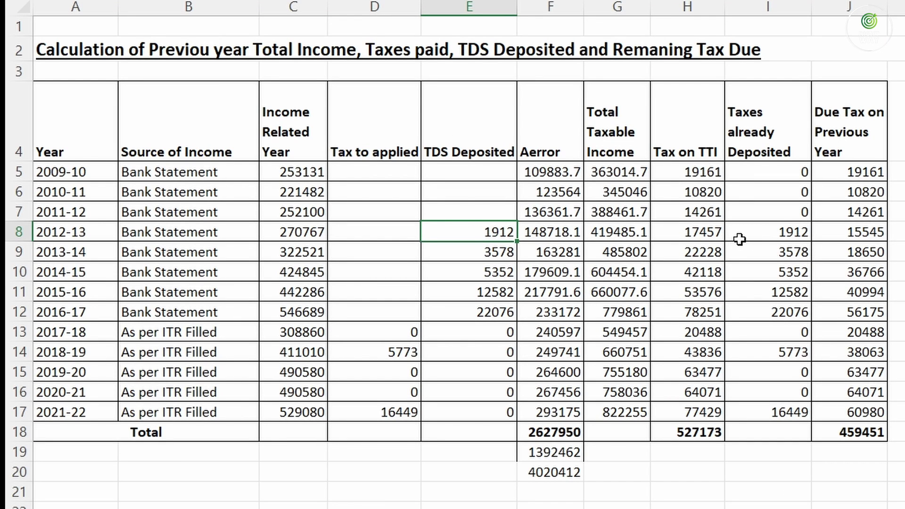
{"action": "left_click", "coordinate": [688, 231]}
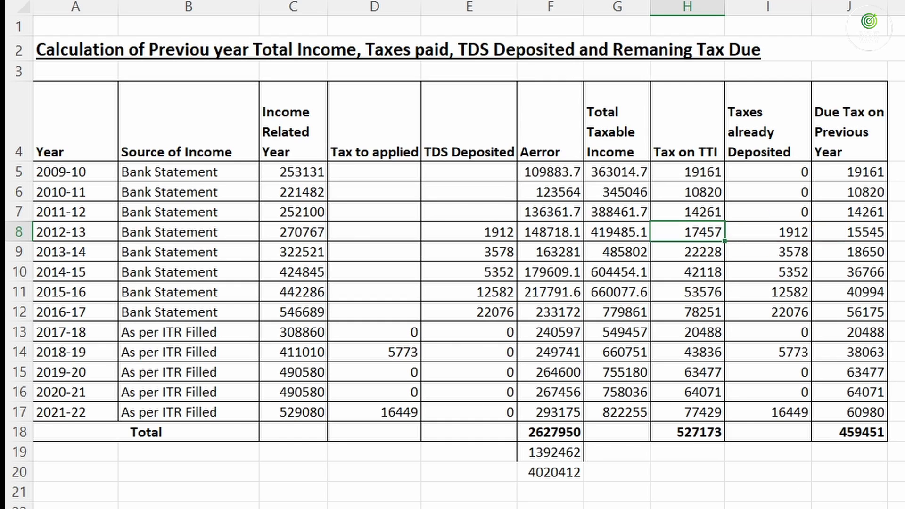
{"action": "key", "text": "alt+Tab"}
{"action": "type", "text": "17,"}
{"action": "type", "text": "4"}
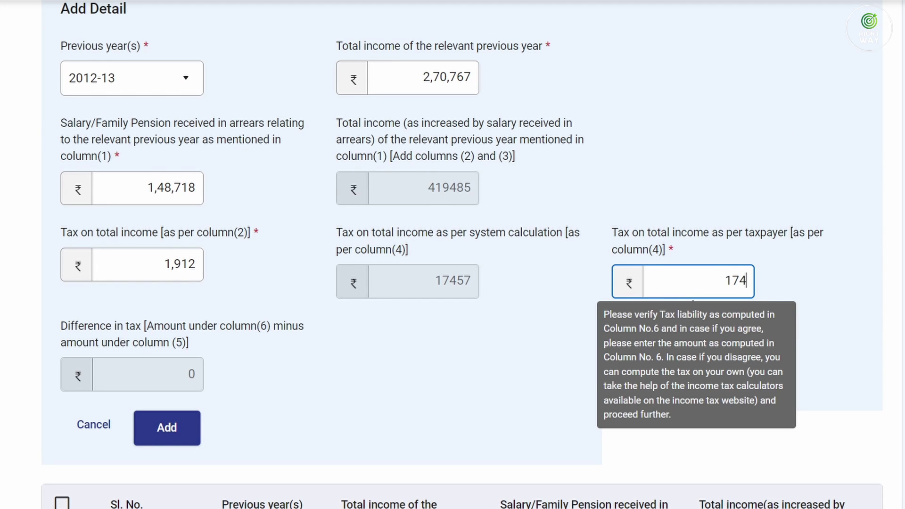
{"action": "type", "text": "57"}
{"action": "key", "text": "Tab"}
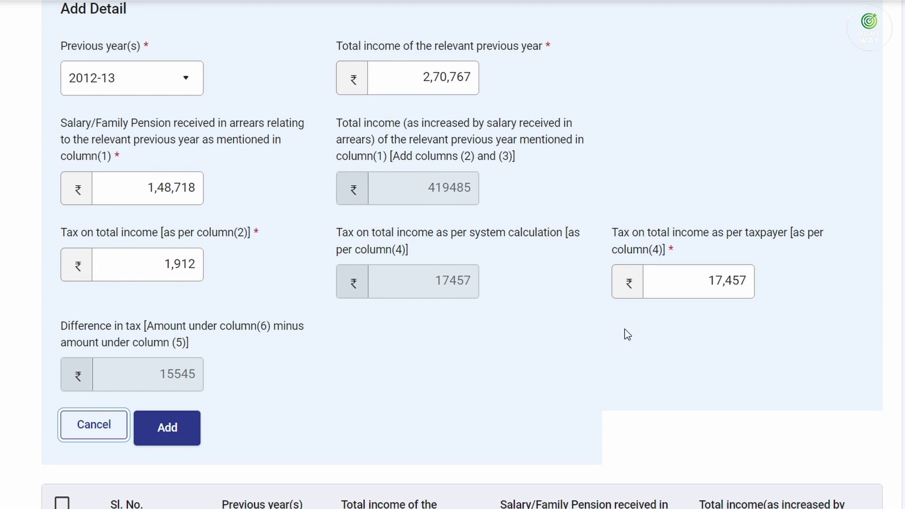
{"action": "left_click_drag", "start_coordinate": [159, 373], "coordinate": [200, 381]}
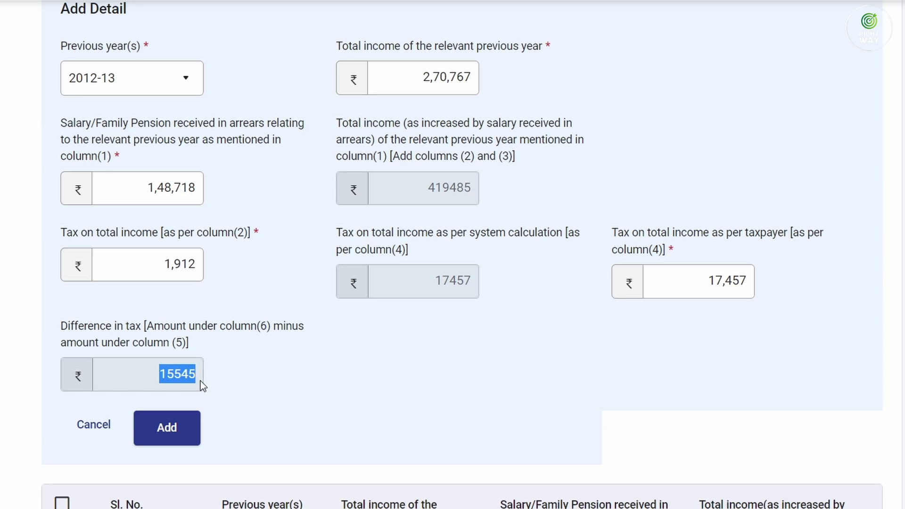
{"action": "left_click_drag", "start_coordinate": [428, 280], "coordinate": [485, 287]}
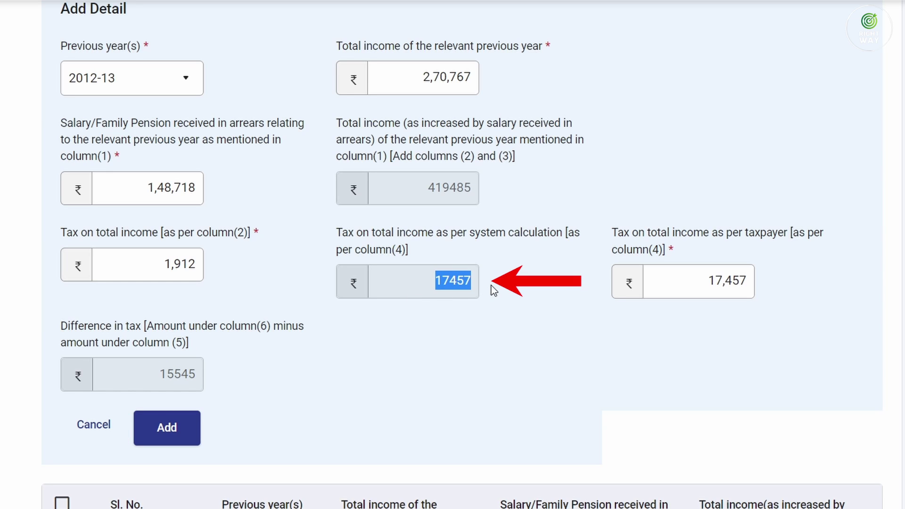
{"action": "mouse_move", "coordinate": [166, 263]}
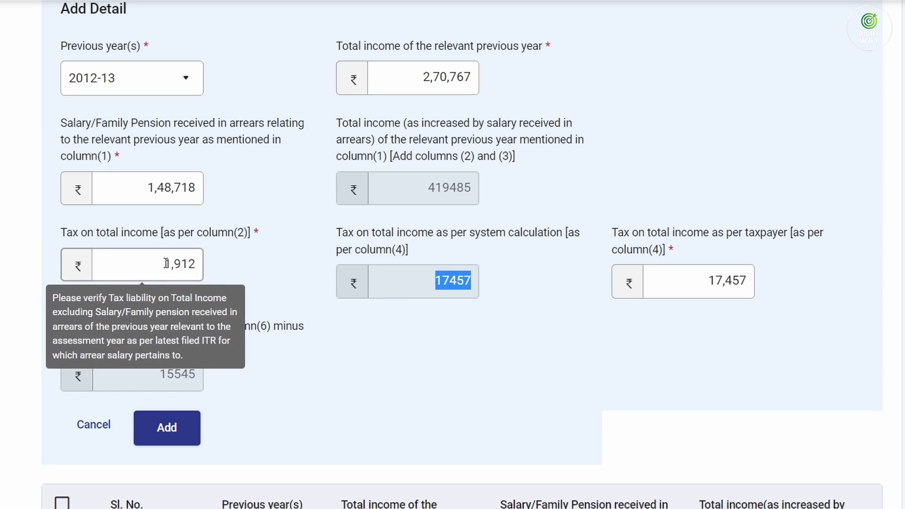
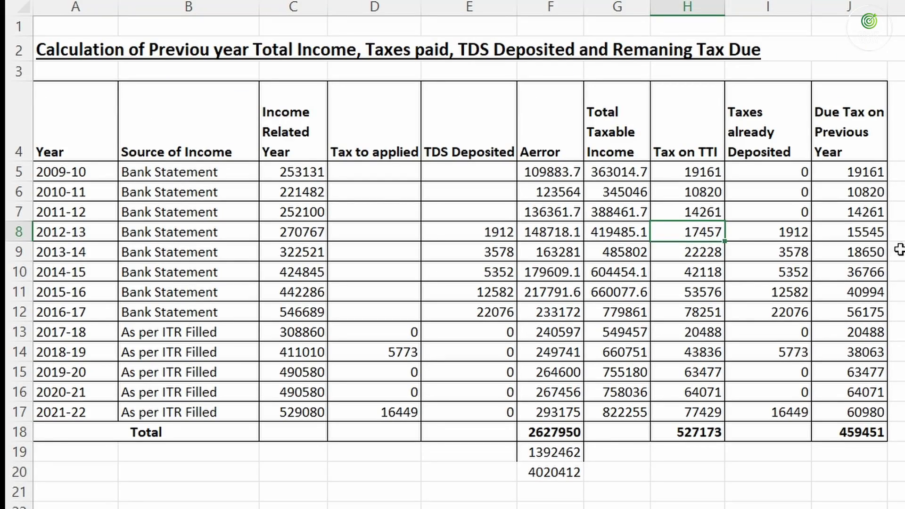
Confirm the 15545 tax difference against the worksheet and save the 2012-13 row to Table A
{"action": "left_click", "coordinate": [864, 236]}
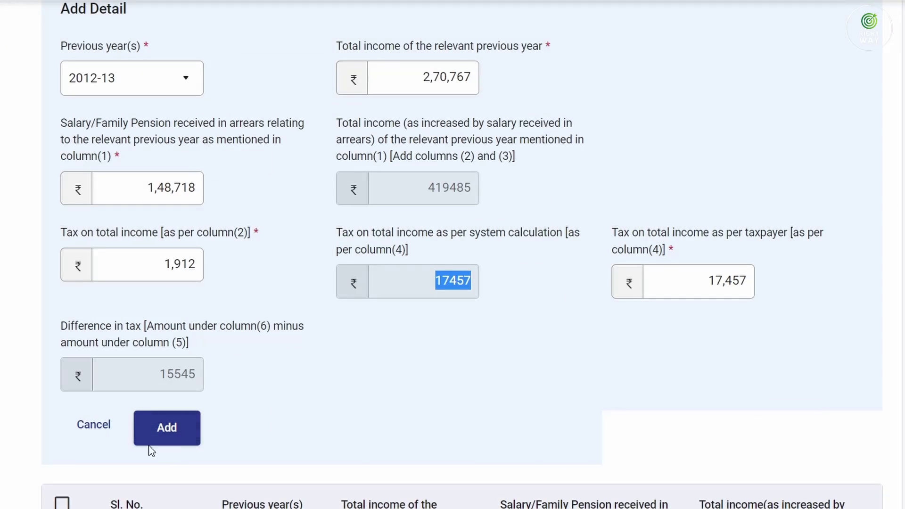
{"action": "left_click", "coordinate": [157, 428]}
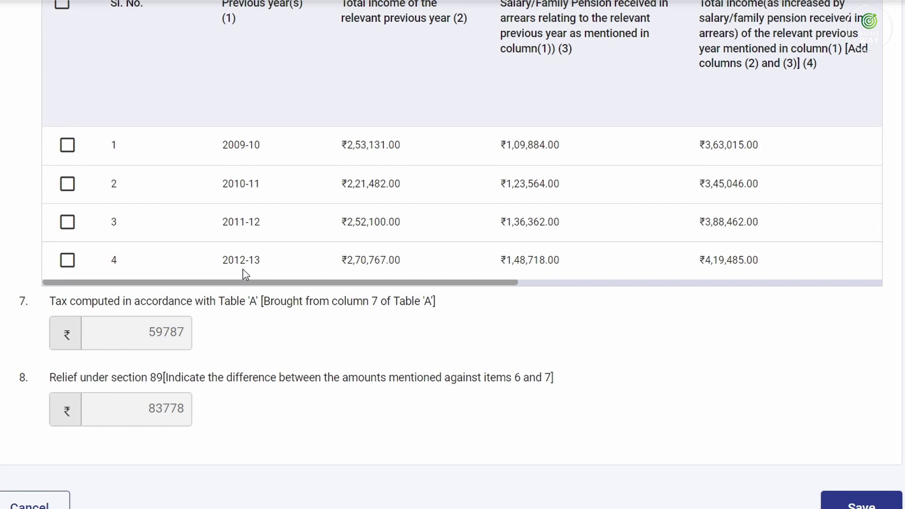
Start a new Table A arrears entry for previous year 2013-14
{"action": "scroll", "coordinate": [242, 270], "scroll_direction": "up", "scroll_amount": 7}
{"action": "left_click", "coordinate": [103, 286]}
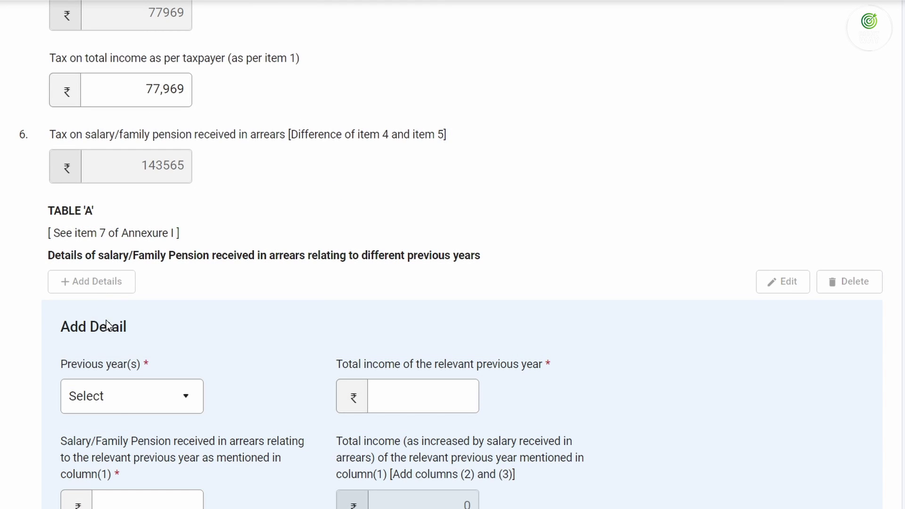
{"action": "left_click", "coordinate": [118, 401]}
{"action": "scroll", "coordinate": [117, 380], "scroll_direction": "down", "scroll_amount": 4}
{"action": "left_click", "coordinate": [105, 280]}
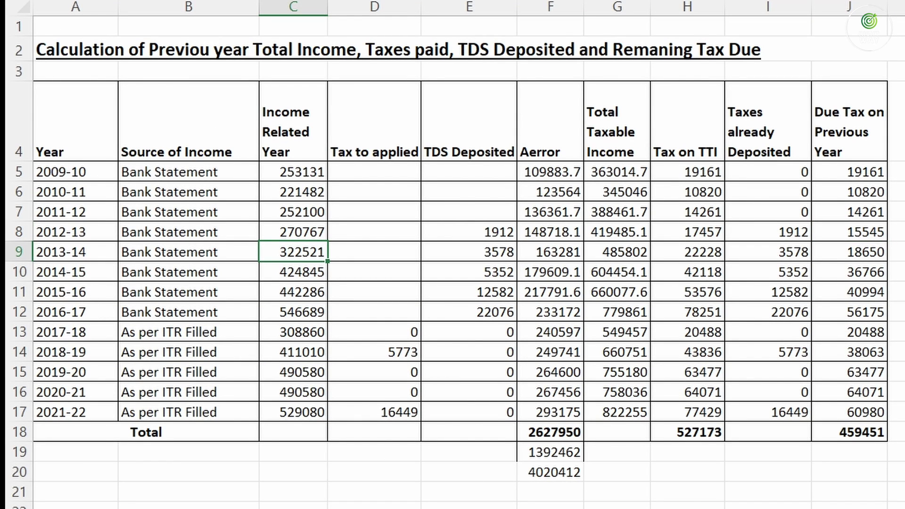
Enter 2013-14 total income 3,22,521 and salary arrears 1,63,281 from the worksheet
{"action": "left_click", "coordinate": [783, 502]}
{"action": "left_click", "coordinate": [381, 396]}
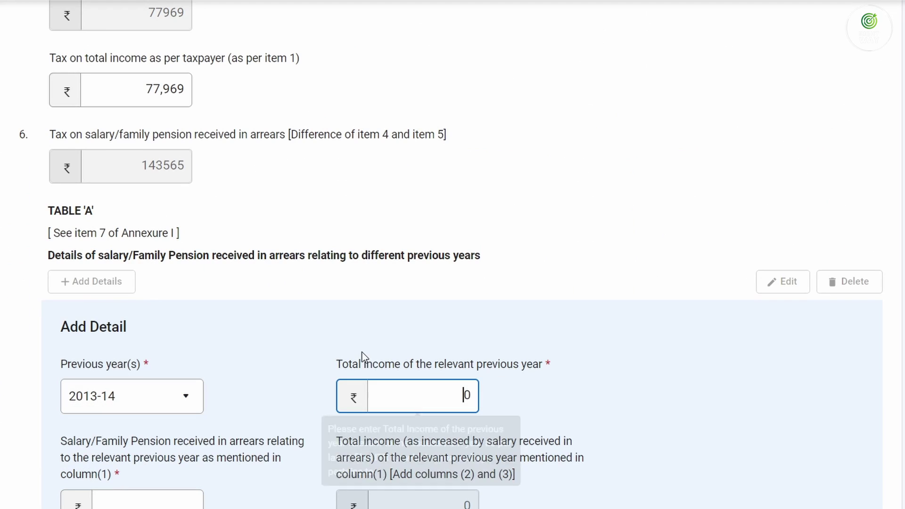
{"action": "type", "text": "3,22,521"}
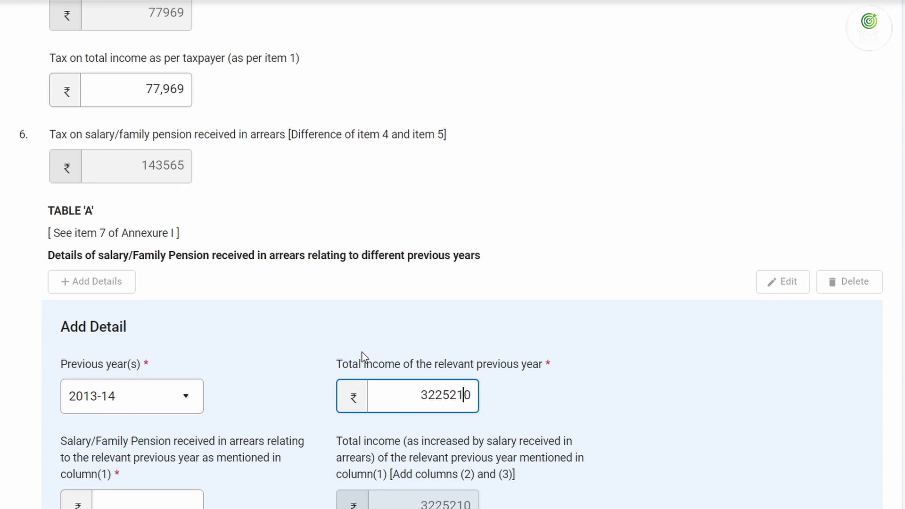
{"action": "key", "text": "Delete"}
{"action": "key", "text": "Tab"}
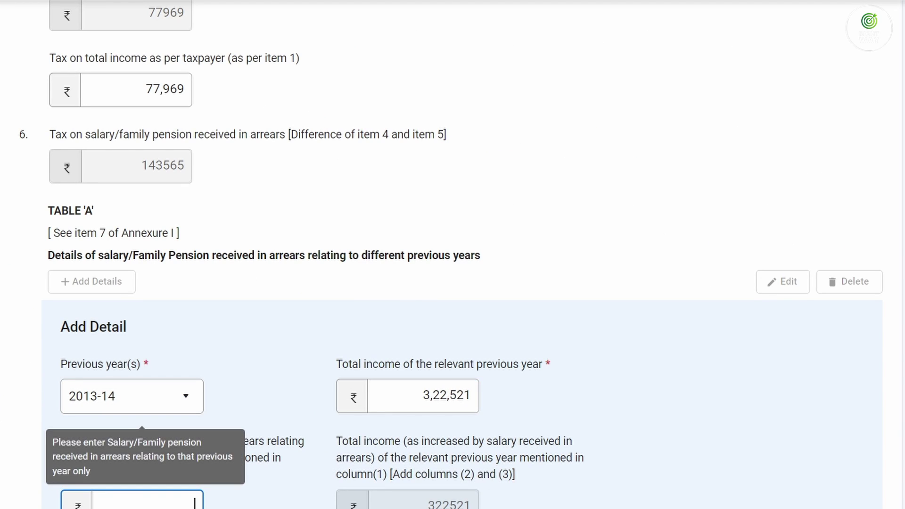
{"action": "key", "text": "alt+Tab"}
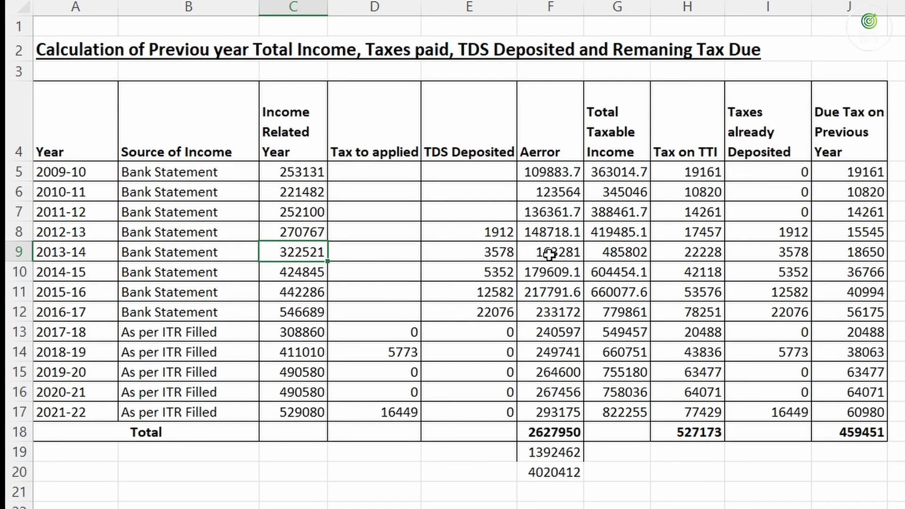
{"action": "left_click", "coordinate": [549, 255]}
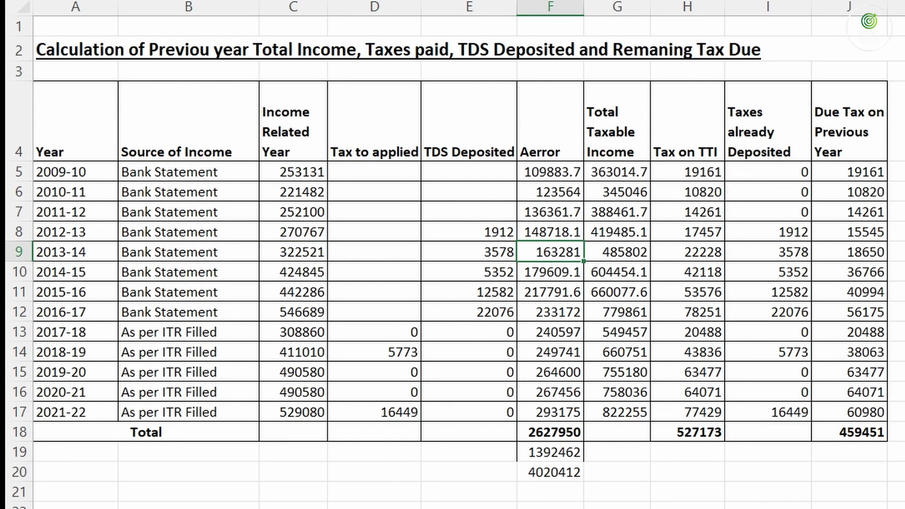
{"action": "key", "text": "alt+Tab"}
{"action": "type", "text": "163281"}
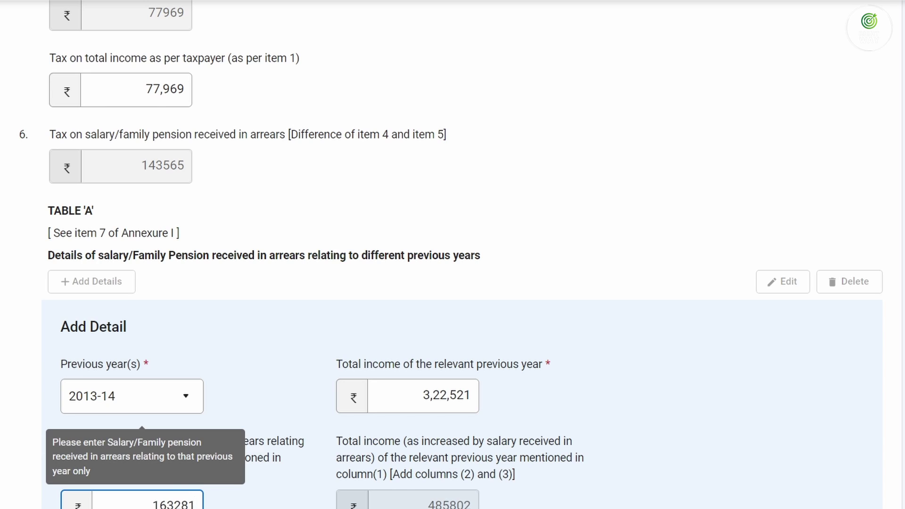
{"action": "key", "text": "Tab"}
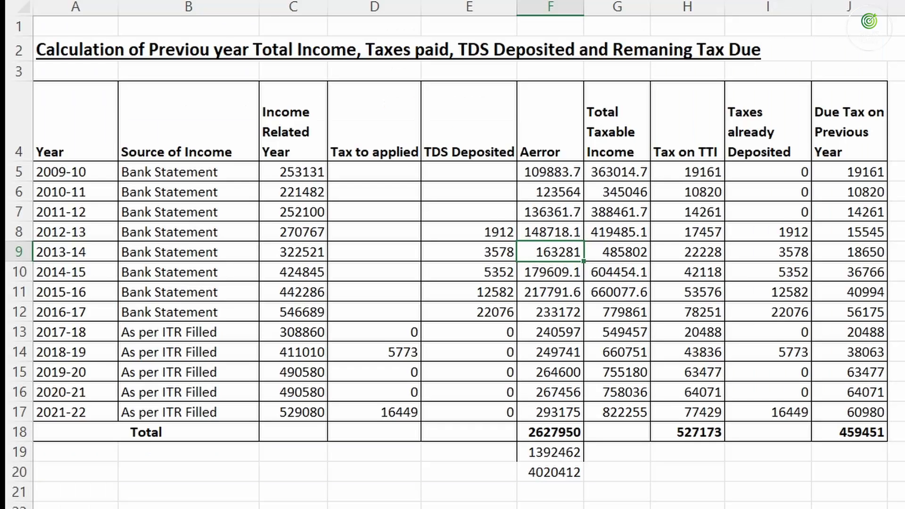
Enter tax 3578 and taxpayer tax 22,228 (difference 18650), then add the 2013-14 row
{"action": "left_click", "coordinate": [501, 253]}
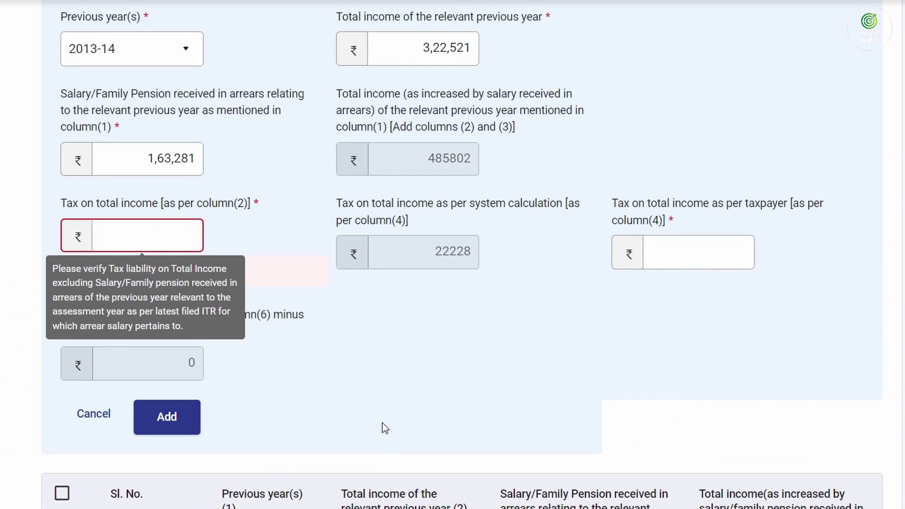
{"action": "type", "text": "3578"}
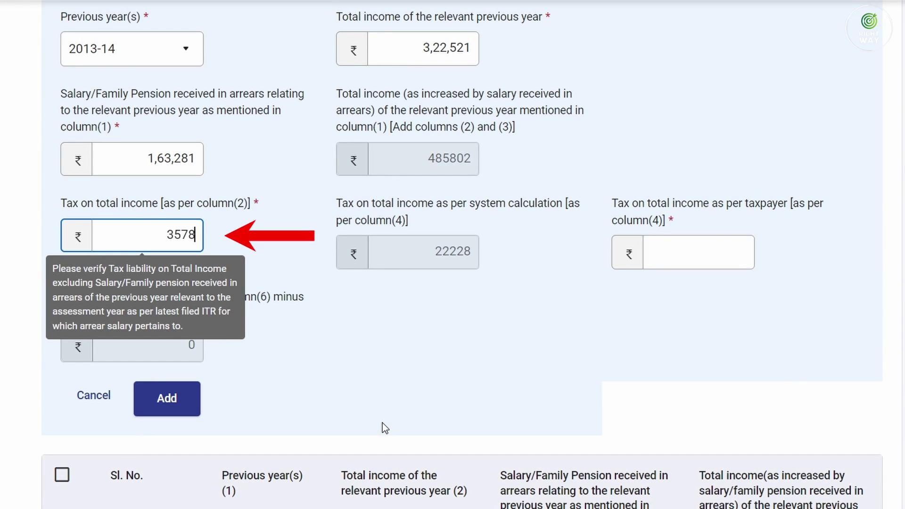
{"action": "key", "text": "Tab"}
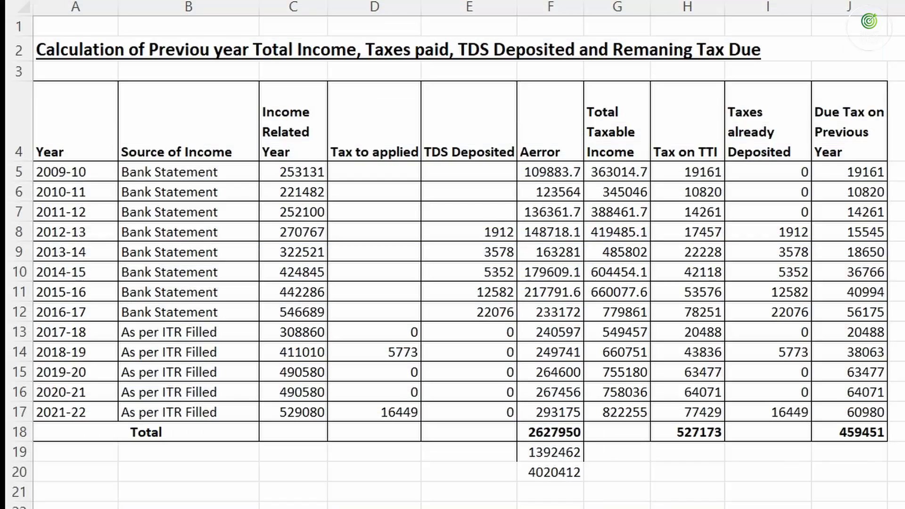
{"action": "left_click", "coordinate": [692, 253]}
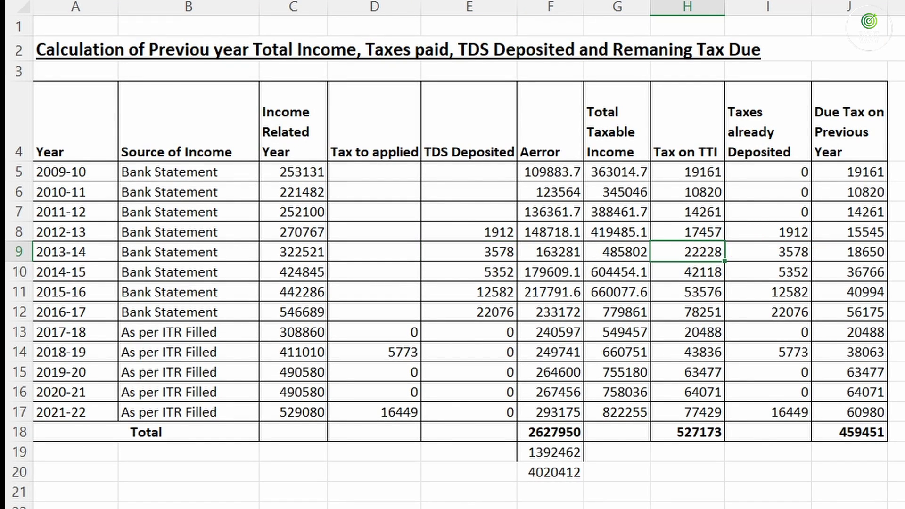
{"action": "type", "text": "2"}
{"action": "type", "text": "2228"}
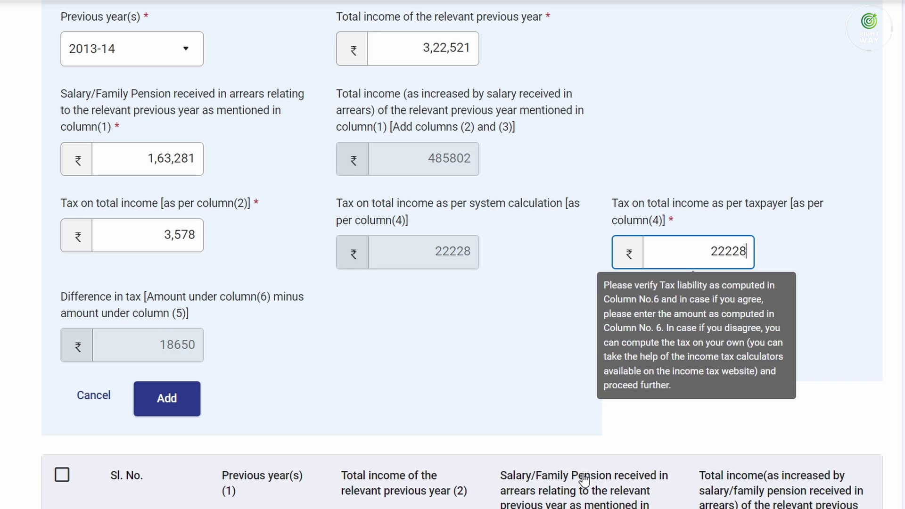
{"action": "key", "text": "Tab"}
{"action": "left_click_drag", "start_coordinate": [431, 250], "coordinate": [462, 258]}
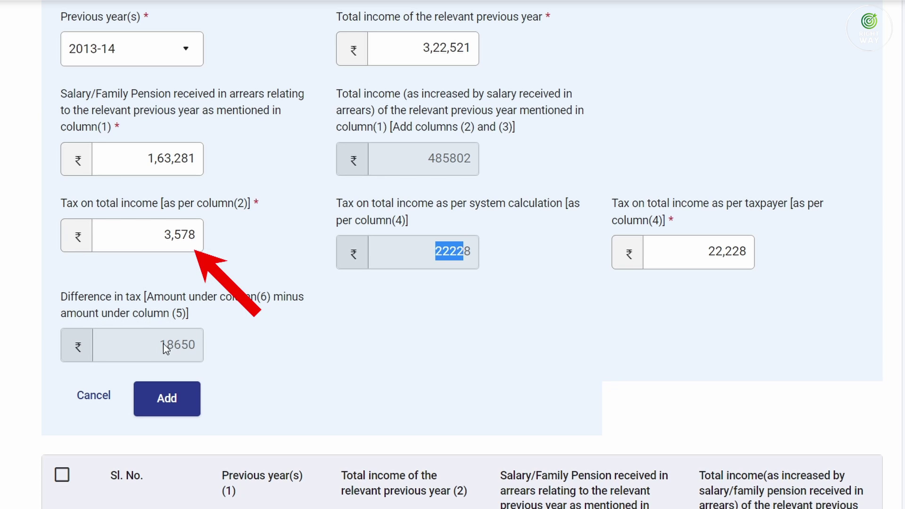
{"action": "left_click_drag", "start_coordinate": [164, 349], "coordinate": [203, 352]}
{"action": "left_click", "coordinate": [167, 399]}
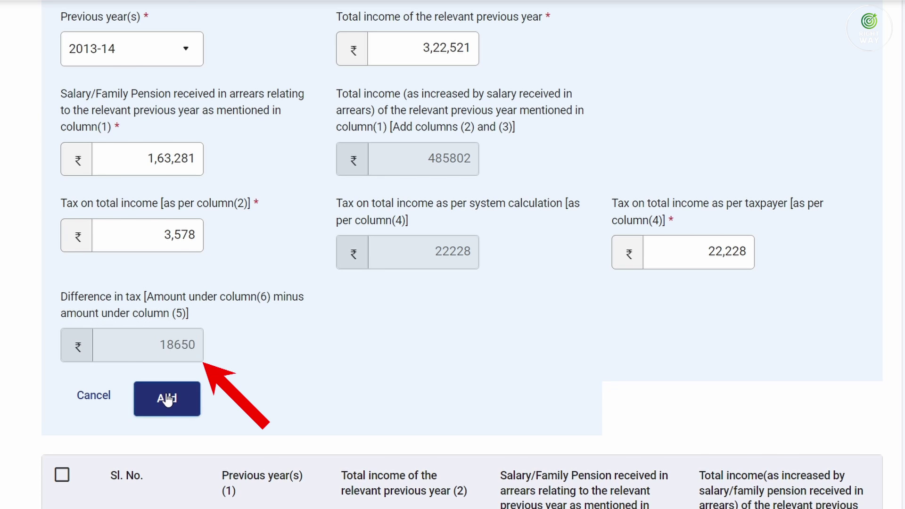
{"action": "scroll", "coordinate": [307, 317], "scroll_direction": "down", "scroll_amount": 6}
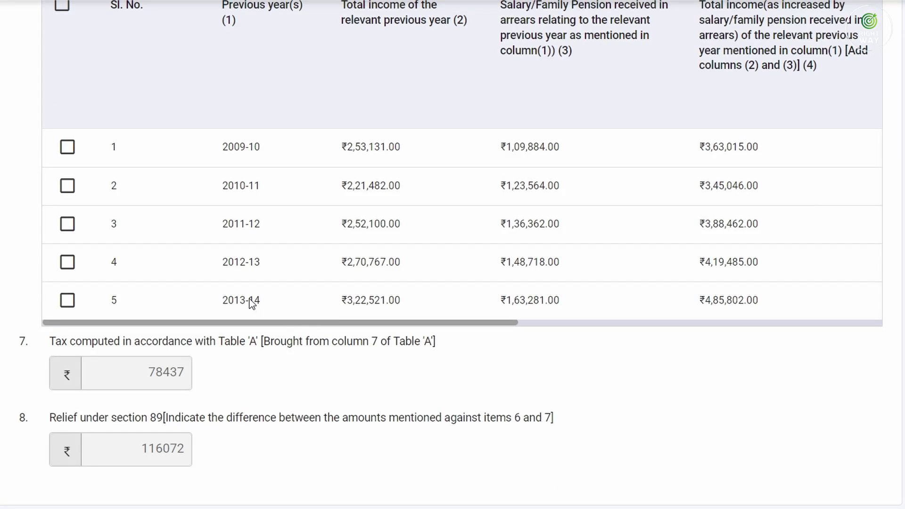
{"action": "scroll", "coordinate": [252, 311], "scroll_direction": "up", "scroll_amount": 6}
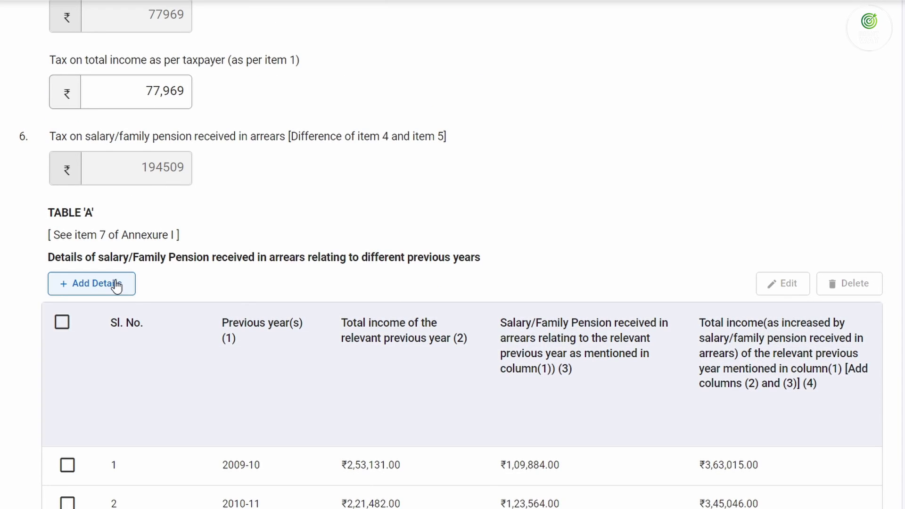
Start another Table A arrears entry for previous year 2014-15
{"action": "left_click", "coordinate": [115, 284]}
{"action": "left_click", "coordinate": [128, 393]}
{"action": "scroll", "coordinate": [149, 313], "scroll_direction": "down", "scroll_amount": 2}
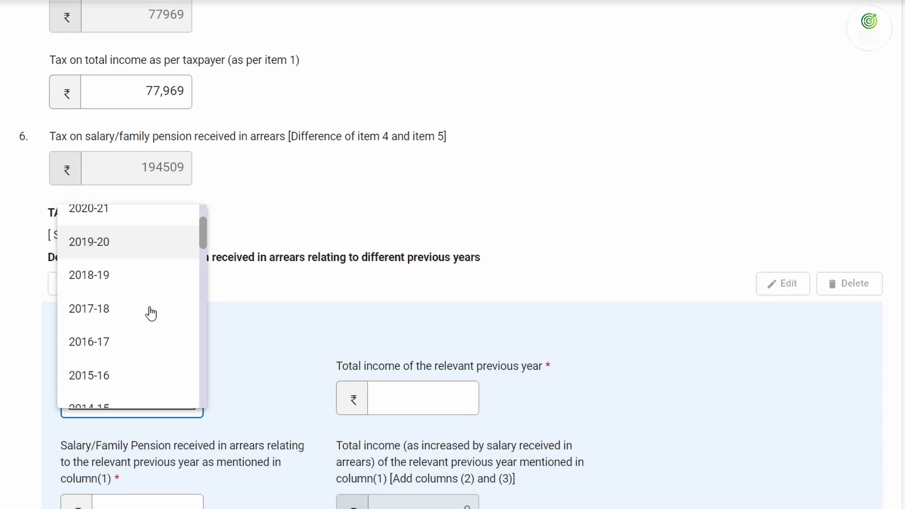
{"action": "scroll", "coordinate": [131, 367], "scroll_direction": "down", "scroll_amount": 2}
{"action": "left_click", "coordinate": [126, 370]}
Enter 2014-15 total income 424845 and salary arrears 179609 from the worksheet
{"action": "left_click", "coordinate": [445, 405]}
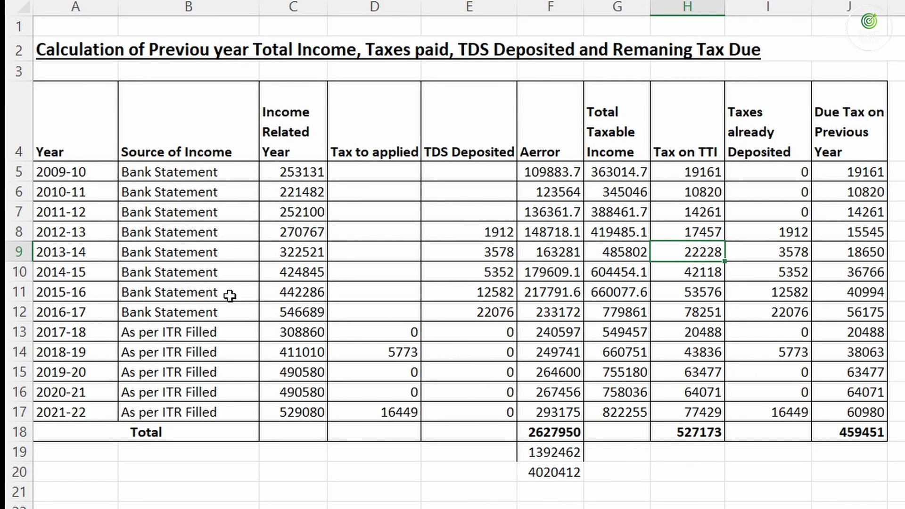
{"action": "left_click", "coordinate": [299, 275]}
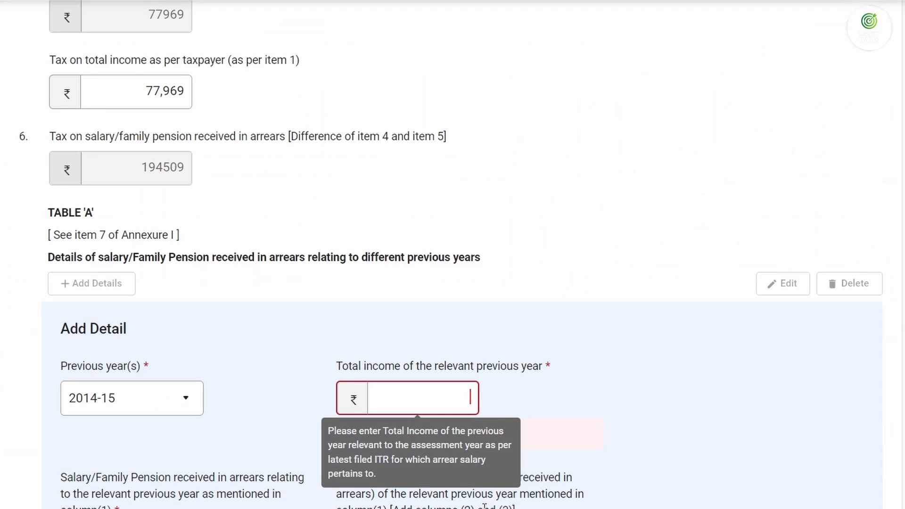
{"action": "type", "text": "4"}
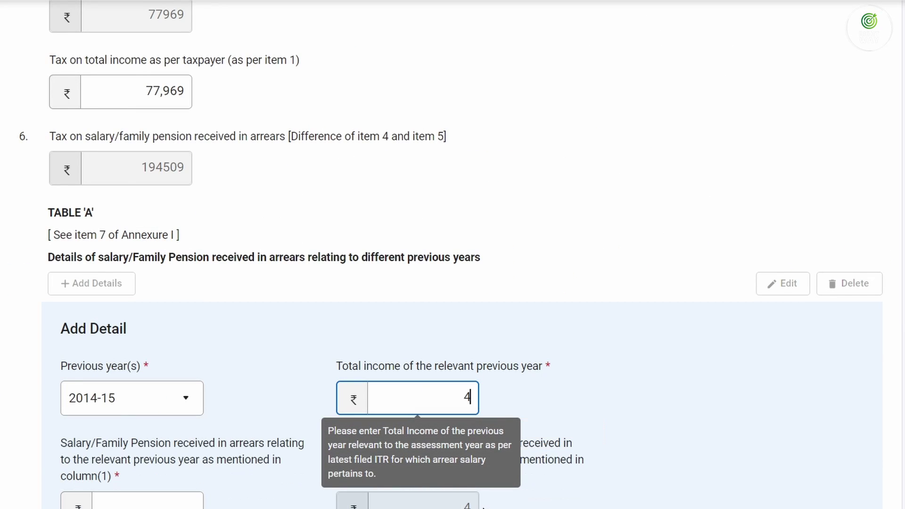
{"action": "type", "text": "24845"}
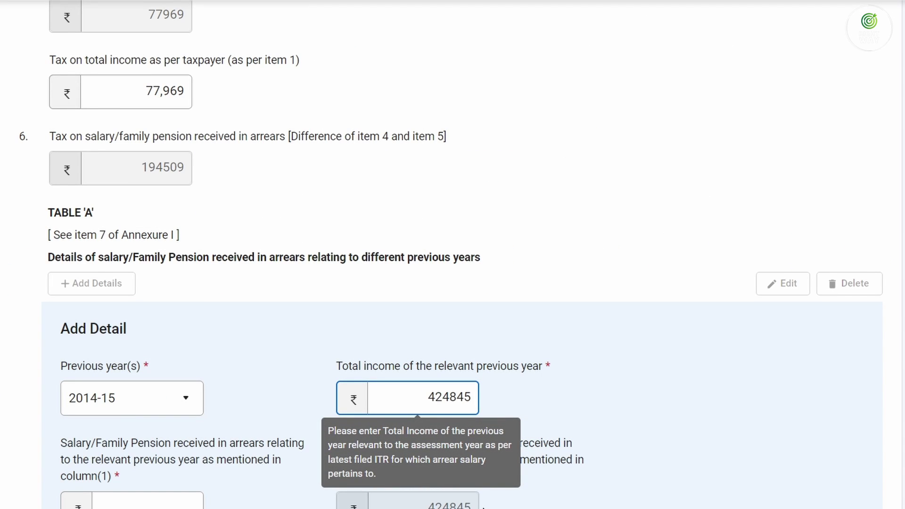
{"action": "key", "text": "Tab"}
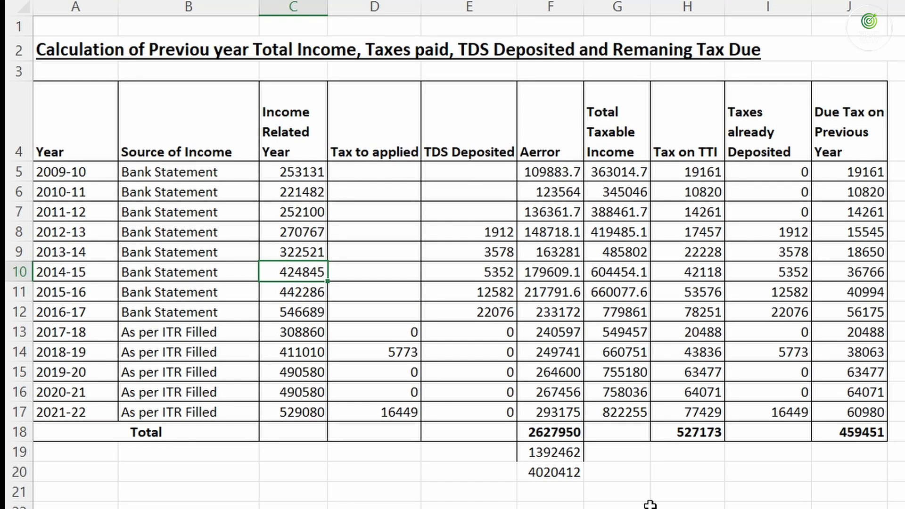
{"action": "left_click", "coordinate": [554, 273]}
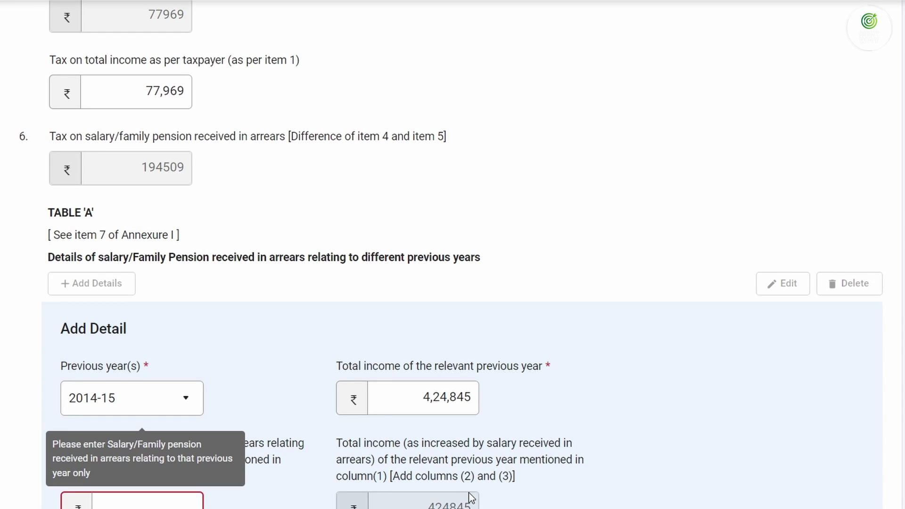
{"action": "type", "text": "179609"}
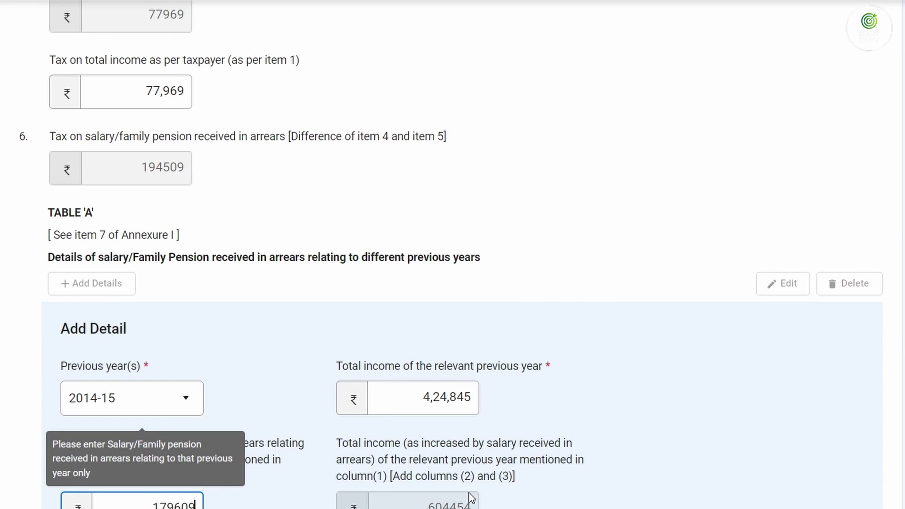
{"action": "key", "text": "Tab"}
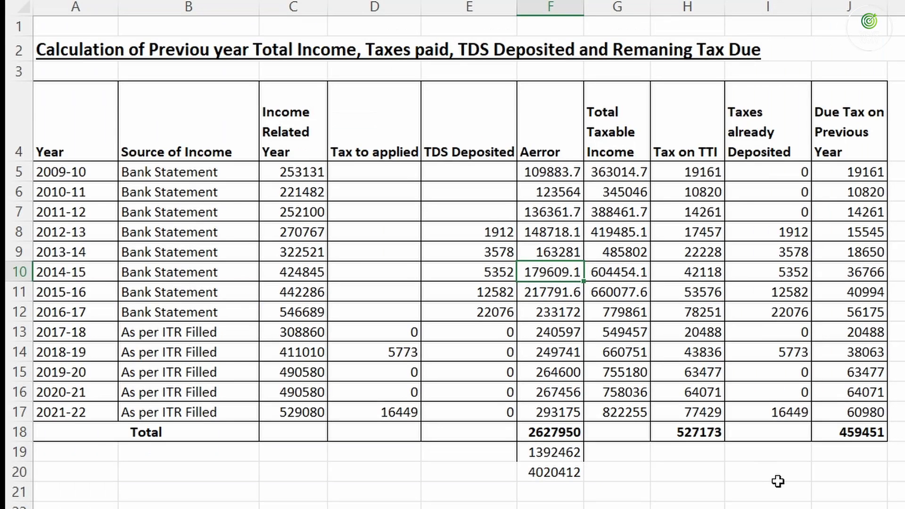
Enter tax 5352 and taxpayer tax 42,118, check the 36766 difference, and add the row
{"action": "key", "text": "Left"}
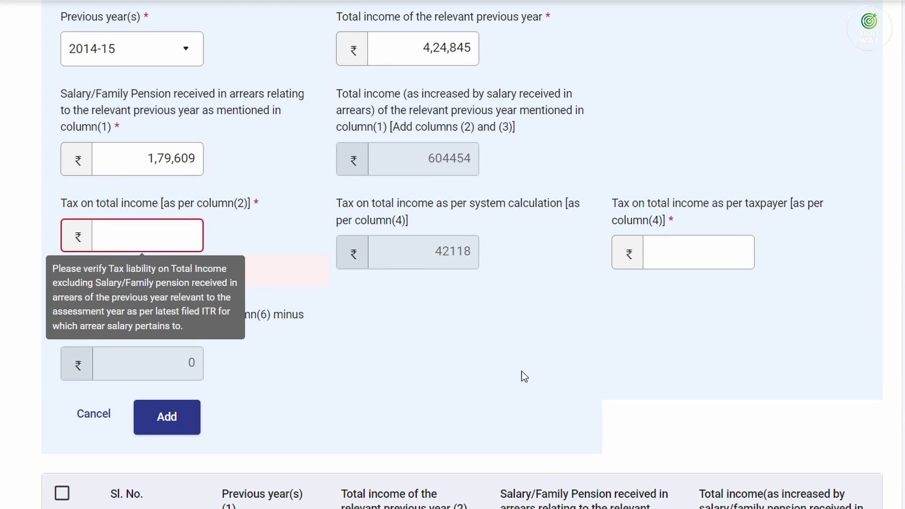
{"action": "type", "text": "5"}
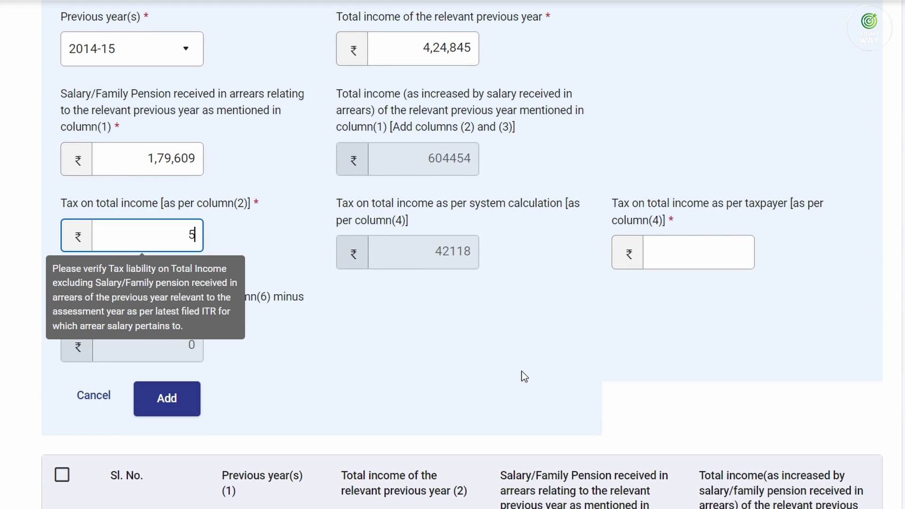
{"action": "type", "text": "352"}
{"action": "key", "text": "Tab"}
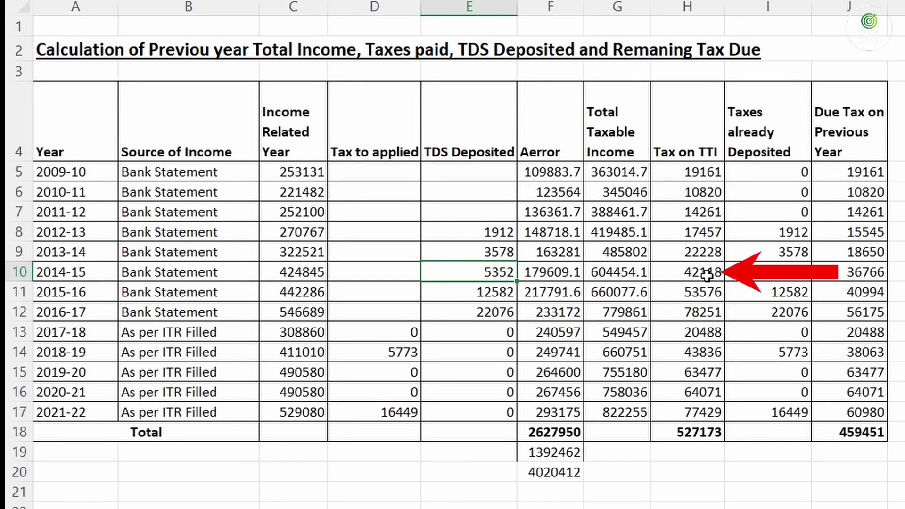
{"action": "left_click", "coordinate": [707, 275]}
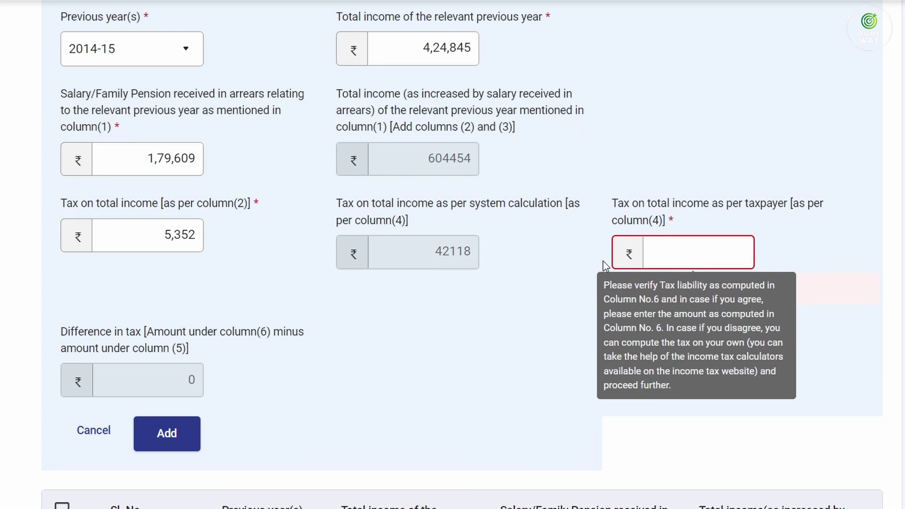
{"action": "type", "text": "42"}
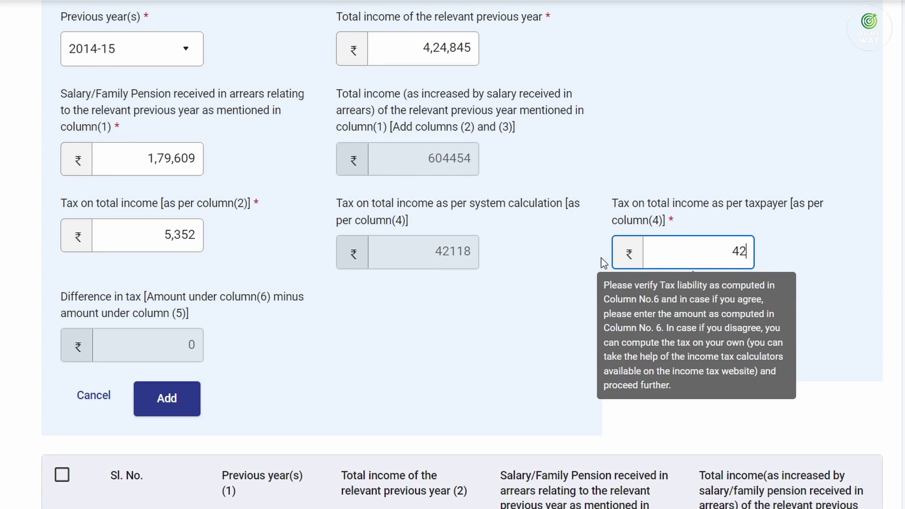
{"action": "type", "text": ",118"}
{"action": "key", "text": "Tab"}
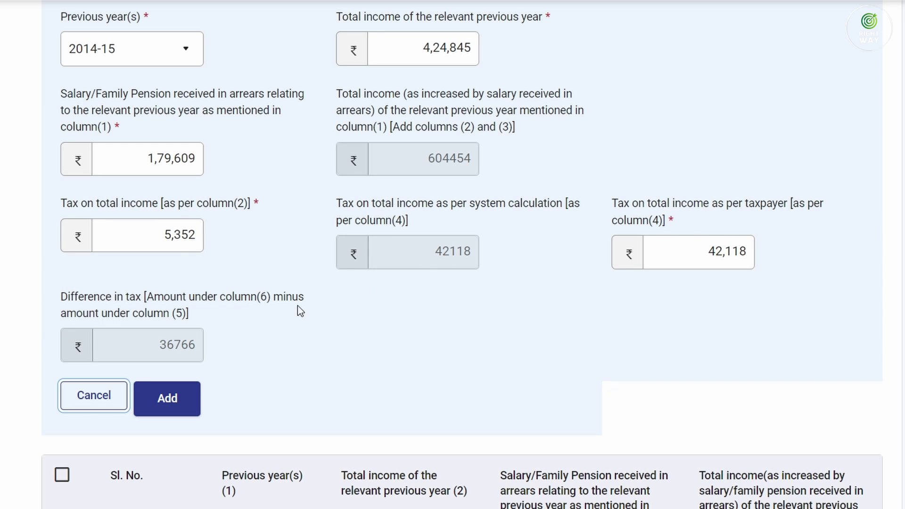
{"action": "left_click_drag", "start_coordinate": [165, 351], "coordinate": [190, 354]}
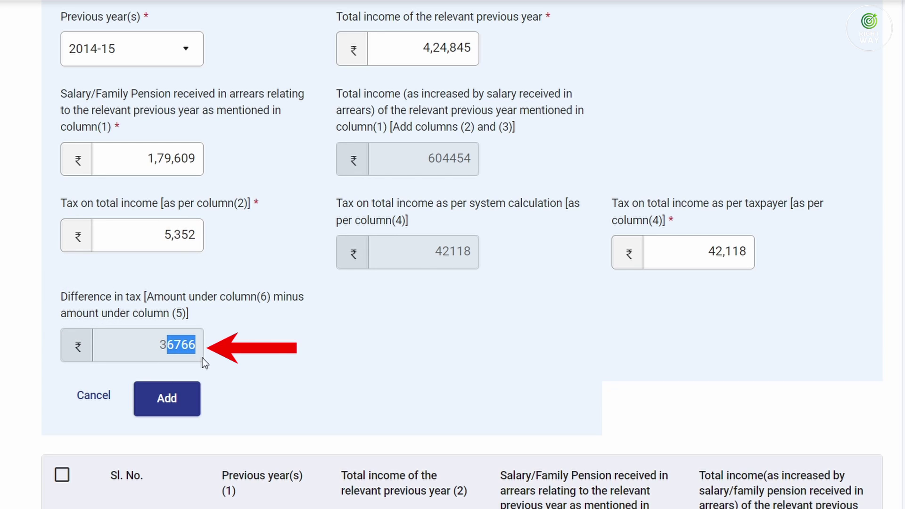
{"action": "left_click", "coordinate": [168, 405]}
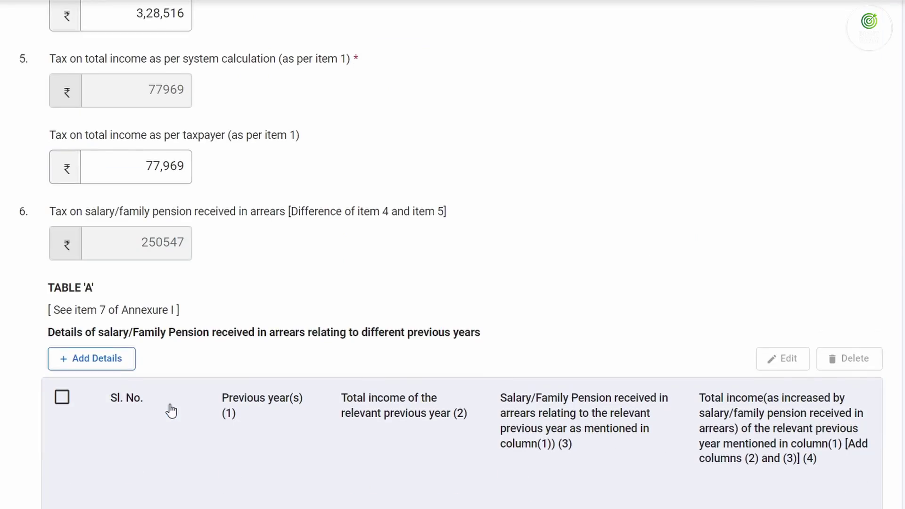
Start a new Table A arrears entry for previous year 2015-16
{"action": "scroll", "coordinate": [170, 411], "scroll_direction": "down", "scroll_amount": 8}
{"action": "scroll", "coordinate": [269, 178], "scroll_direction": "up", "scroll_amount": 3}
{"action": "scroll", "coordinate": [266, 236], "scroll_direction": "down", "scroll_amount": 5}
{"action": "scroll", "coordinate": [264, 246], "scroll_direction": "up", "scroll_amount": 9}
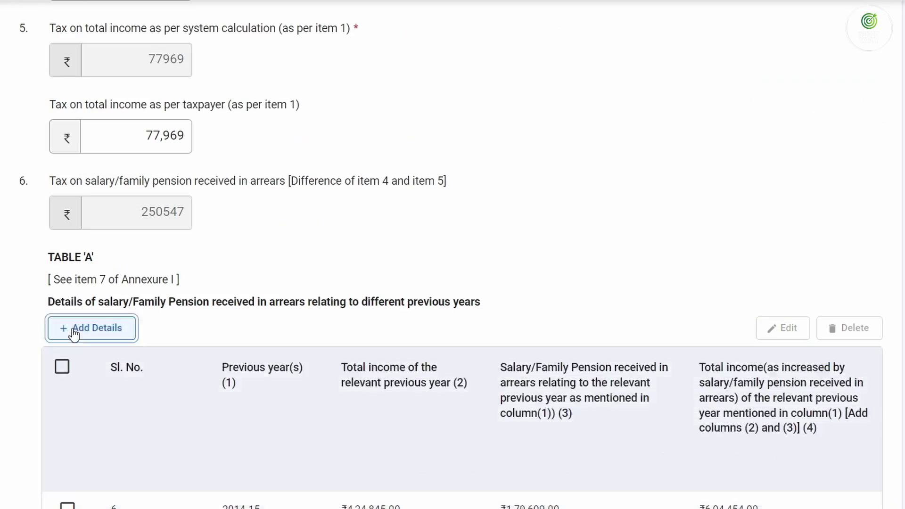
{"action": "left_click", "coordinate": [74, 332]}
{"action": "left_click", "coordinate": [142, 451]}
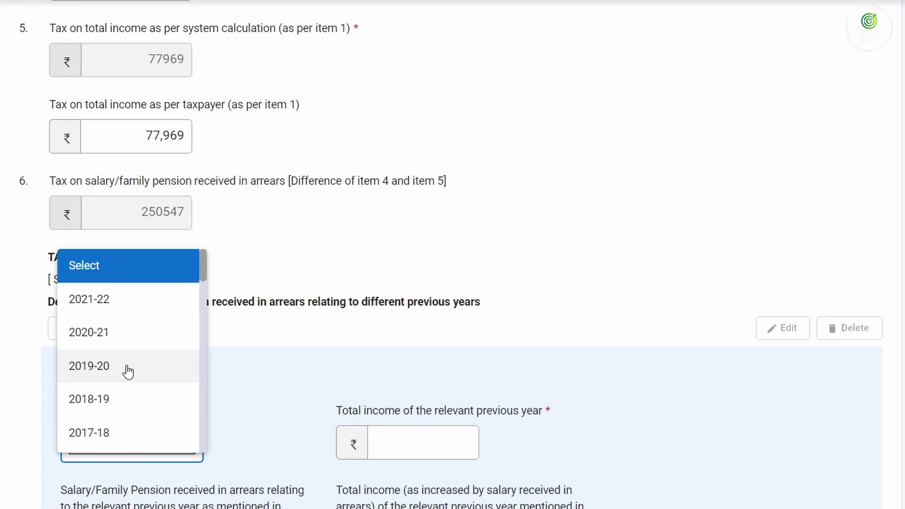
{"action": "scroll", "coordinate": [128, 372], "scroll_direction": "down", "scroll_amount": 2}
{"action": "left_click", "coordinate": [123, 421]}
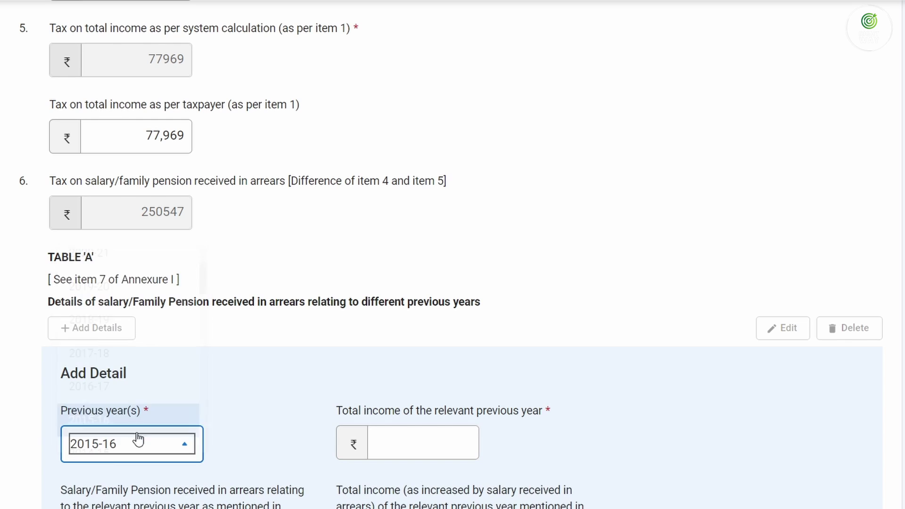
Enter 2015-16 total income 4,42,286 and the salary arrears from the worksheet
{"action": "left_click", "coordinate": [429, 442]}
{"action": "left_click", "coordinate": [542, 508]}
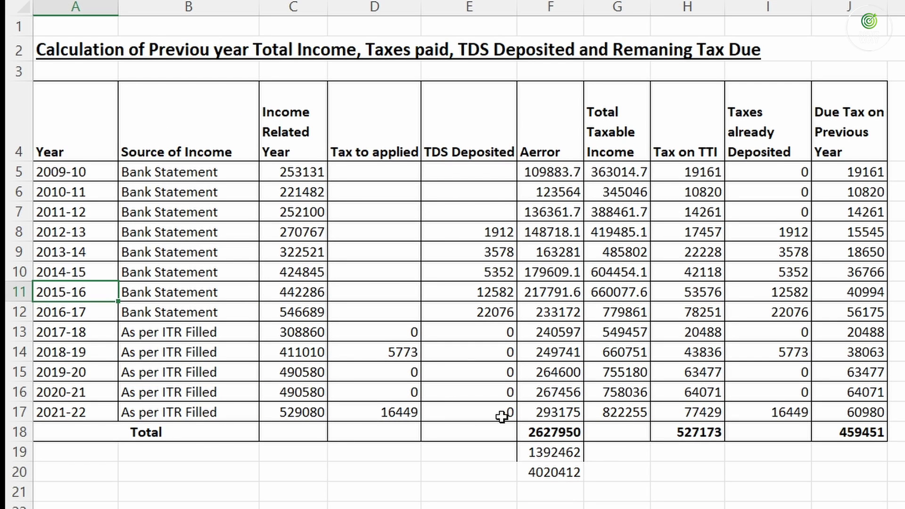
{"action": "left_click", "coordinate": [302, 293]}
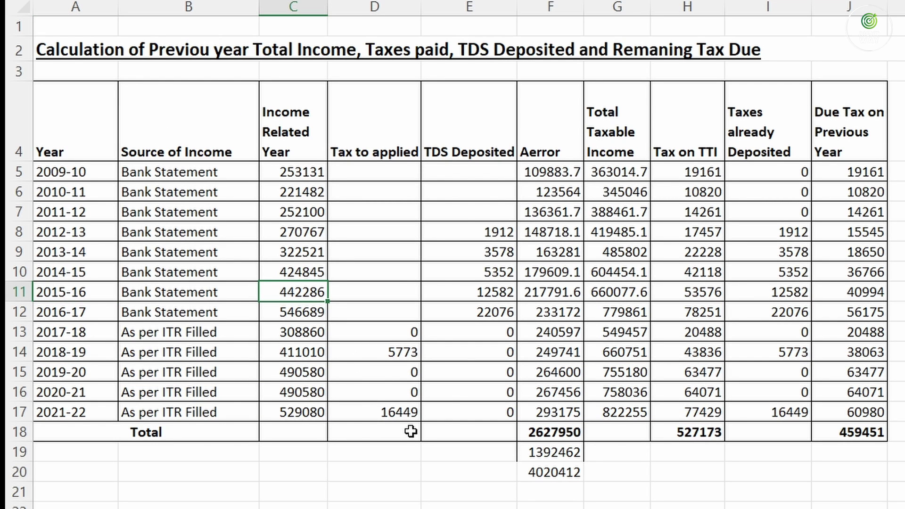
{"action": "key", "text": "alt+Tab"}
{"action": "type", "text": "4"}
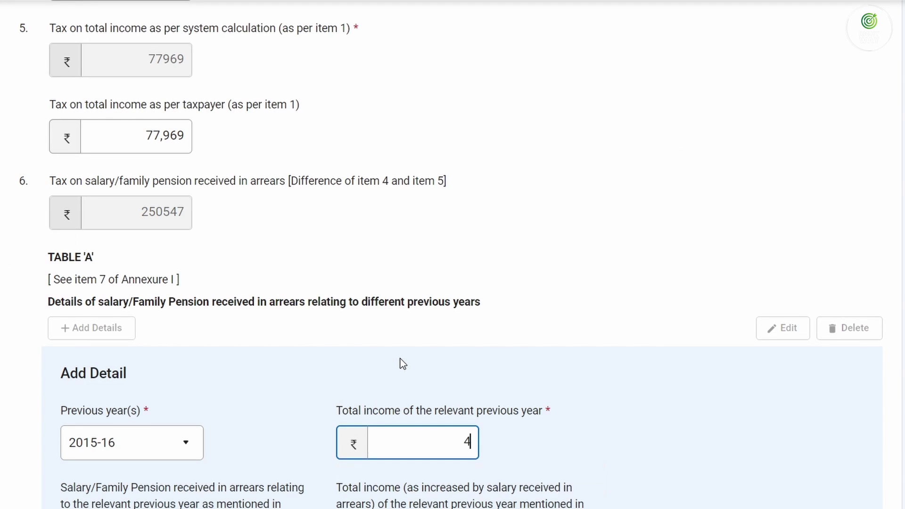
{"action": "type", "text": ",42,286"}
{"action": "key", "text": "Tab"}
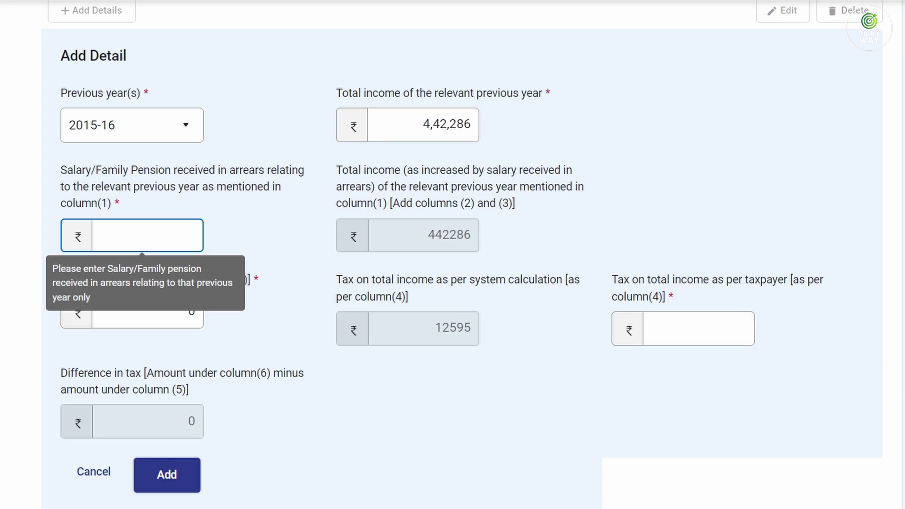
{"action": "key", "text": "alt+Tab"}
{"action": "left_click", "coordinate": [564, 289]}
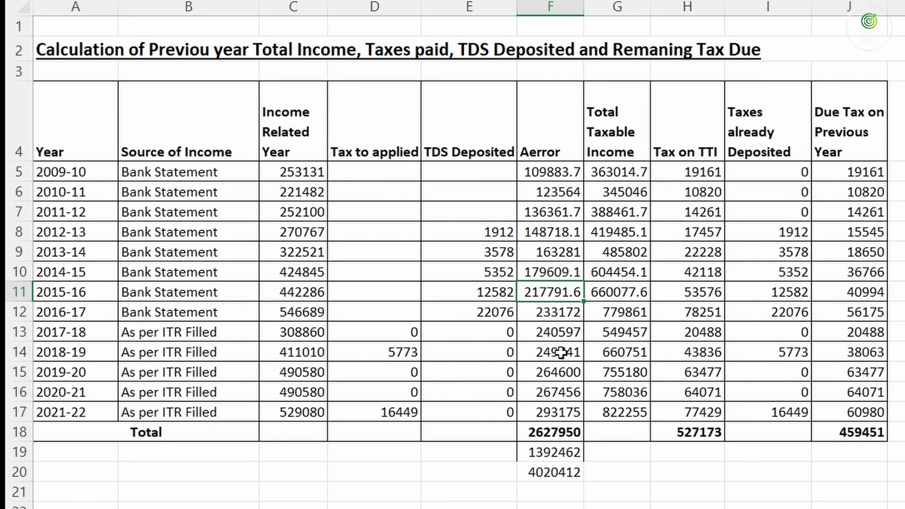
{"action": "key", "text": "alt+Tab"}
{"action": "type", "text": "21779"}
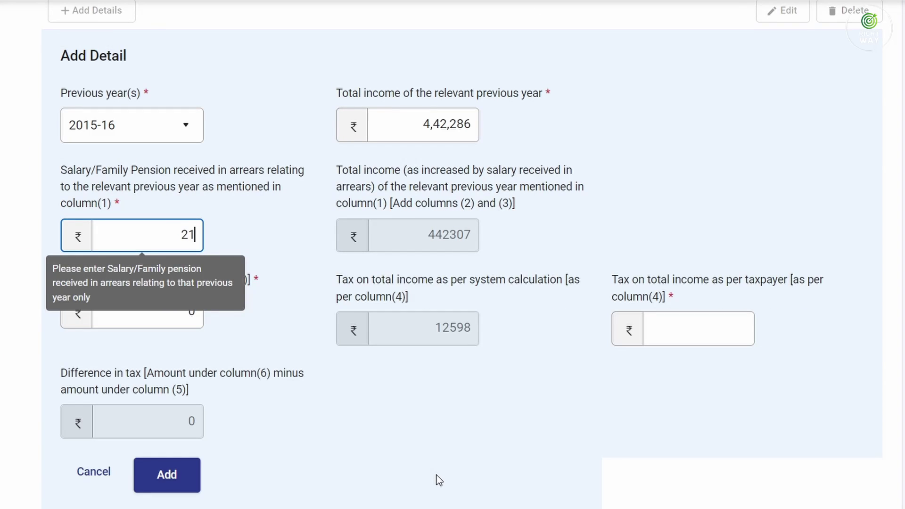
{"action": "key", "text": "Tab"}
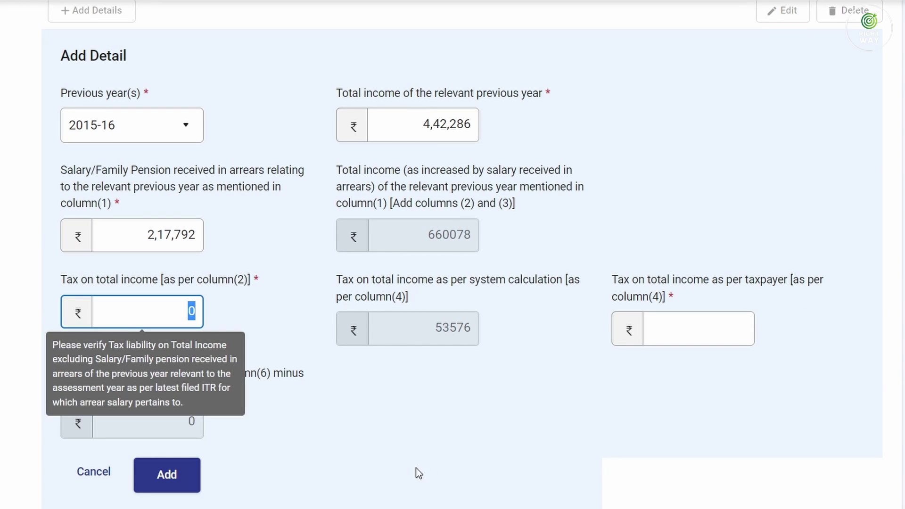
Replace the default 0 with a tax amount of 12,582
{"action": "key", "text": "BackSpace"}
{"action": "key", "text": "alt+Tab"}
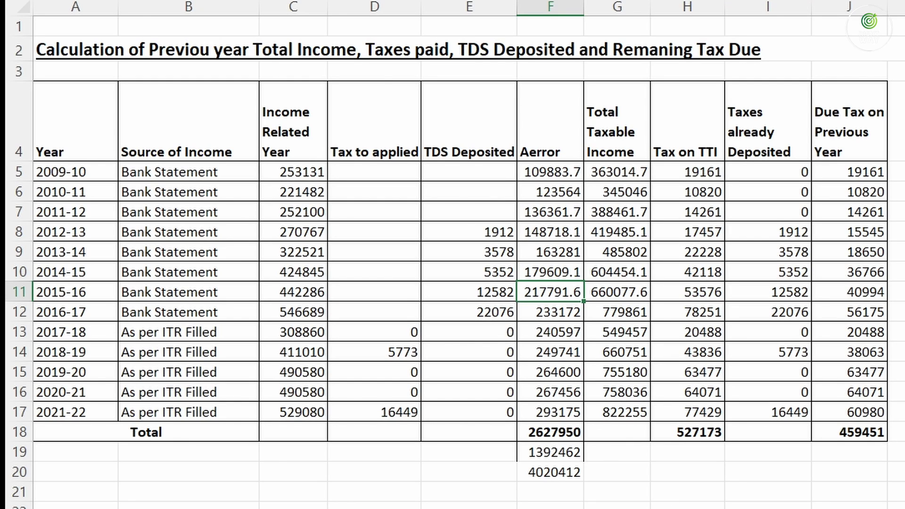
{"action": "key", "text": "alt+Tab"}
{"action": "type", "text": "12,5"}
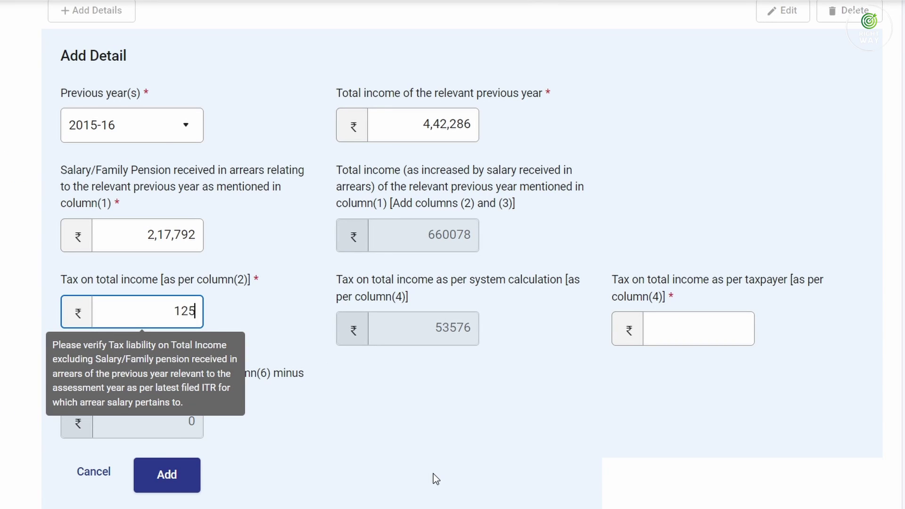
{"action": "type", "text": "82"}
{"action": "key", "text": "Tab"}
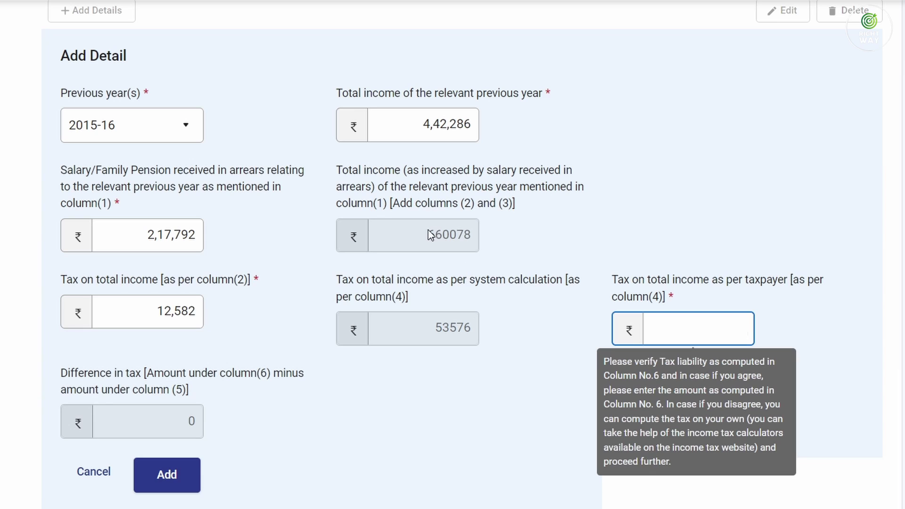
{"action": "left_click_drag", "start_coordinate": [429, 234], "coordinate": [465, 244]}
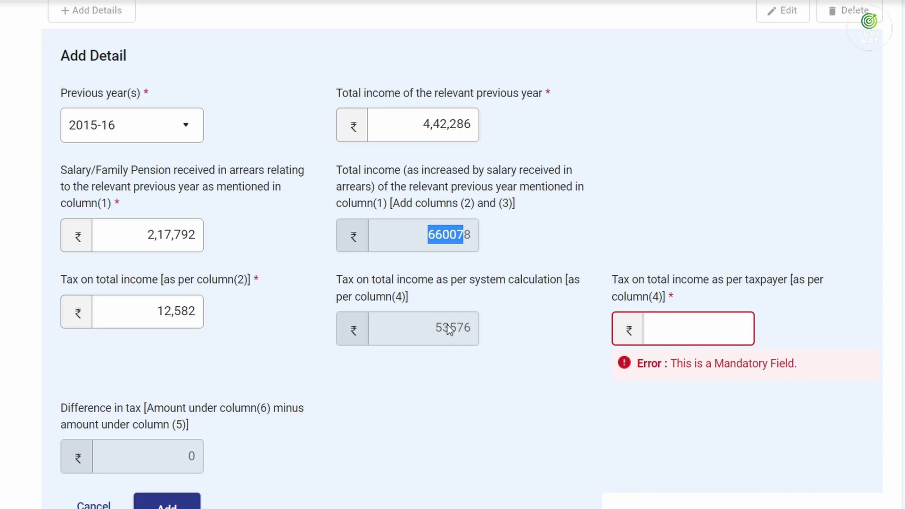
Enter taxpayer tax 53,576 from the worksheet and add the 2015-16 row to Table A
{"action": "key", "text": "alt+Tab"}
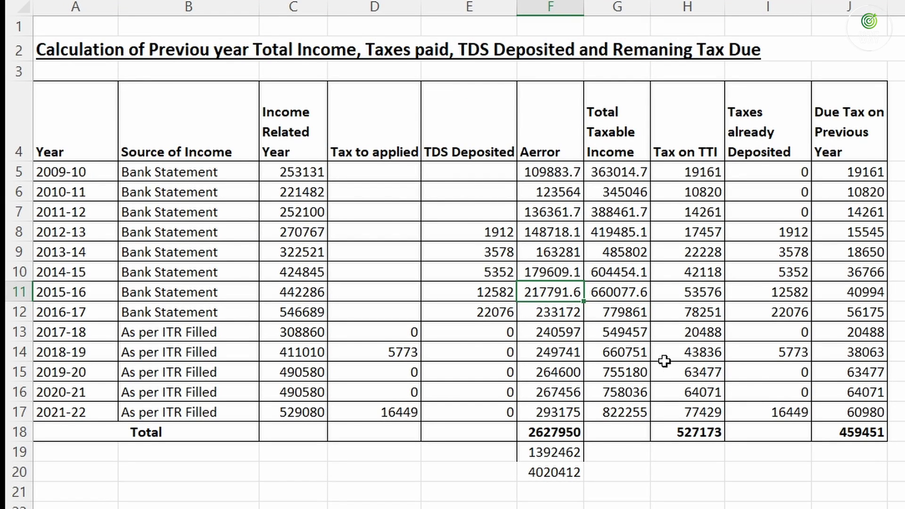
{"action": "left_click", "coordinate": [691, 298]}
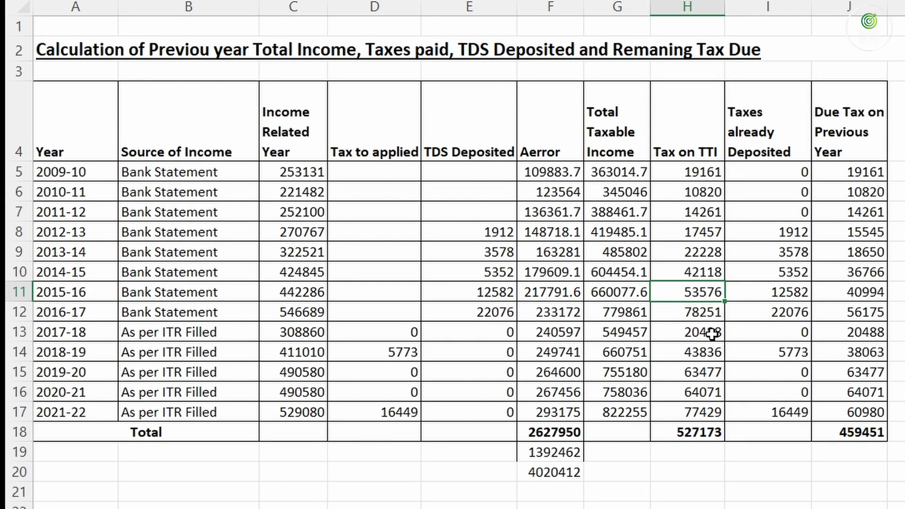
{"action": "key", "text": "alt+Tab"}
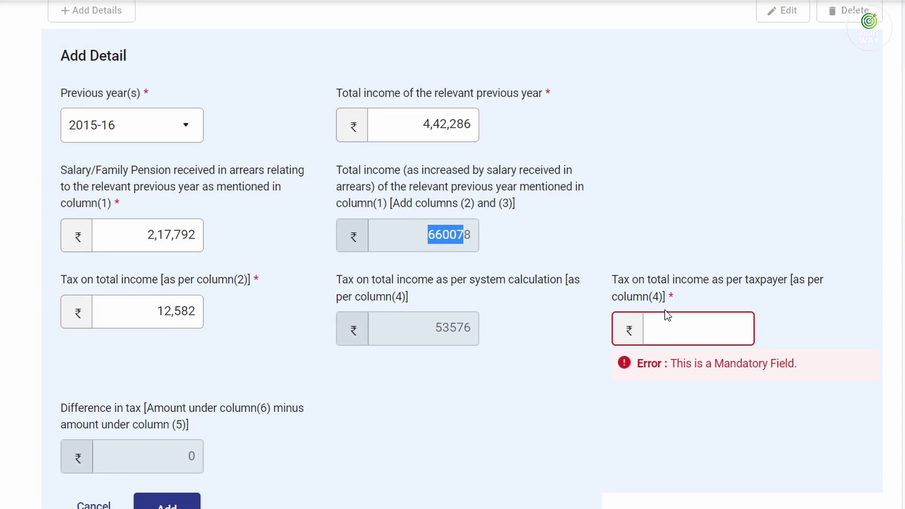
{"action": "left_click", "coordinate": [664, 317]}
{"action": "type", "text": "53576"}
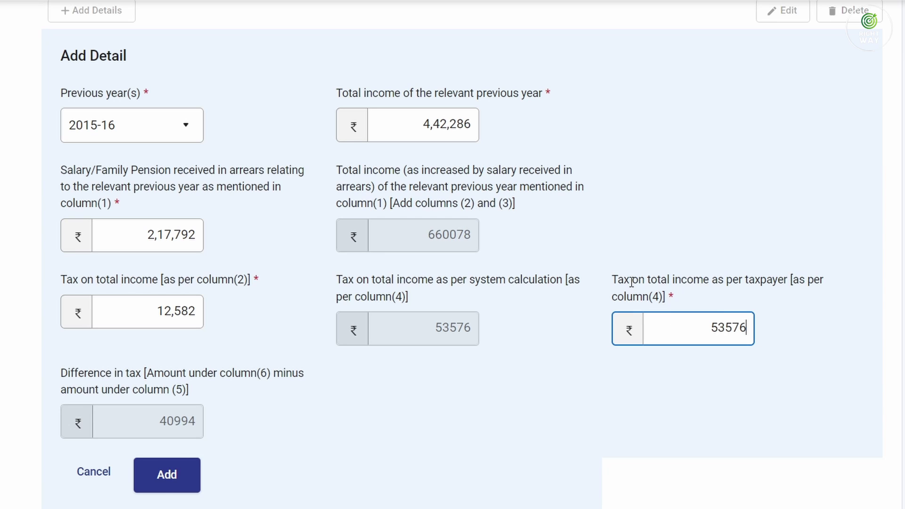
{"action": "key", "text": "Tab"}
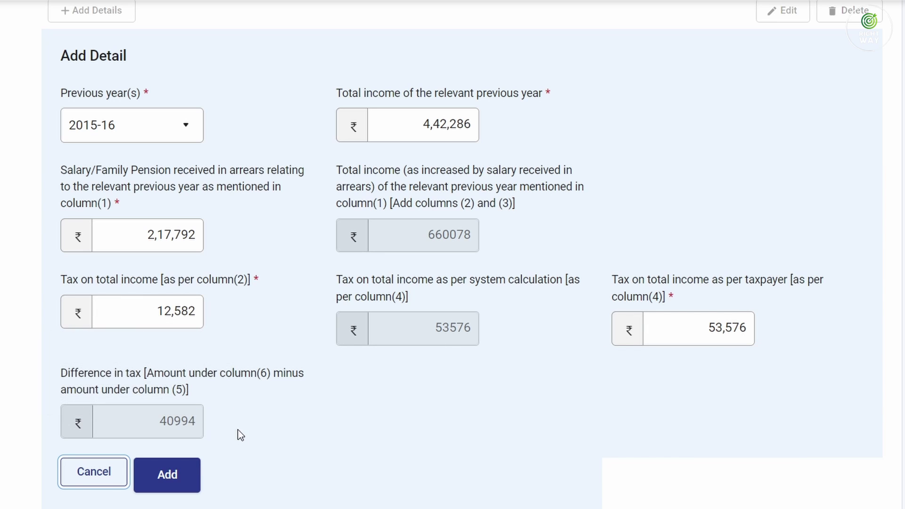
{"action": "left_click", "coordinate": [168, 475]}
Start a new Table A arrears entry for previous year 2016-17
{"action": "scroll", "coordinate": [266, 381], "scroll_direction": "up", "scroll_amount": 3}
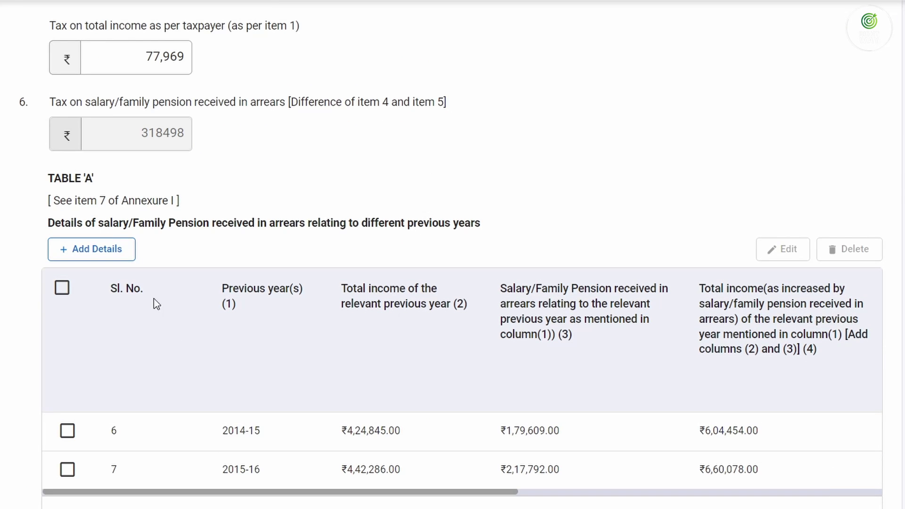
{"action": "left_click", "coordinate": [97, 255]}
{"action": "left_click", "coordinate": [124, 372]}
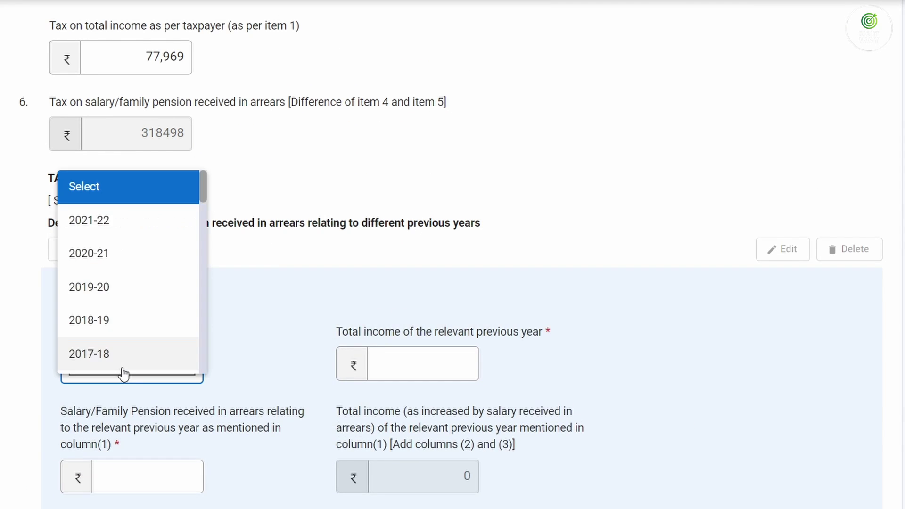
{"action": "scroll", "coordinate": [113, 330], "scroll_direction": "down", "scroll_amount": 2}
{"action": "left_click", "coordinate": [111, 323]}
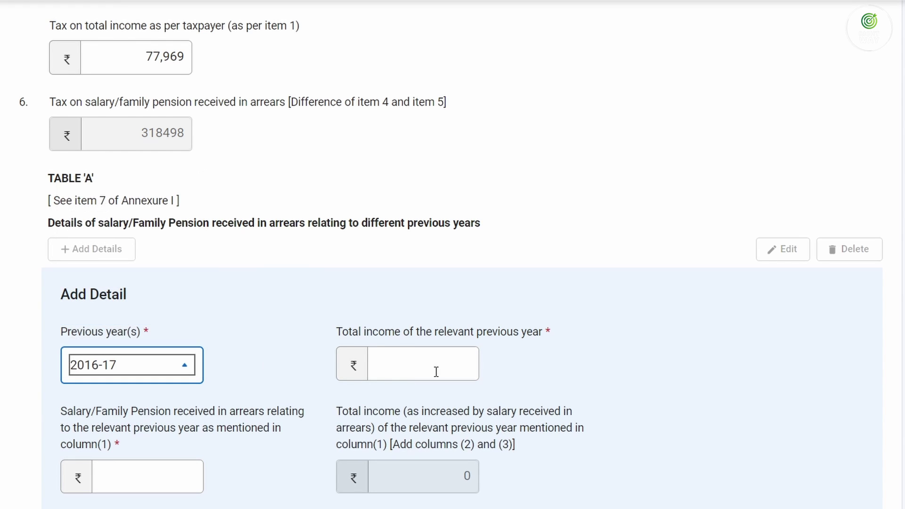
Enter 2016-17 total income 5,46,689 and salary arrears 2,33,172 from the spreadsheet
{"action": "left_click", "coordinate": [436, 361]}
{"action": "type", "text": "0"}
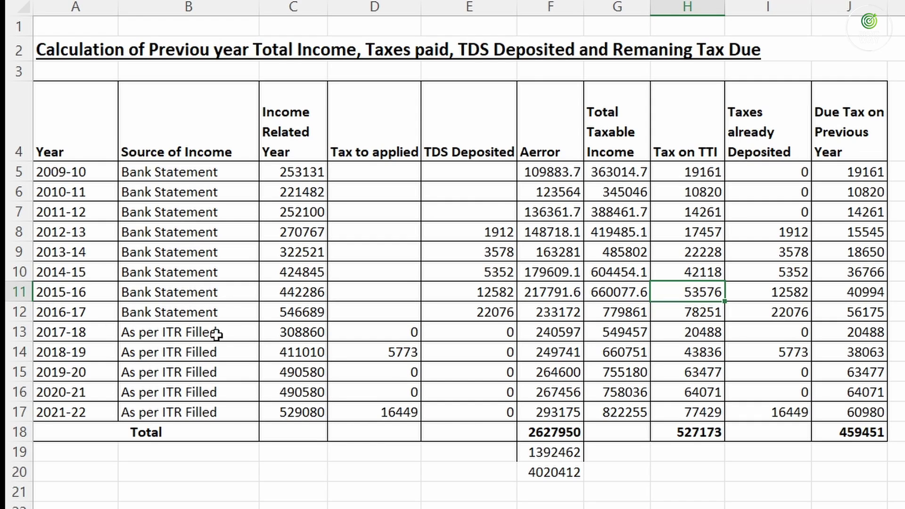
{"action": "left_click", "coordinate": [294, 311]}
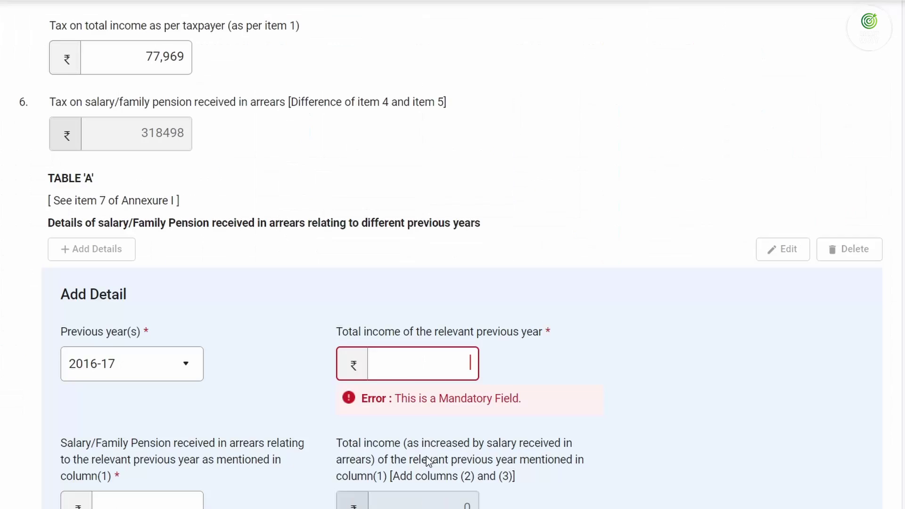
{"action": "type", "text": "5,46,6"}
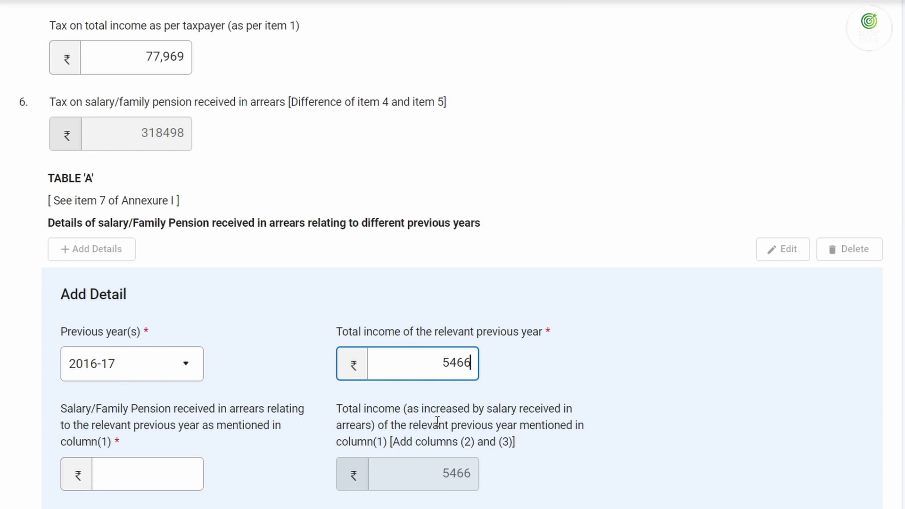
{"action": "type", "text": "89"}
{"action": "left_click", "coordinate": [170, 484]}
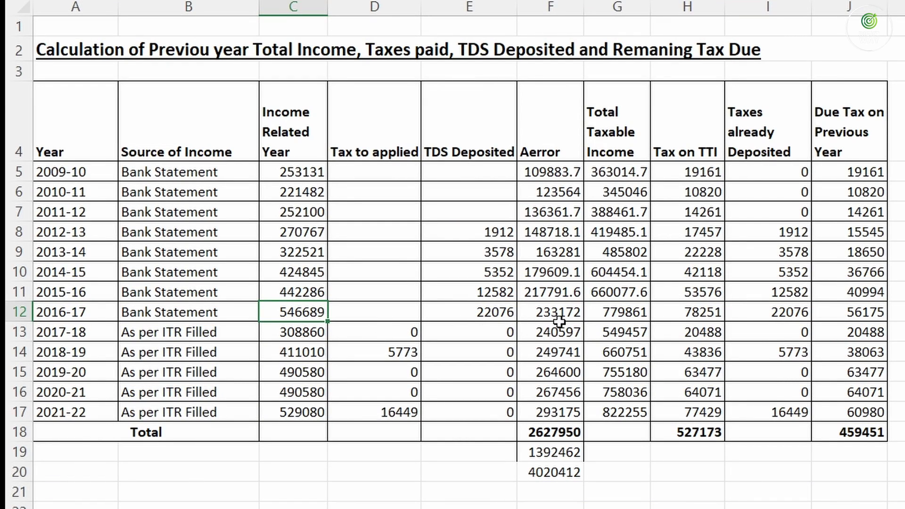
{"action": "left_click", "coordinate": [557, 314]}
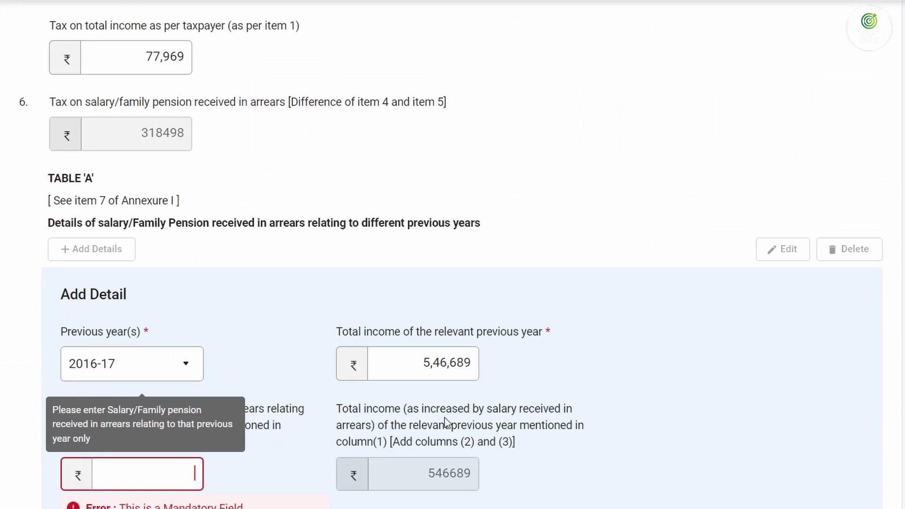
{"action": "type", "text": "2,33,17"}
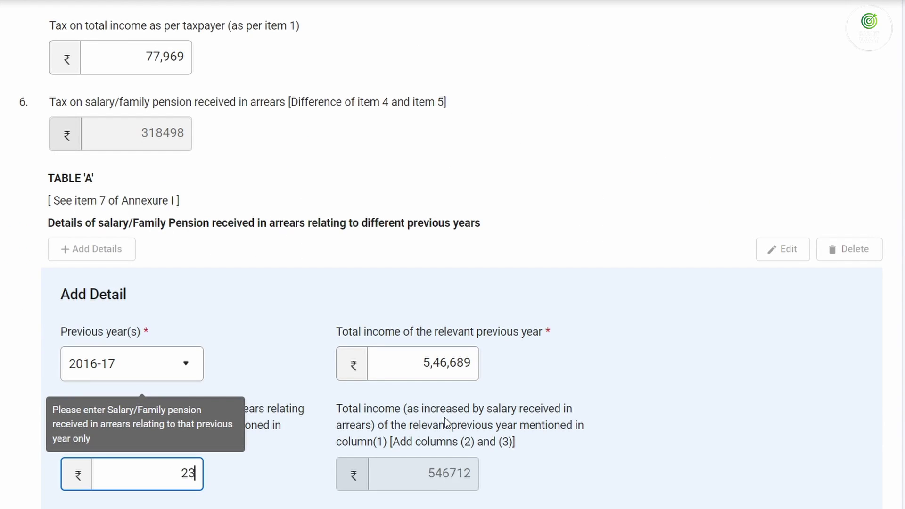
{"action": "type", "text": "2"}
{"action": "key", "text": "Tab"}
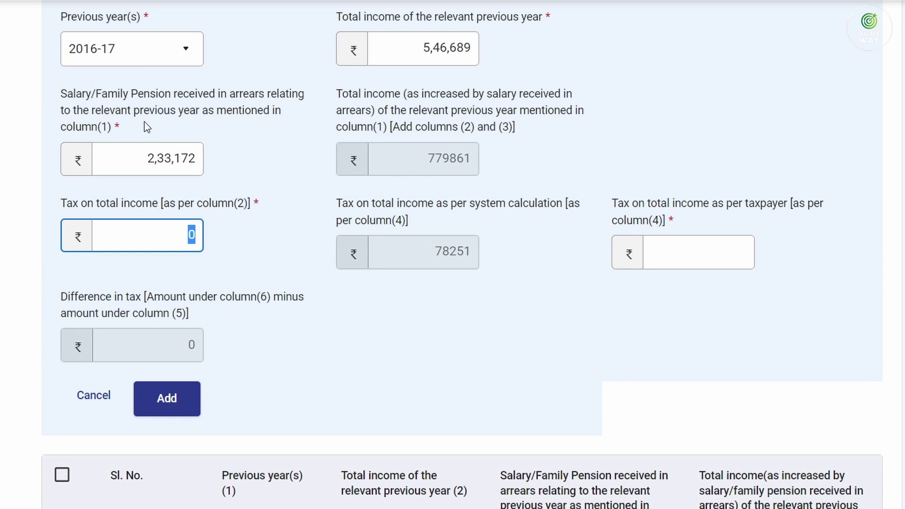
Enter 22076 as the tax amount for 2016-17
{"action": "key", "text": "alt+Tab"}
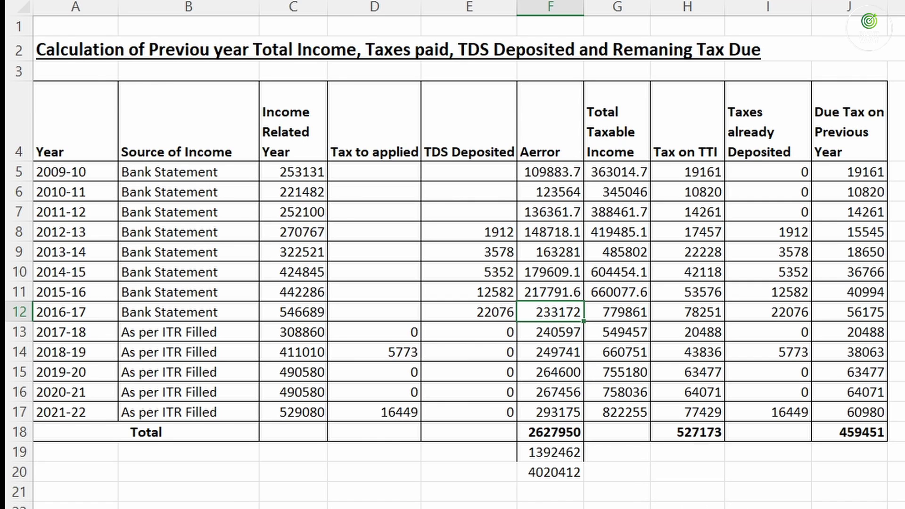
{"action": "key", "text": "alt+Tab"}
{"action": "type", "text": "22076"}
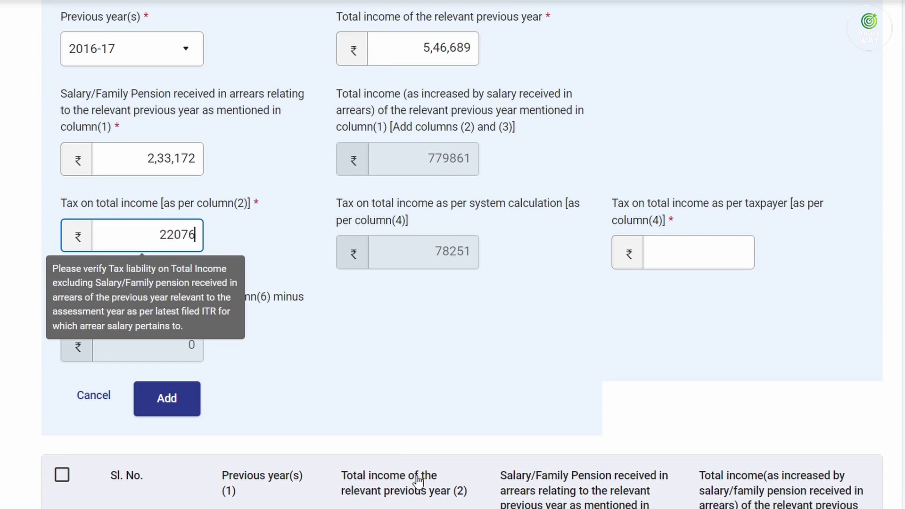
{"action": "key", "text": "Tab"}
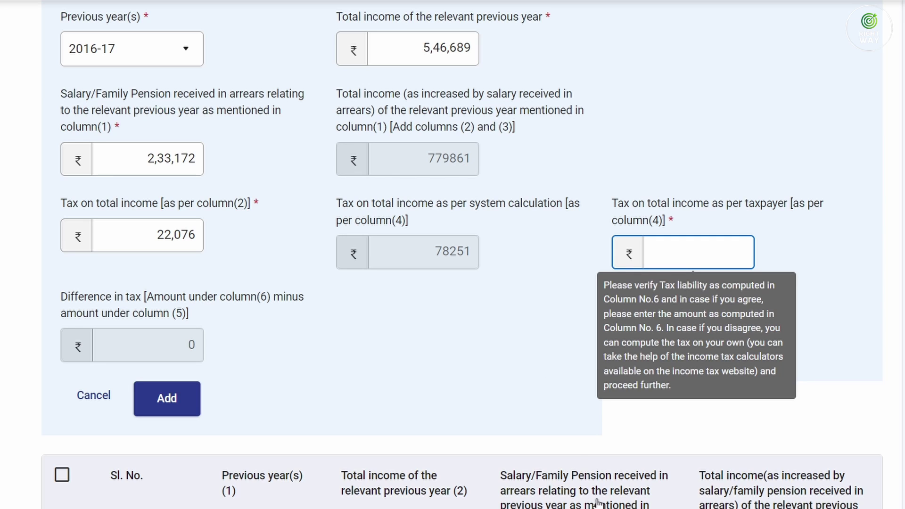
Enter taxpayer tax 78,251 matching the worksheet and add the 2016-17 row to Table A
{"action": "mouse_move", "coordinate": [611, 508]}
{"action": "left_click_drag", "start_coordinate": [434, 253], "coordinate": [463, 255]}
{"action": "left_click", "coordinate": [708, 260]}
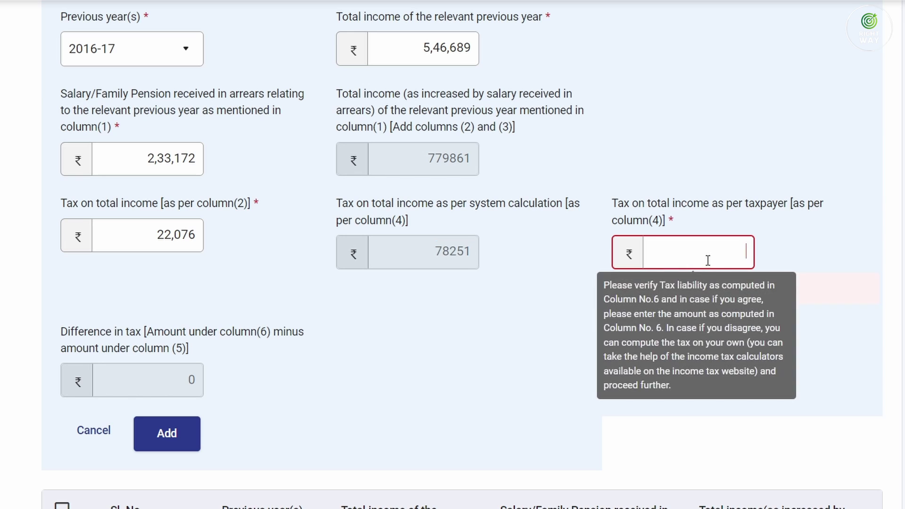
{"action": "left_click", "coordinate": [625, 508]}
{"action": "left_click", "coordinate": [711, 310]}
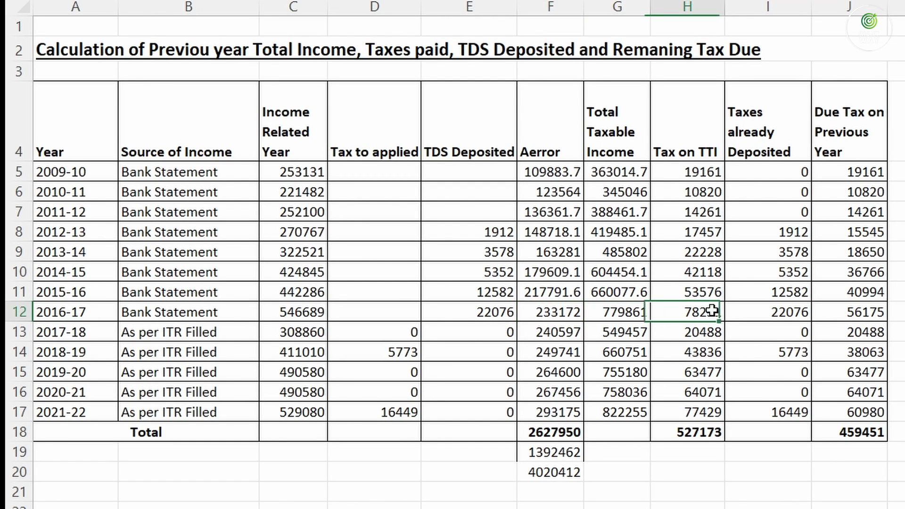
{"action": "key", "text": "alt+Tab"}
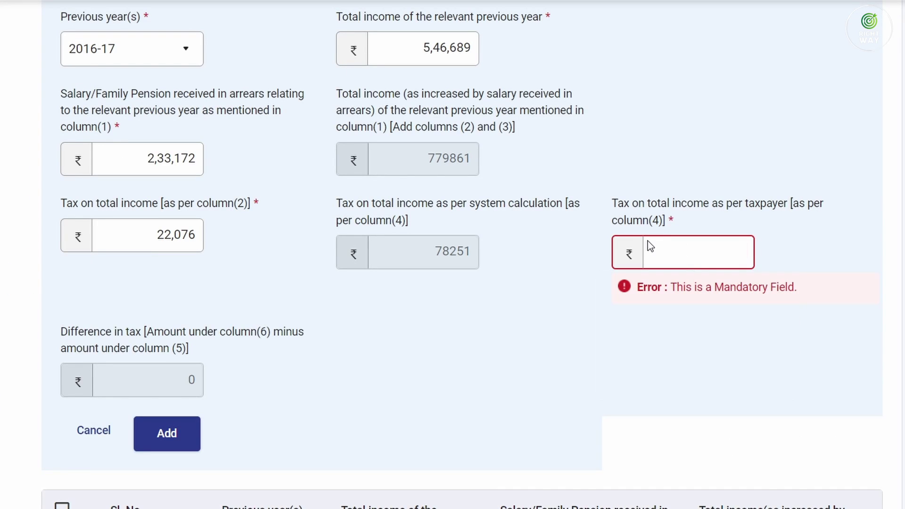
{"action": "left_click", "coordinate": [647, 242]}
{"action": "type", "text": "78,"}
{"action": "type", "text": "251"}
{"action": "key", "text": "Tab"}
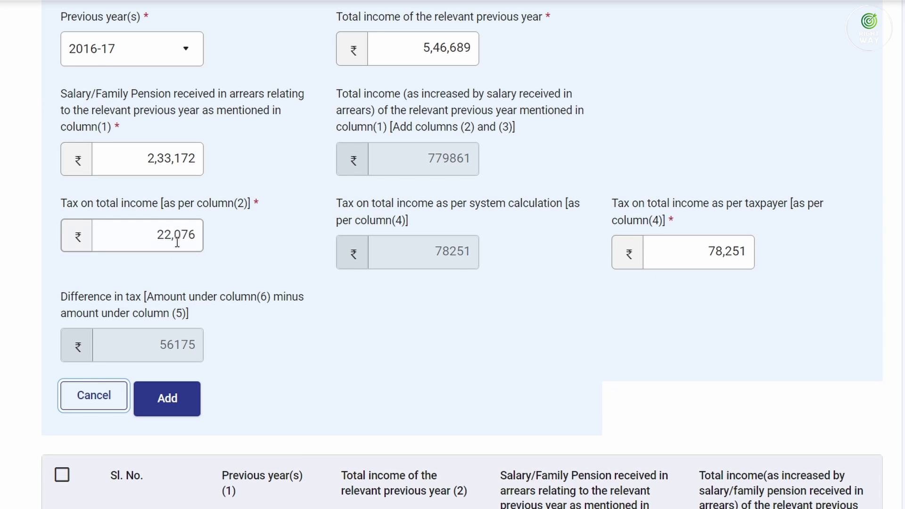
{"action": "mouse_move", "coordinate": [174, 236]}
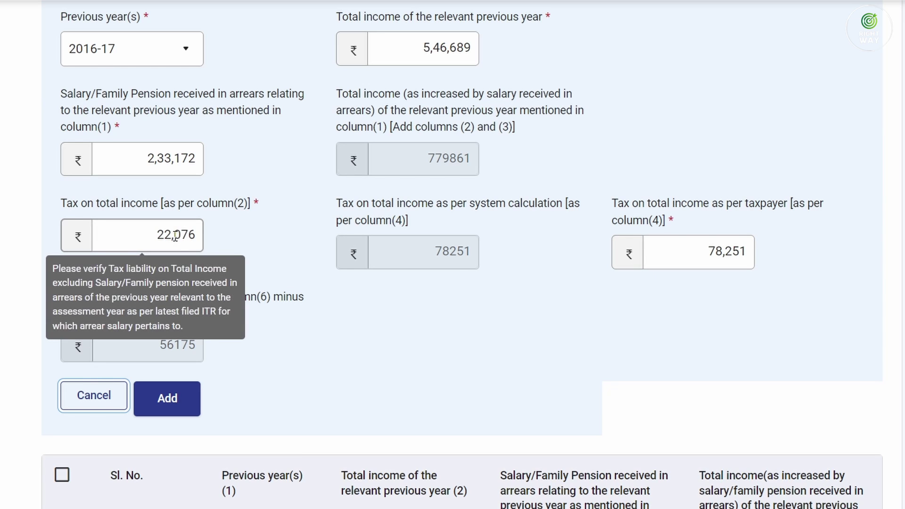
{"action": "left_click", "coordinate": [178, 404]}
{"action": "scroll", "coordinate": [207, 414], "scroll_direction": "down", "scroll_amount": 5}
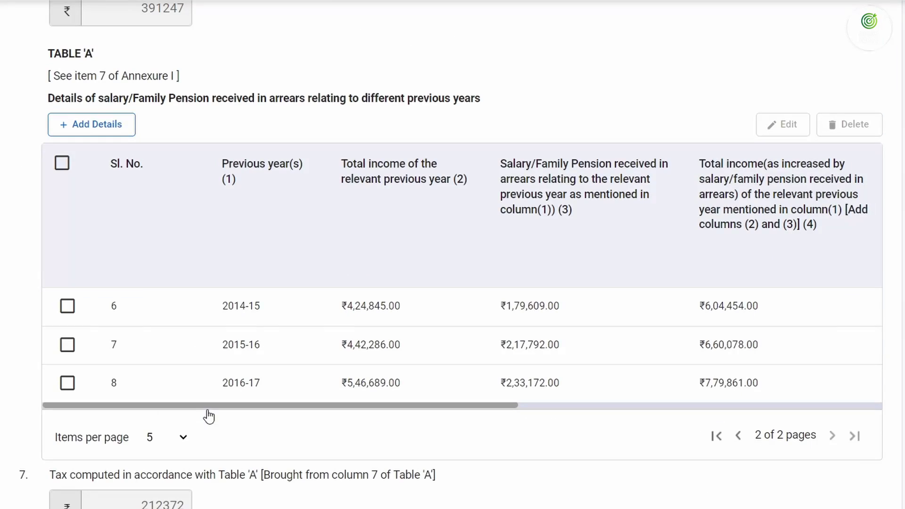
Start a new Table A arrears entry for previous year 2017-18
{"action": "scroll", "coordinate": [261, 386], "scroll_direction": "up", "scroll_amount": 3}
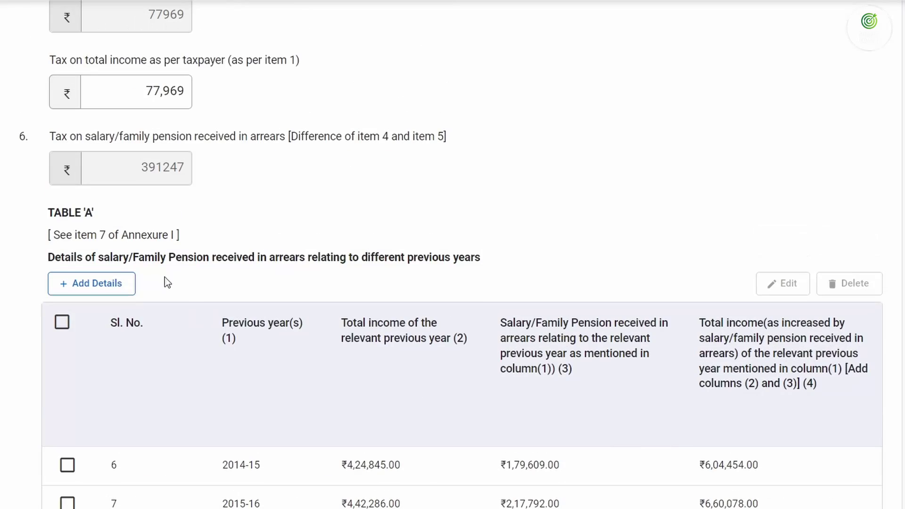
{"action": "left_click", "coordinate": [118, 288]}
{"action": "left_click", "coordinate": [125, 399]}
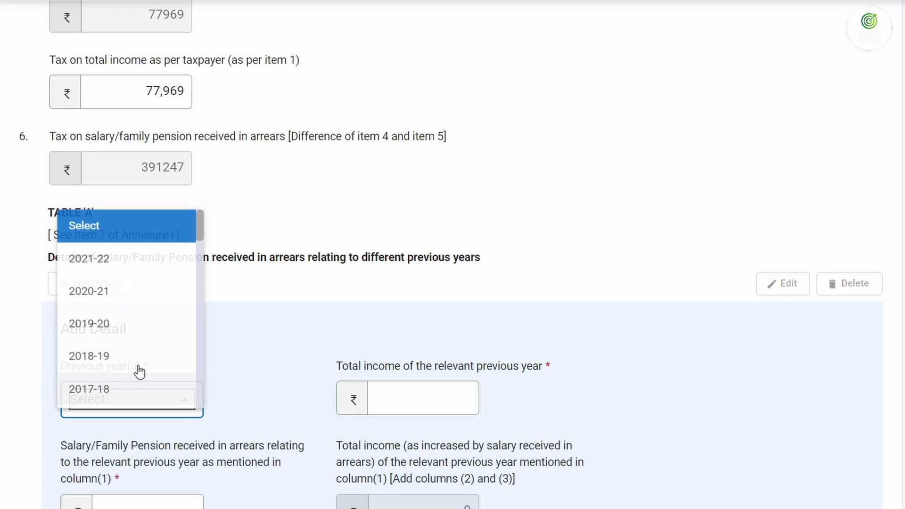
{"action": "left_click", "coordinate": [117, 389]}
Enter 2017-18 total income 3,08,860 and salary arrears 240597 from the spreadsheet
{"action": "left_click", "coordinate": [372, 405]}
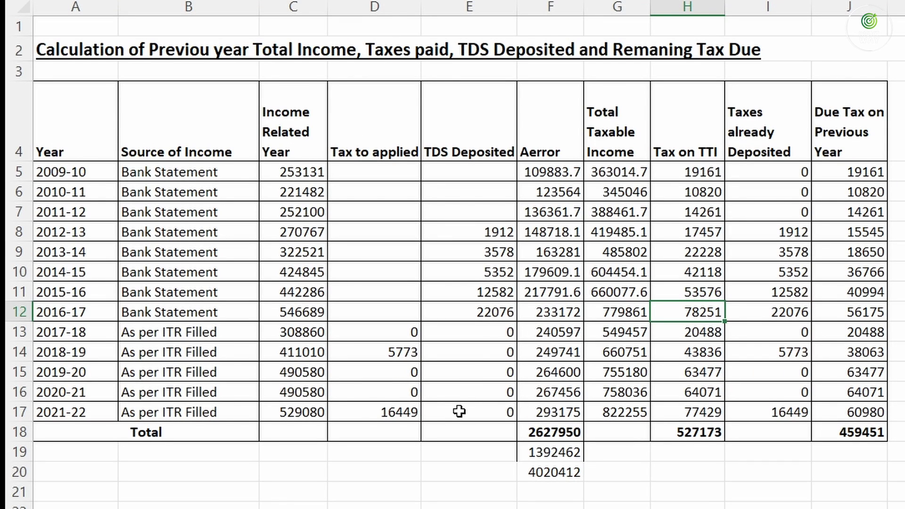
{"action": "left_click", "coordinate": [282, 331]}
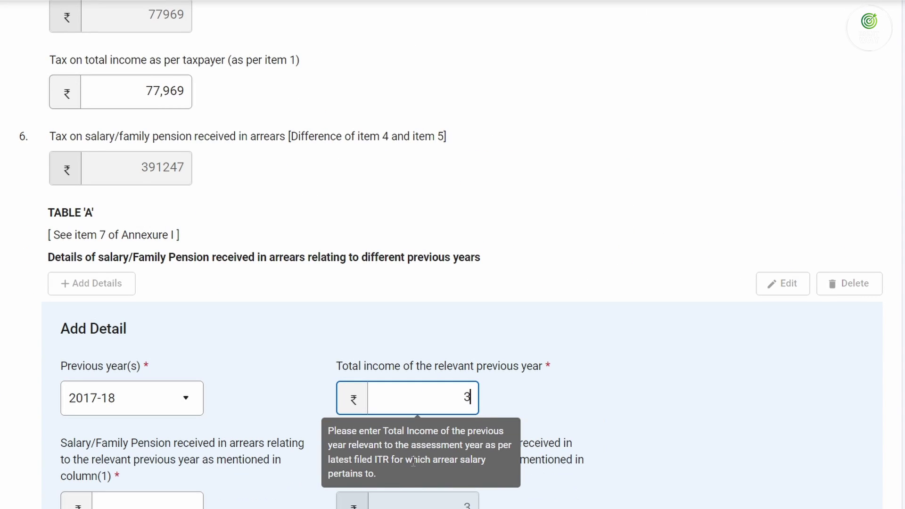
{"action": "type", "text": "3,08,86"}
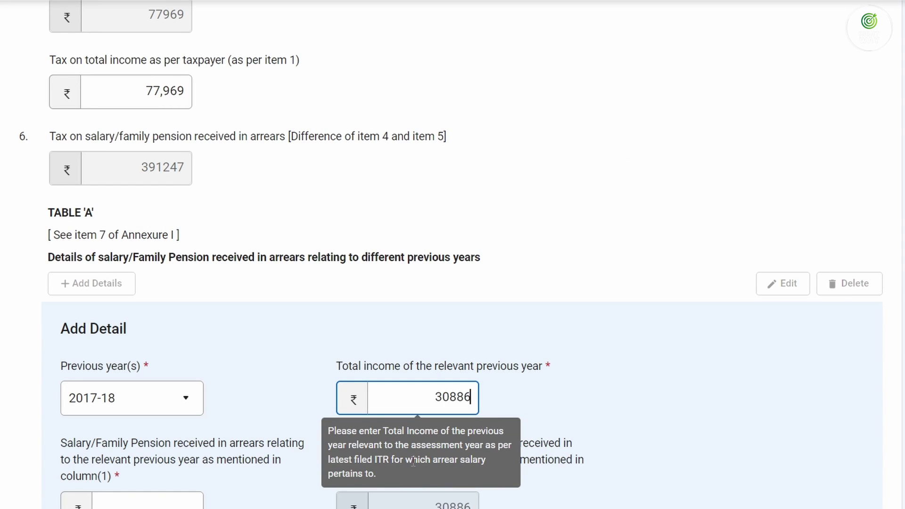
{"action": "type", "text": "0"}
{"action": "key", "text": "Tab"}
{"action": "scroll", "coordinate": [438, 375], "scroll_direction": "down", "scroll_amount": 3}
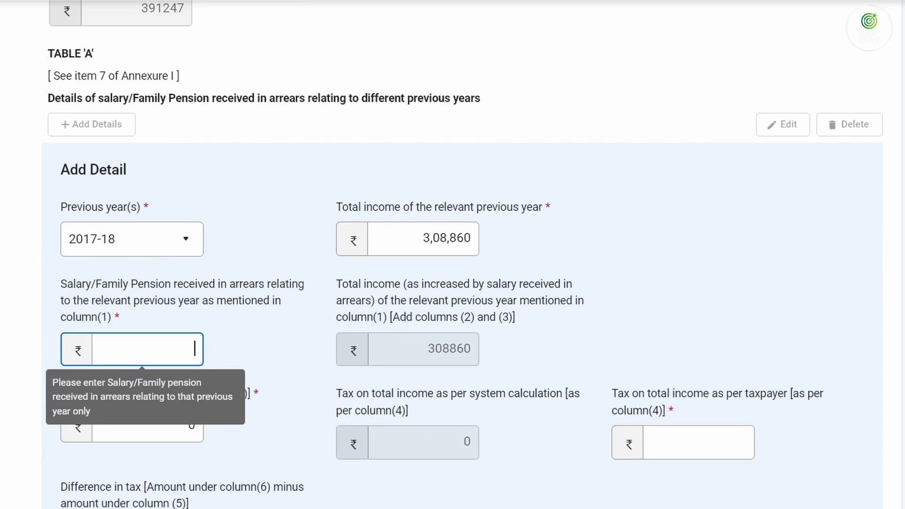
{"action": "left_click", "coordinate": [715, 443]}
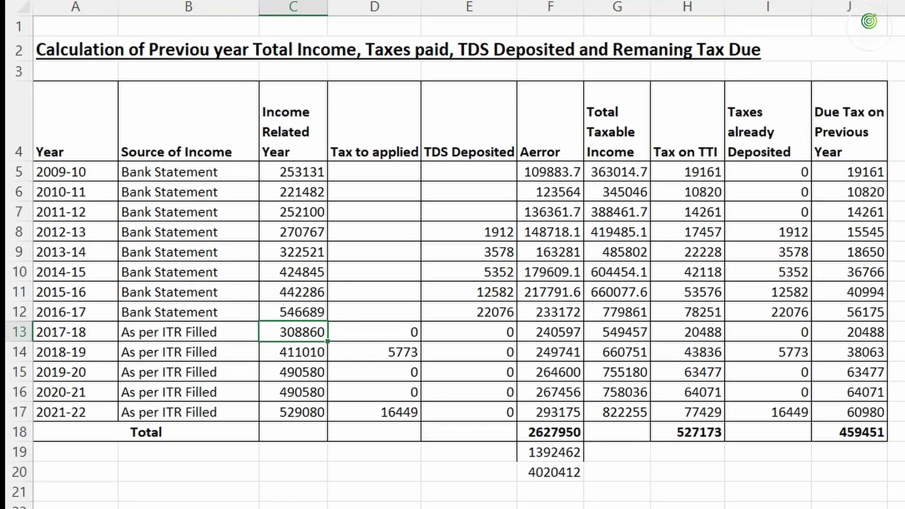
{"action": "left_click", "coordinate": [555, 337]}
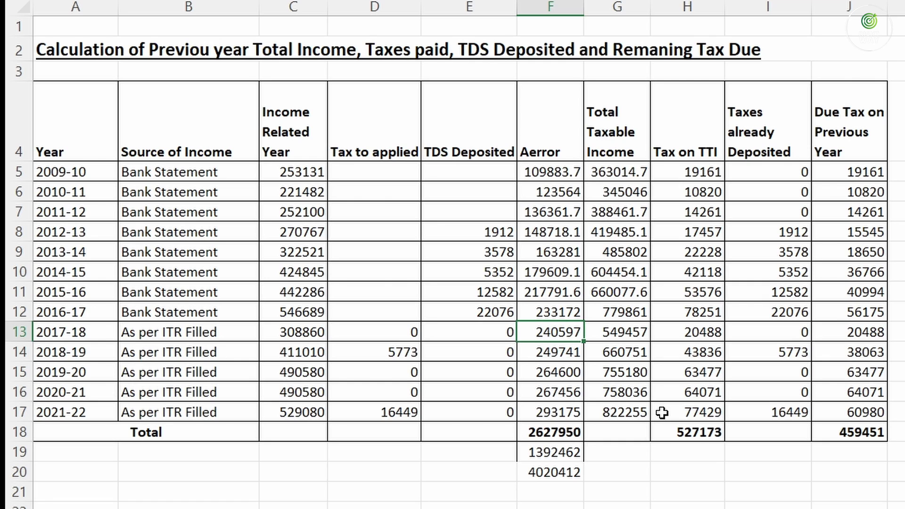
{"action": "key", "text": "alt+Tab"}
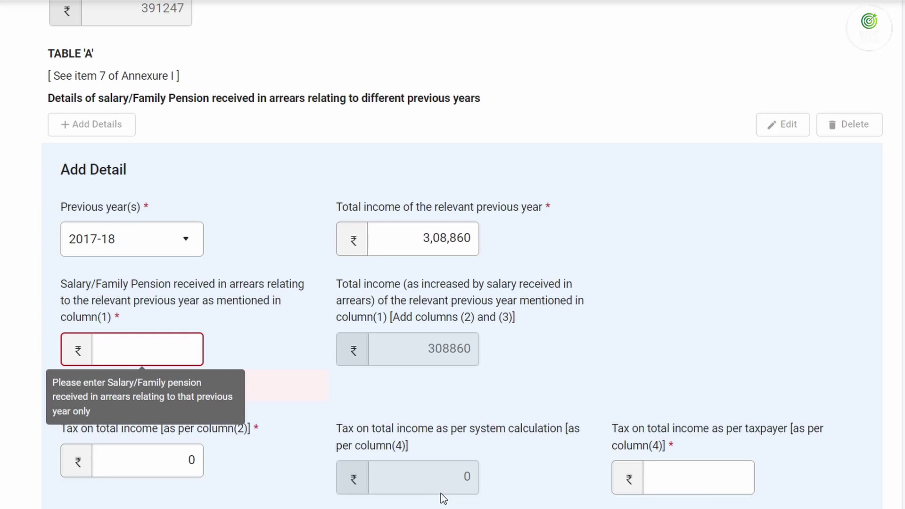
{"action": "type", "text": "240597"}
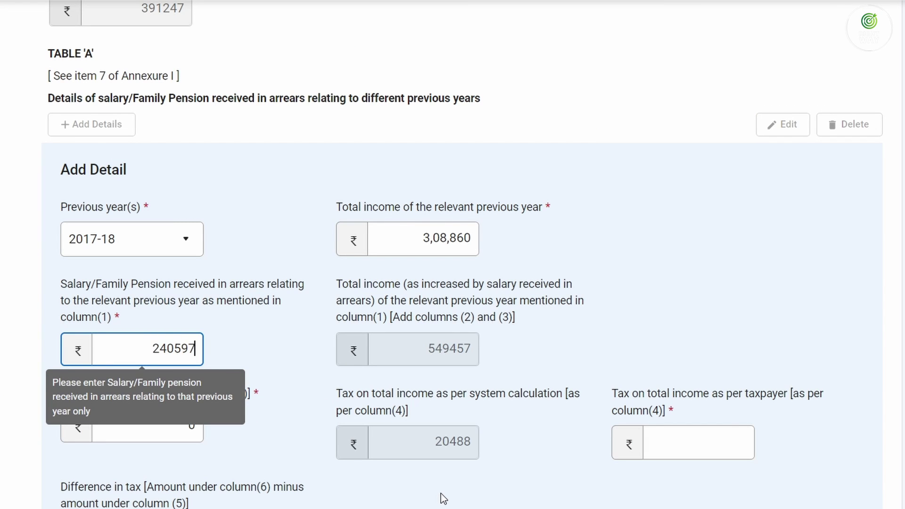
{"action": "key", "text": "Tab"}
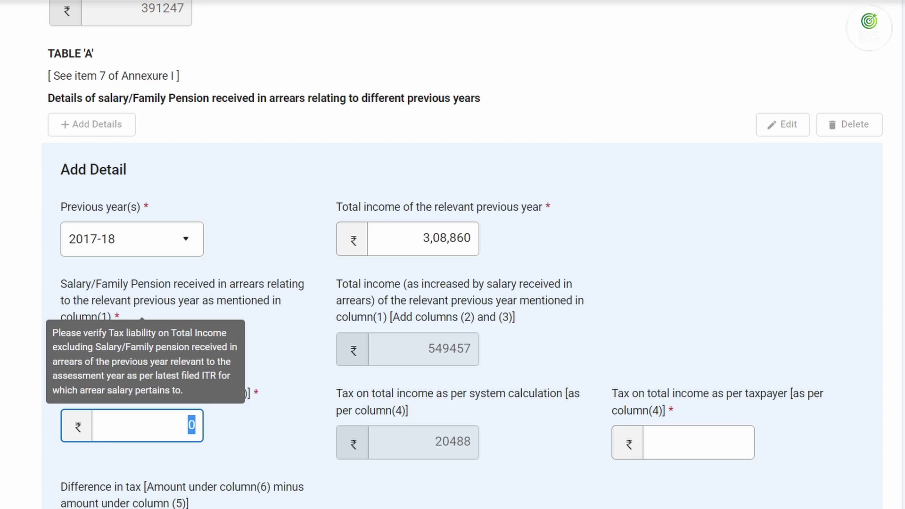
Compare against system tax 20488, enter taxpayer tax 20,488, and add the 2017-18 row
{"action": "key", "text": "alt+Tab"}
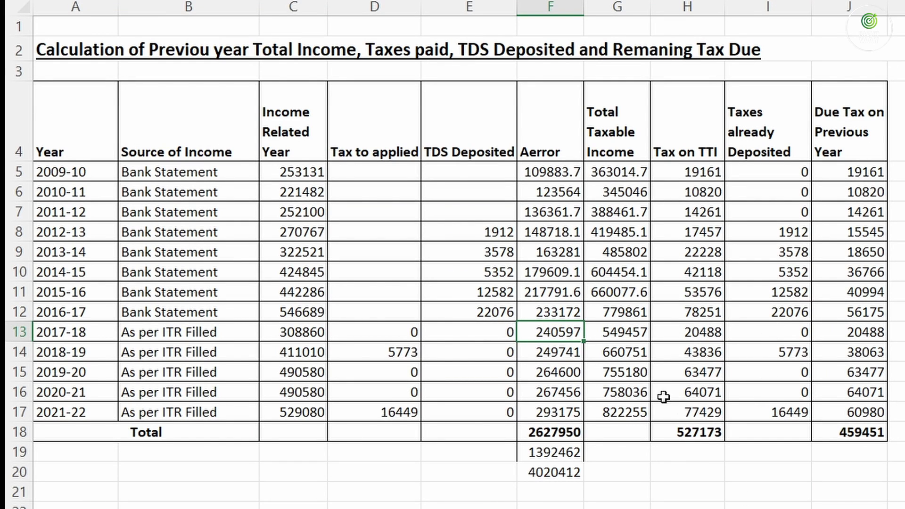
{"action": "key", "text": "alt+Tab"}
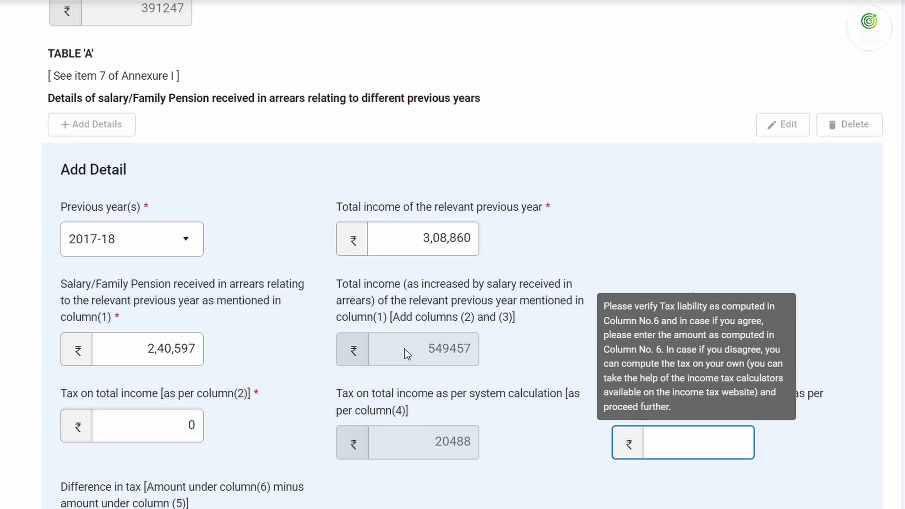
{"action": "left_click_drag", "start_coordinate": [430, 348], "coordinate": [465, 353]}
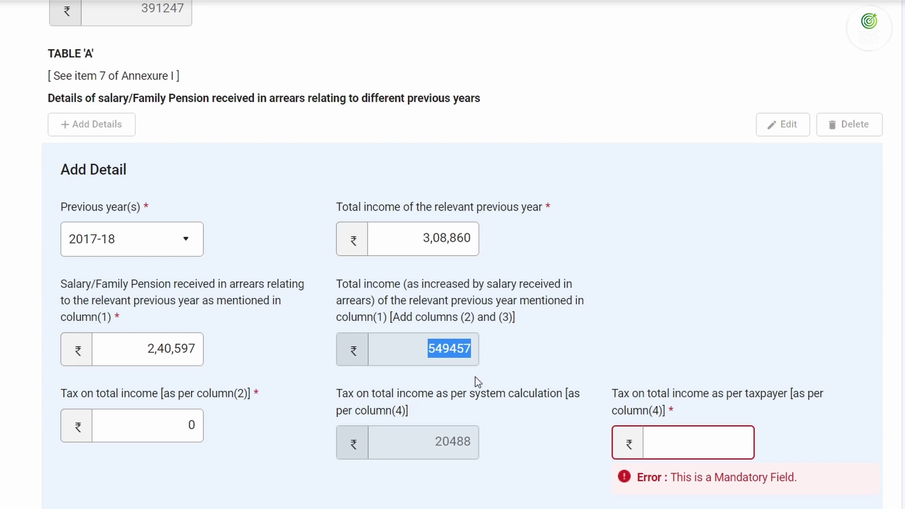
{"action": "left_click_drag", "start_coordinate": [434, 444], "coordinate": [466, 444]}
{"action": "left_click_drag", "start_coordinate": [430, 353], "coordinate": [479, 374]}
{"action": "key", "text": "alt+Tab"}
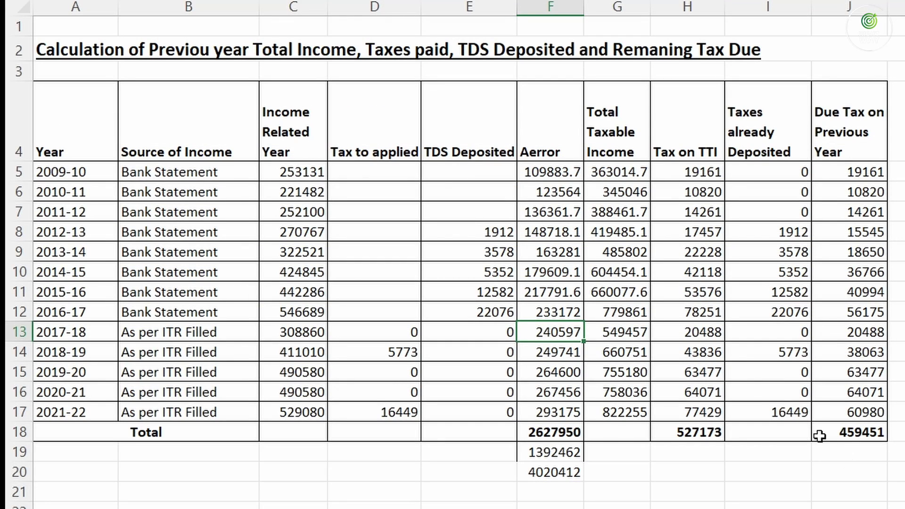
{"action": "left_click", "coordinate": [700, 331]}
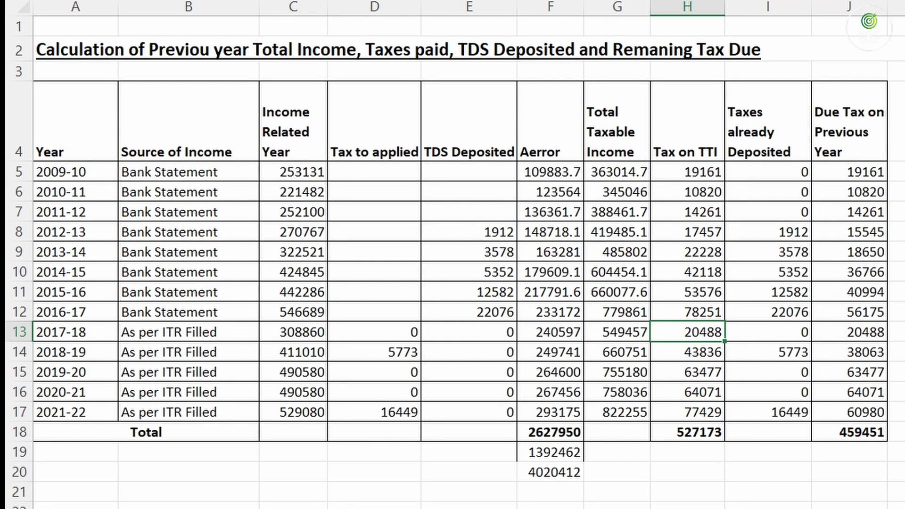
{"action": "key", "text": "alt+Tab"}
{"action": "left_click", "coordinate": [646, 439]}
{"action": "type", "text": "20,48"}
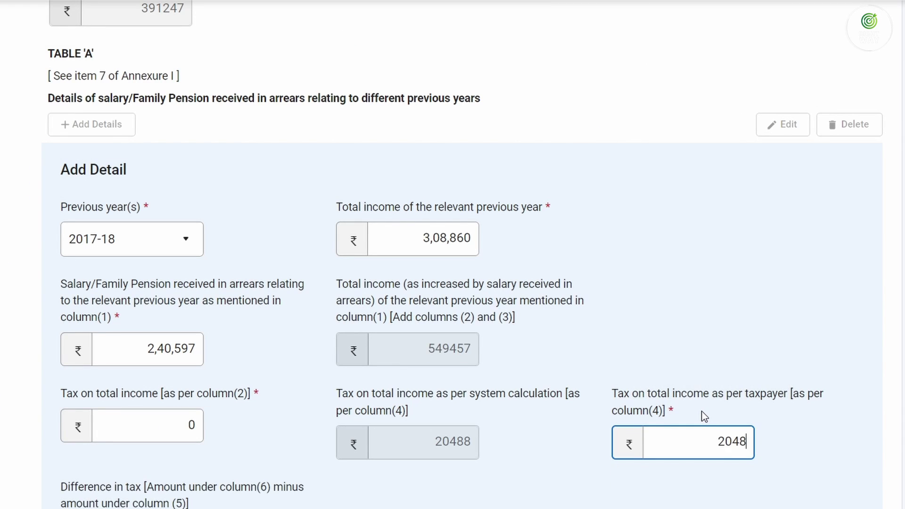
{"action": "type", "text": "8"}
{"action": "key", "text": "Tab"}
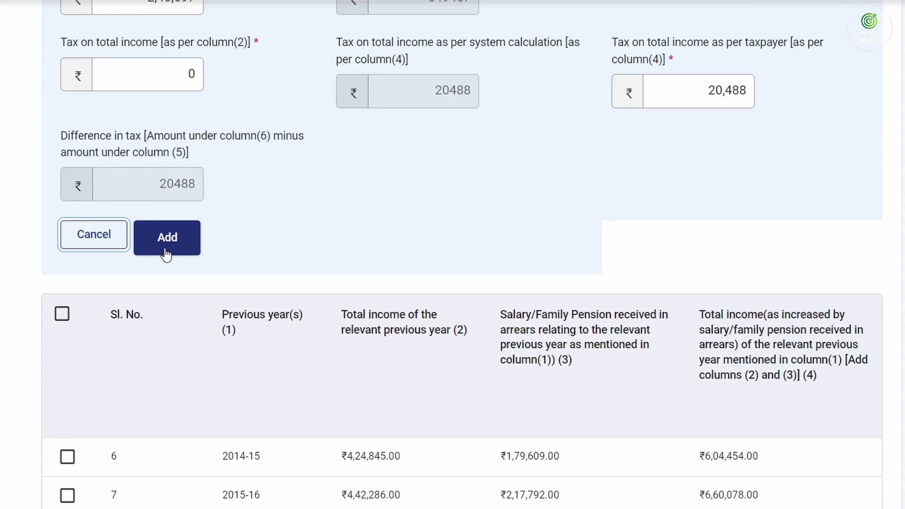
{"action": "left_click", "coordinate": [167, 249]}
Begin a 2018-19 row in Table 'A' with total income 4,11,010 and arrears 2,49,741
{"action": "left_click", "coordinate": [108, 284]}
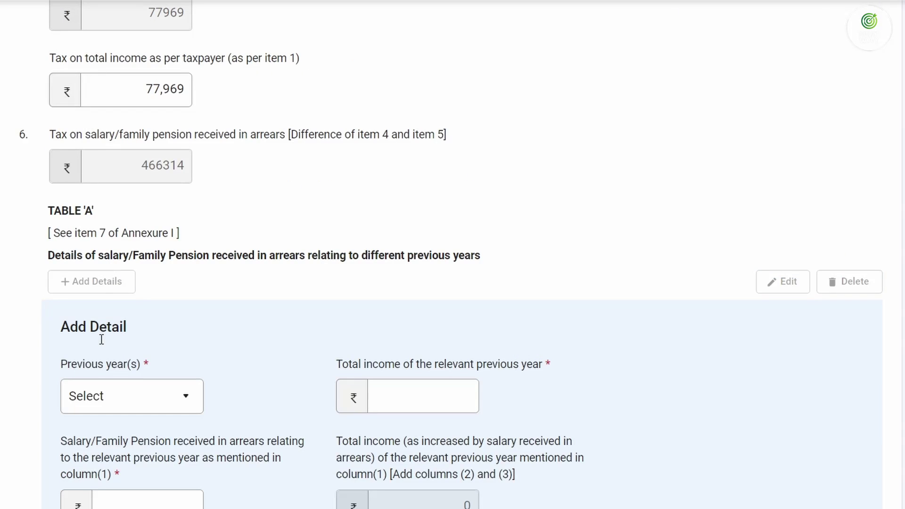
{"action": "left_click", "coordinate": [100, 397]}
{"action": "left_click", "coordinate": [117, 367]}
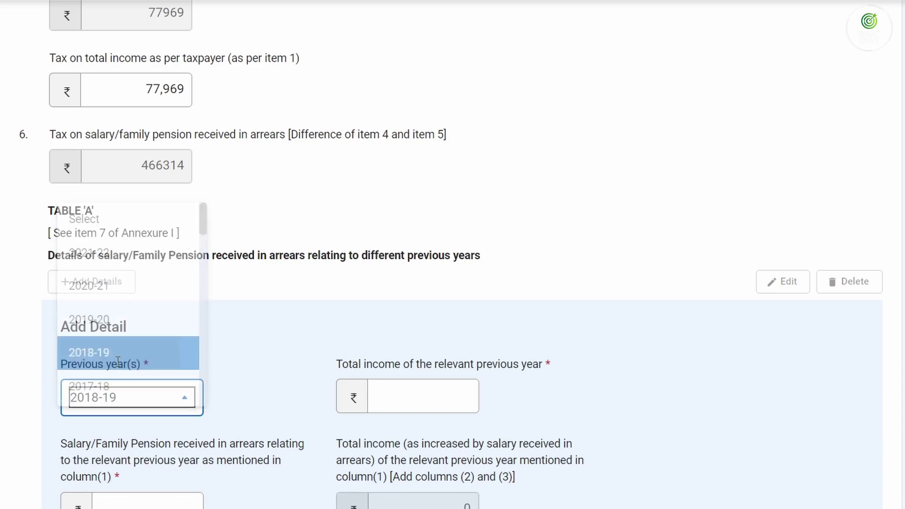
{"action": "scroll", "coordinate": [205, 349], "scroll_direction": "down", "scroll_amount": 5}
{"action": "left_click", "coordinate": [415, 151]}
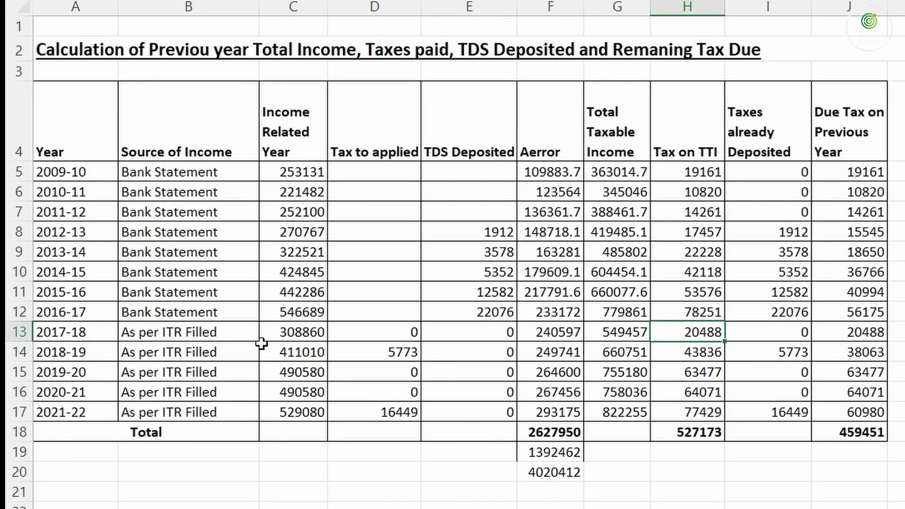
{"action": "left_click", "coordinate": [302, 351]}
{"action": "left_click", "coordinate": [304, 354]}
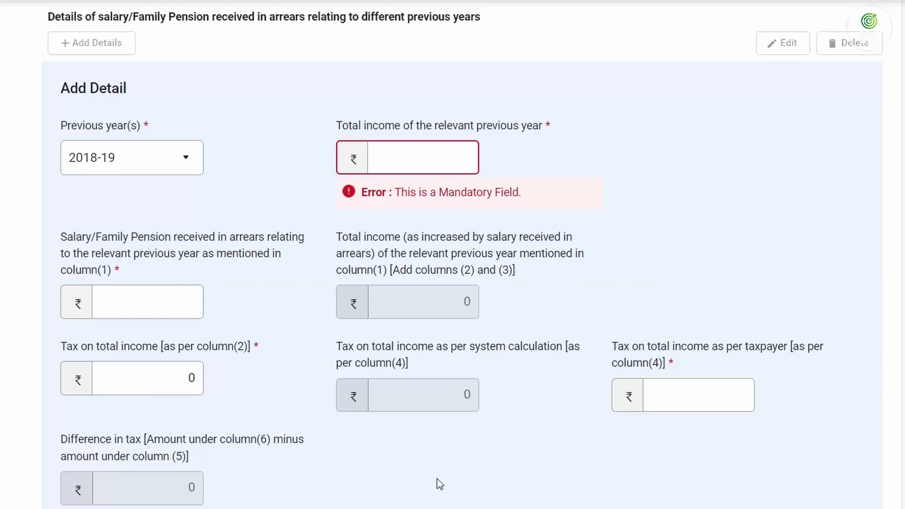
{"action": "type", "text": "4,11,"}
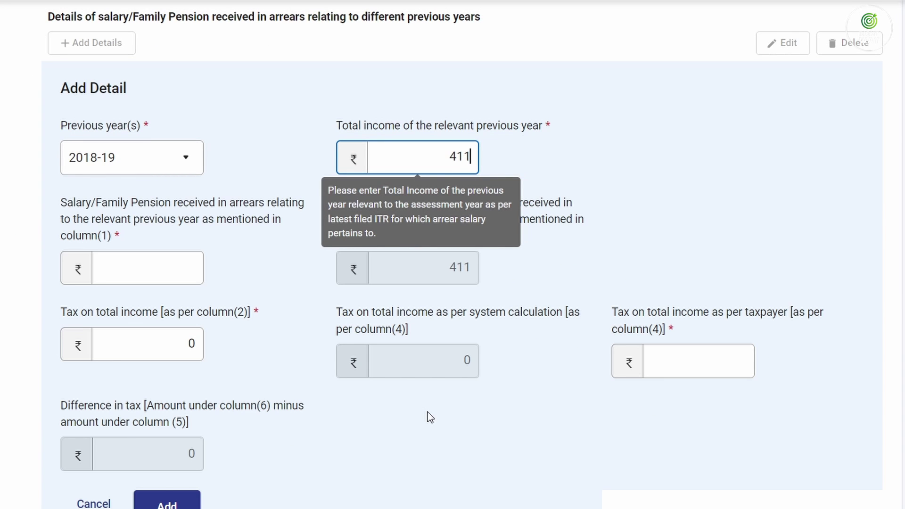
{"action": "type", "text": "010"}
{"action": "key", "text": "Tab"}
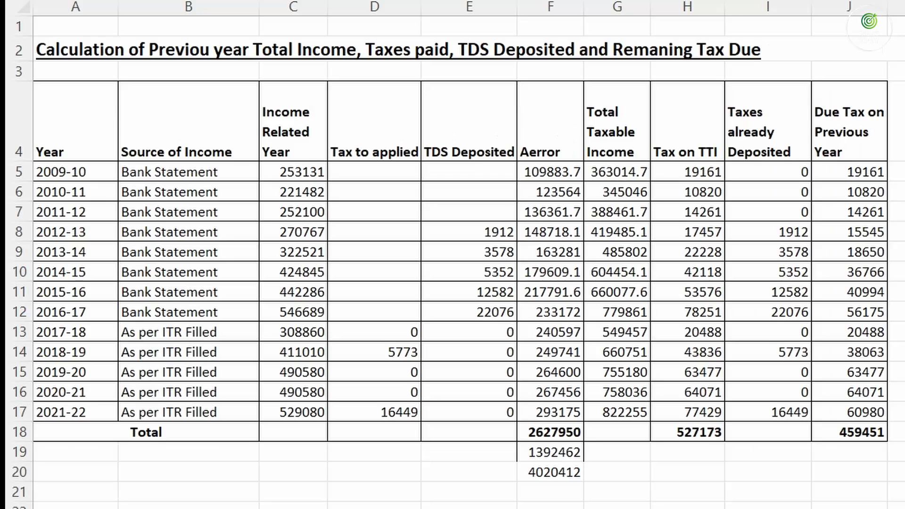
{"action": "left_click", "coordinate": [292, 352]}
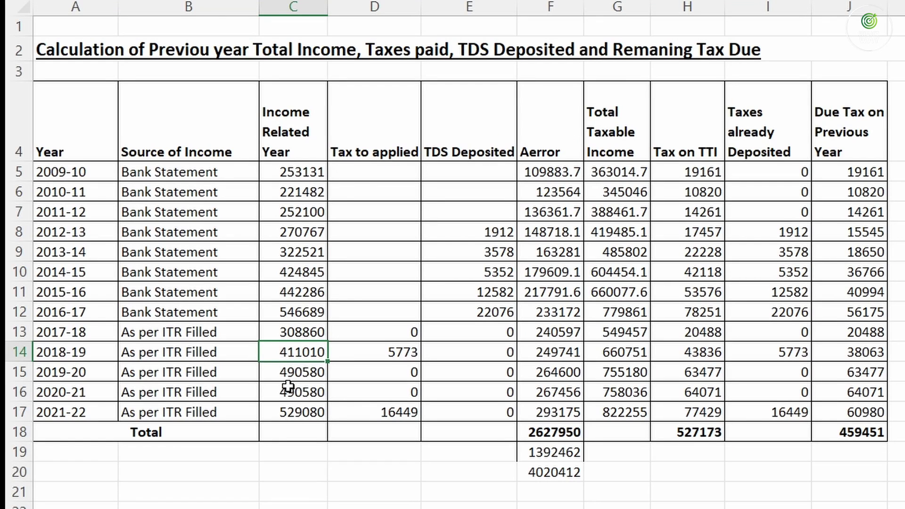
{"action": "left_click", "coordinate": [567, 349]}
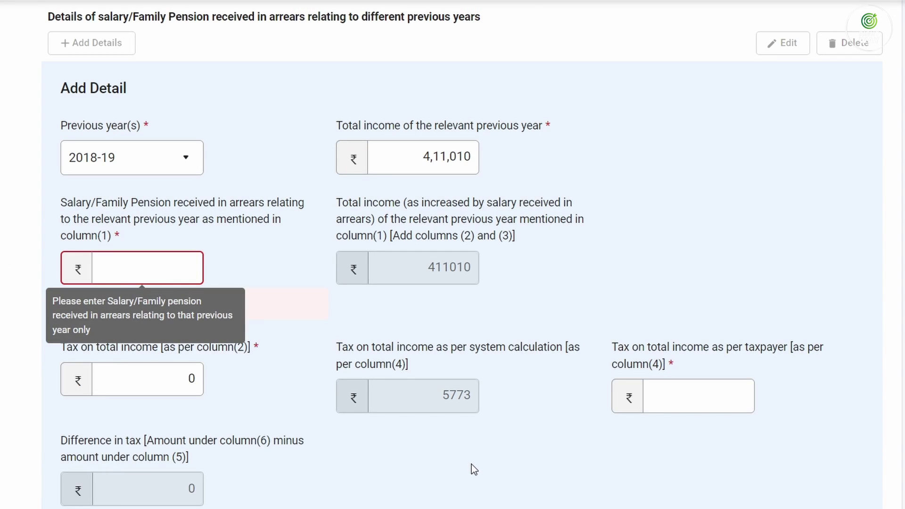
{"action": "type", "text": "2,49,7"}
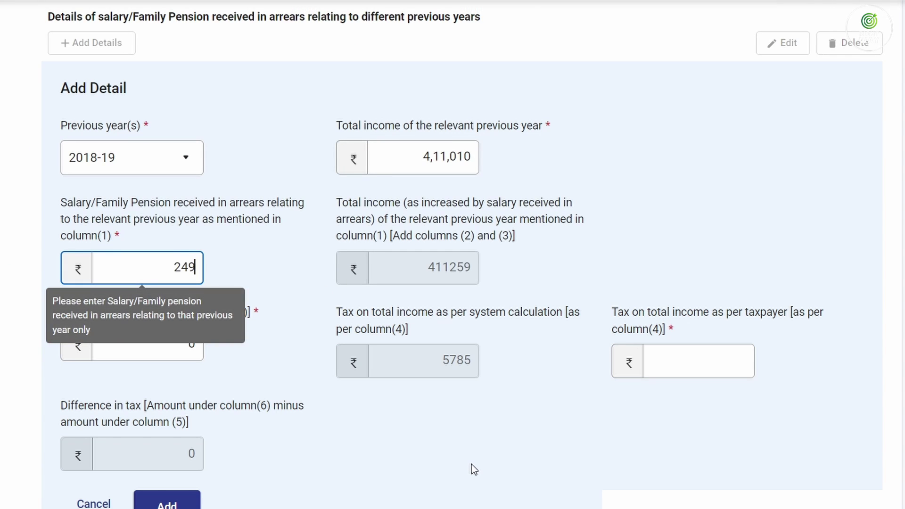
{"action": "type", "text": "41"}
{"action": "key", "text": "Tab"}
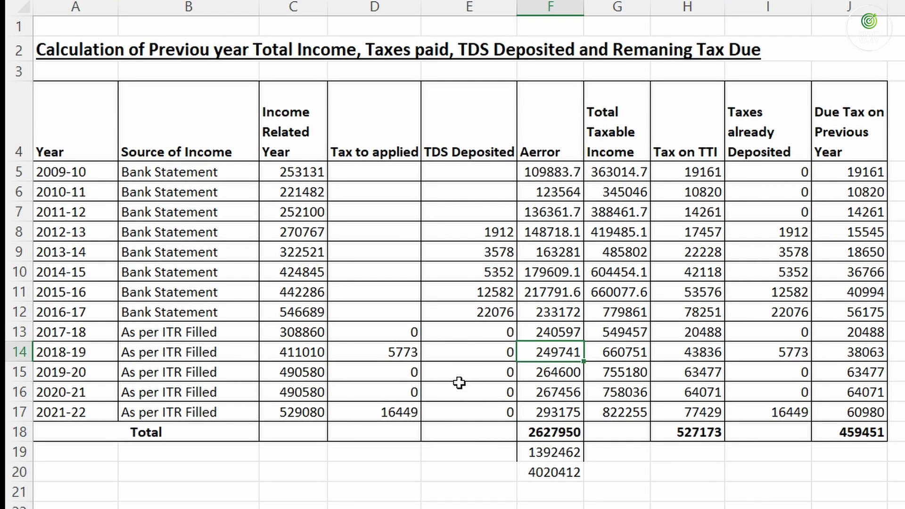
Enter tax 5,773 and taxpayer tax 43,836 for 2018-19, then add the row
{"action": "left_click", "coordinate": [401, 354]}
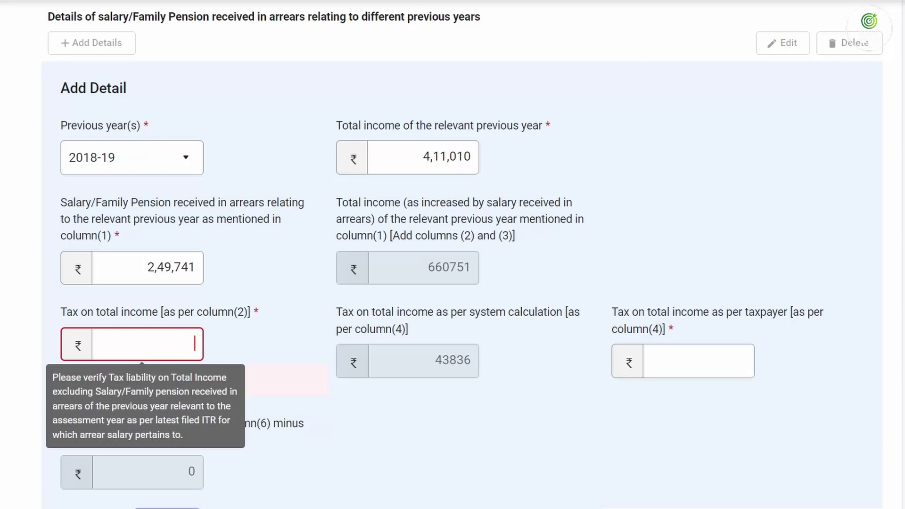
{"action": "type", "text": "5773"}
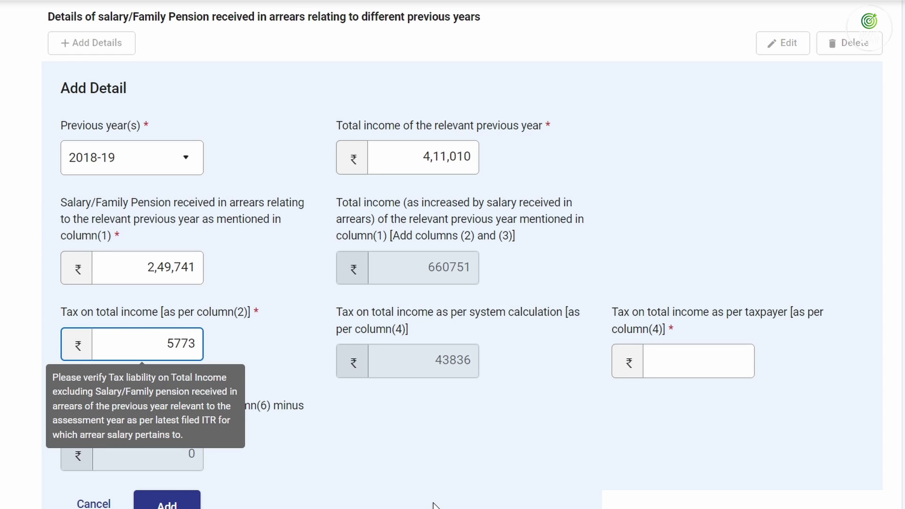
{"action": "key", "text": "Tab"}
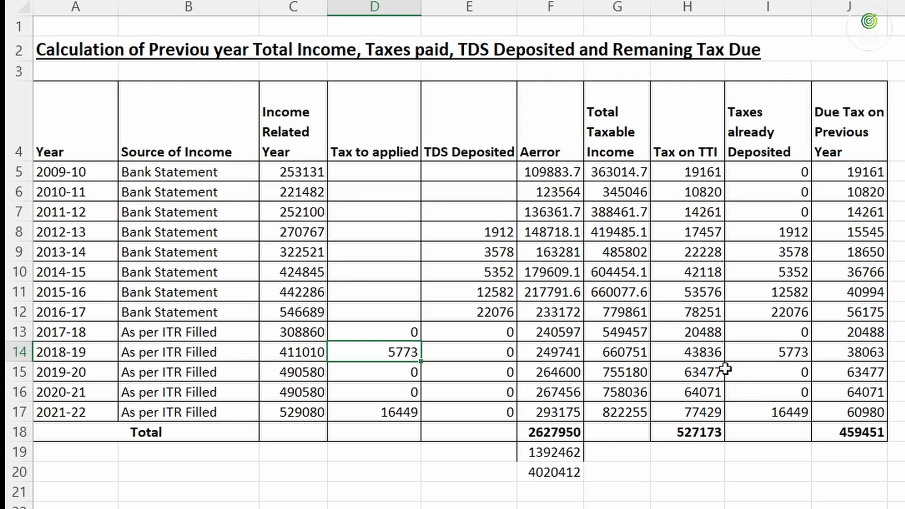
{"action": "left_click", "coordinate": [698, 353]}
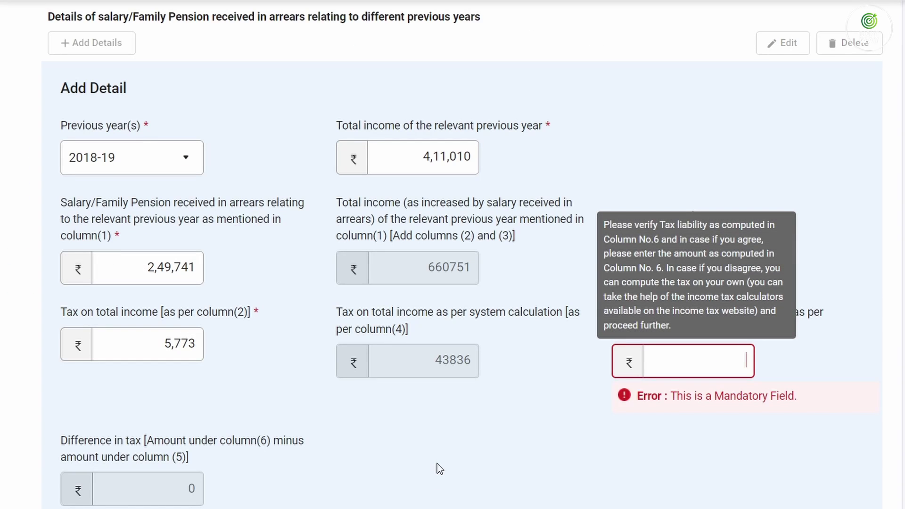
{"action": "type", "text": "43,836"}
{"action": "key", "text": "Tab"}
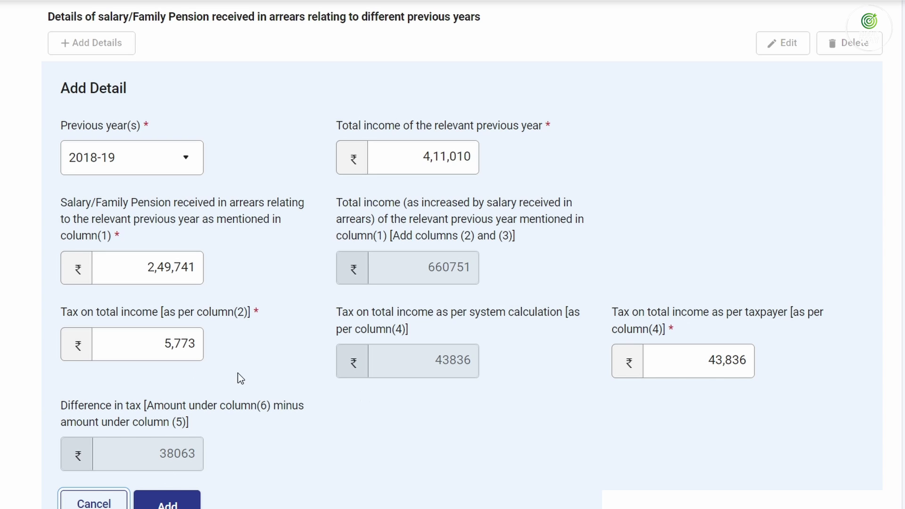
{"action": "left_click", "coordinate": [176, 504]}
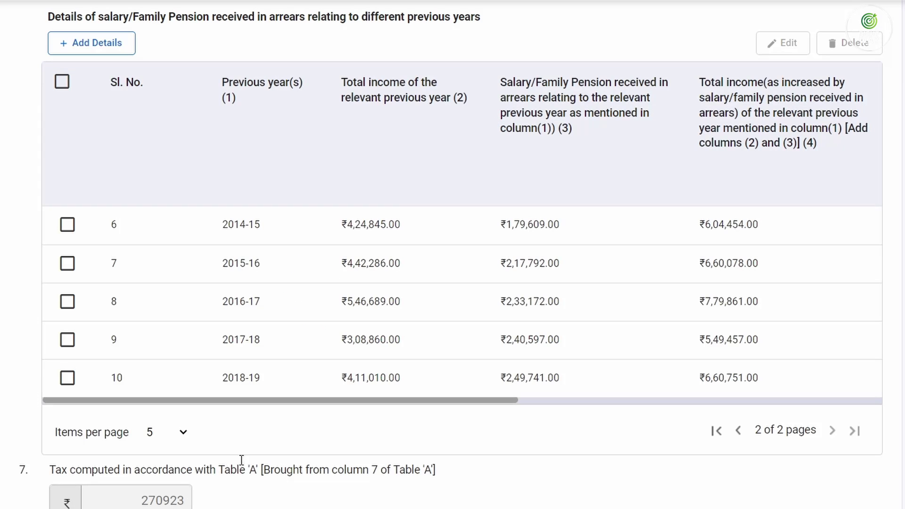
Begin a 2019-20 row in Table 'A' with total income 4,90,580
{"action": "scroll", "coordinate": [235, 368], "scroll_direction": "up", "scroll_amount": 3}
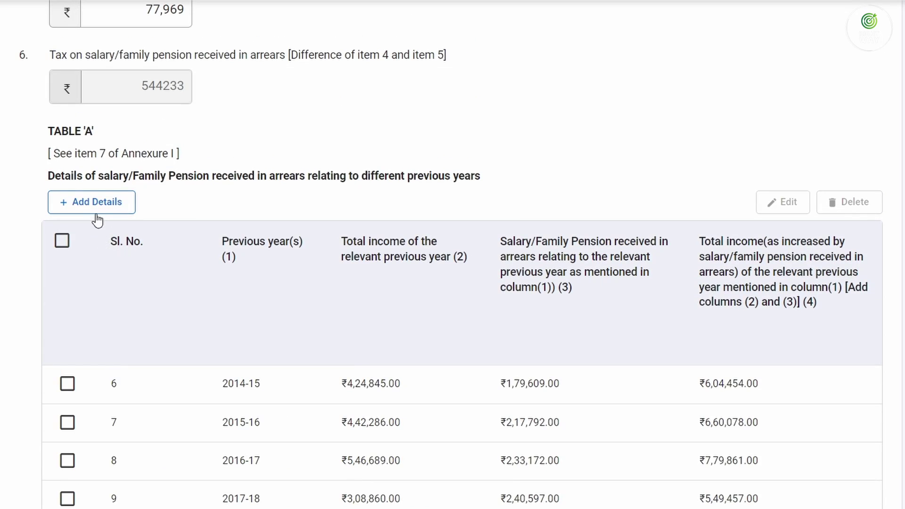
{"action": "left_click", "coordinate": [101, 201]}
{"action": "left_click", "coordinate": [119, 321]}
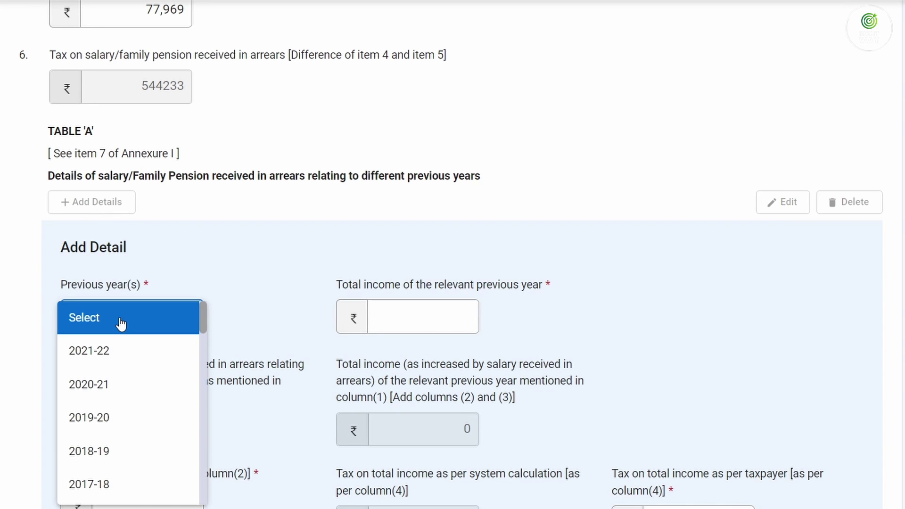
{"action": "left_click", "coordinate": [116, 415]}
{"action": "key", "text": "Tab"}
{"action": "type", "text": "0"}
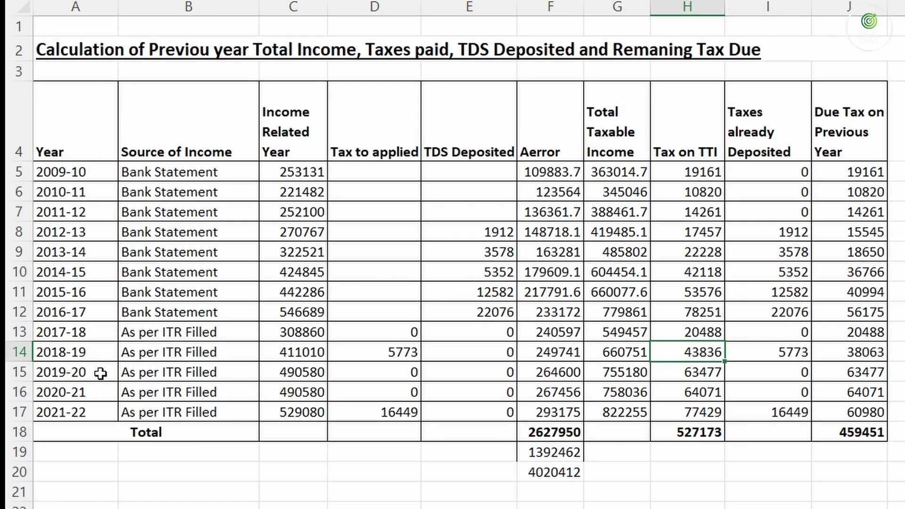
{"action": "left_click", "coordinate": [293, 372]}
{"action": "key", "text": "alt+Tab"}
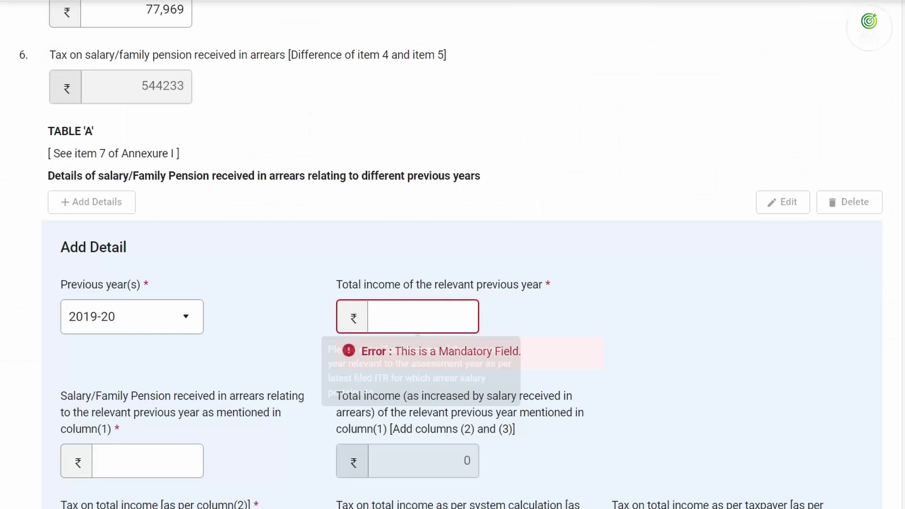
{"action": "type", "text": "4,90,580"}
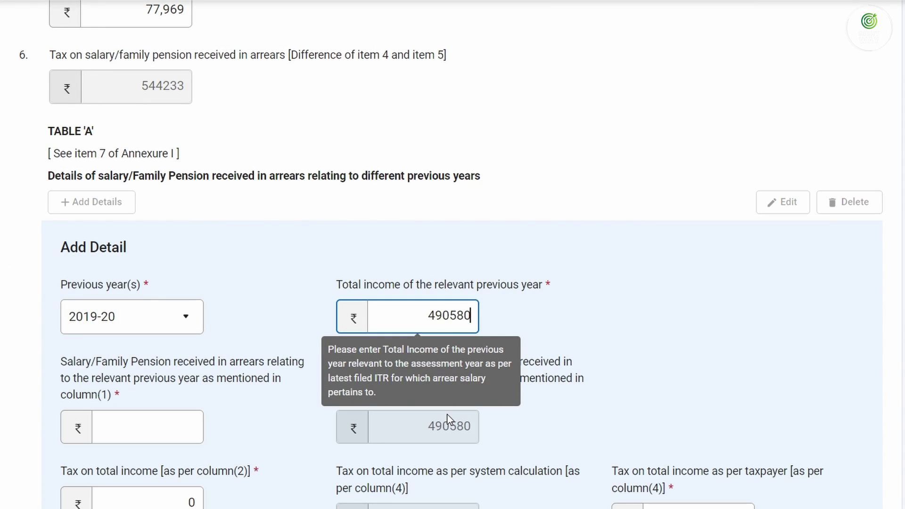
{"action": "key", "text": "Tab"}
Enter 264600 as the 2019-20 arrears and 0 as tax on total income
{"action": "key", "text": "alt+Tab"}
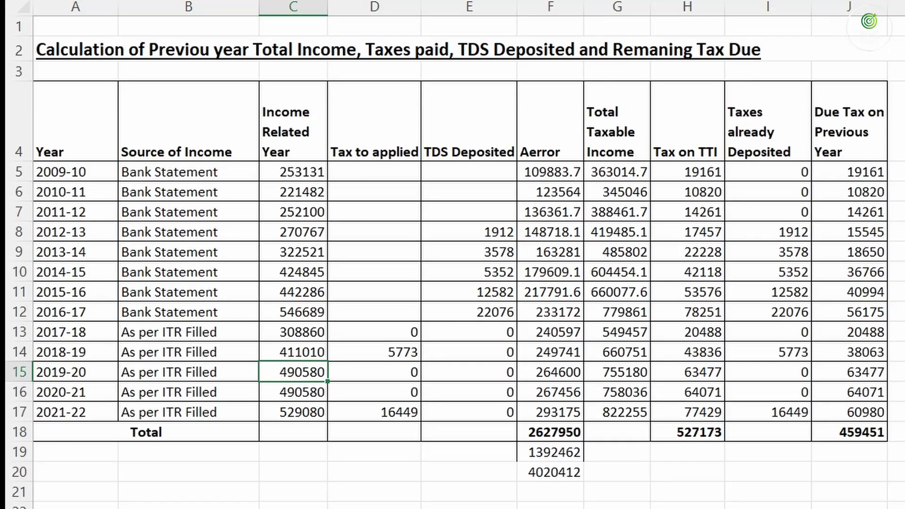
{"action": "left_click", "coordinate": [566, 371]}
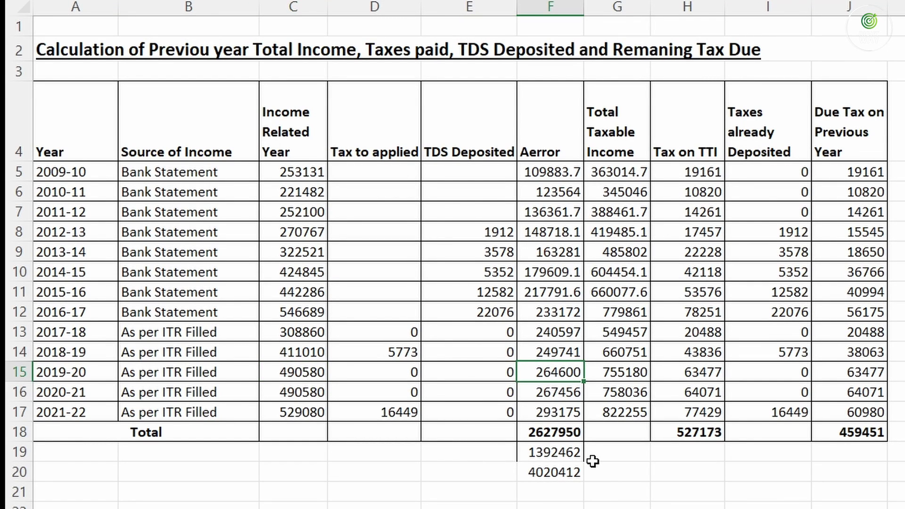
{"action": "key", "text": "alt+Tab"}
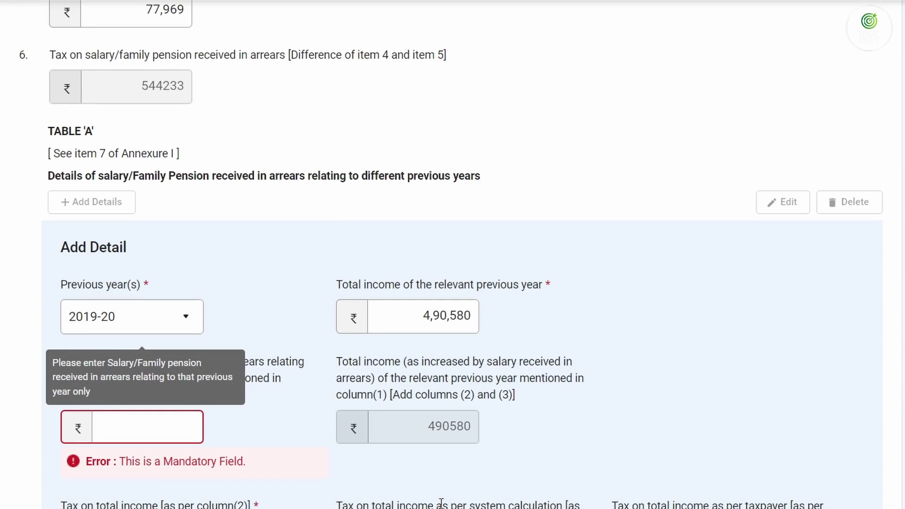
{"action": "type", "text": "264600"}
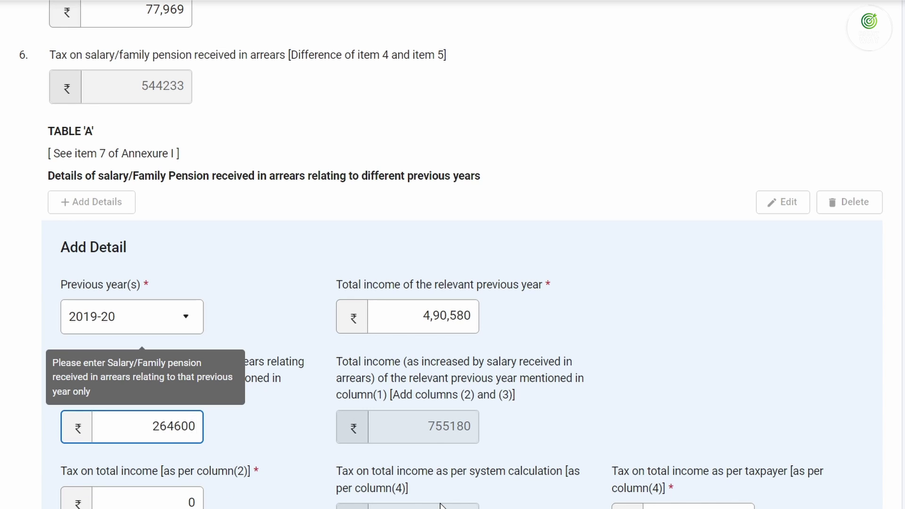
{"action": "key", "text": "Tab"}
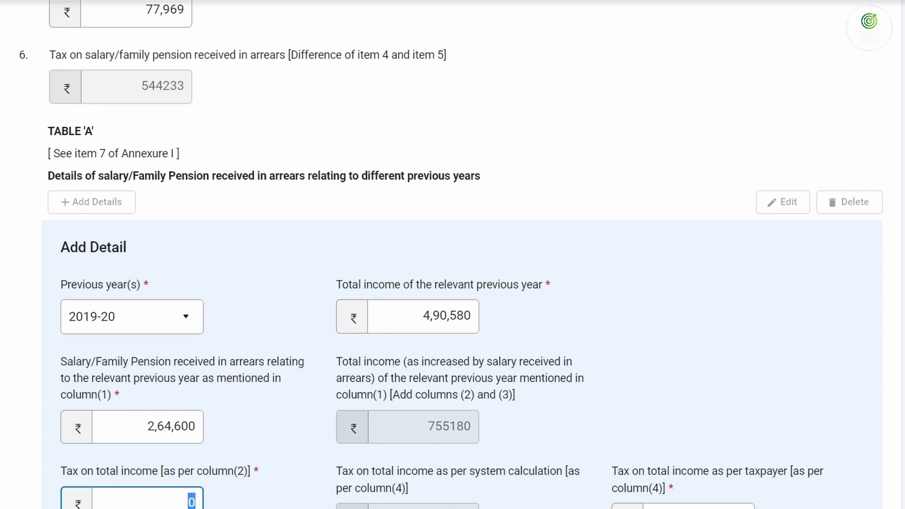
{"action": "key", "text": "alt+Tab"}
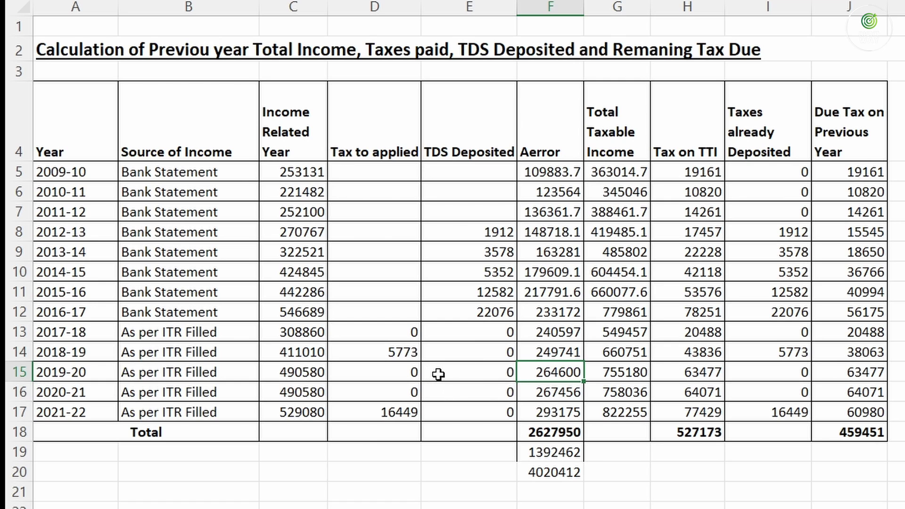
{"action": "key", "text": "alt+Tab"}
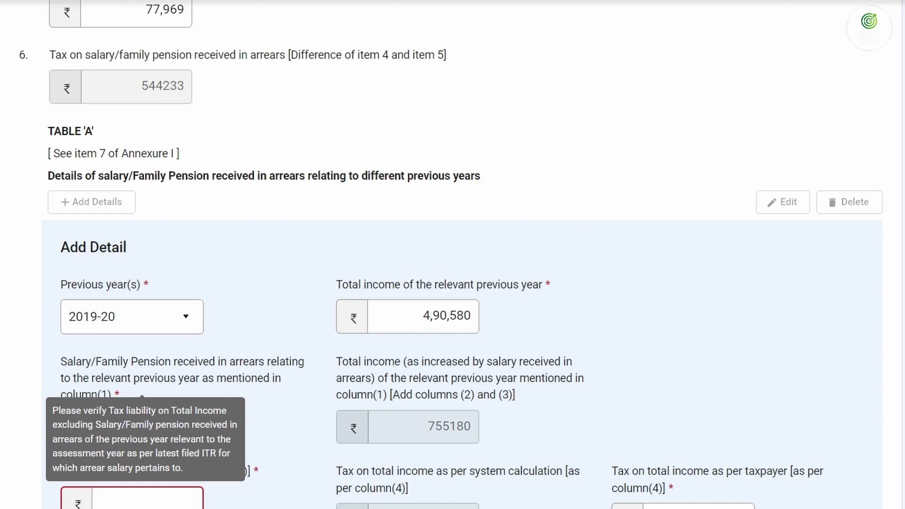
{"action": "type", "text": "0"}
{"action": "key", "text": "Tab"}
Enter taxpayer tax 63,477 for 2019-20 and add the row to Table 'A'
{"action": "scroll", "coordinate": [429, 255], "scroll_direction": "down", "scroll_amount": 3}
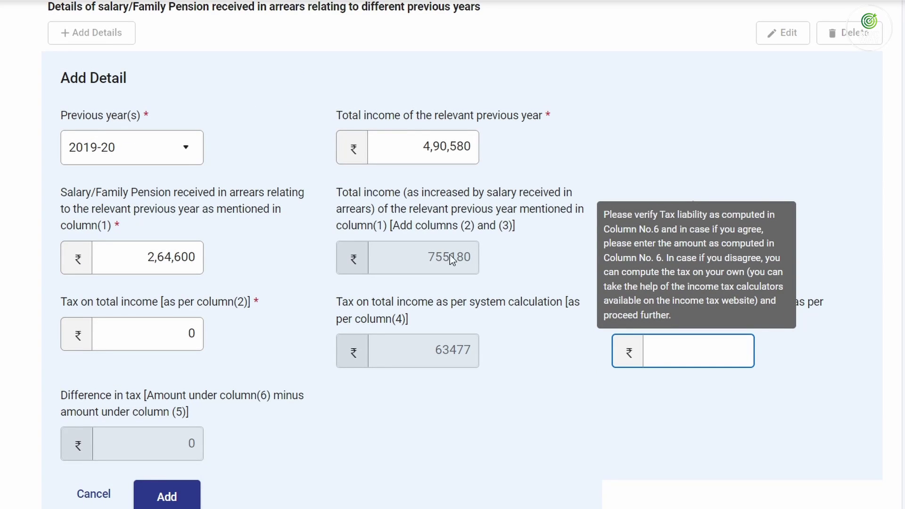
{"action": "left_click_drag", "start_coordinate": [416, 115], "coordinate": [447, 120]}
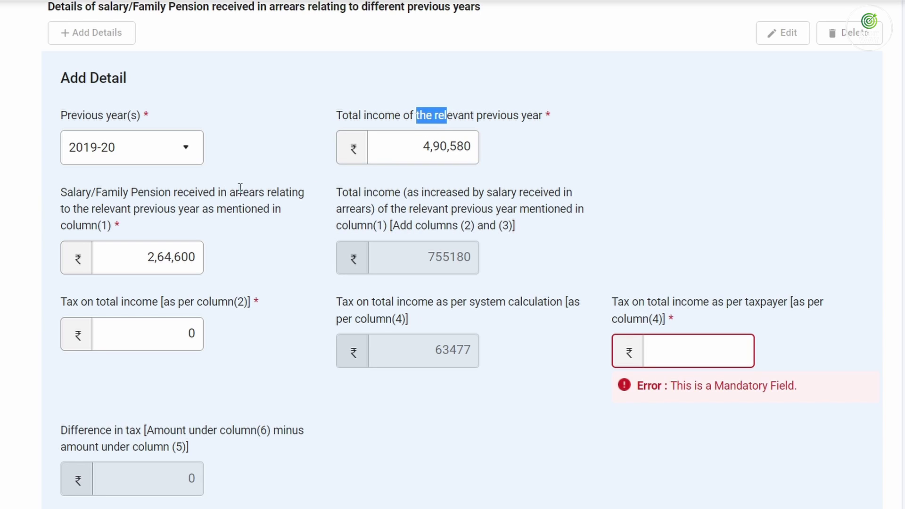
{"action": "left_click_drag", "start_coordinate": [176, 192], "coordinate": [212, 206]}
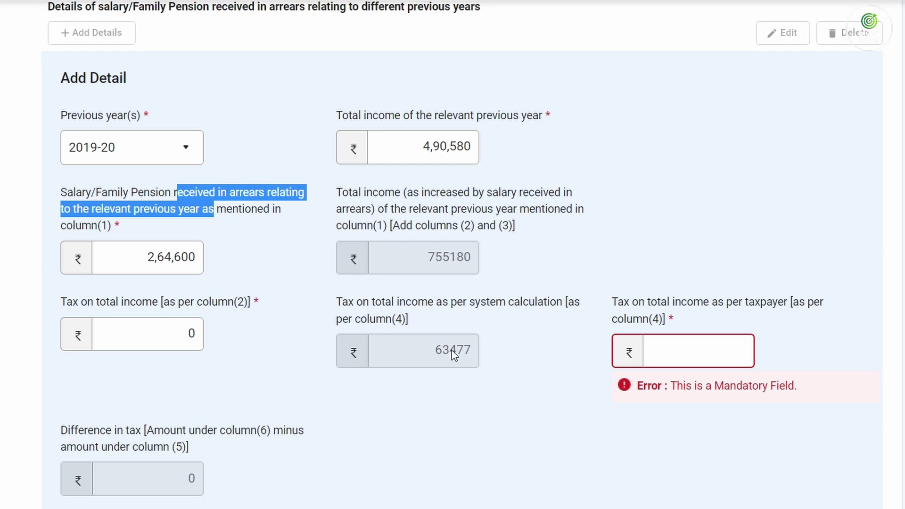
{"action": "key", "text": "alt+Tab"}
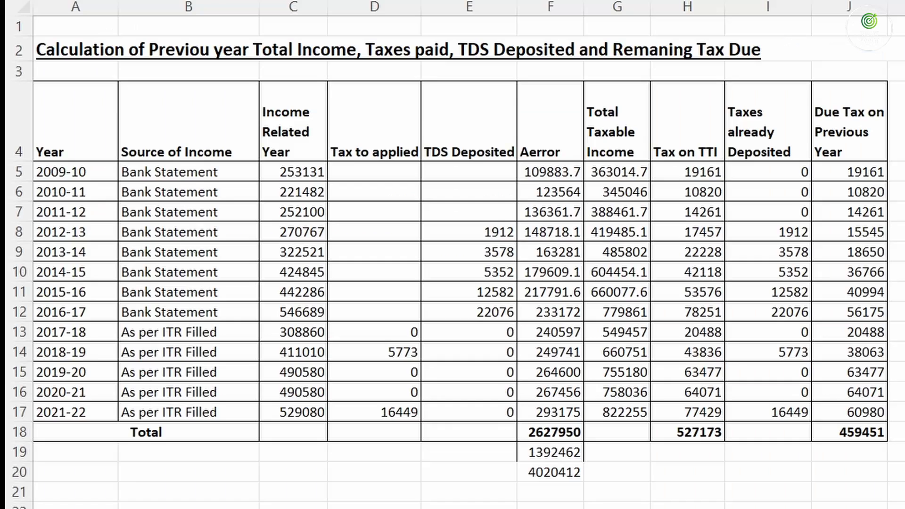
{"action": "left_click", "coordinate": [709, 376]}
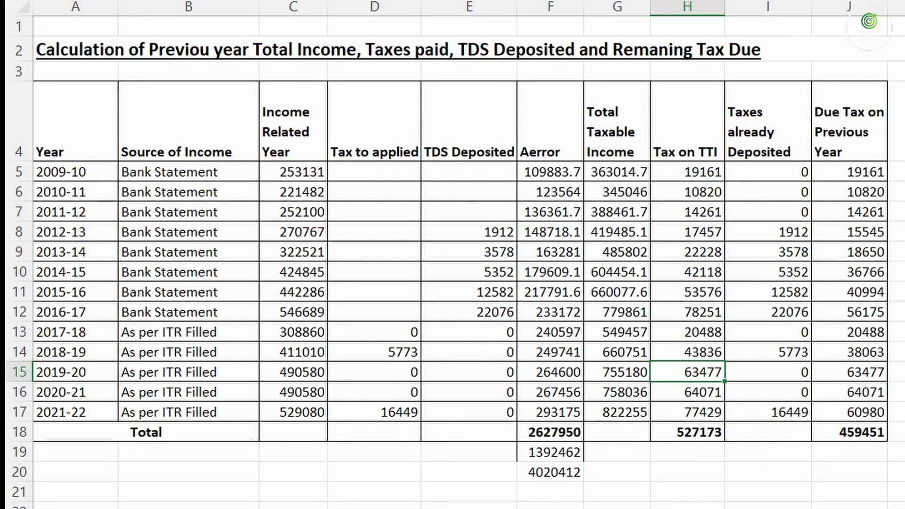
{"action": "key", "text": "alt+Tab"}
{"action": "left_click", "coordinate": [660, 348]}
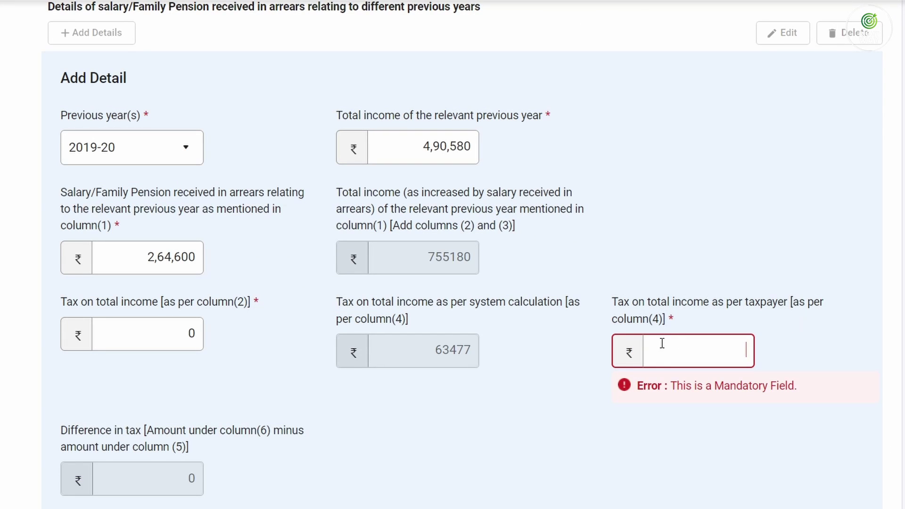
{"action": "type", "text": "63,477"}
{"action": "key", "text": "Tab"}
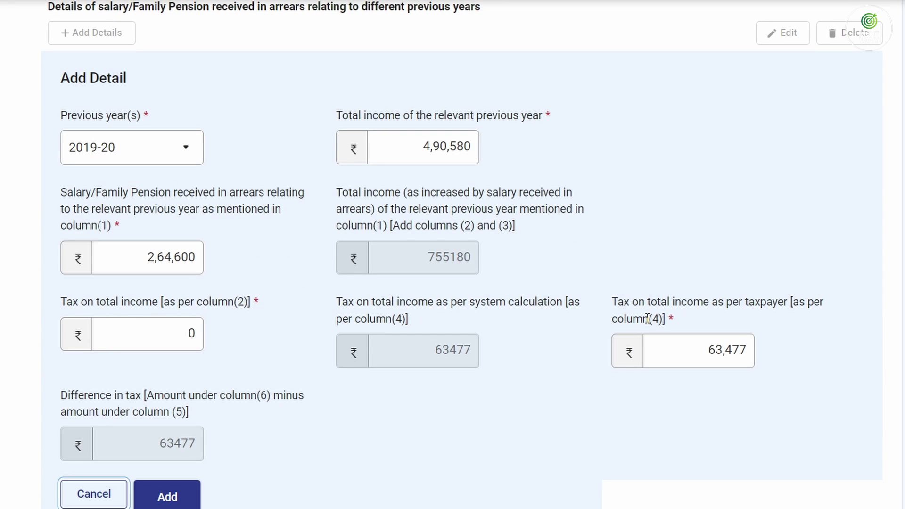
{"action": "left_click", "coordinate": [169, 493]}
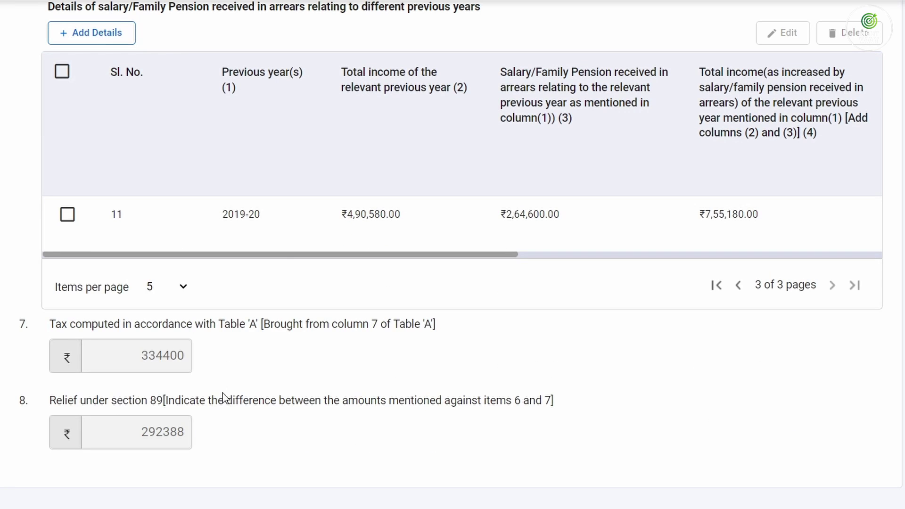
Begin a 2020-21 row in Table 'A' with total income 4,90,580
{"action": "scroll", "coordinate": [254, 217], "scroll_direction": "up", "scroll_amount": 5}
{"action": "left_click", "coordinate": [95, 268]}
{"action": "left_click", "coordinate": [129, 398]}
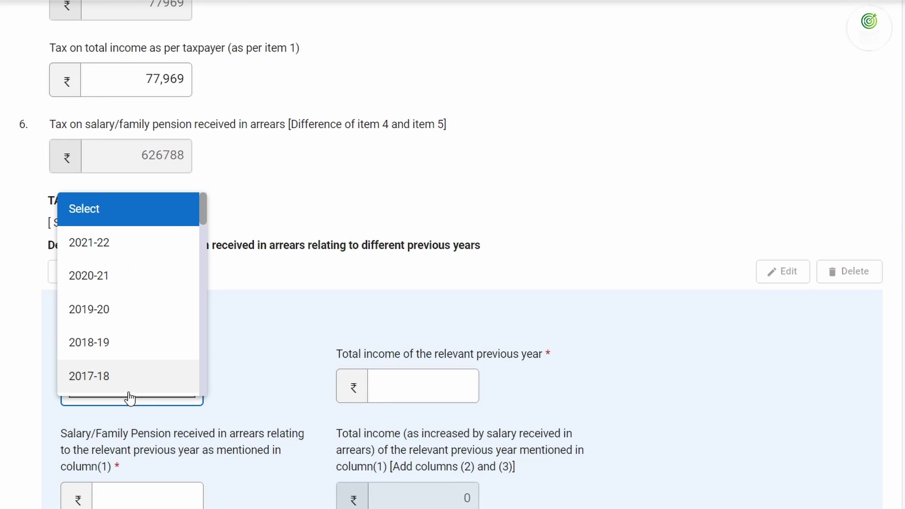
{"action": "left_click", "coordinate": [119, 277]}
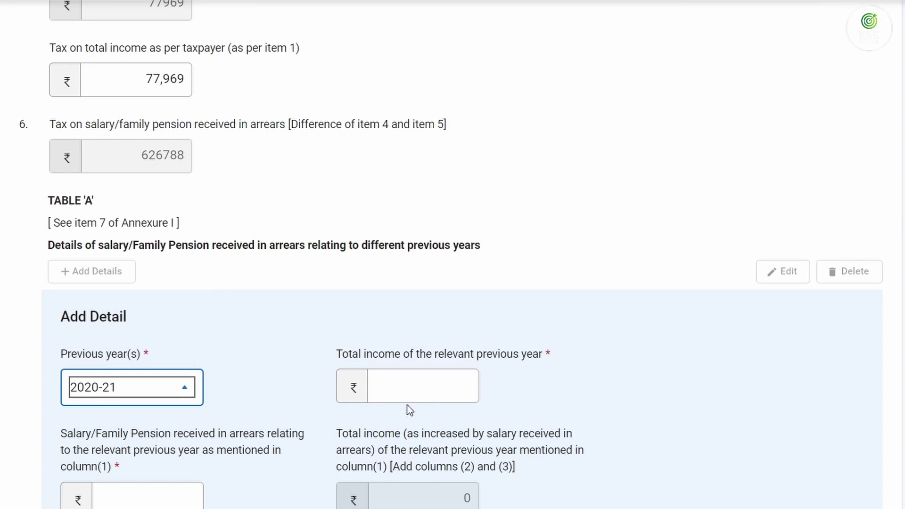
{"action": "left_click", "coordinate": [437, 379]}
{"action": "key", "text": "alt+Tab"}
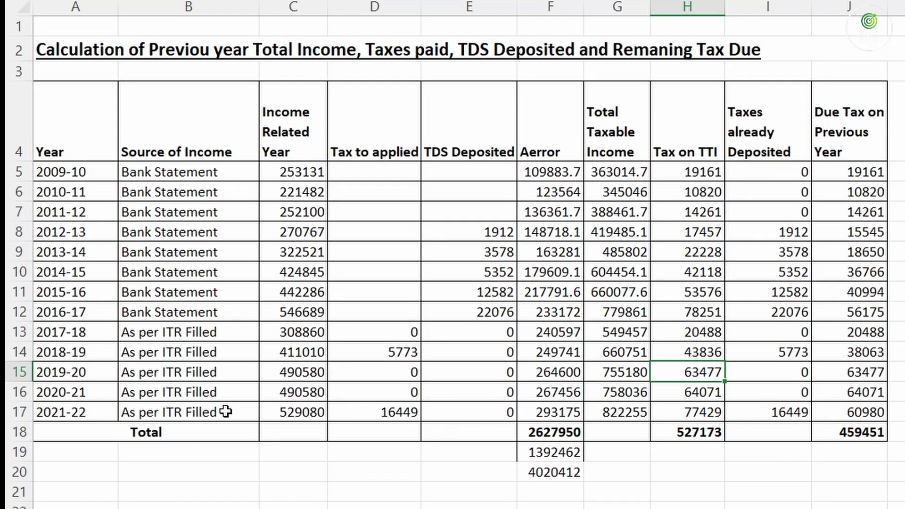
{"action": "left_click", "coordinate": [313, 395]}
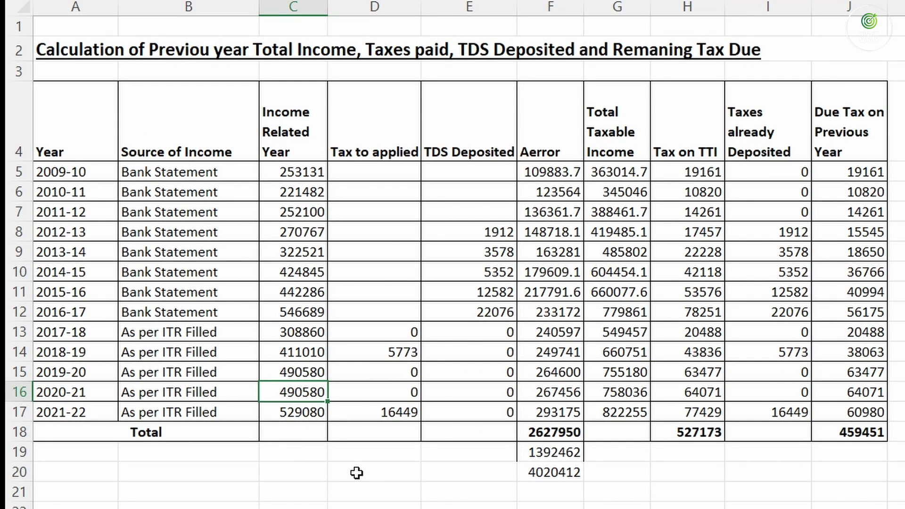
{"action": "key", "text": "alt+Tab"}
{"action": "key", "text": "BackSpace"}
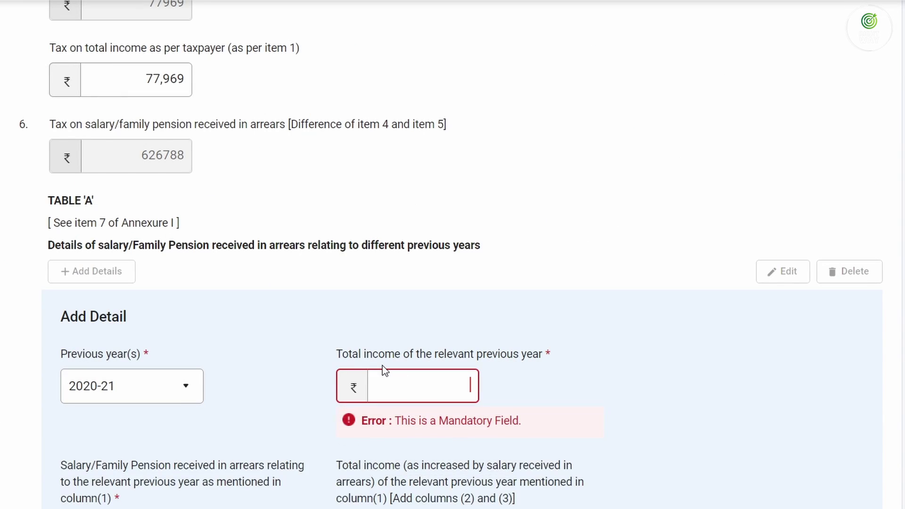
{"action": "type", "text": "490580"}
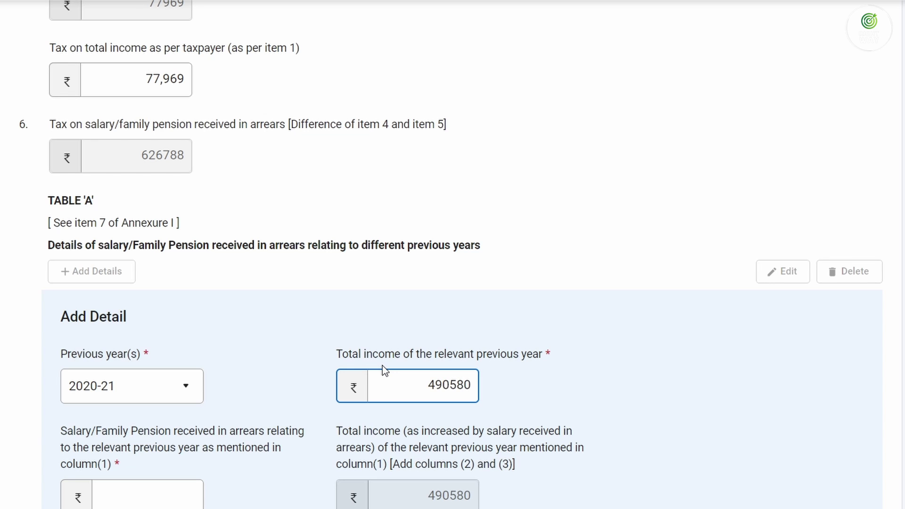
{"action": "key", "text": "Tab"}
Enter 2,67,456 as the 2020-21 arrears and 0 as tax on total income
{"action": "key", "text": "alt+Tab"}
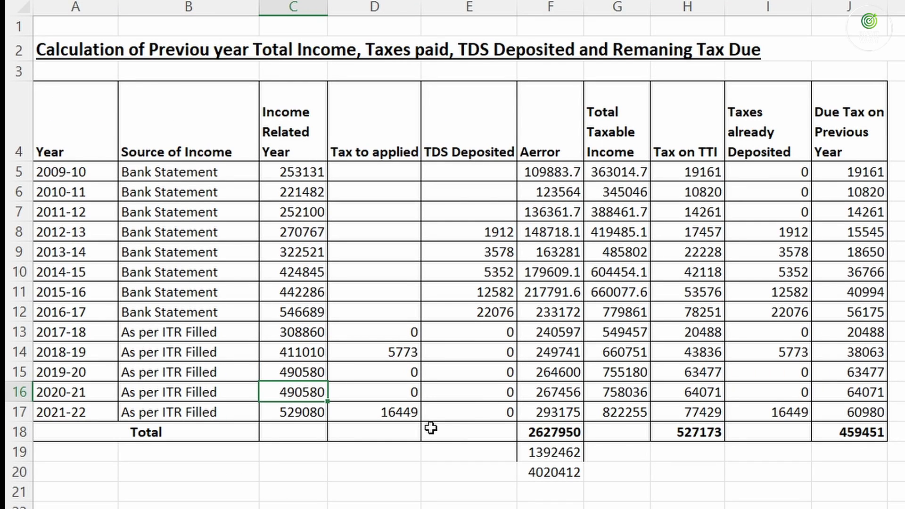
{"action": "left_click", "coordinate": [564, 391]}
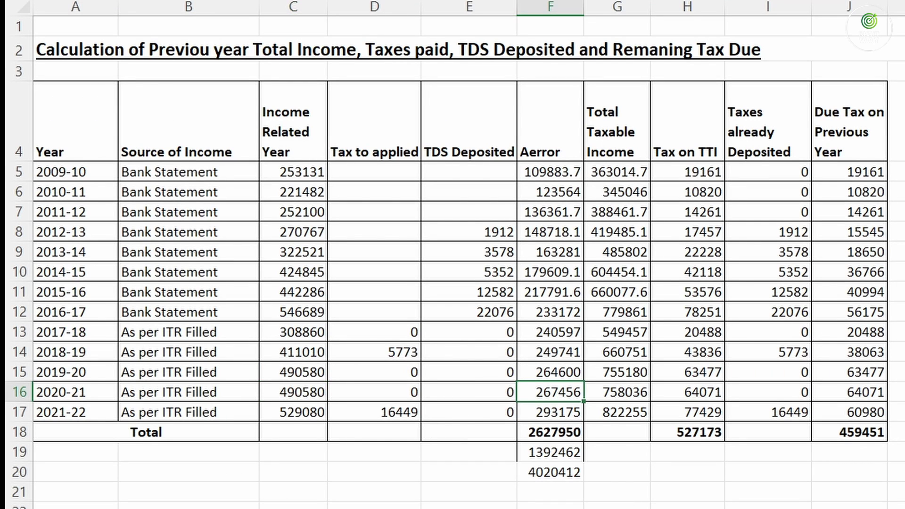
{"action": "key", "text": "alt+Tab"}
{"action": "type", "text": "2,6"}
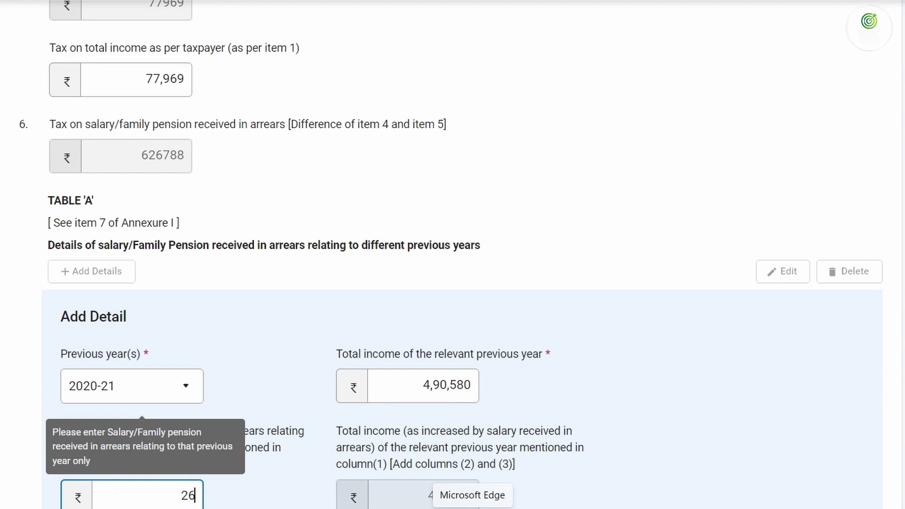
{"action": "type", "text": "7,456"}
{"action": "key", "text": "Tab"}
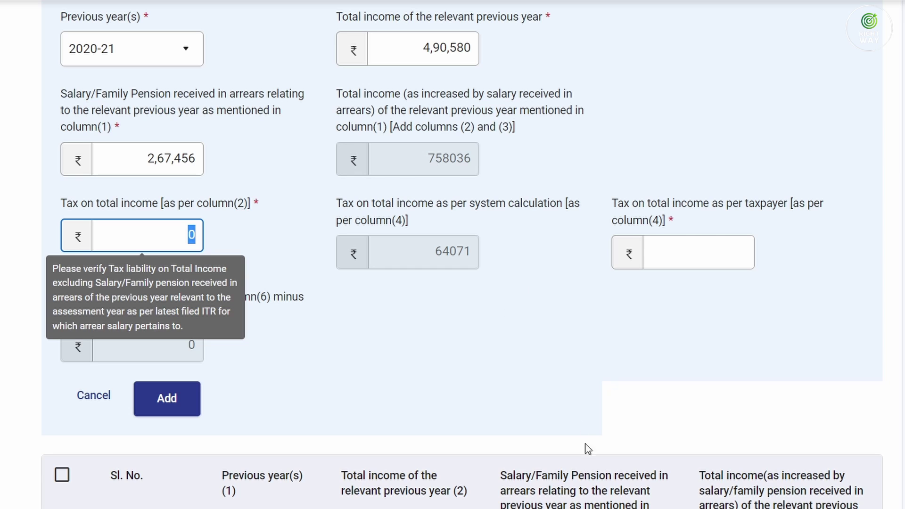
{"action": "left_click", "coordinate": [660, 508]}
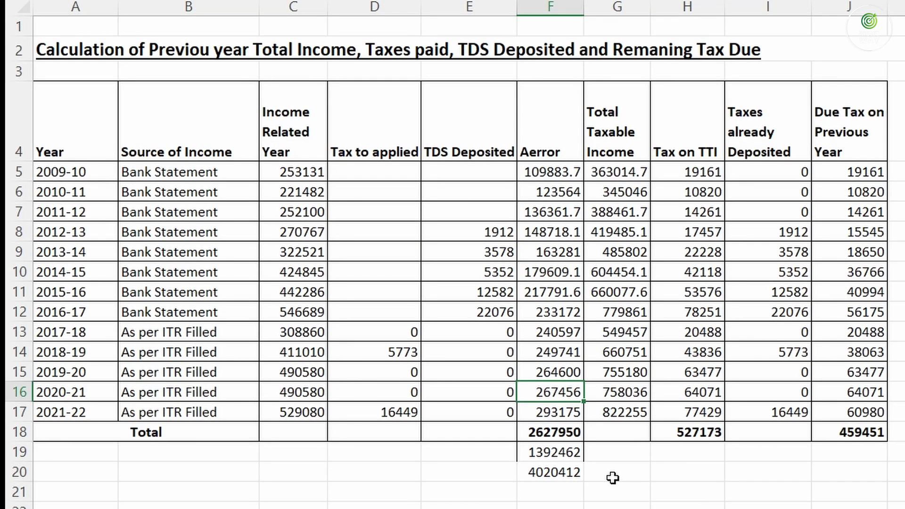
{"action": "left_click", "coordinate": [659, 508]}
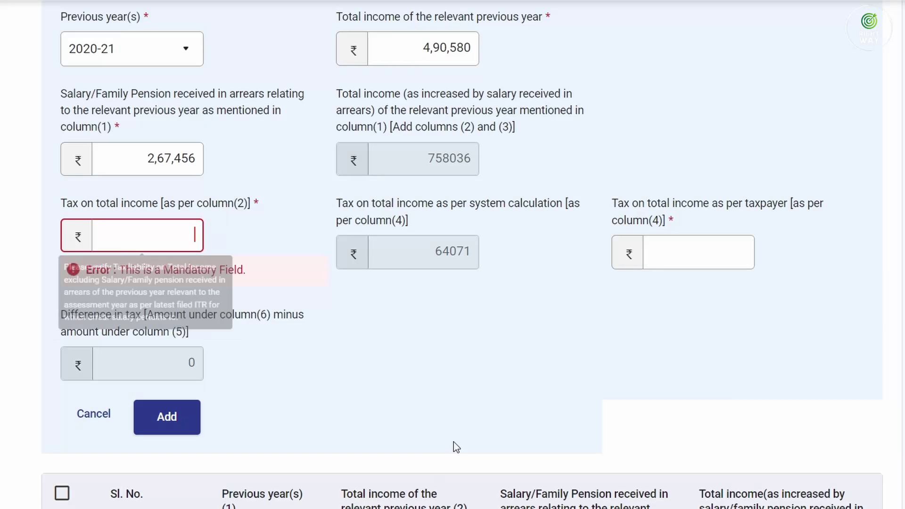
{"action": "type", "text": "0"}
{"action": "key", "text": "Tab"}
Enter taxpayer tax 64,071 for 2020-21 and add the row to Table 'A'
{"action": "left_click_drag", "start_coordinate": [427, 159], "coordinate": [474, 161]}
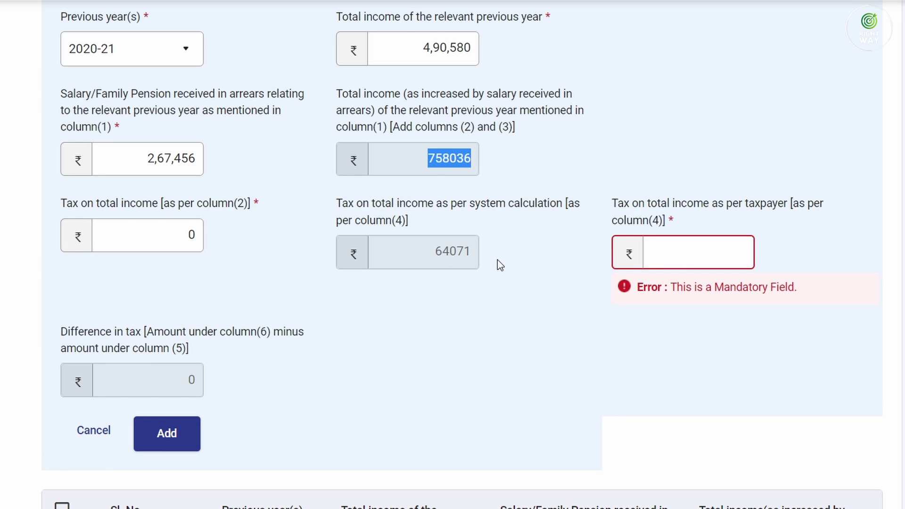
{"action": "left_click", "coordinate": [425, 155]}
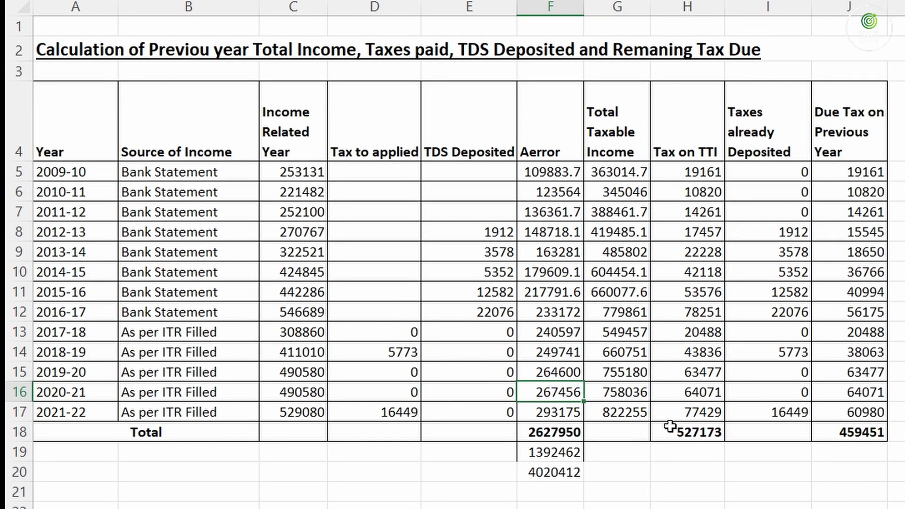
{"action": "left_click", "coordinate": [702, 394]}
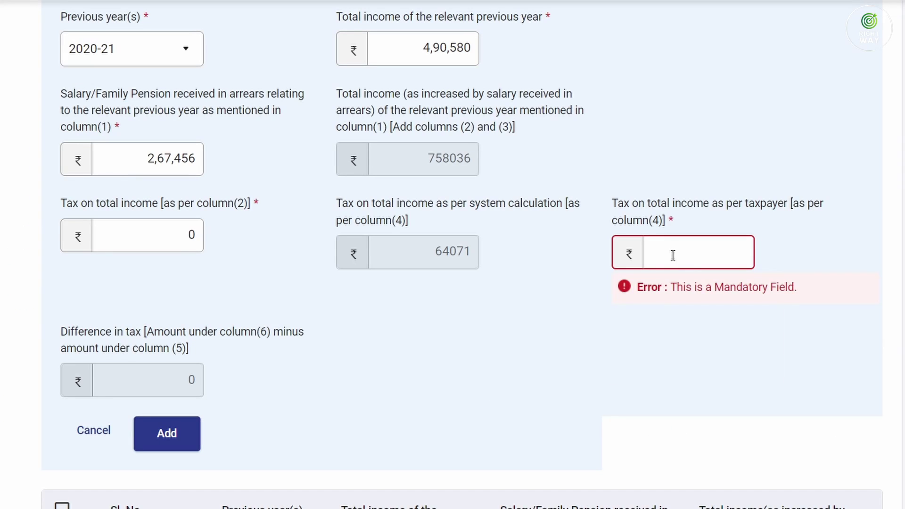
{"action": "left_click", "coordinate": [672, 254]}
{"action": "type", "text": "64071"}
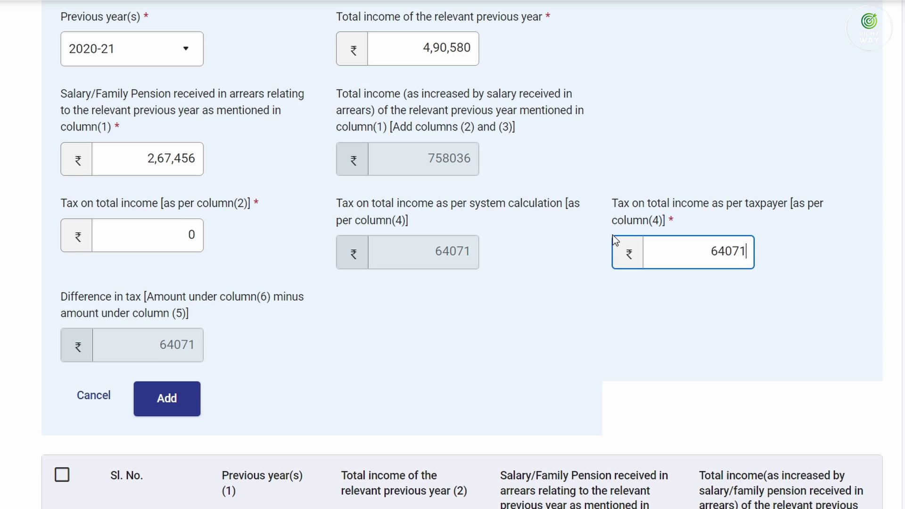
{"action": "key", "text": "Tab"}
{"action": "left_click", "coordinate": [187, 408]}
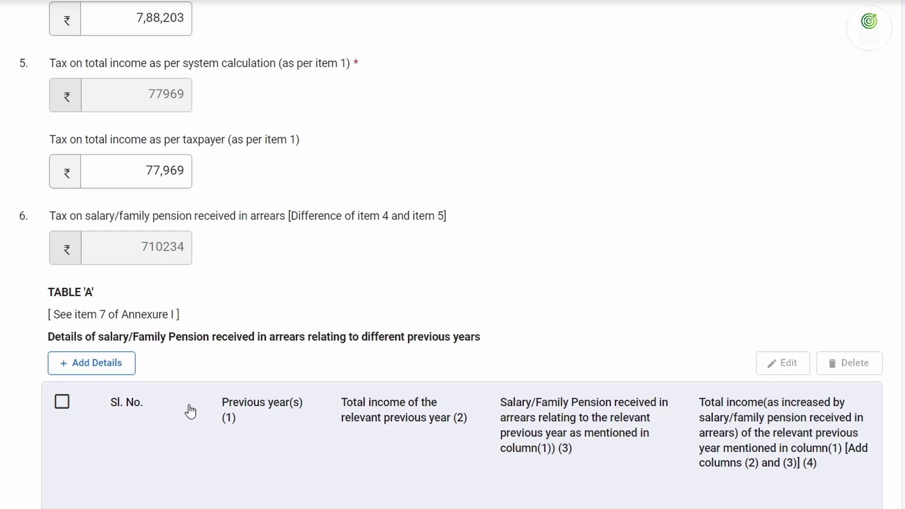
Begin a 2021-22 row in Table 'A' with total income 5,29,080
{"action": "scroll", "coordinate": [241, 373], "scroll_direction": "down", "scroll_amount": 5}
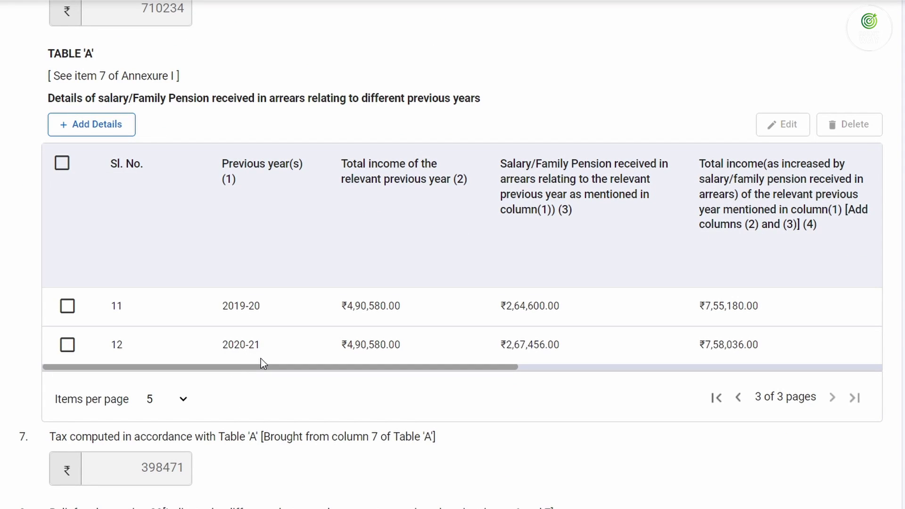
{"action": "scroll", "coordinate": [261, 358], "scroll_direction": "up", "scroll_amount": 2}
{"action": "left_click", "coordinate": [77, 204]}
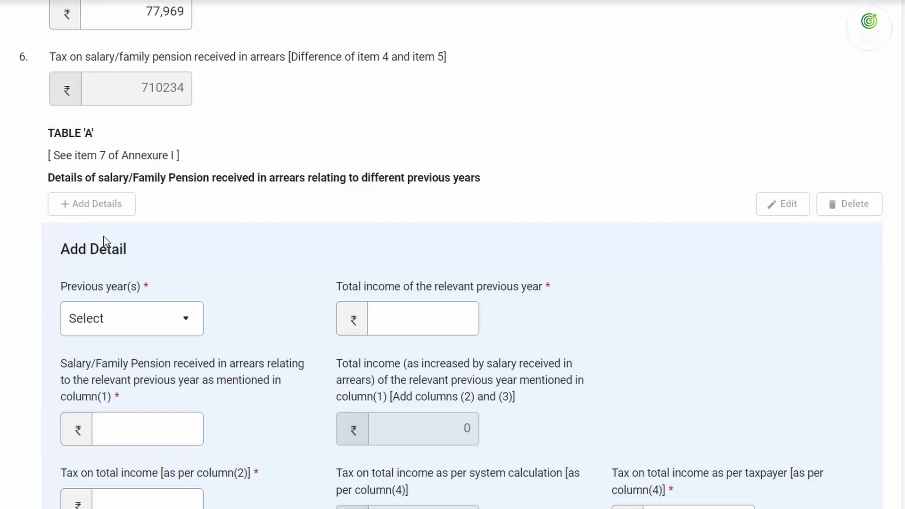
{"action": "left_click", "coordinate": [132, 326]}
{"action": "left_click", "coordinate": [124, 350]}
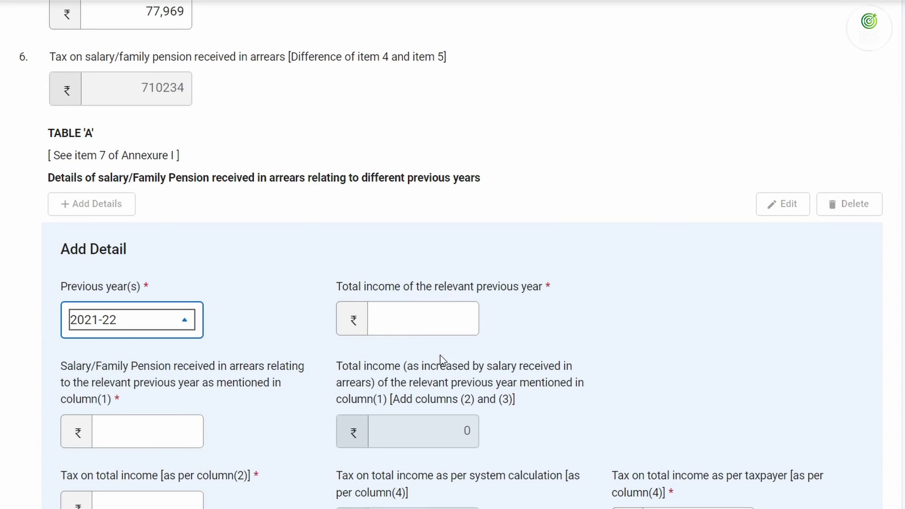
{"action": "key", "text": "Tab"}
{"action": "key", "text": "alt+Tab"}
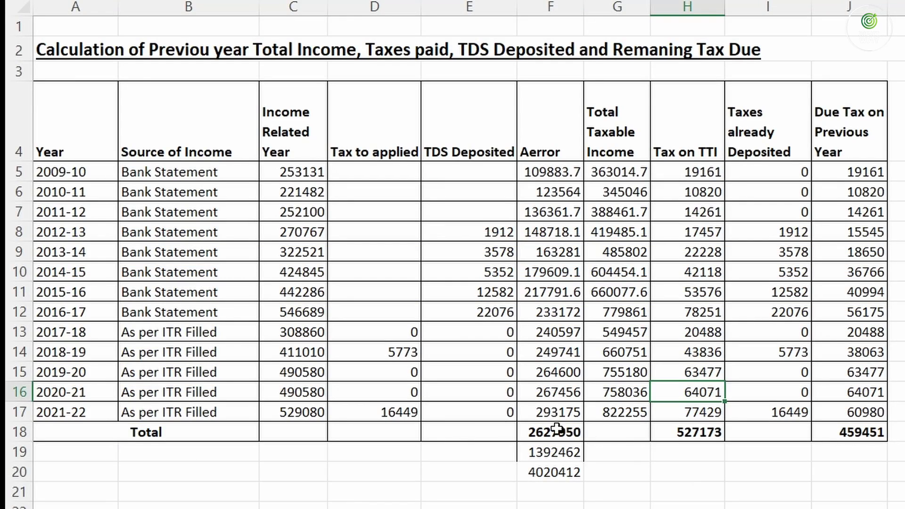
{"action": "left_click", "coordinate": [302, 408]}
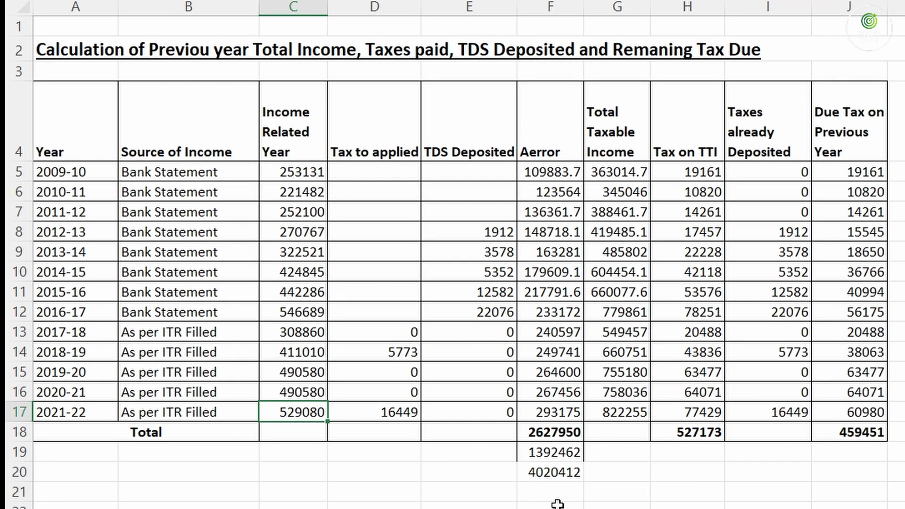
{"action": "key", "text": "alt+Tab"}
{"action": "type", "text": "5"}
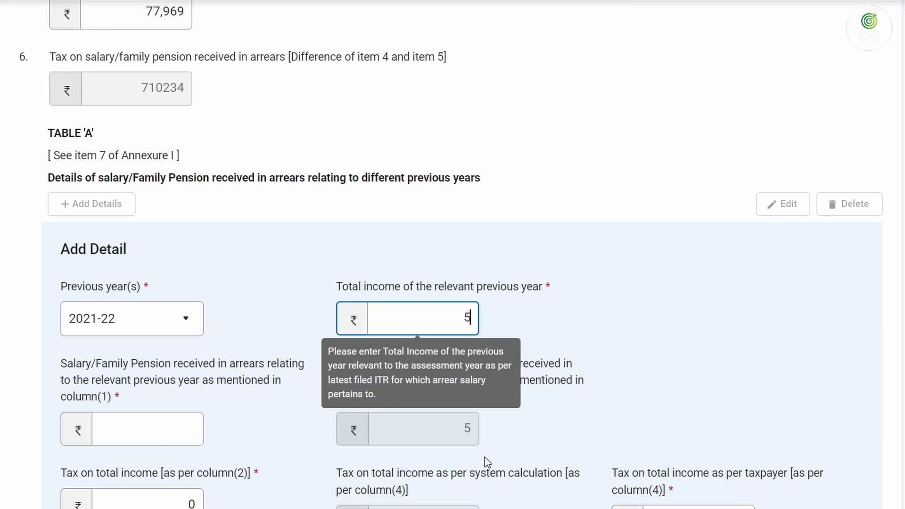
{"action": "type", "text": ",29,08080"}
{"action": "key", "text": "Tab"}
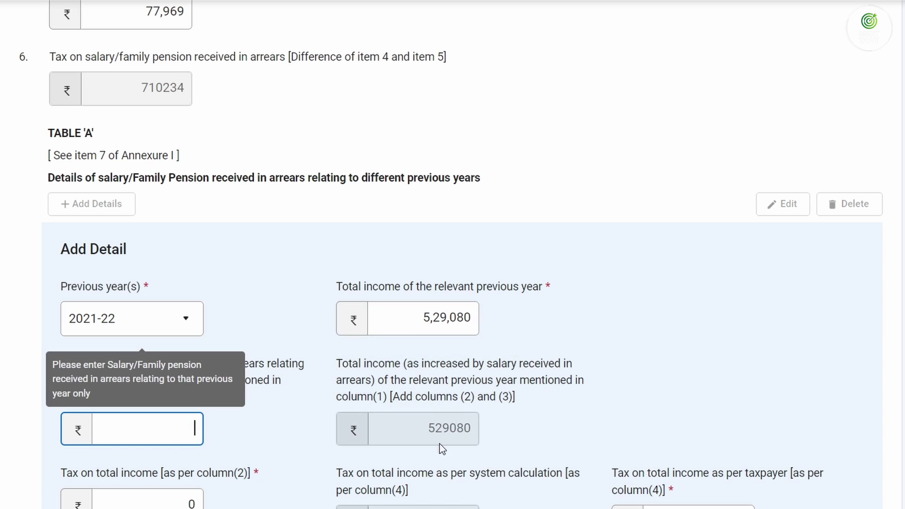
Enter 2,93,175 as the 2021-22 arrears and 16,449 as tax on total income
{"action": "key", "text": "alt+Tab"}
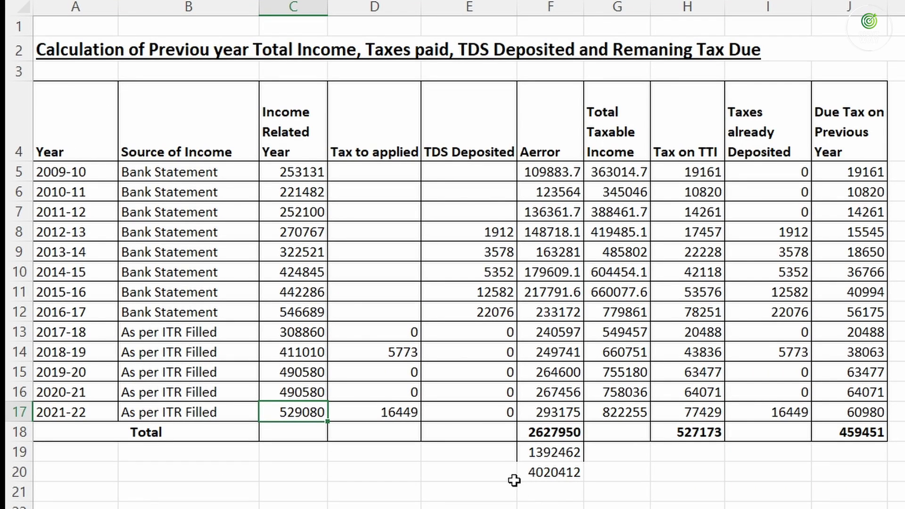
{"action": "left_click", "coordinate": [551, 412]}
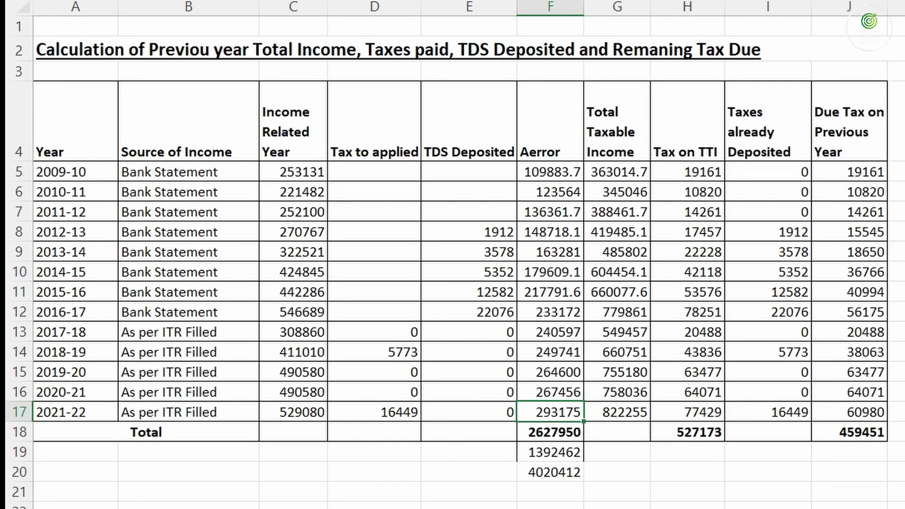
{"action": "key", "text": "alt+Tab"}
{"action": "type", "text": "2"}
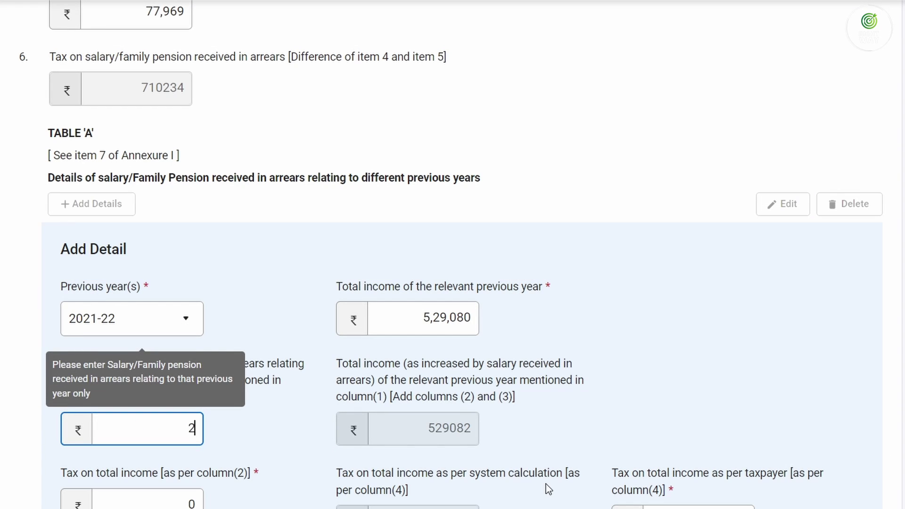
{"action": "type", "text": "93175"}
{"action": "key", "text": "Tab"}
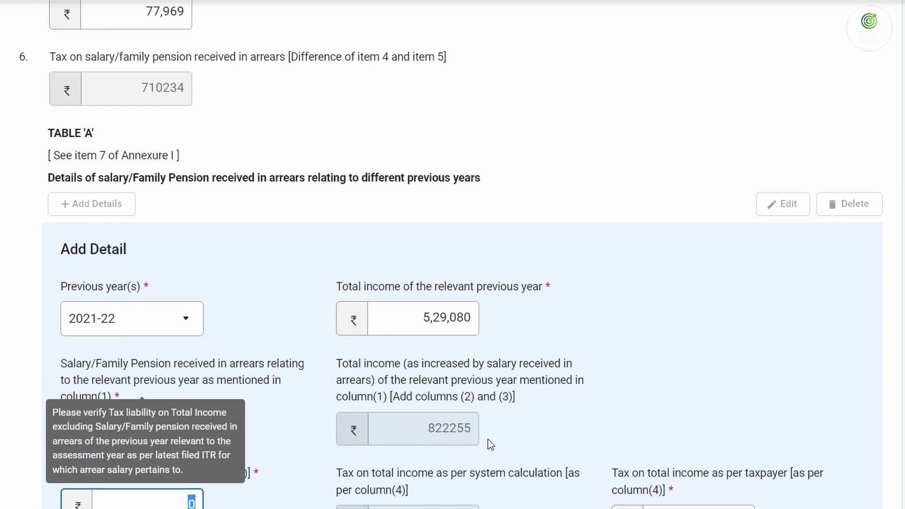
{"action": "scroll", "coordinate": [422, 383], "scroll_direction": "down", "scroll_amount": 2}
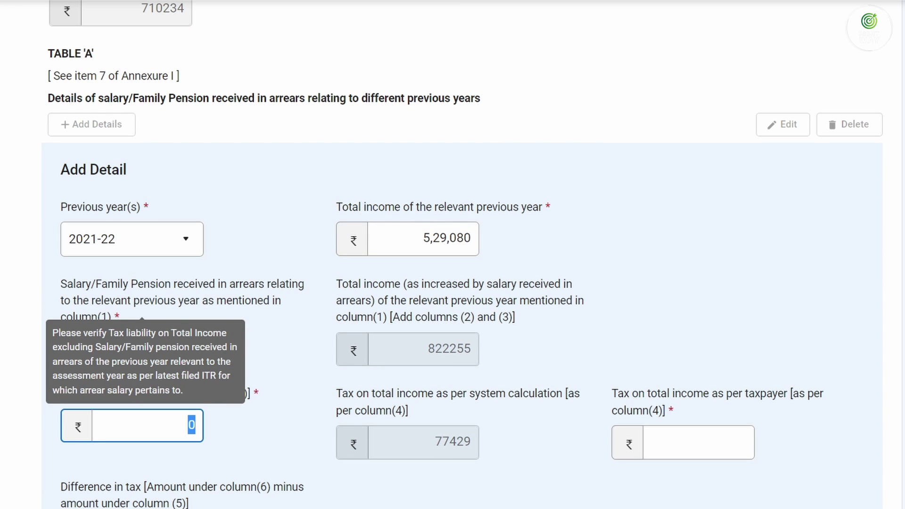
{"action": "left_click", "coordinate": [646, 404]}
{"action": "left_click", "coordinate": [384, 412]}
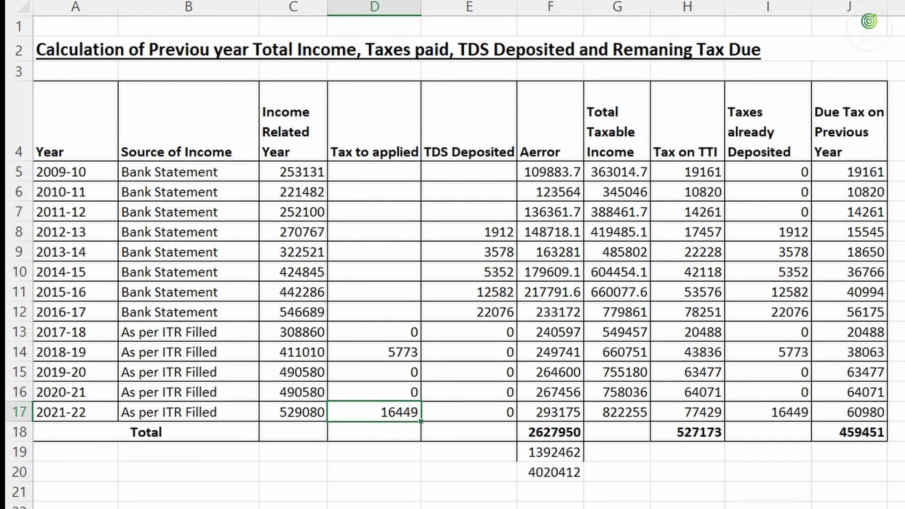
{"action": "left_click", "coordinate": [433, 448]}
{"action": "type", "text": "16449"}
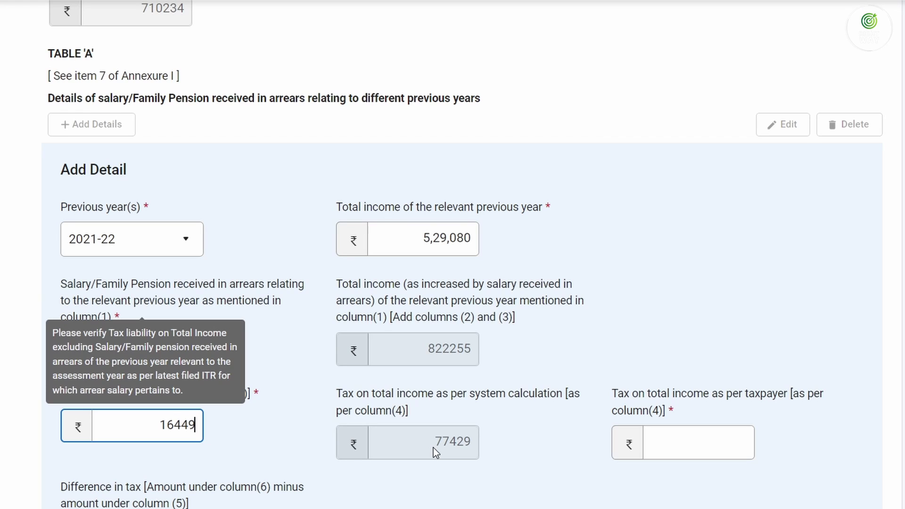
{"action": "key", "text": "Tab"}
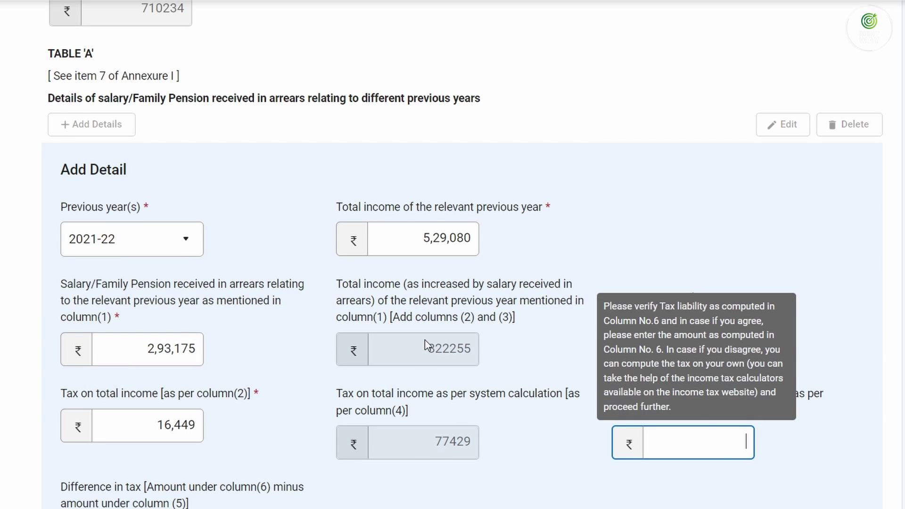
Paste 77,429 as the 2021-22 taxpayer tax and add the row
{"action": "left_click_drag", "start_coordinate": [427, 348], "coordinate": [469, 363]}
{"action": "left_click_drag", "start_coordinate": [438, 441], "coordinate": [470, 443]}
{"action": "key", "text": "ctrl+c"}
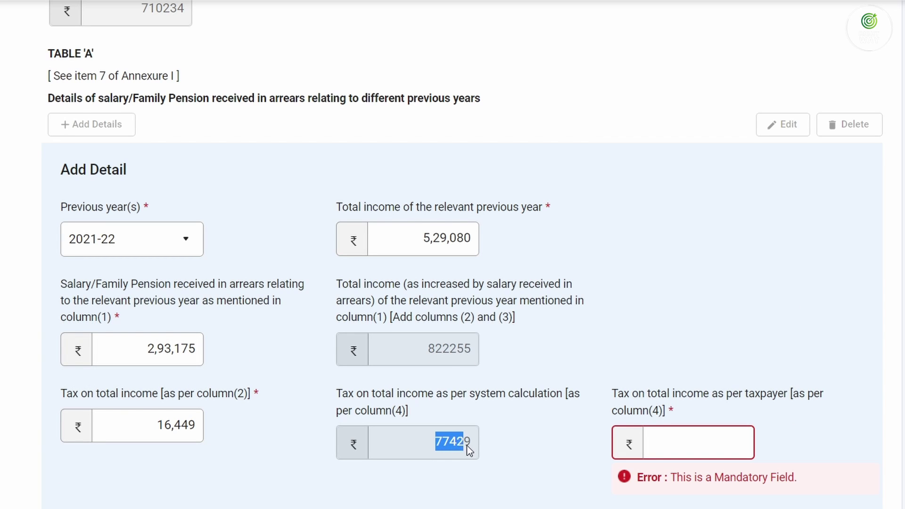
{"action": "left_click_drag", "start_coordinate": [427, 349], "coordinate": [481, 354]}
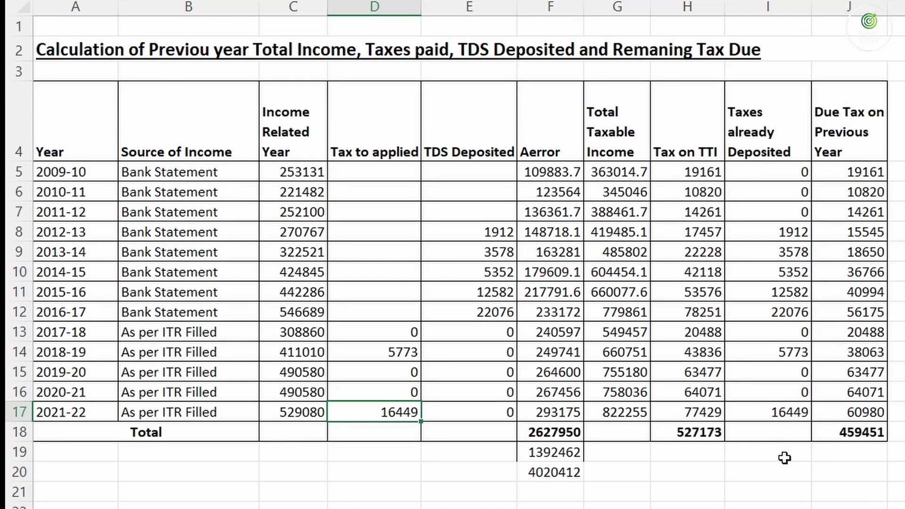
{"action": "left_click", "coordinate": [717, 419]}
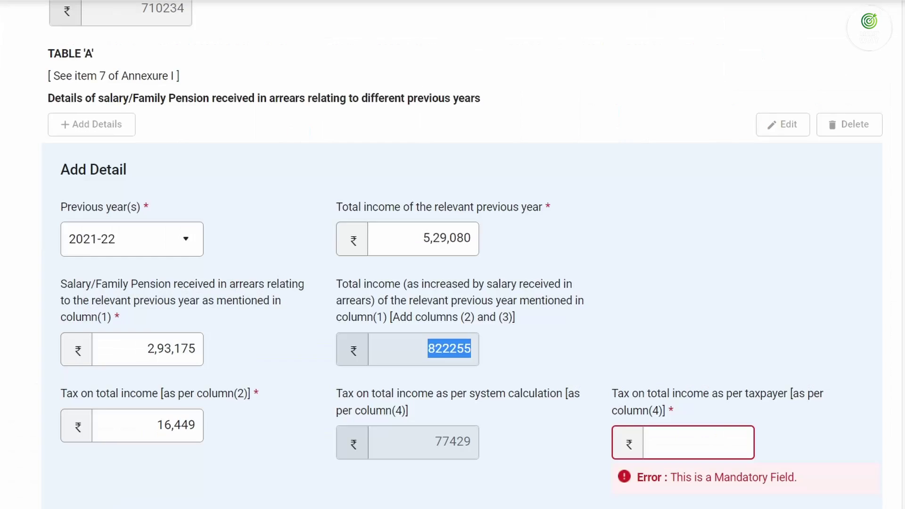
{"action": "left_click", "coordinate": [662, 432]}
{"action": "key", "text": "ctrl+v"}
{"action": "key", "text": "Tab"}
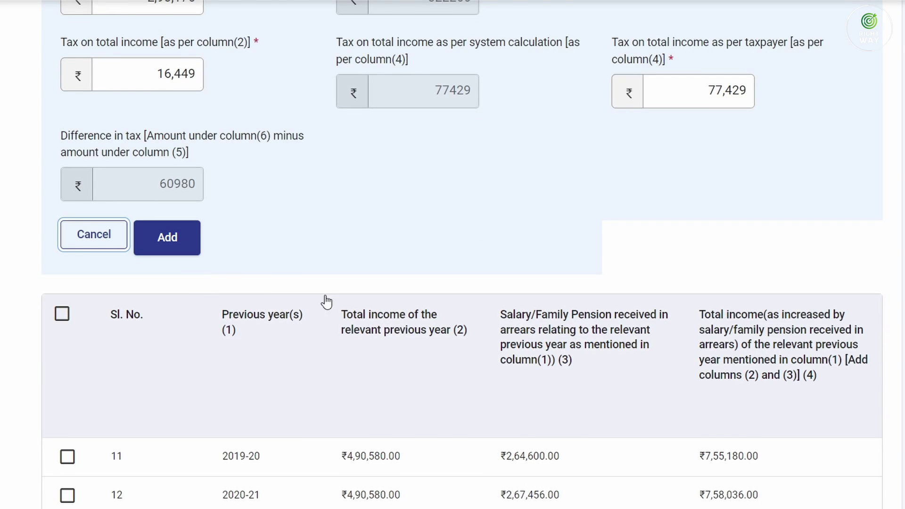
{"action": "scroll", "coordinate": [326, 301], "scroll_direction": "up", "scroll_amount": 2}
{"action": "mouse_move", "coordinate": [162, 156]}
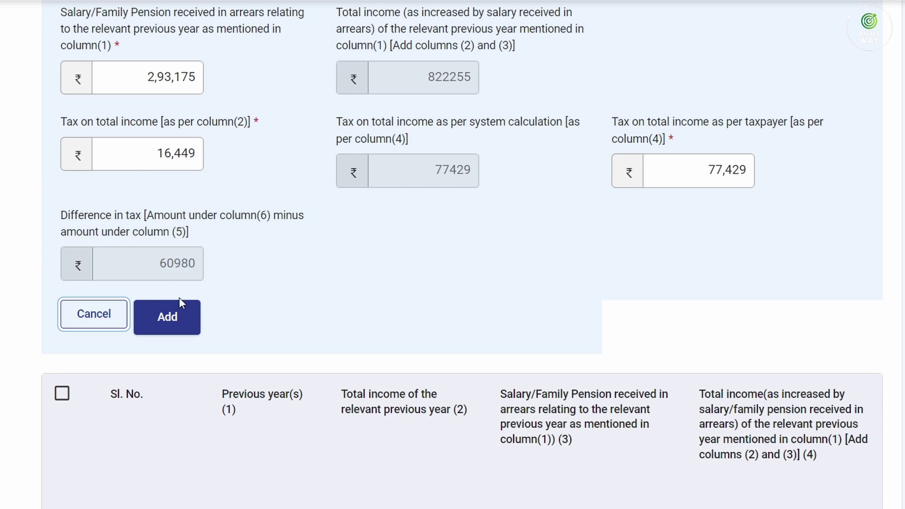
{"action": "left_click", "coordinate": [183, 314]}
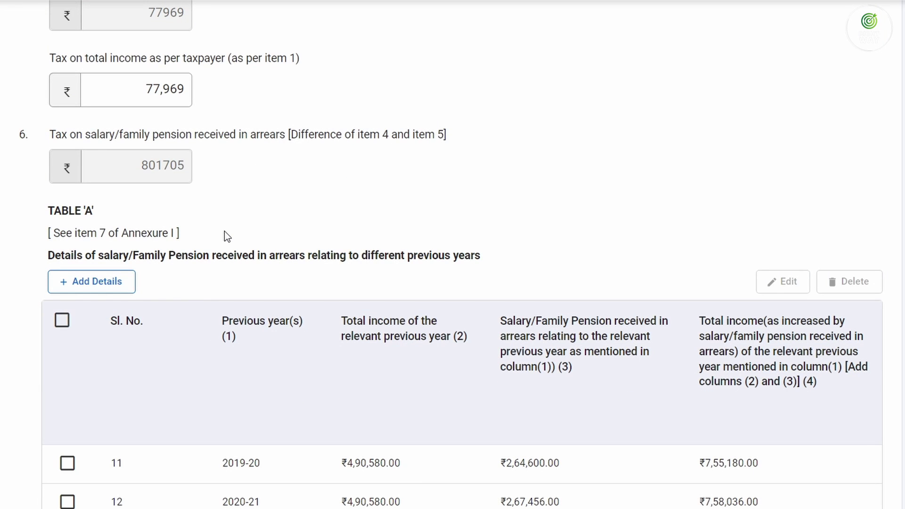
{"action": "scroll", "coordinate": [227, 233], "scroll_direction": "down", "scroll_amount": 6}
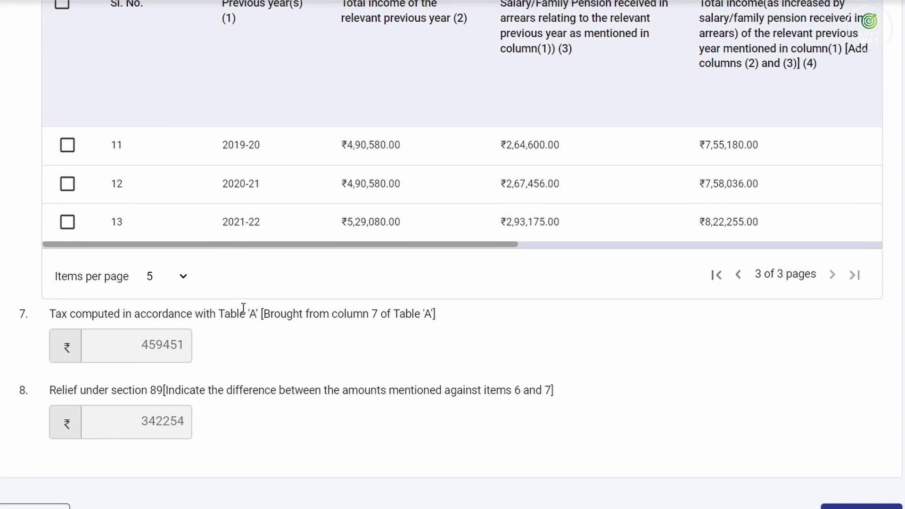
{"action": "scroll", "coordinate": [244, 334], "scroll_direction": "up", "scroll_amount": 12}
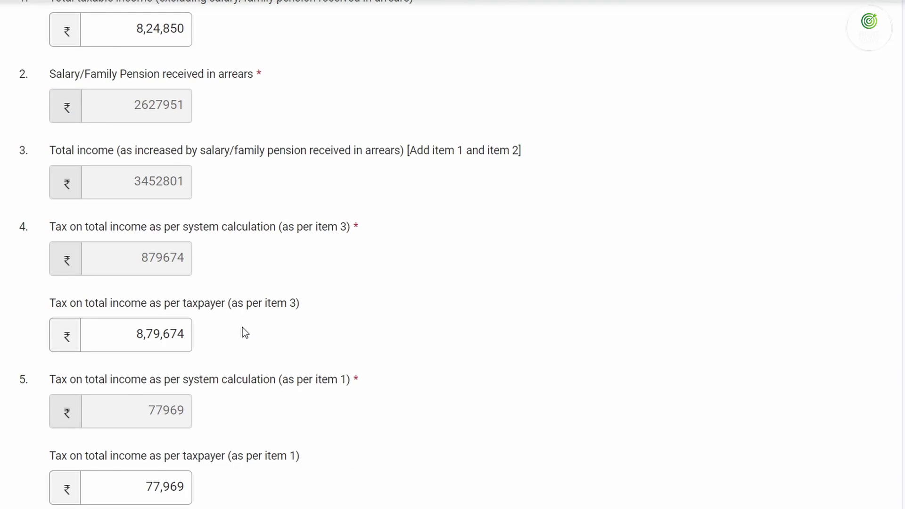
{"action": "scroll", "coordinate": [242, 327], "scroll_direction": "up", "scroll_amount": 2}
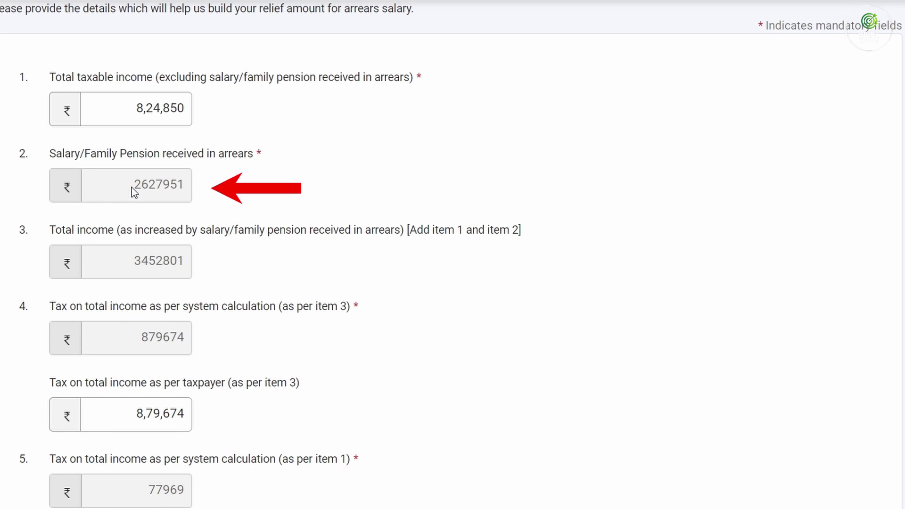
{"action": "left_click_drag", "start_coordinate": [133, 187], "coordinate": [185, 195]}
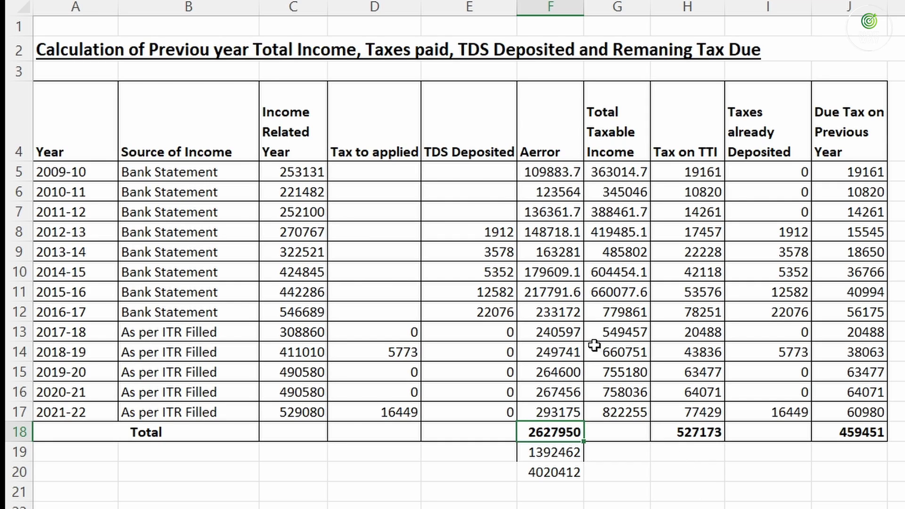
{"action": "left_click", "coordinate": [566, 294]}
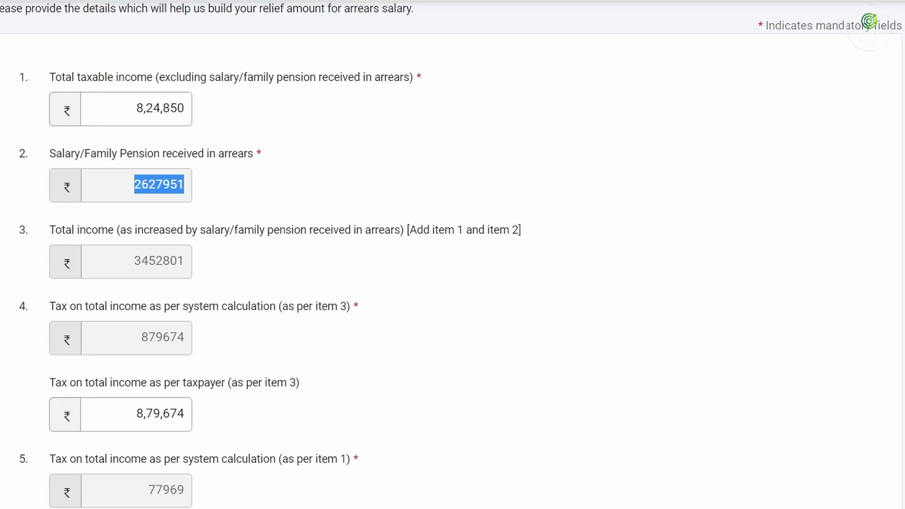
{"action": "scroll", "coordinate": [189, 403], "scroll_direction": "down", "scroll_amount": 10}
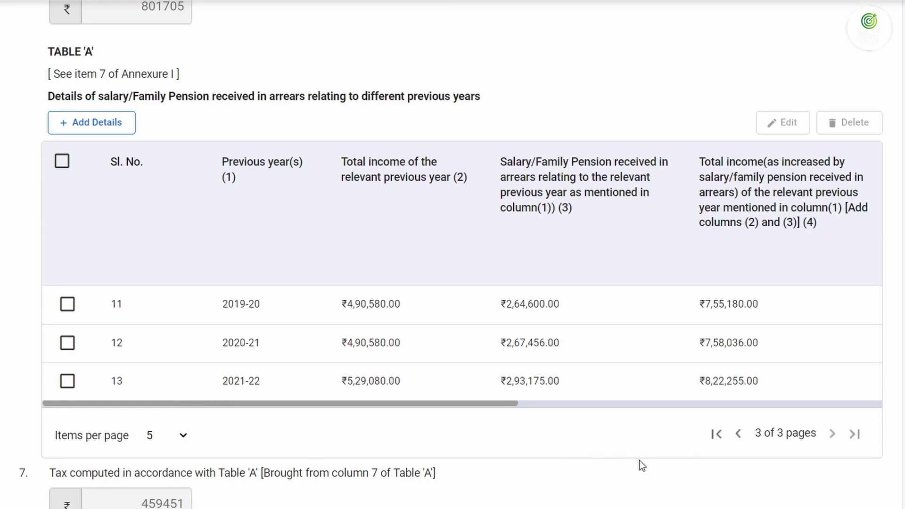
Correct the 2015-16 Table 'A' arrears from 217792 to 217791 and save the row
{"action": "left_click", "coordinate": [738, 433]}
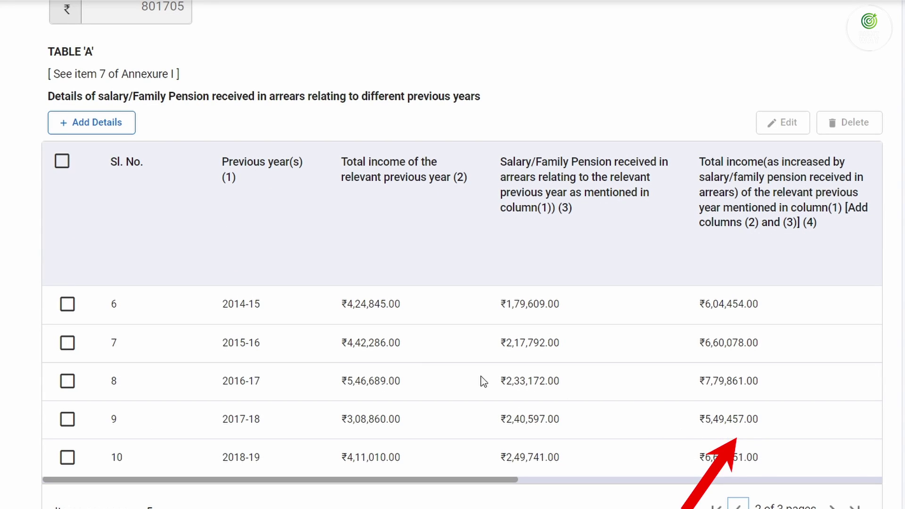
{"action": "left_click", "coordinate": [66, 343]}
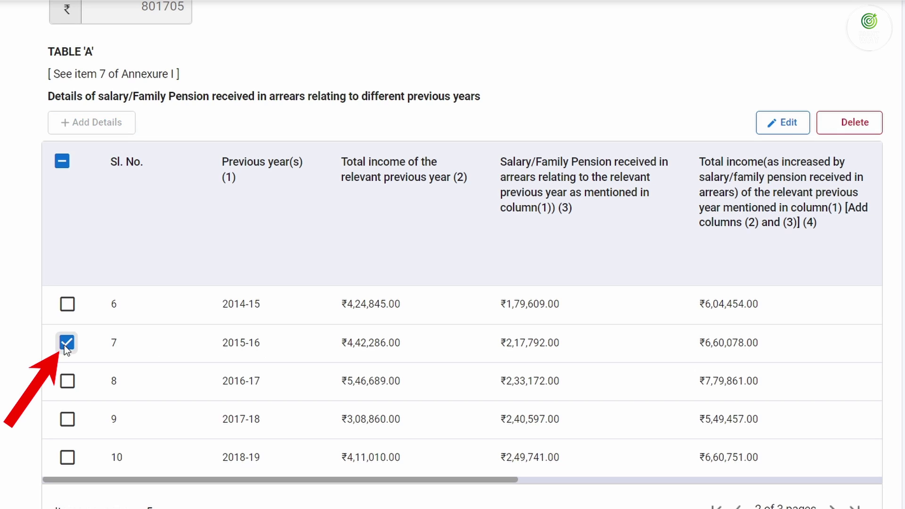
{"action": "left_click", "coordinate": [785, 126]}
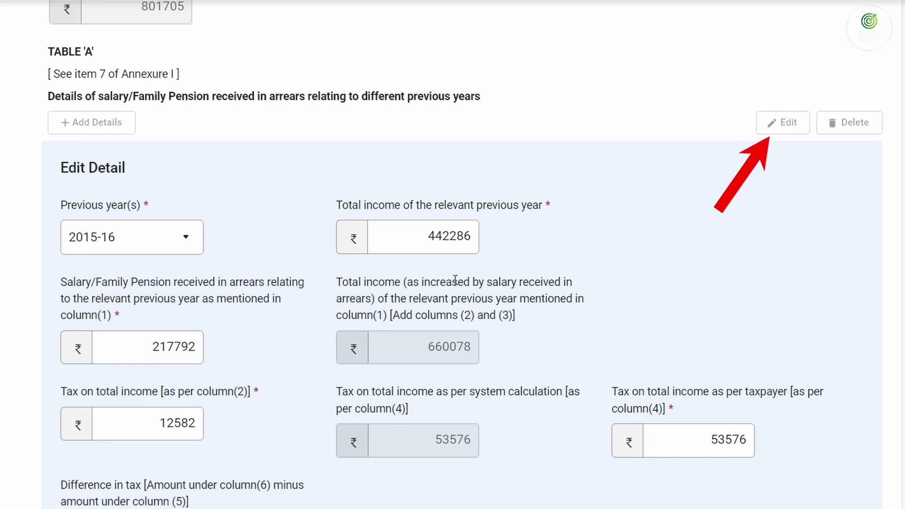
{"action": "left_click", "coordinate": [191, 348]}
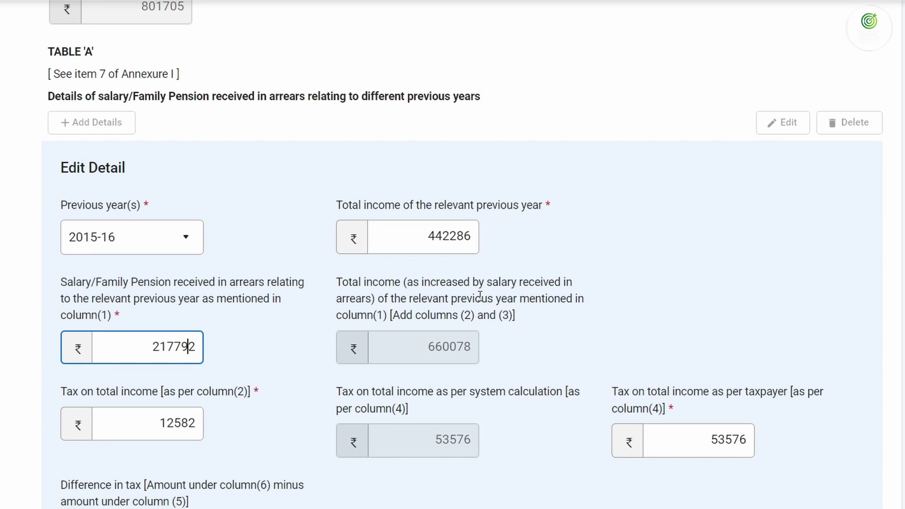
{"action": "key", "text": "shift+Right"}
{"action": "type", "text": "1"}
{"action": "key", "text": "Tab"}
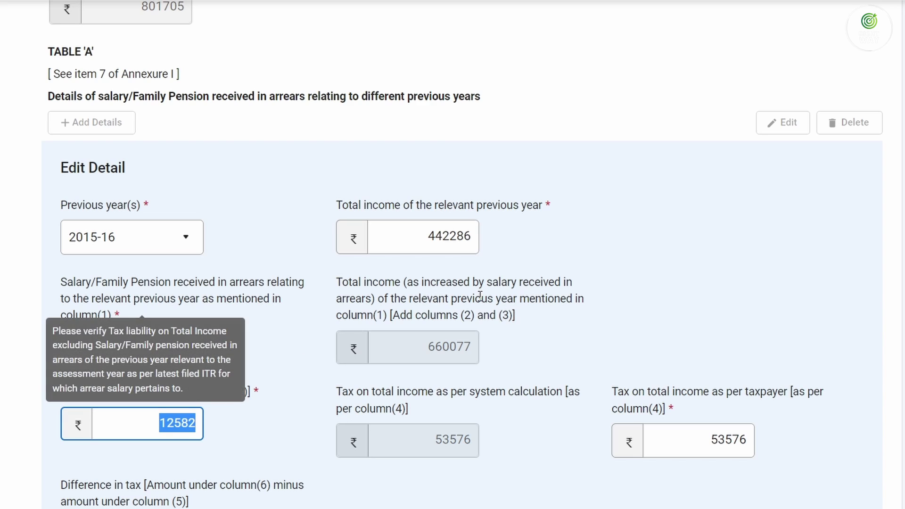
{"action": "scroll", "coordinate": [745, 370], "scroll_direction": "down", "scroll_amount": 3}
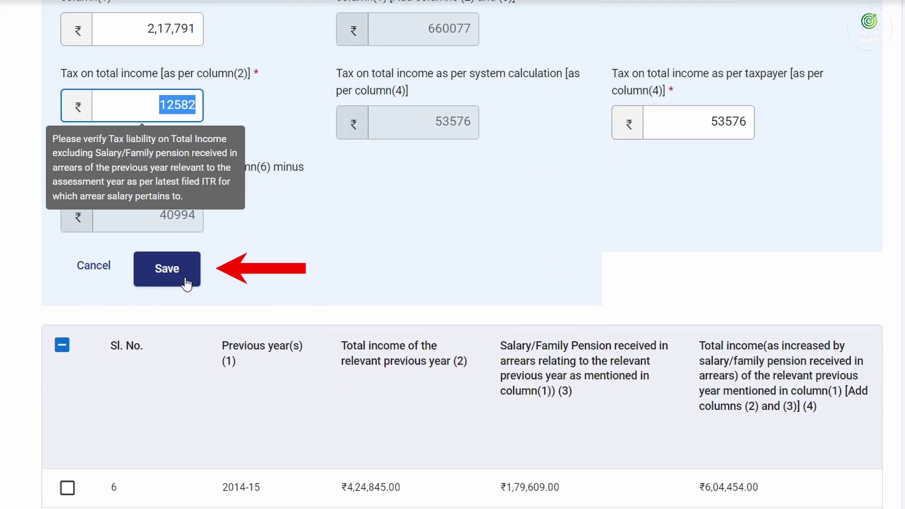
{"action": "left_click", "coordinate": [141, 278]}
{"action": "scroll", "coordinate": [468, 319], "scroll_direction": "up", "scroll_amount": 5}
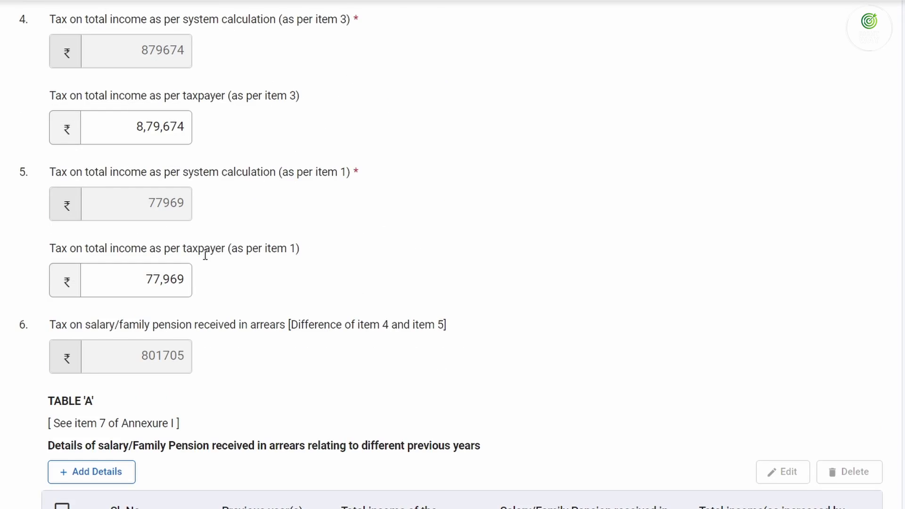
{"action": "scroll", "coordinate": [204, 254], "scroll_direction": "up", "scroll_amount": 3}
{"action": "scroll", "coordinate": [154, 213], "scroll_direction": "up", "scroll_amount": 2}
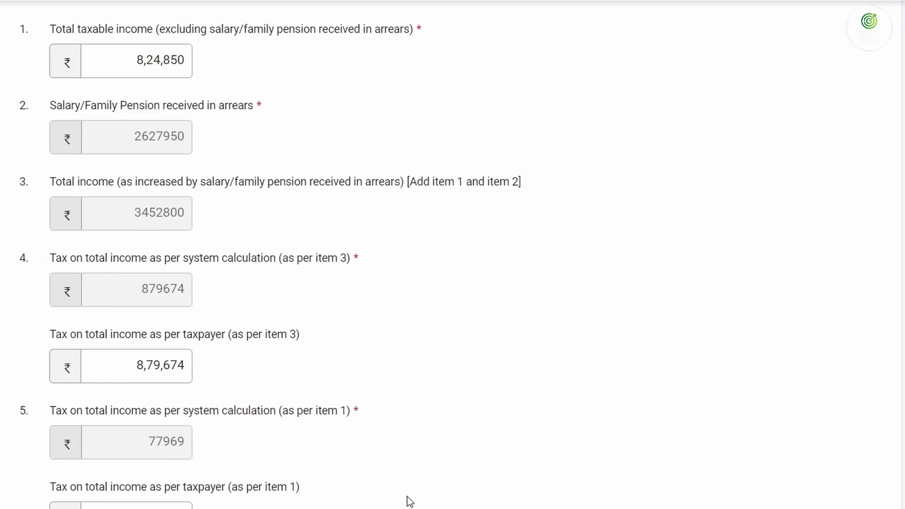
{"action": "scroll", "coordinate": [188, 369], "scroll_direction": "down", "scroll_amount": 5}
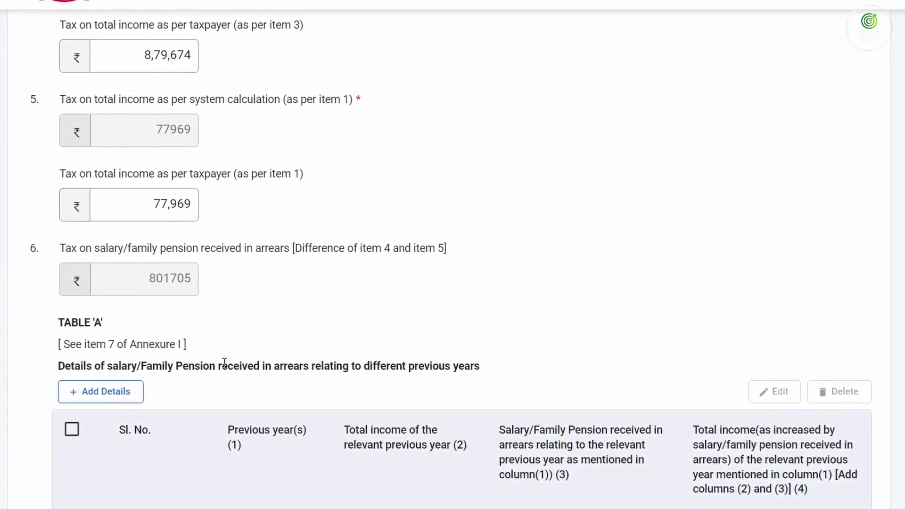
{"action": "scroll", "coordinate": [220, 354], "scroll_direction": "up", "scroll_amount": 5}
{"action": "scroll", "coordinate": [226, 365], "scroll_direction": "down", "scroll_amount": 6}
{"action": "scroll", "coordinate": [228, 368], "scroll_direction": "down", "scroll_amount": 10}
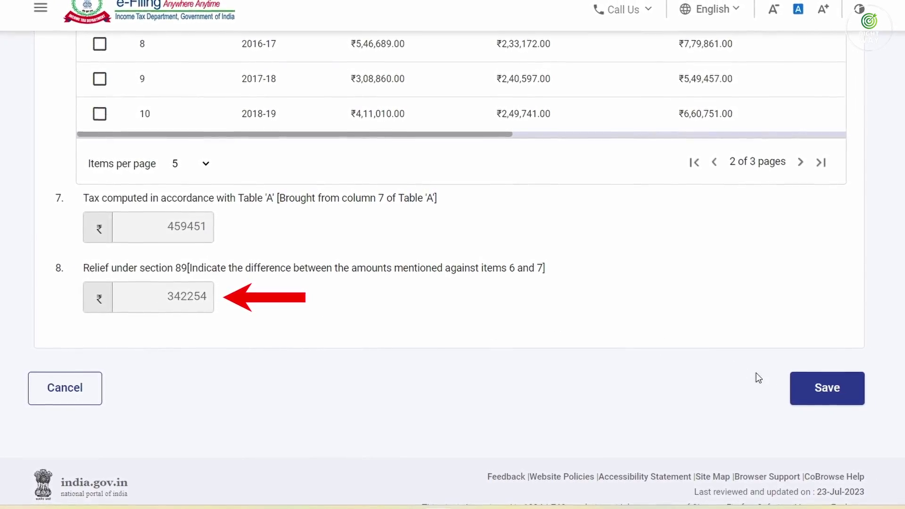
Save Annexure I, then accept the verification declaration with place JODHPUR and save it
{"action": "left_click", "coordinate": [809, 394]}
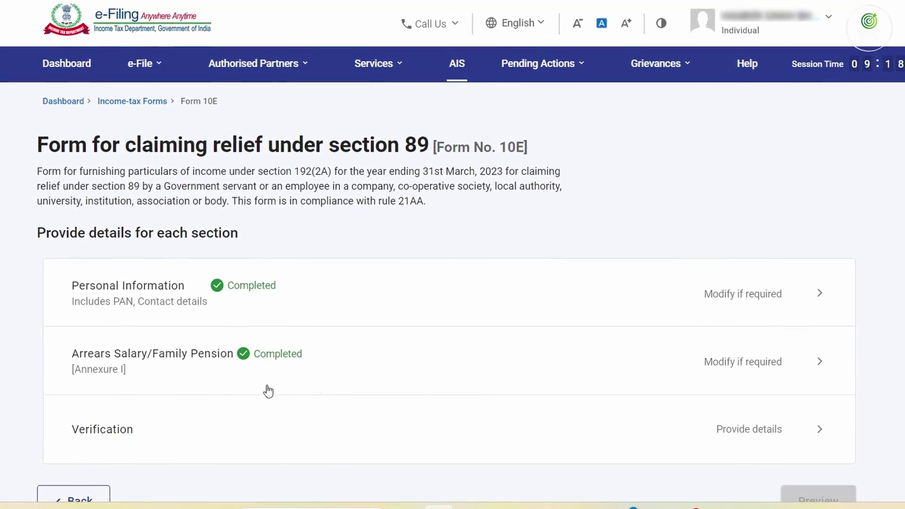
{"action": "left_click", "coordinate": [794, 417]}
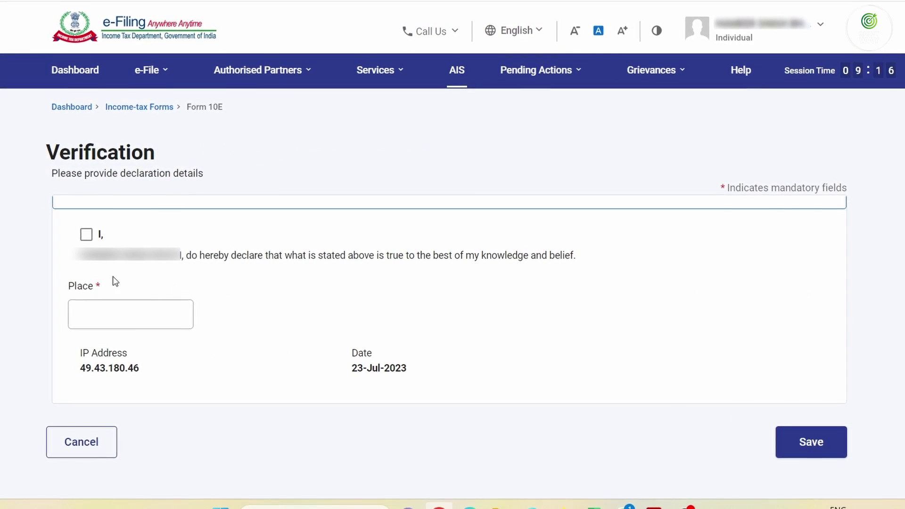
{"action": "left_click", "coordinate": [90, 236]}
{"action": "left_click", "coordinate": [137, 309]}
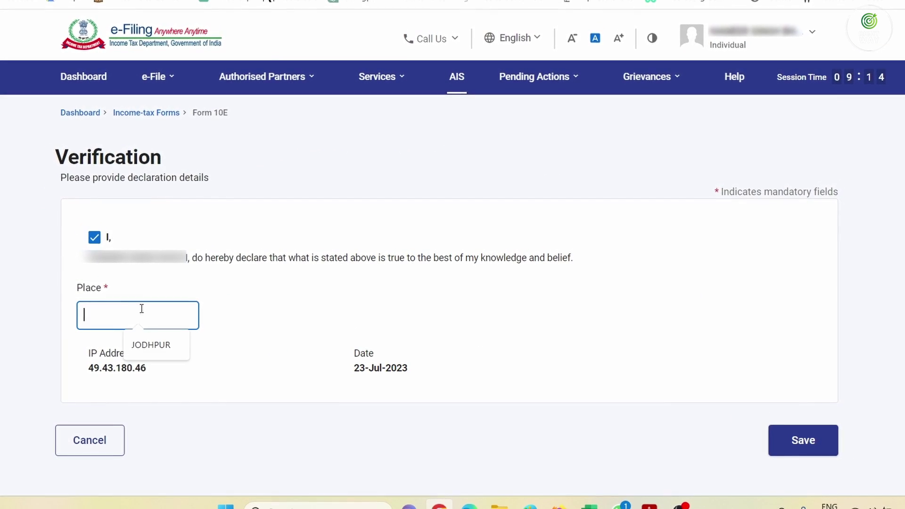
{"action": "type", "text": "JODHPUR"}
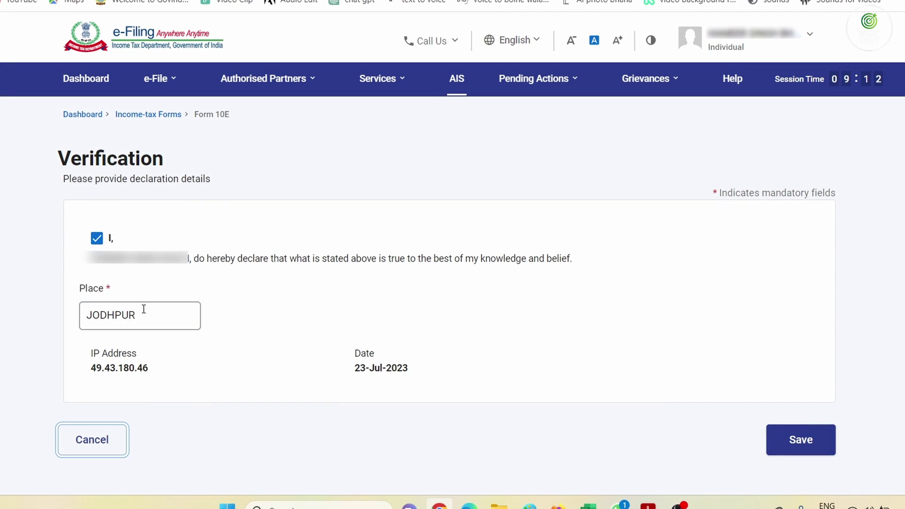
{"action": "left_click", "coordinate": [773, 440]}
{"action": "scroll", "coordinate": [513, 349], "scroll_direction": "down", "scroll_amount": 3}
Preview Form 10E and review the arrears, tax on total income and section 89 relief 342254
{"action": "left_click", "coordinate": [793, 353]}
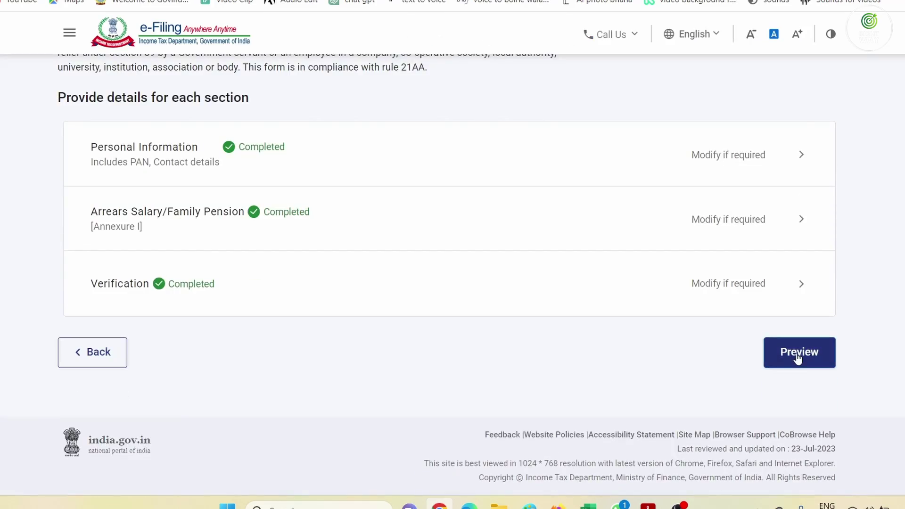
{"action": "scroll", "coordinate": [546, 320], "scroll_direction": "down", "scroll_amount": 10}
{"action": "scroll", "coordinate": [551, 320], "scroll_direction": "down", "scroll_amount": 15}
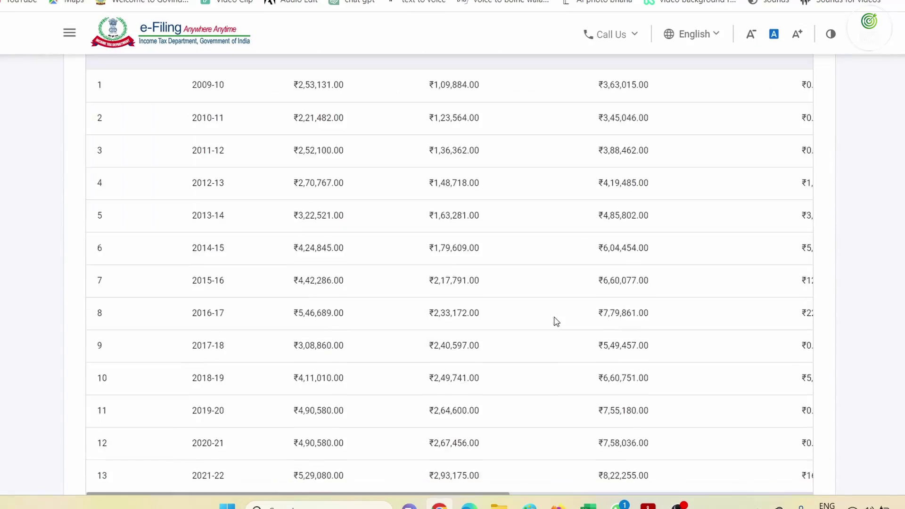
{"action": "scroll", "coordinate": [757, 327], "scroll_direction": "up", "scroll_amount": 15}
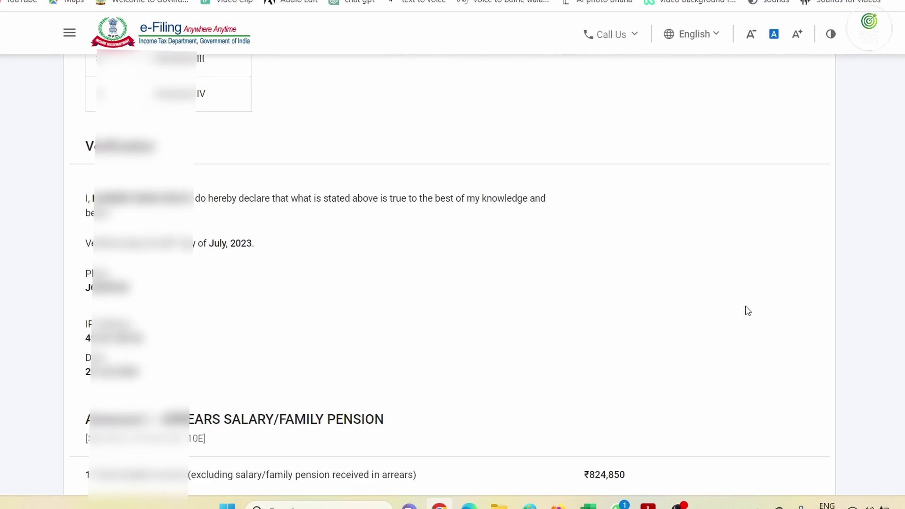
{"action": "scroll", "coordinate": [747, 310], "scroll_direction": "up", "scroll_amount": 10}
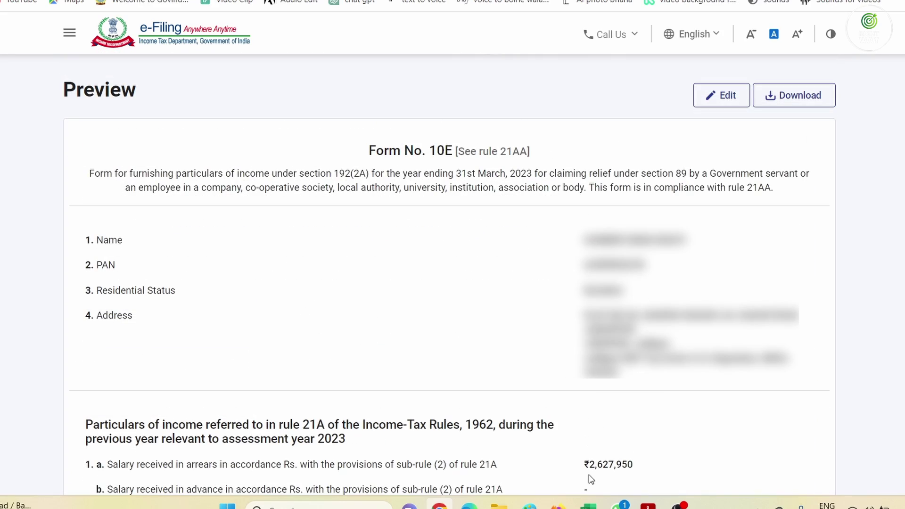
{"action": "scroll", "coordinate": [668, 110], "scroll_direction": "down", "scroll_amount": 8}
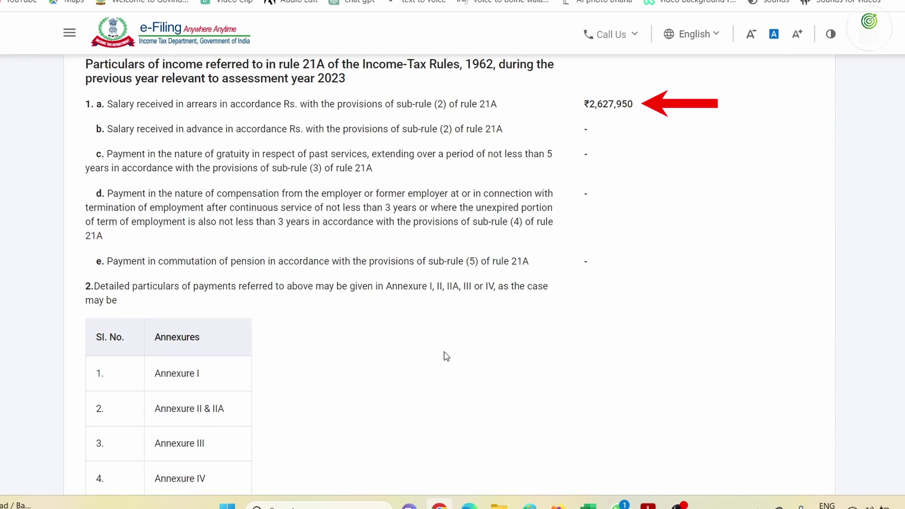
{"action": "scroll", "coordinate": [237, 377], "scroll_direction": "down", "scroll_amount": 7}
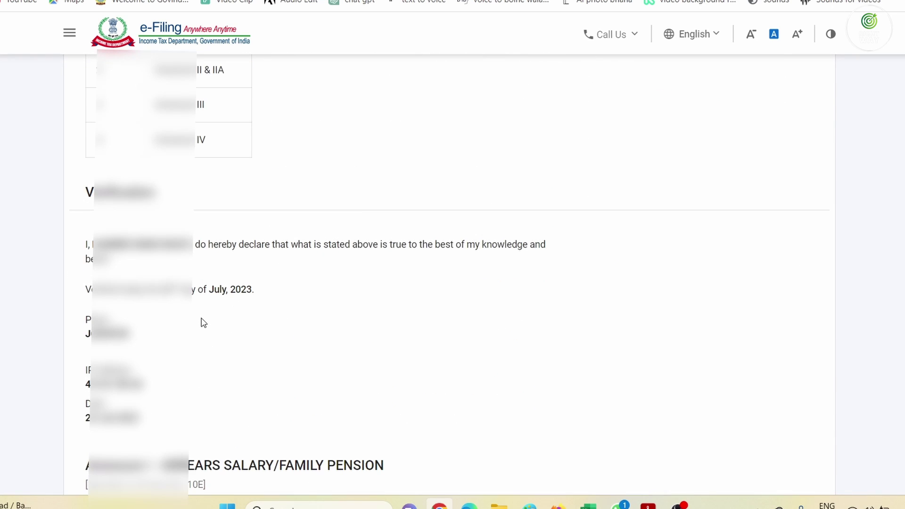
{"action": "scroll", "coordinate": [204, 322], "scroll_direction": "down", "scroll_amount": 7}
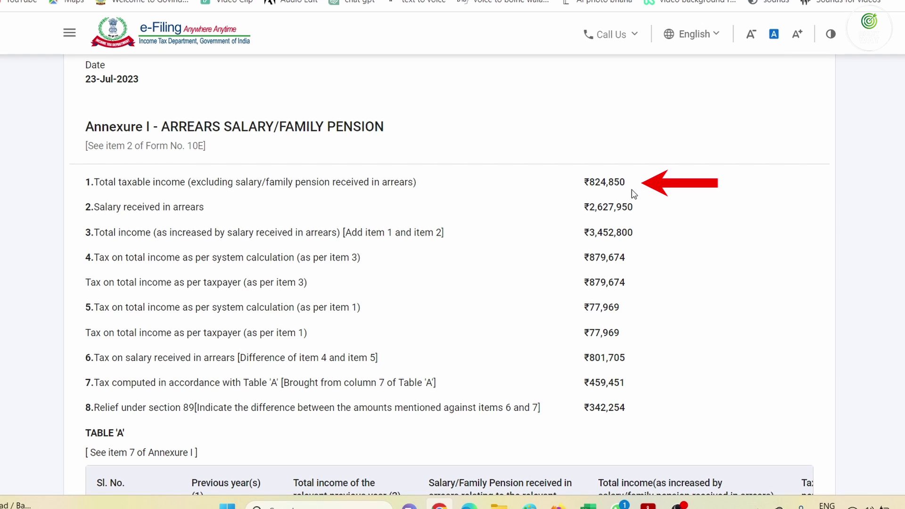
{"action": "mouse_move", "coordinate": [595, 207]}
{"action": "left_mouse_down"}
{"action": "mouse_move", "coordinate": [616, 208]}
{"action": "mouse_move", "coordinate": [613, 232]}
{"action": "mouse_move", "coordinate": [636, 234]}
{"action": "left_mouse_up"}
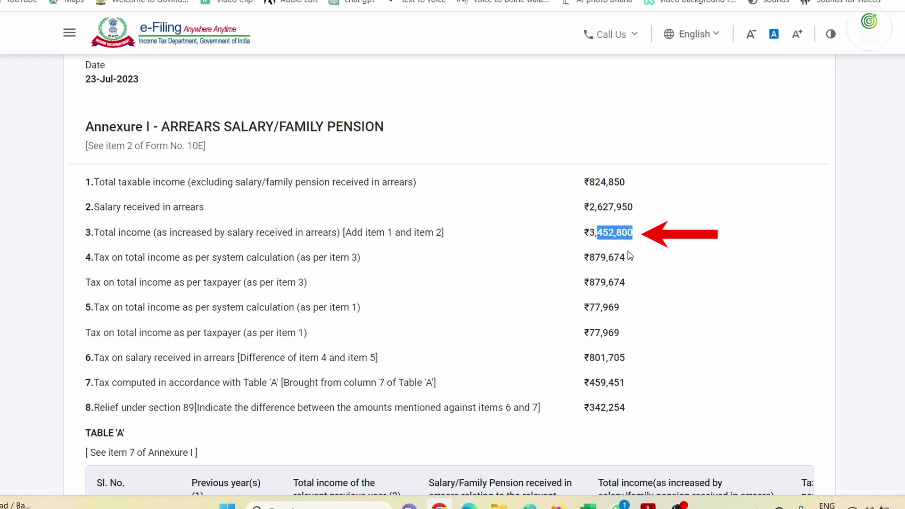
{"action": "left_click_drag", "start_coordinate": [590, 257], "coordinate": [627, 265]}
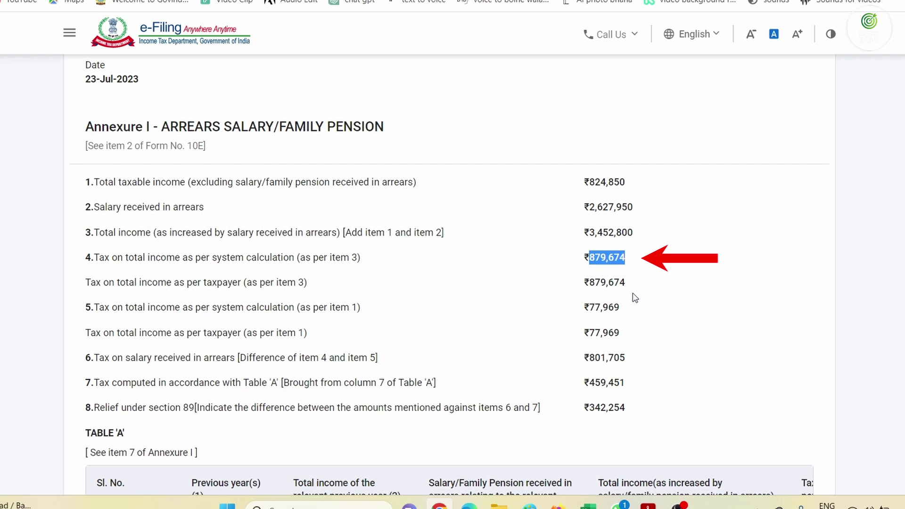
{"action": "left_click_drag", "start_coordinate": [594, 406], "coordinate": [635, 413]}
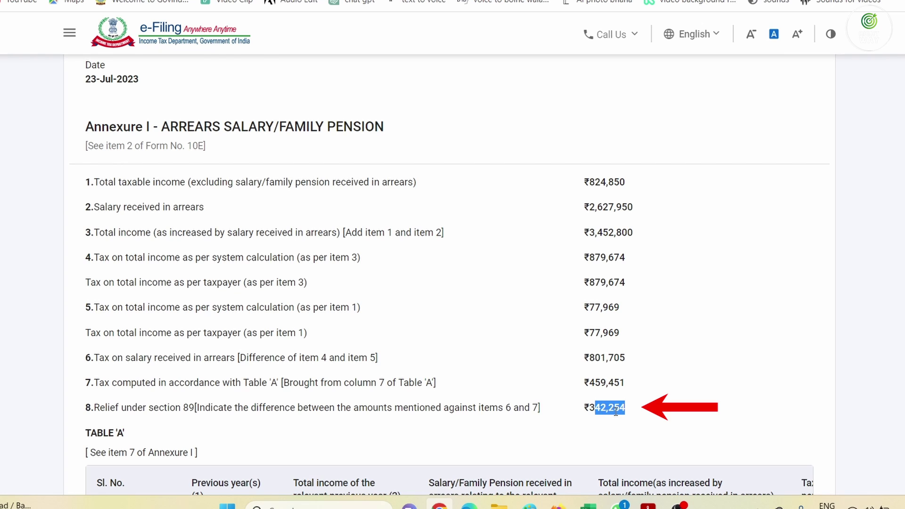
{"action": "scroll", "coordinate": [615, 411], "scroll_direction": "down", "scroll_amount": 3}
{"action": "scroll", "coordinate": [590, 321], "scroll_direction": "down", "scroll_amount": 11}
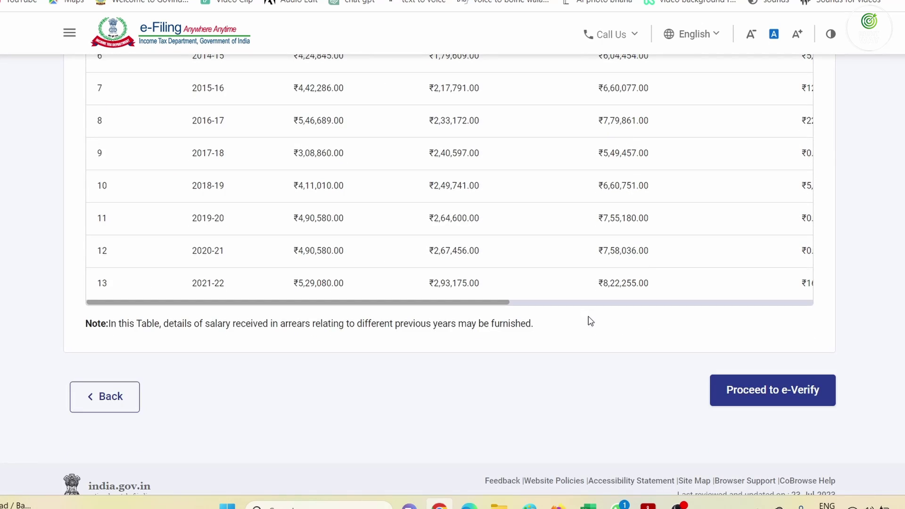
Begin e-verifying Form 10E with an OTP on the Aadhaar-linked mobile and request the OTP
{"action": "left_click", "coordinate": [778, 398]}
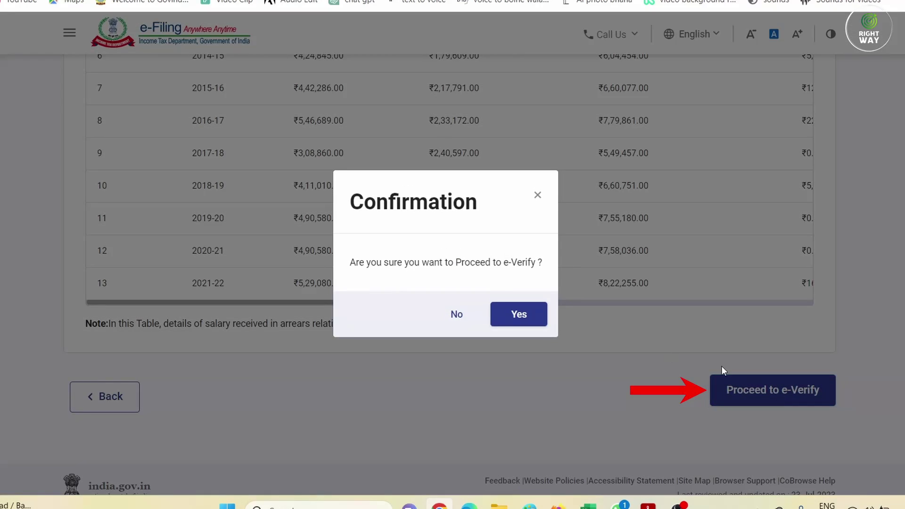
{"action": "left_click", "coordinate": [519, 312]}
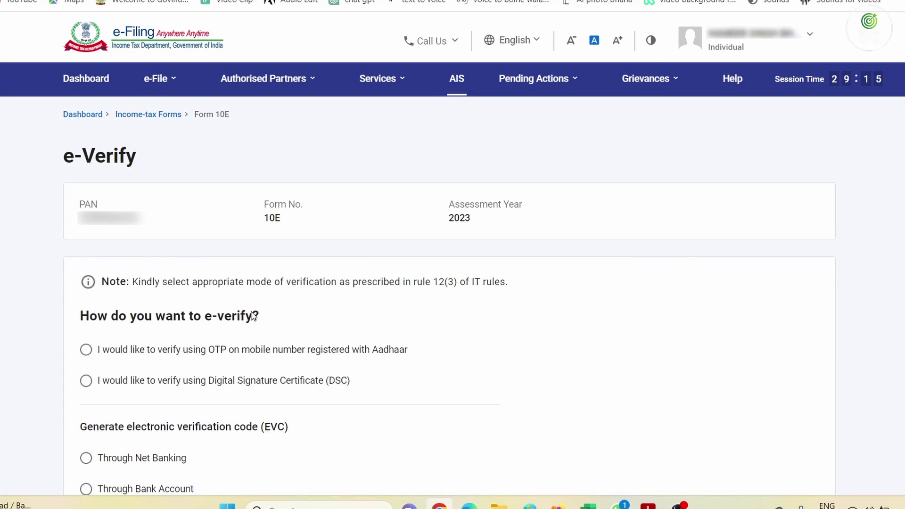
{"action": "left_click", "coordinate": [86, 349]}
{"action": "scroll", "coordinate": [452, 365], "scroll_direction": "down", "scroll_amount": 6}
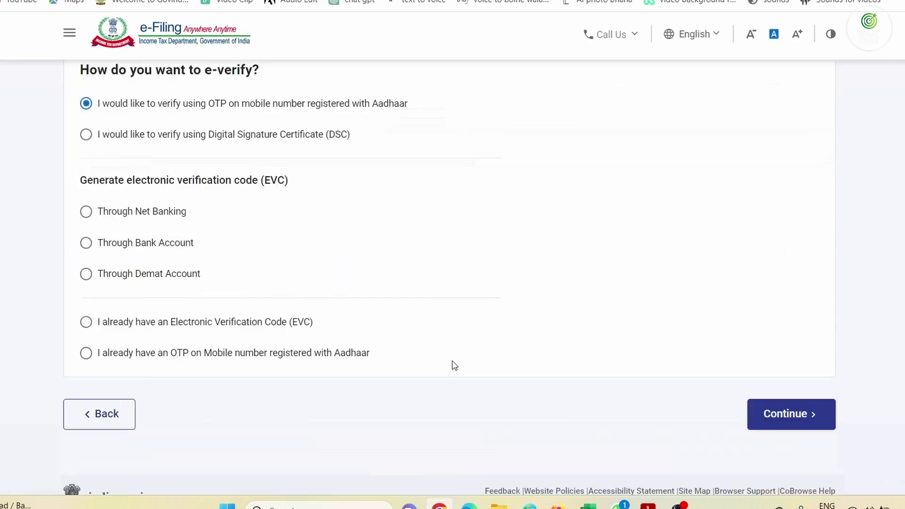
{"action": "left_click", "coordinate": [778, 363]}
{"action": "left_click", "coordinate": [397, 285]}
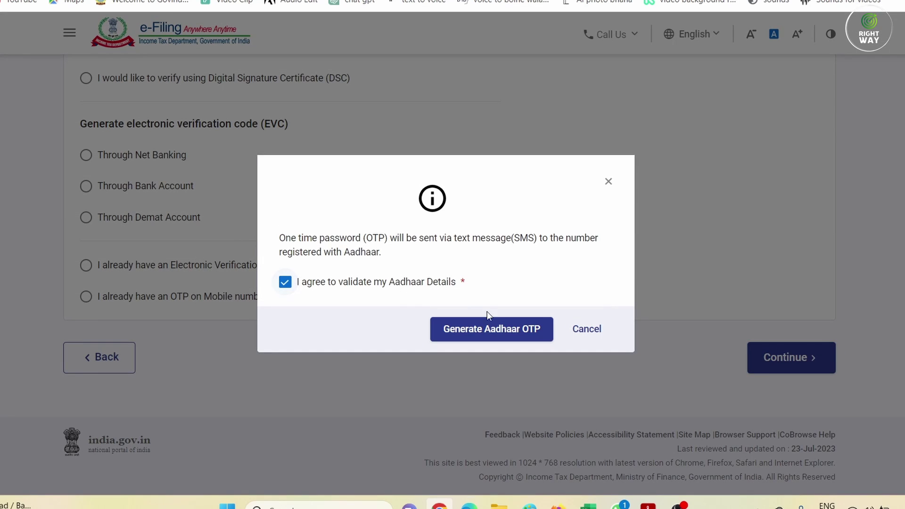
{"action": "left_click", "coordinate": [511, 329]}
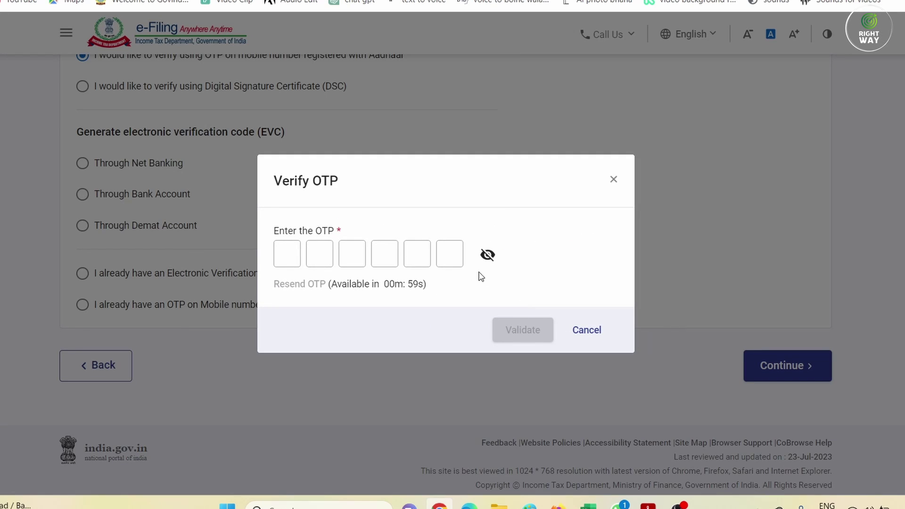
{"action": "left_click", "coordinate": [487, 257]}
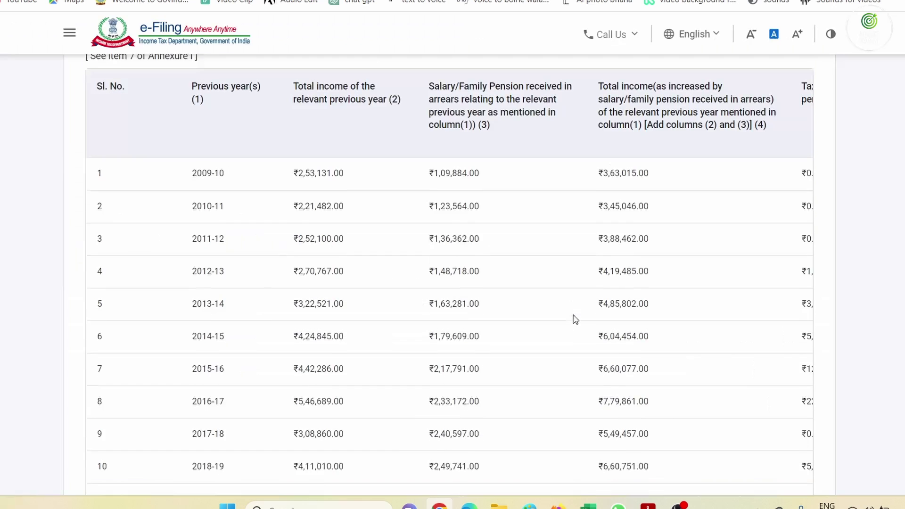
Review the Form 10E preview, highlighting item 8's section 89 relief of ₹342,254 in Annexure I
{"action": "scroll", "coordinate": [571, 303], "scroll_direction": "up", "scroll_amount": 5}
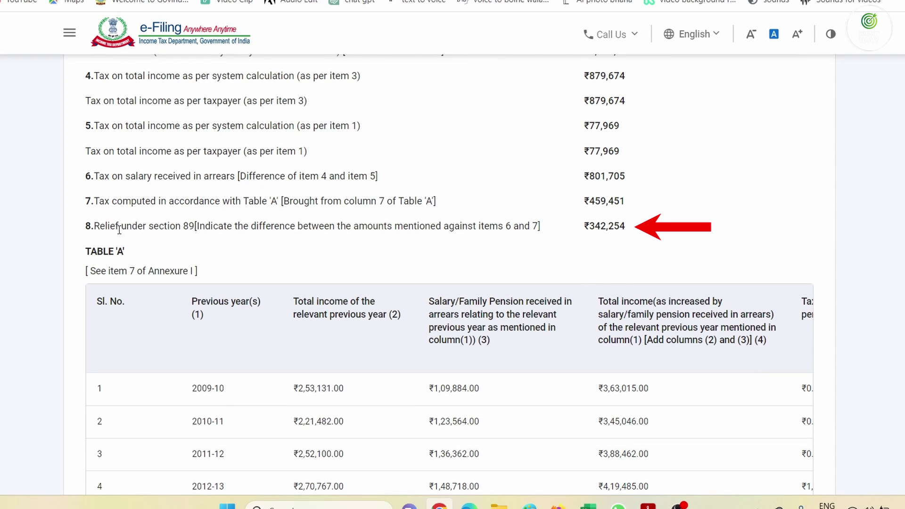
{"action": "left_click_drag", "start_coordinate": [120, 226], "coordinate": [264, 247]}
{"action": "left_click_drag", "start_coordinate": [408, 241], "coordinate": [649, 231]}
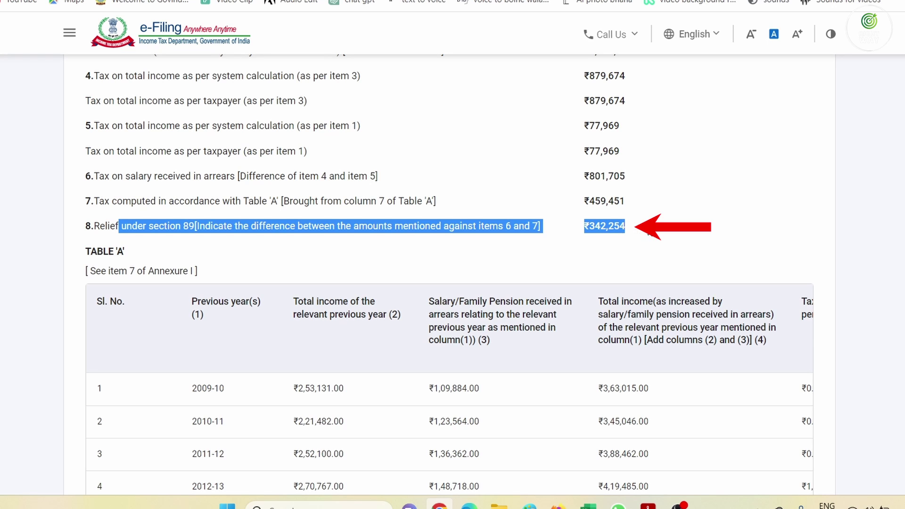
{"action": "left_click", "coordinate": [649, 234]}
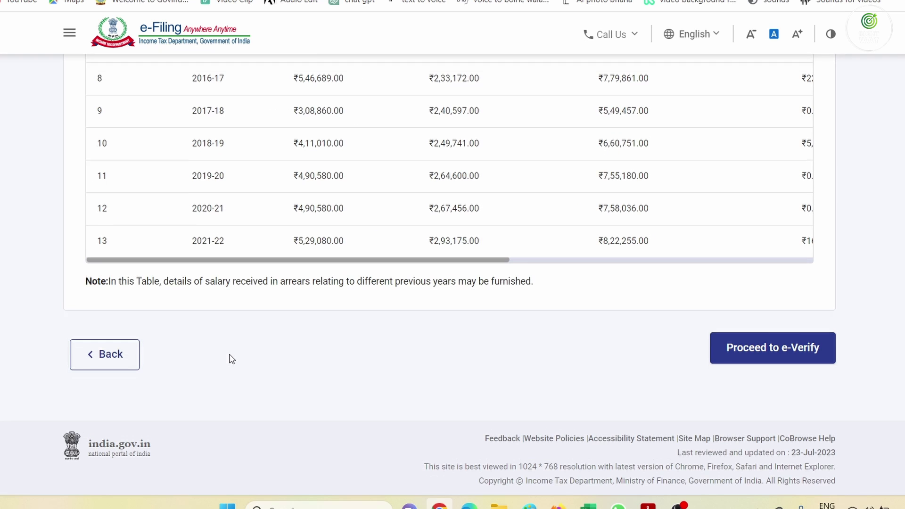
{"action": "scroll", "coordinate": [230, 358], "scroll_direction": "up", "scroll_amount": 20}
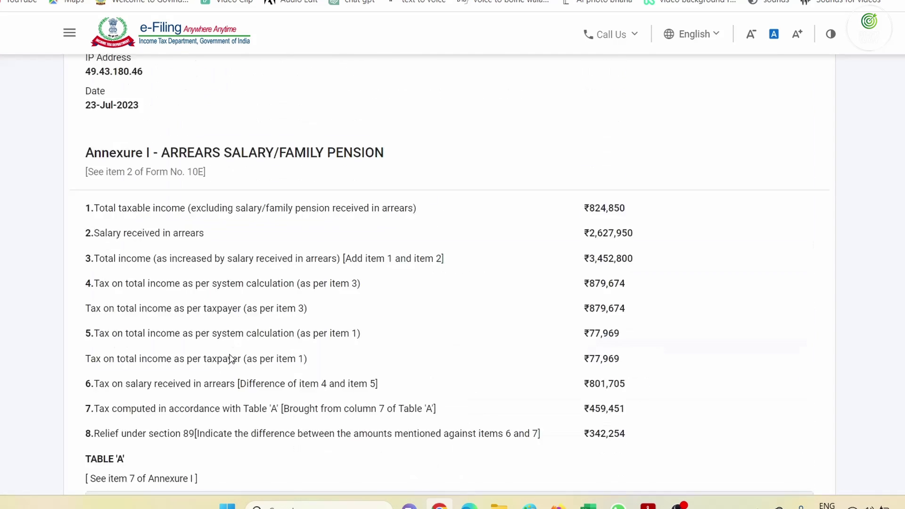
{"action": "scroll", "coordinate": [233, 359], "scroll_direction": "up", "scroll_amount": 15}
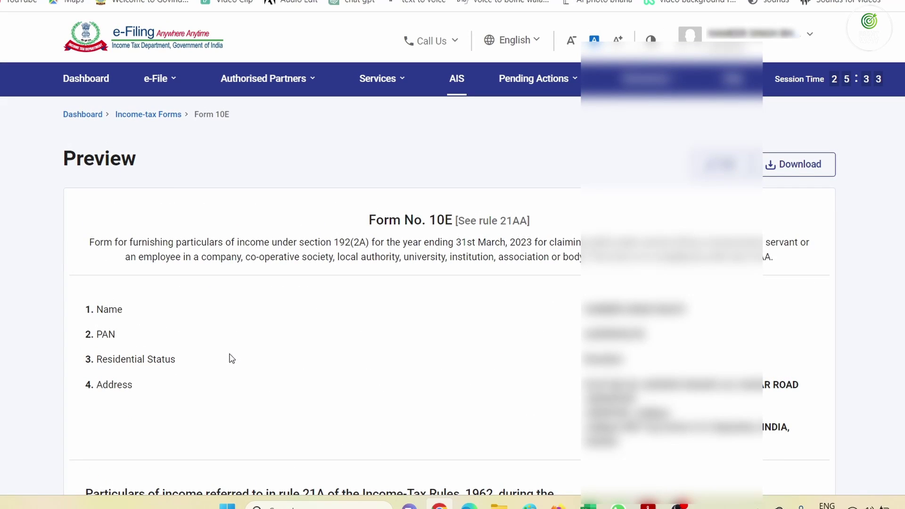
Resume the saved ITR-1 draft for AY 2023-24, filed online
{"action": "left_click", "coordinate": [159, 79]}
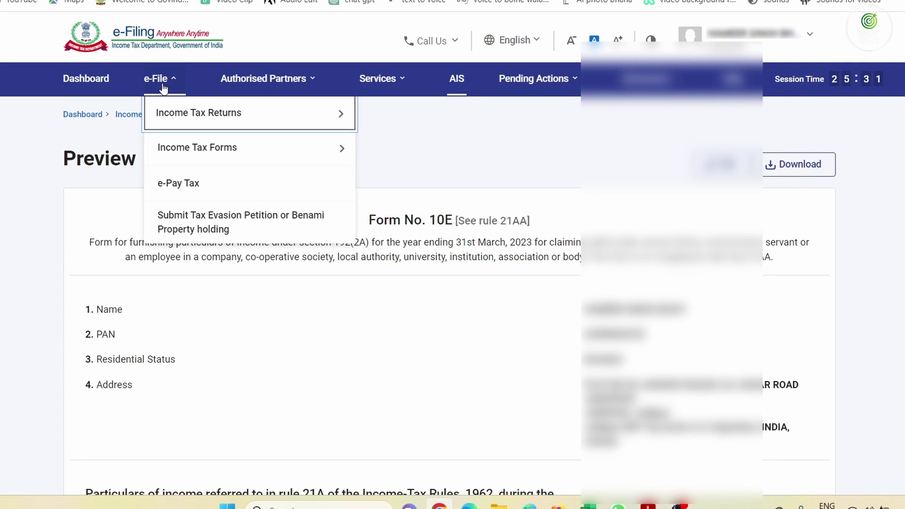
{"action": "mouse_move", "coordinate": [313, 115]}
{"action": "left_click", "coordinate": [460, 105]}
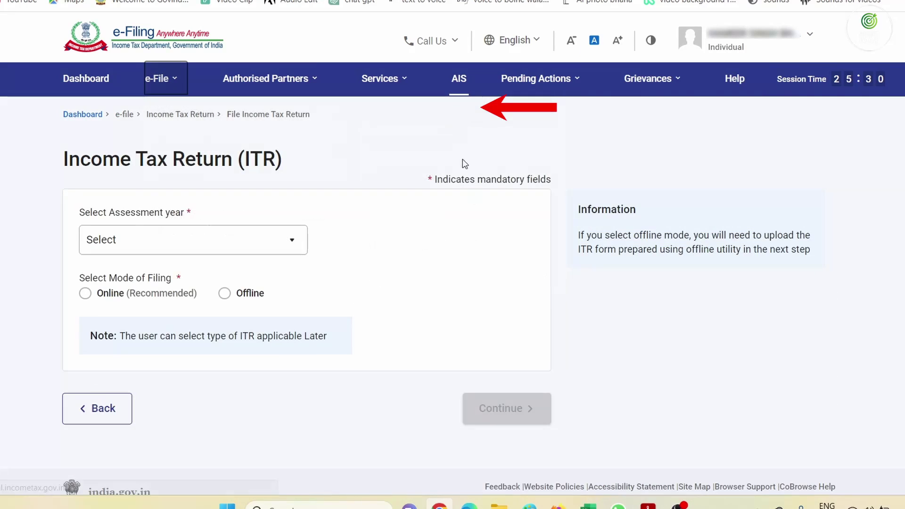
{"action": "left_click", "coordinate": [201, 248]}
{"action": "left_click", "coordinate": [269, 298]}
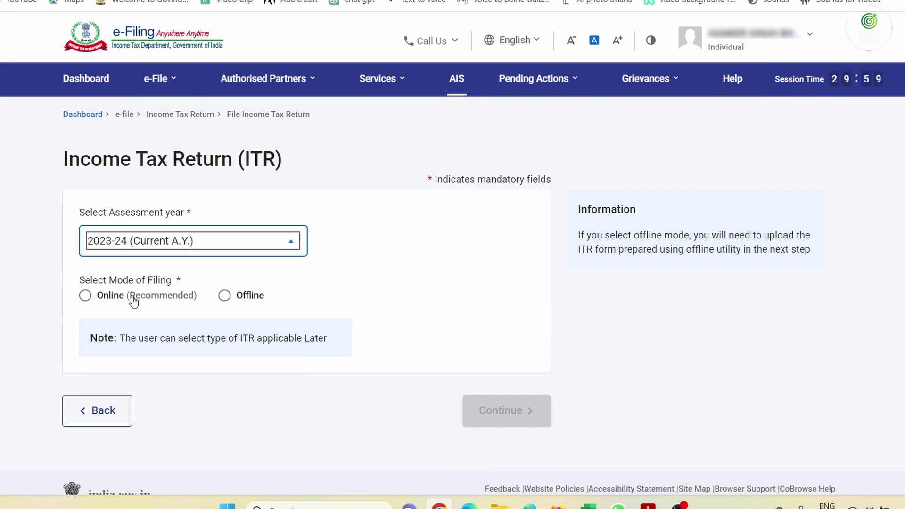
{"action": "left_click", "coordinate": [132, 300]}
{"action": "left_click", "coordinate": [482, 408]}
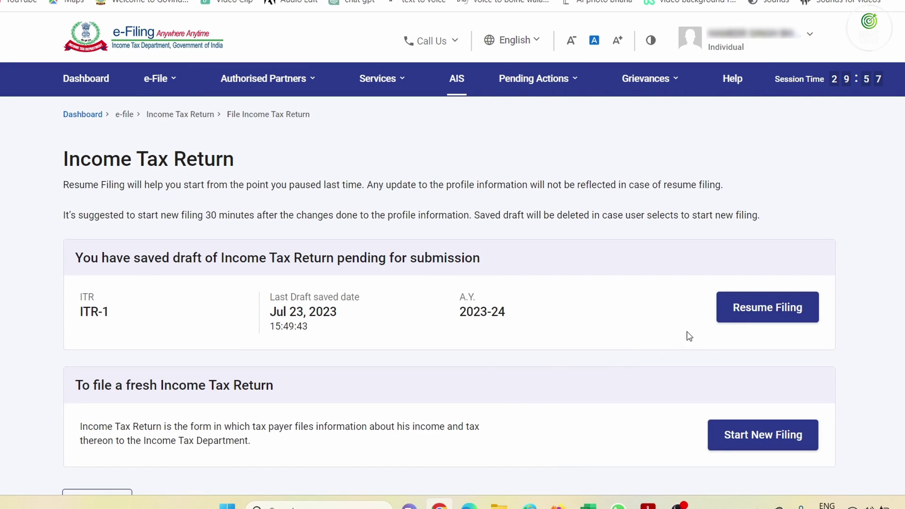
{"action": "left_click", "coordinate": [740, 315]}
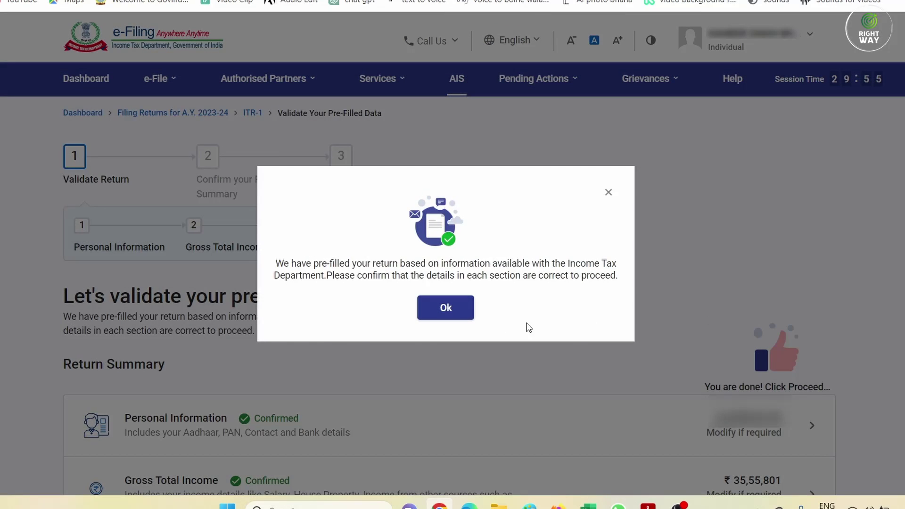
{"action": "left_click", "coordinate": [425, 308]}
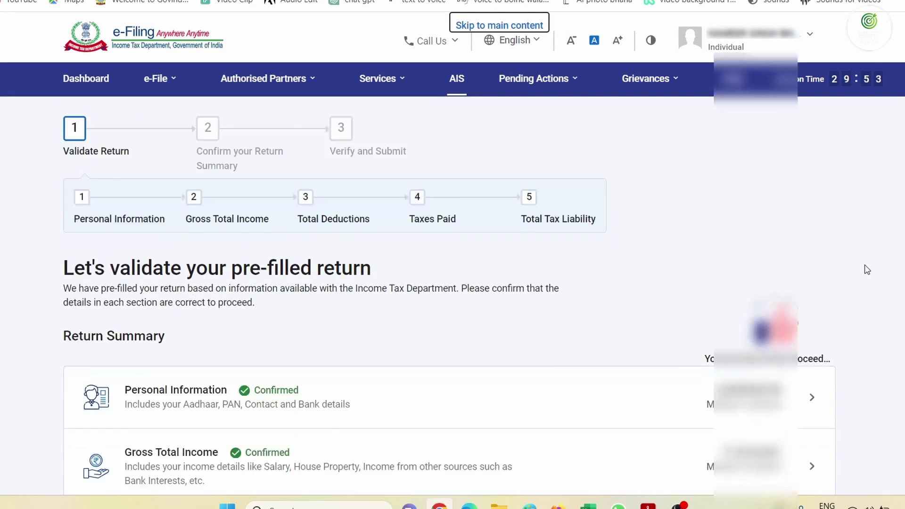
Enter 342254 as Relief u/s 89 and confirm Total Tax Liability of ₹5,37,420
{"action": "scroll", "coordinate": [807, 266], "scroll_direction": "down", "scroll_amount": 8}
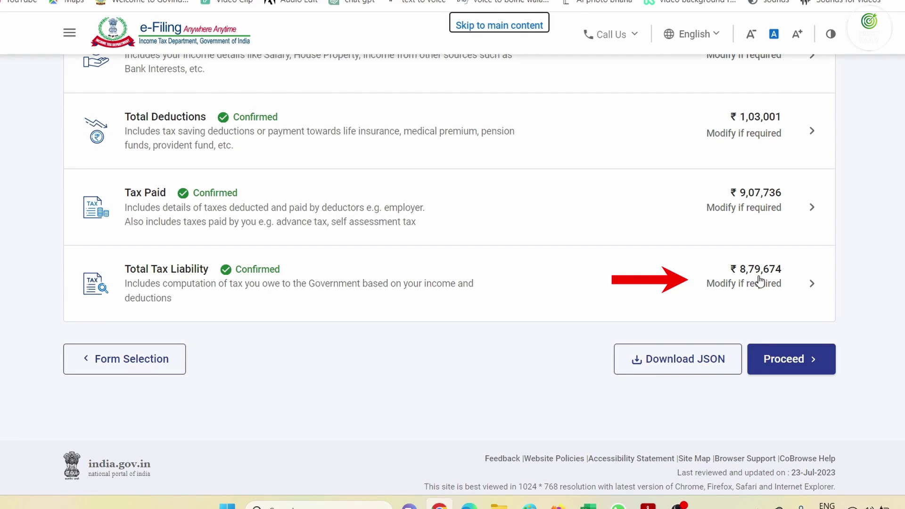
{"action": "left_click", "coordinate": [757, 281]}
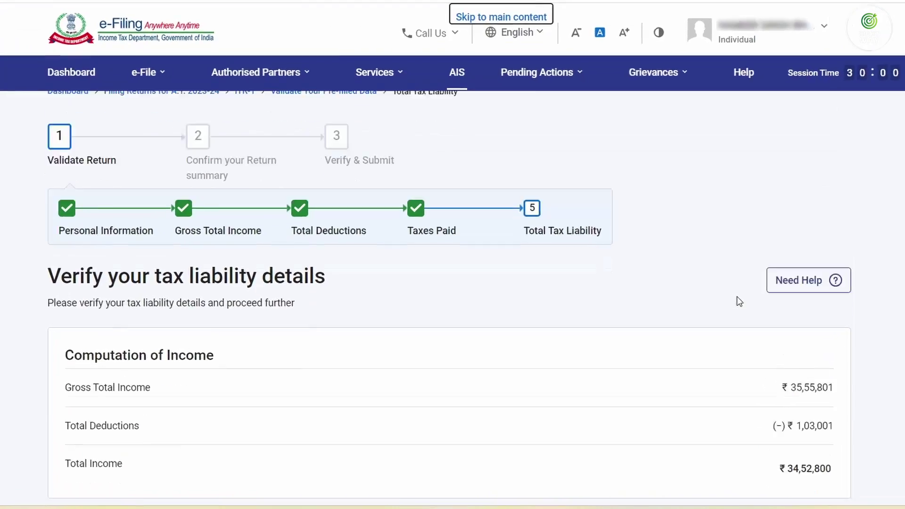
{"action": "scroll", "coordinate": [739, 301], "scroll_direction": "down", "scroll_amount": 10}
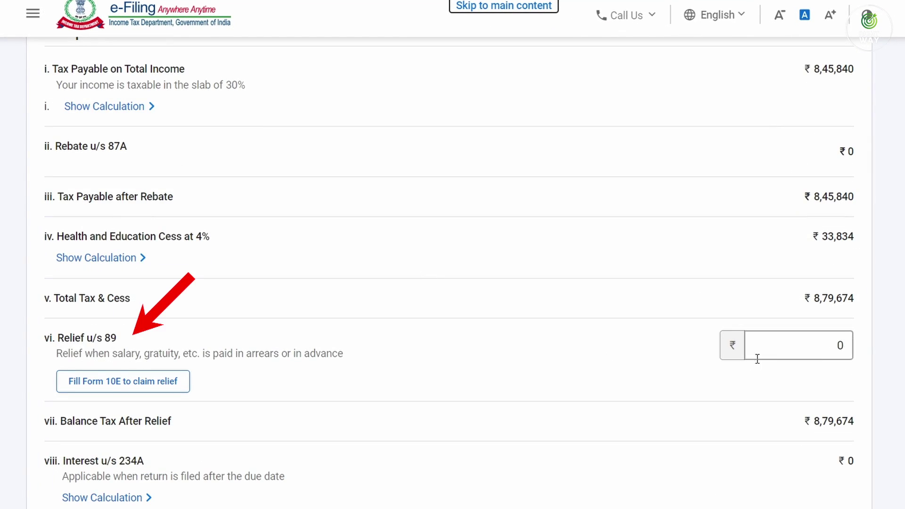
{"action": "left_click", "coordinate": [842, 340]}
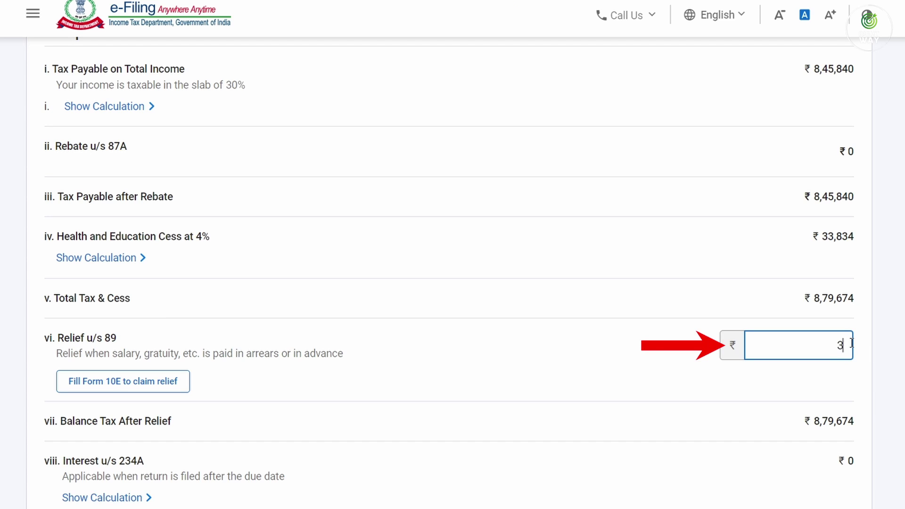
{"action": "type", "text": "342254"}
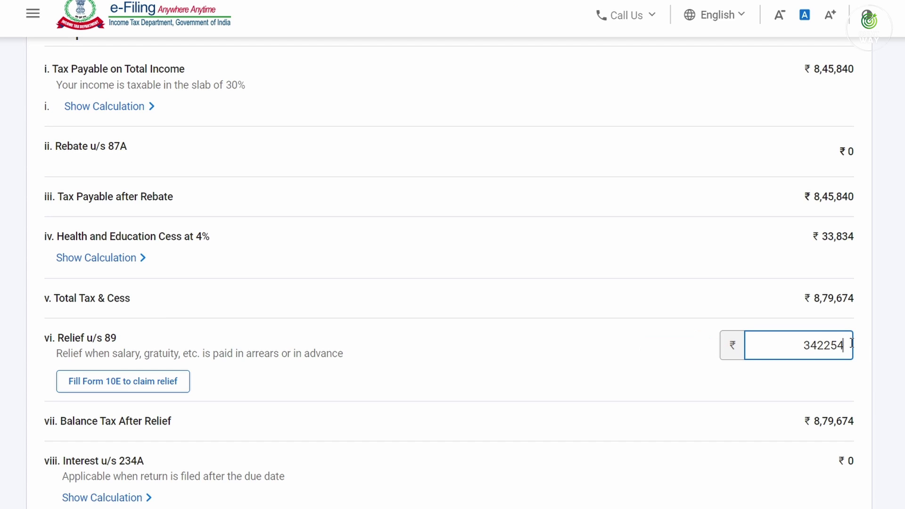
{"action": "key", "text": "Tab"}
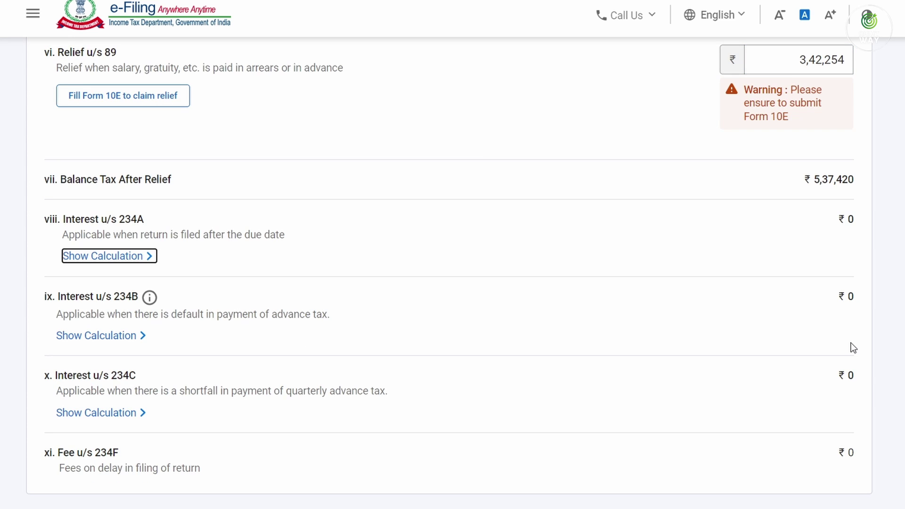
{"action": "scroll", "coordinate": [861, 345], "scroll_direction": "up", "scroll_amount": 2}
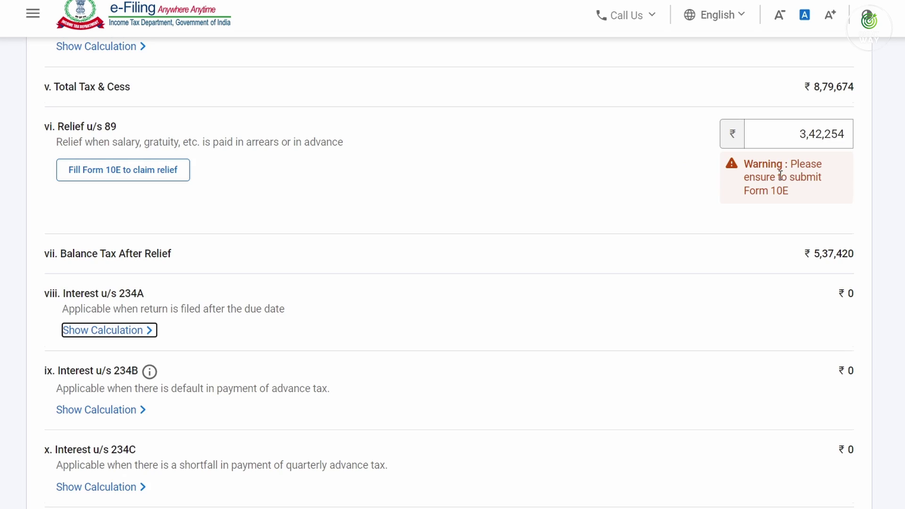
{"action": "scroll", "coordinate": [779, 173], "scroll_direction": "down", "scroll_amount": 8}
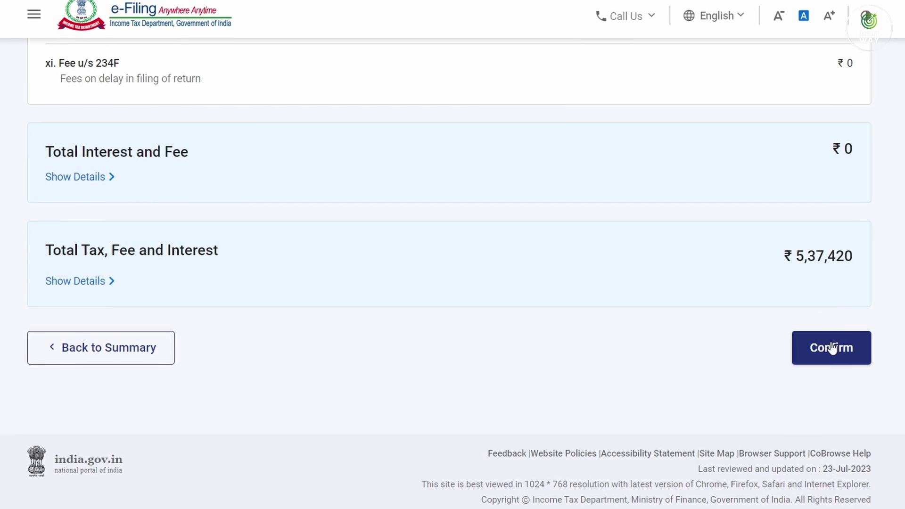
{"action": "left_click", "coordinate": [832, 347]}
{"action": "scroll", "coordinate": [724, 312], "scroll_direction": "down", "scroll_amount": 5}
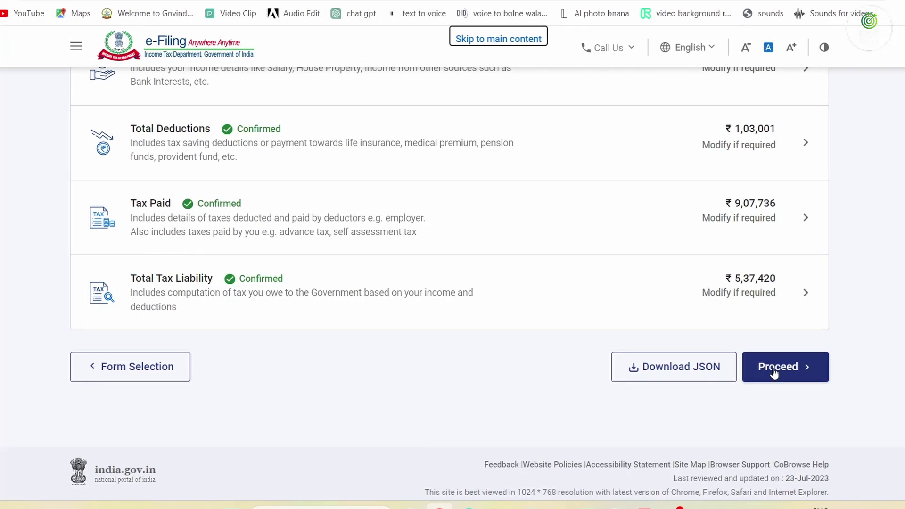
Check the Tax Summary showing a ₹3,70,320 refund, then return to the Dashboard
{"action": "left_click", "coordinate": [773, 372]}
{"action": "scroll", "coordinate": [725, 312], "scroll_direction": "down", "scroll_amount": 8}
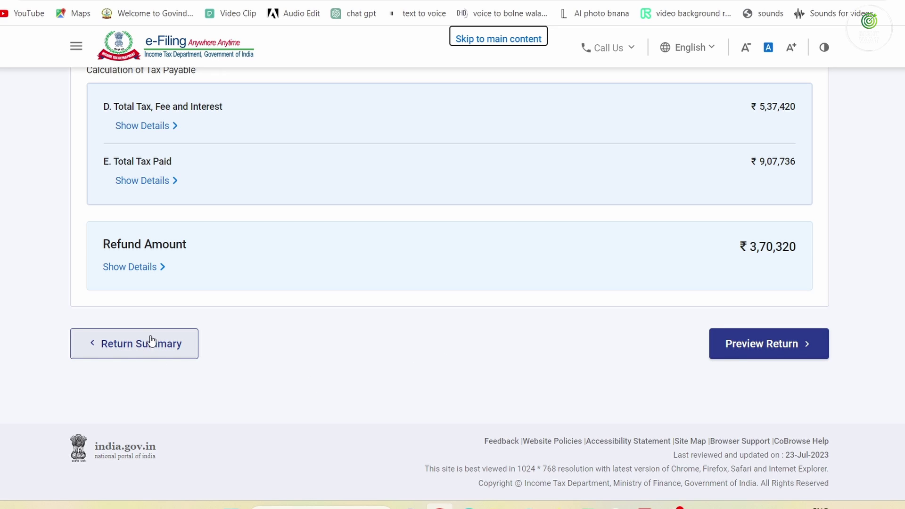
{"action": "scroll", "coordinate": [153, 344], "scroll_direction": "up", "scroll_amount": 10}
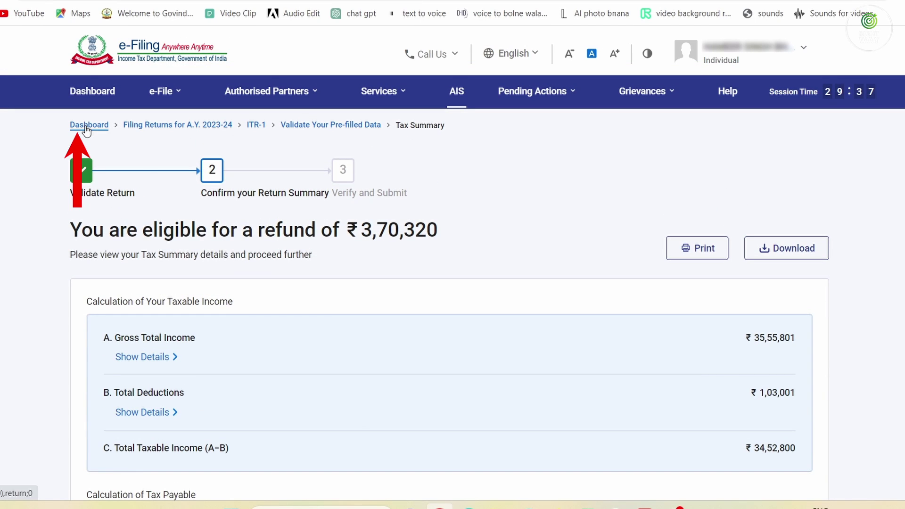
{"action": "left_click", "coordinate": [88, 125]}
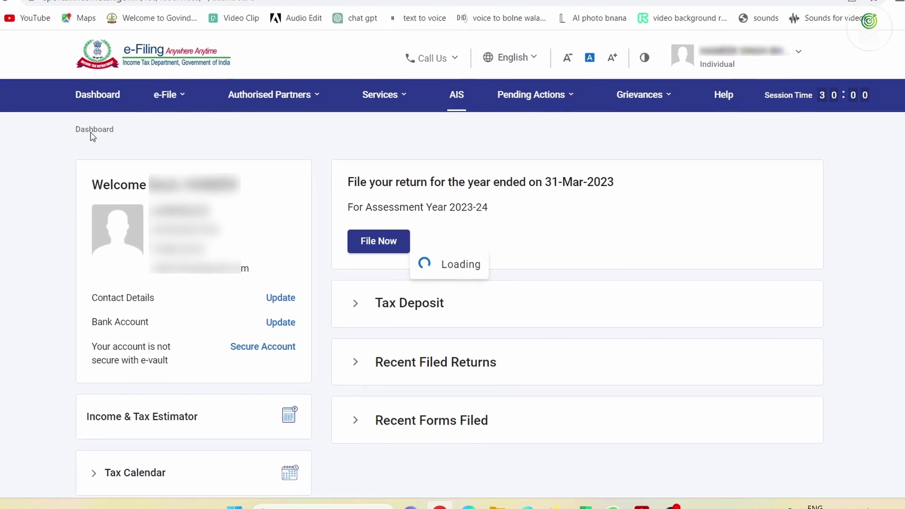